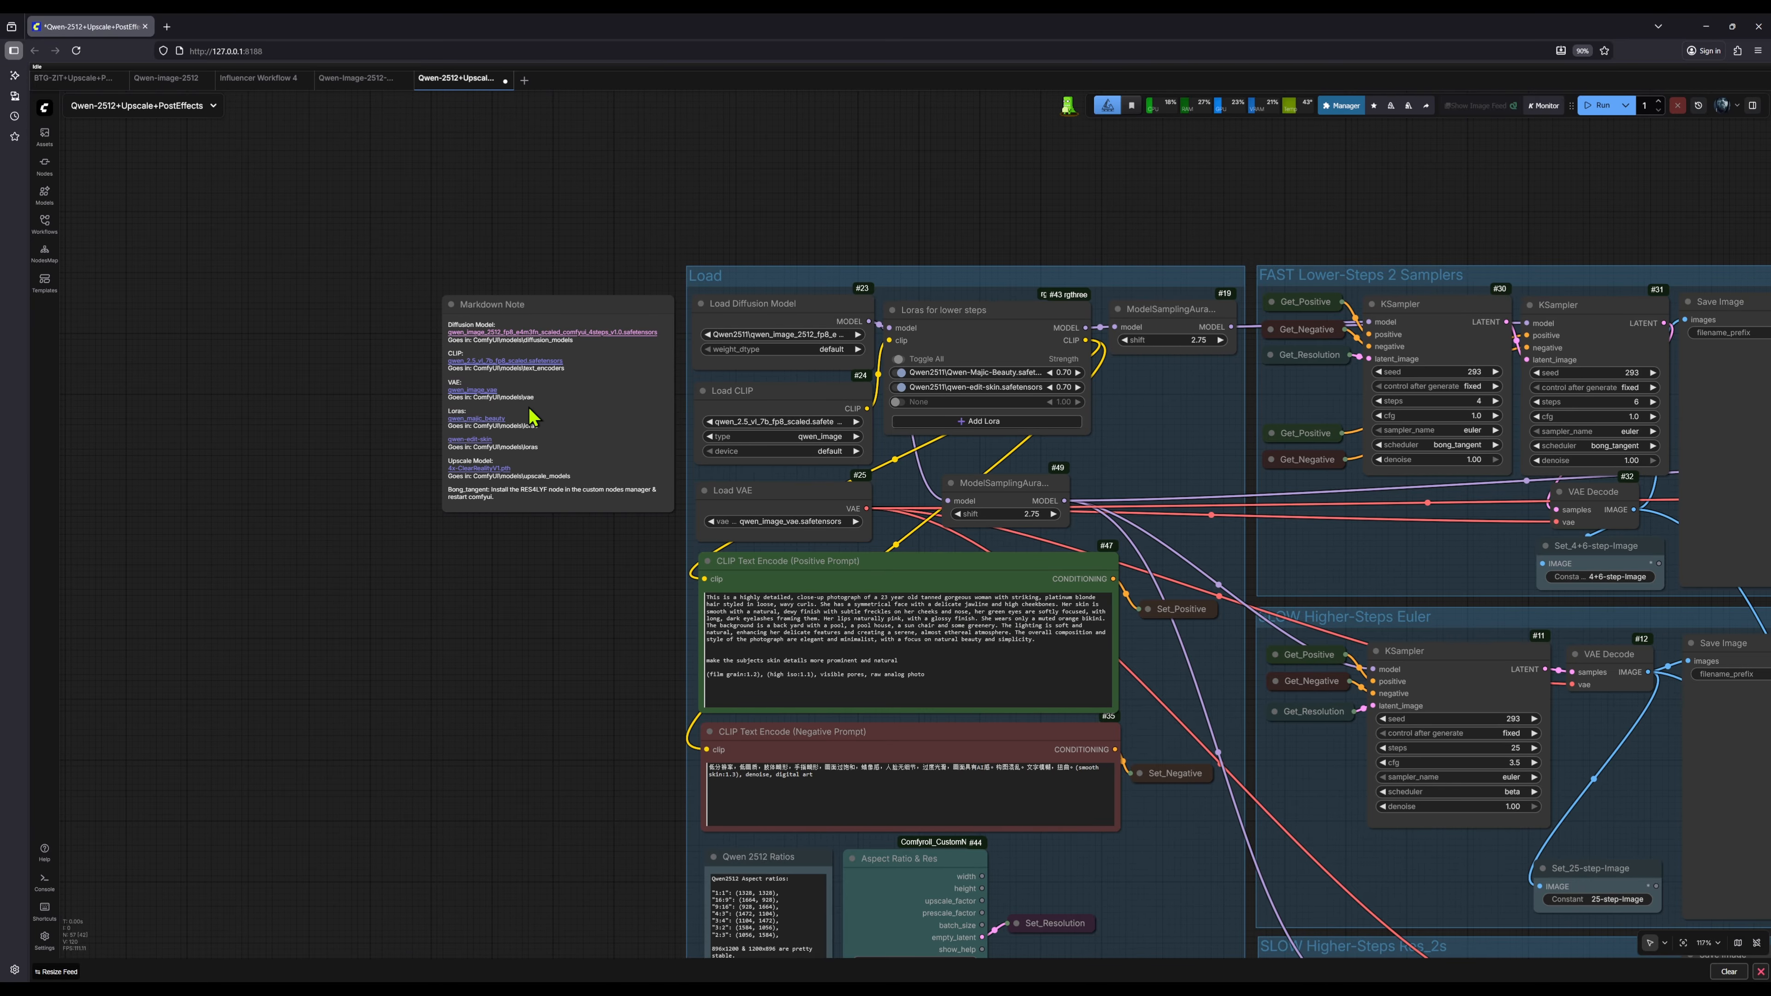
# Step: Check the workflow for missing custom nodes in ComfyUI Manager and close the manager
pyautogui.moveTo(548, 694); pyautogui.dragTo(347, 613)
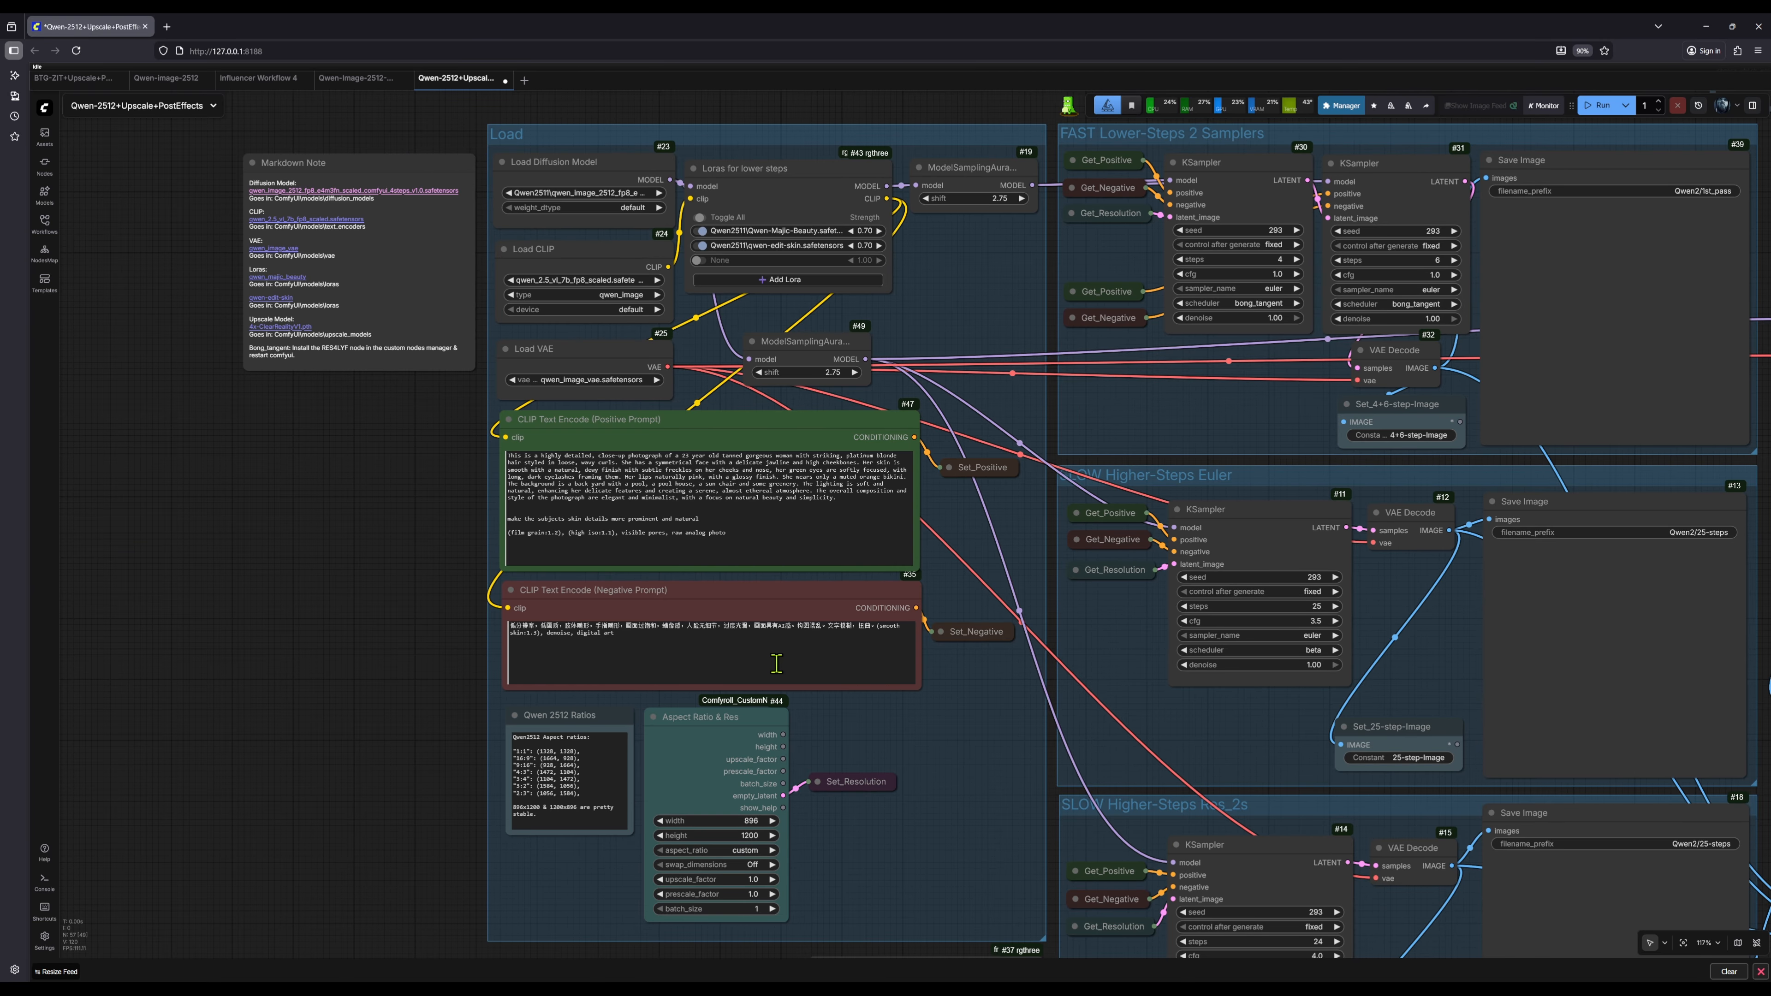
pyautogui.click(1341, 105)
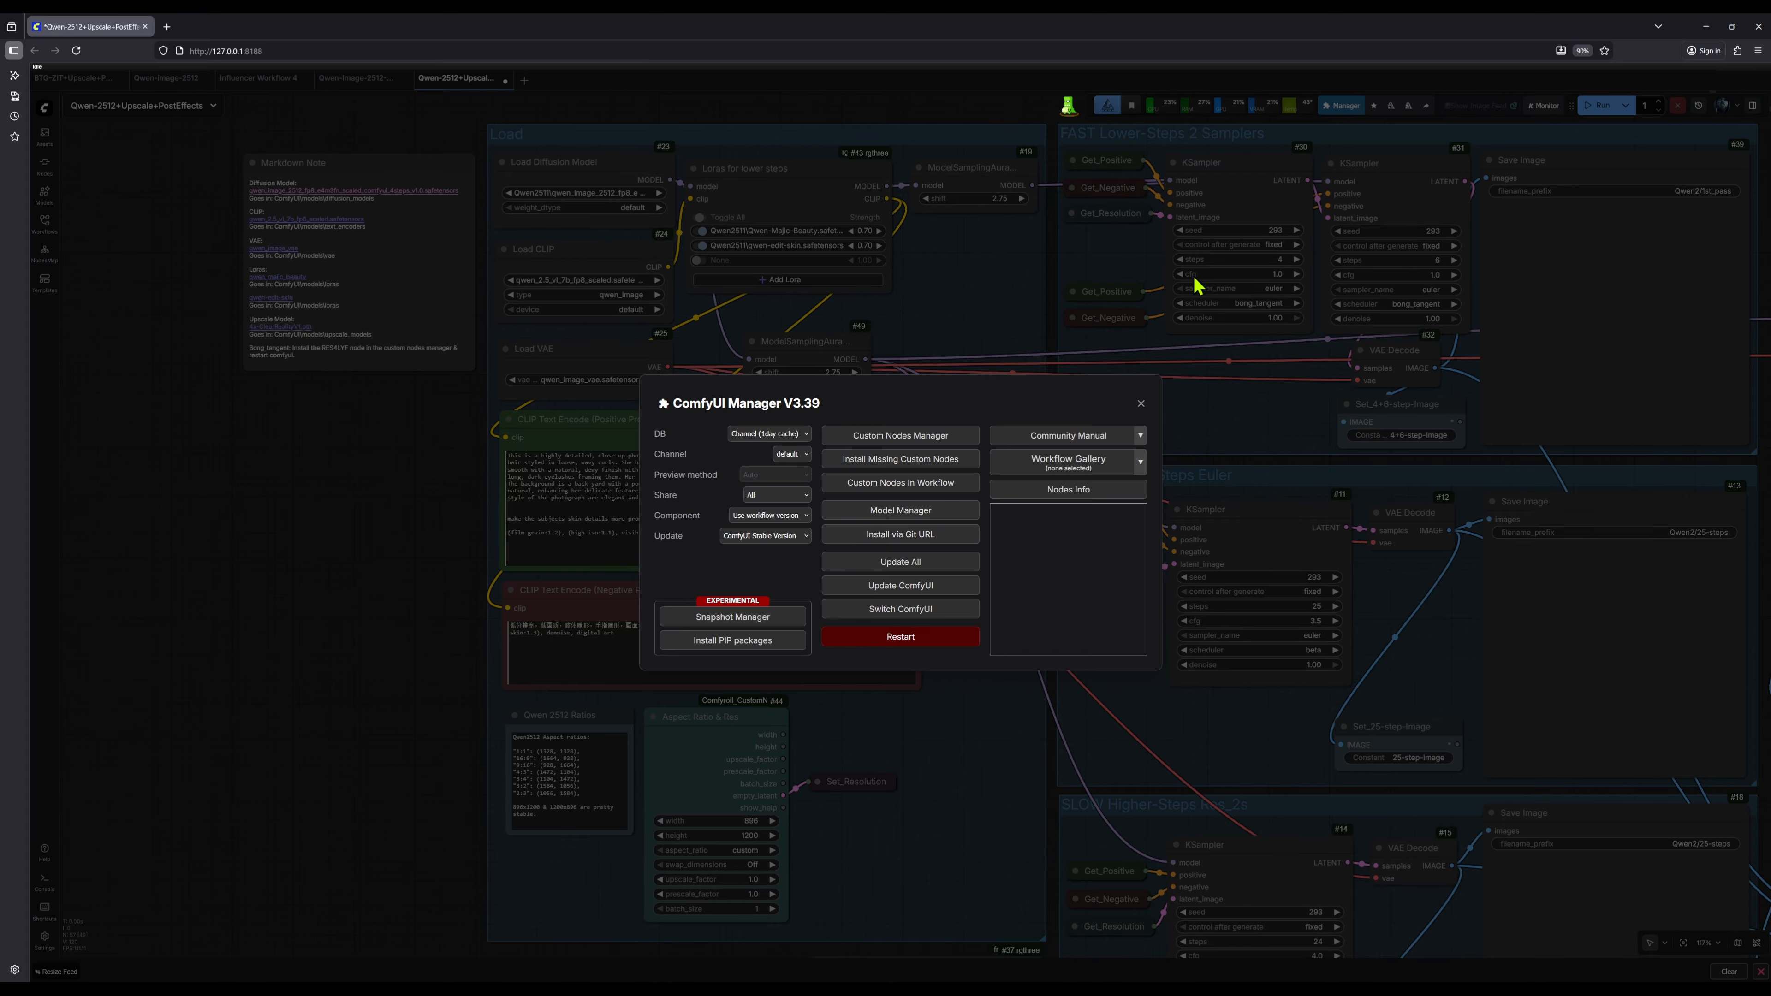
pyautogui.click(935, 475)
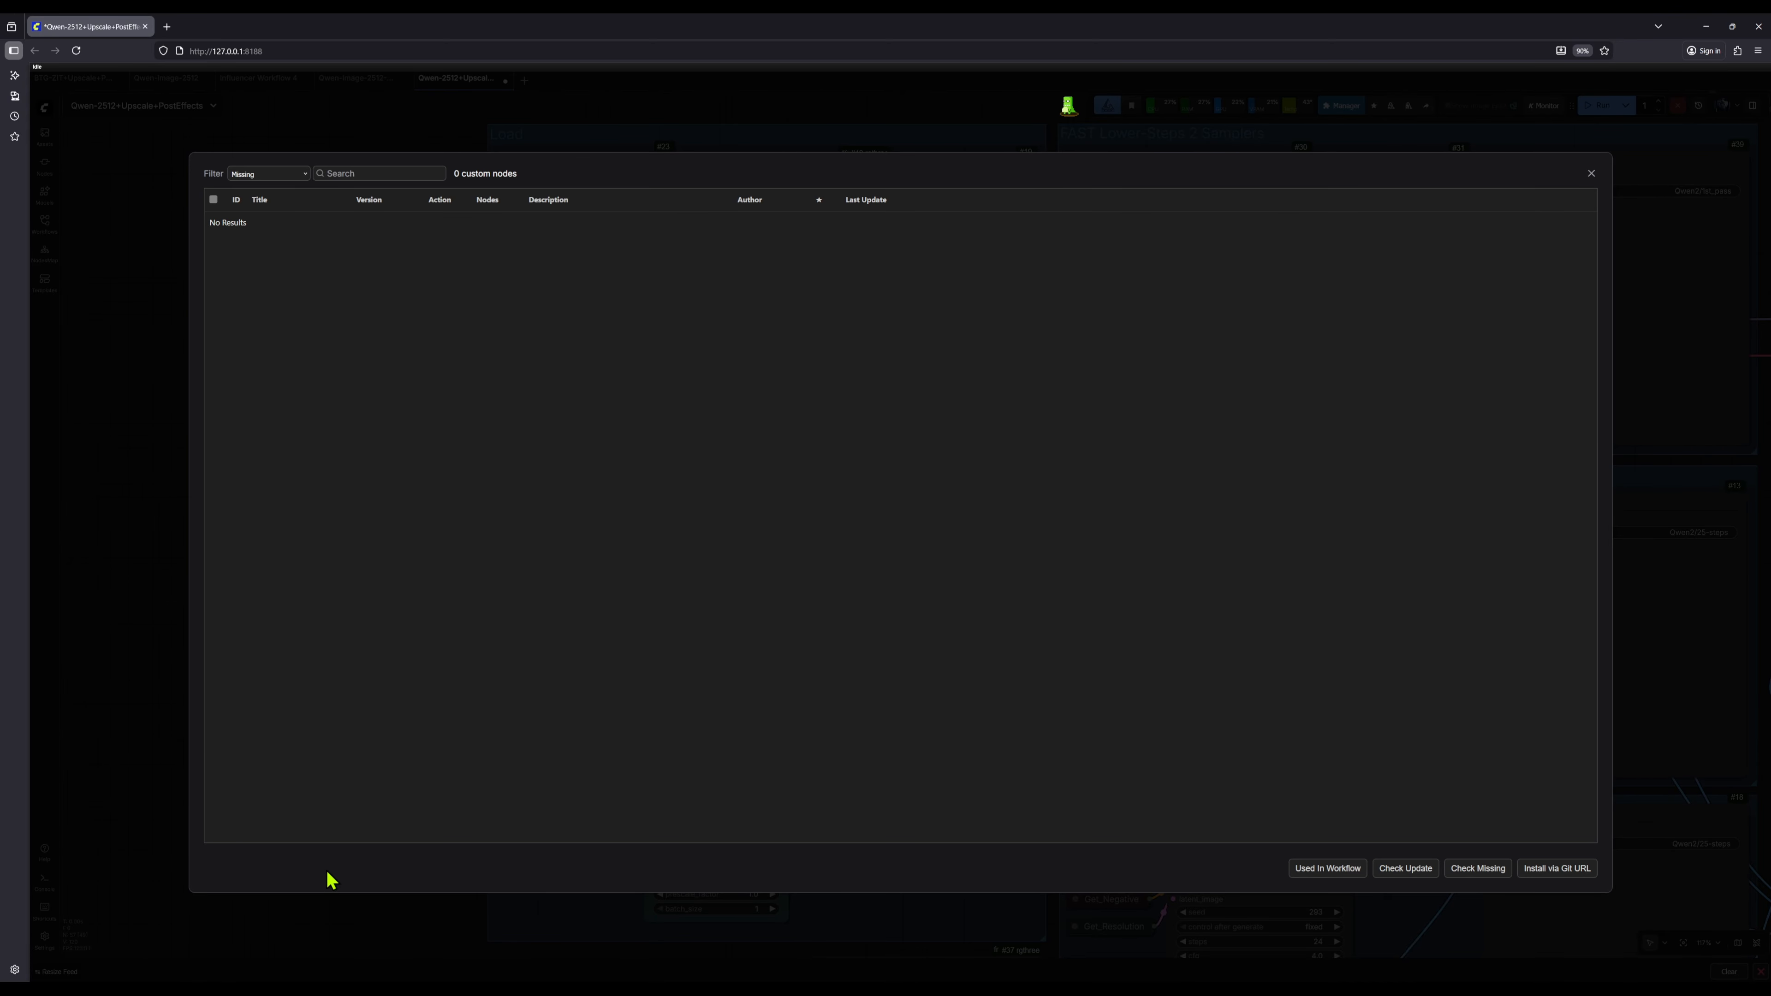
pyautogui.click(1591, 175)
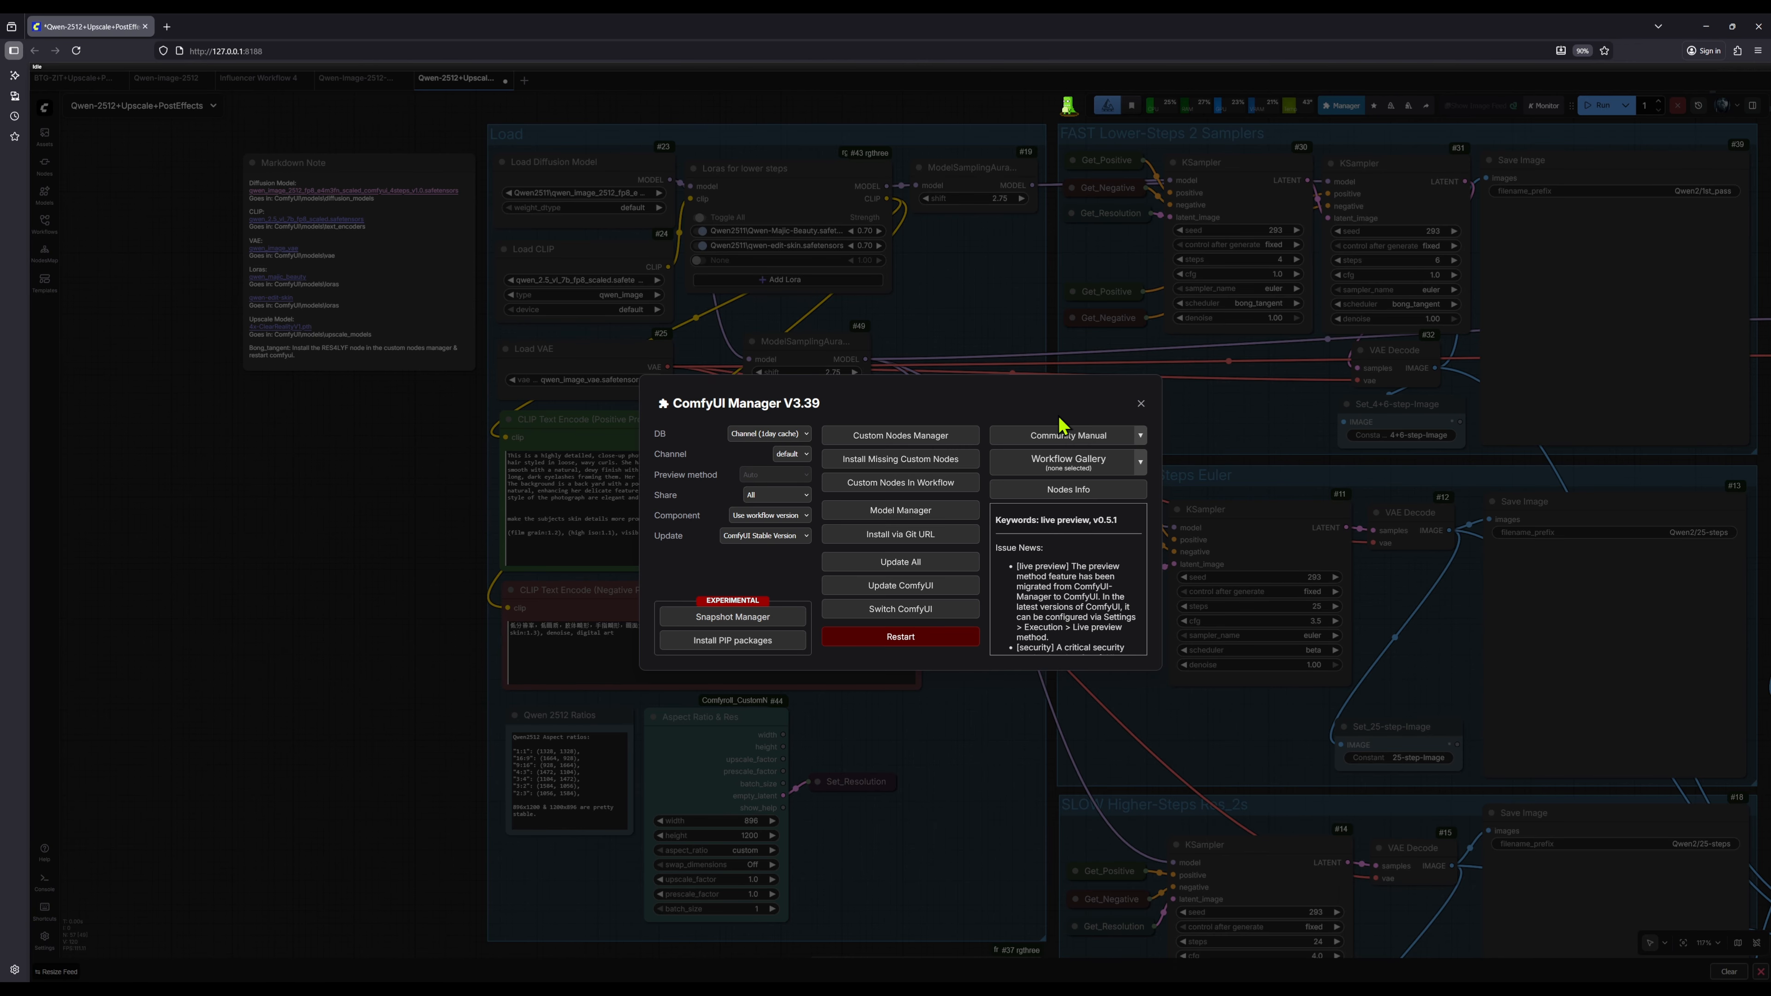
pyautogui.click(1141, 403)
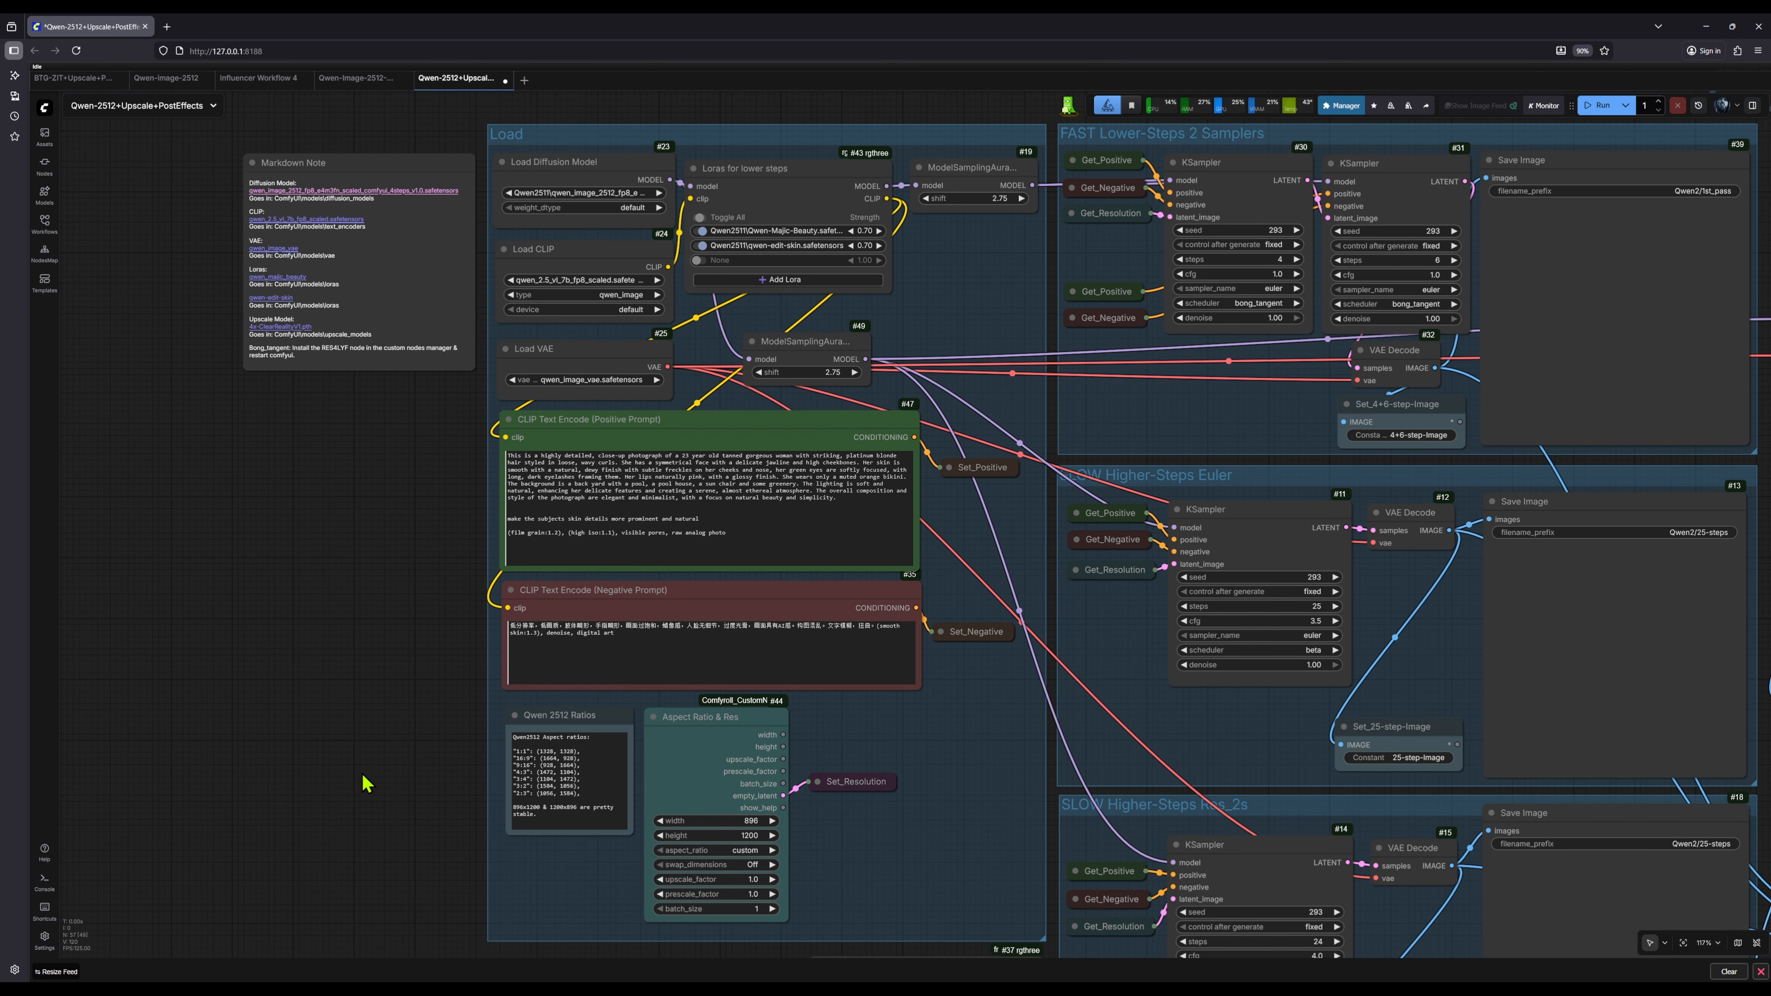
# Step: Examine the Markdown note's model links and folders alongside the Load group's diffusion model, CLIP, VAE and LoRA nodes
pyautogui.moveTo(362, 772); pyautogui.dragTo(354, 756)
pyautogui.scroll(-3, 356, 765)
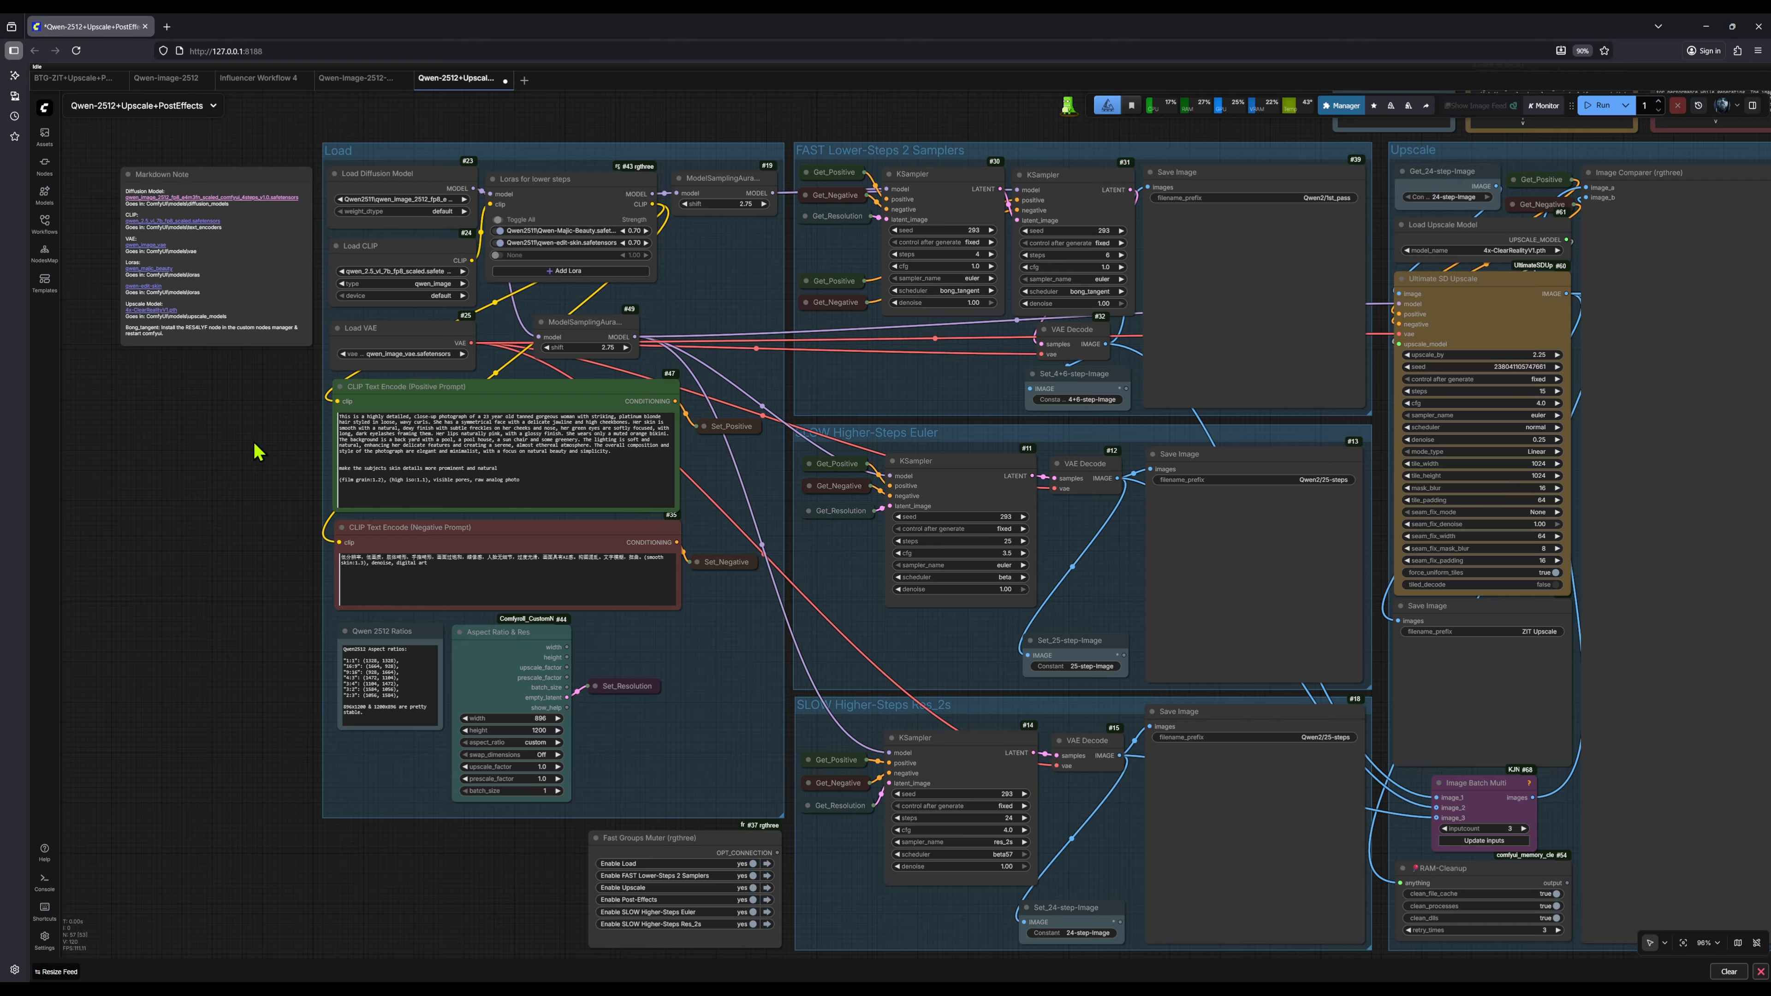
pyautogui.moveTo(258, 452); pyautogui.dragTo(410, 441)
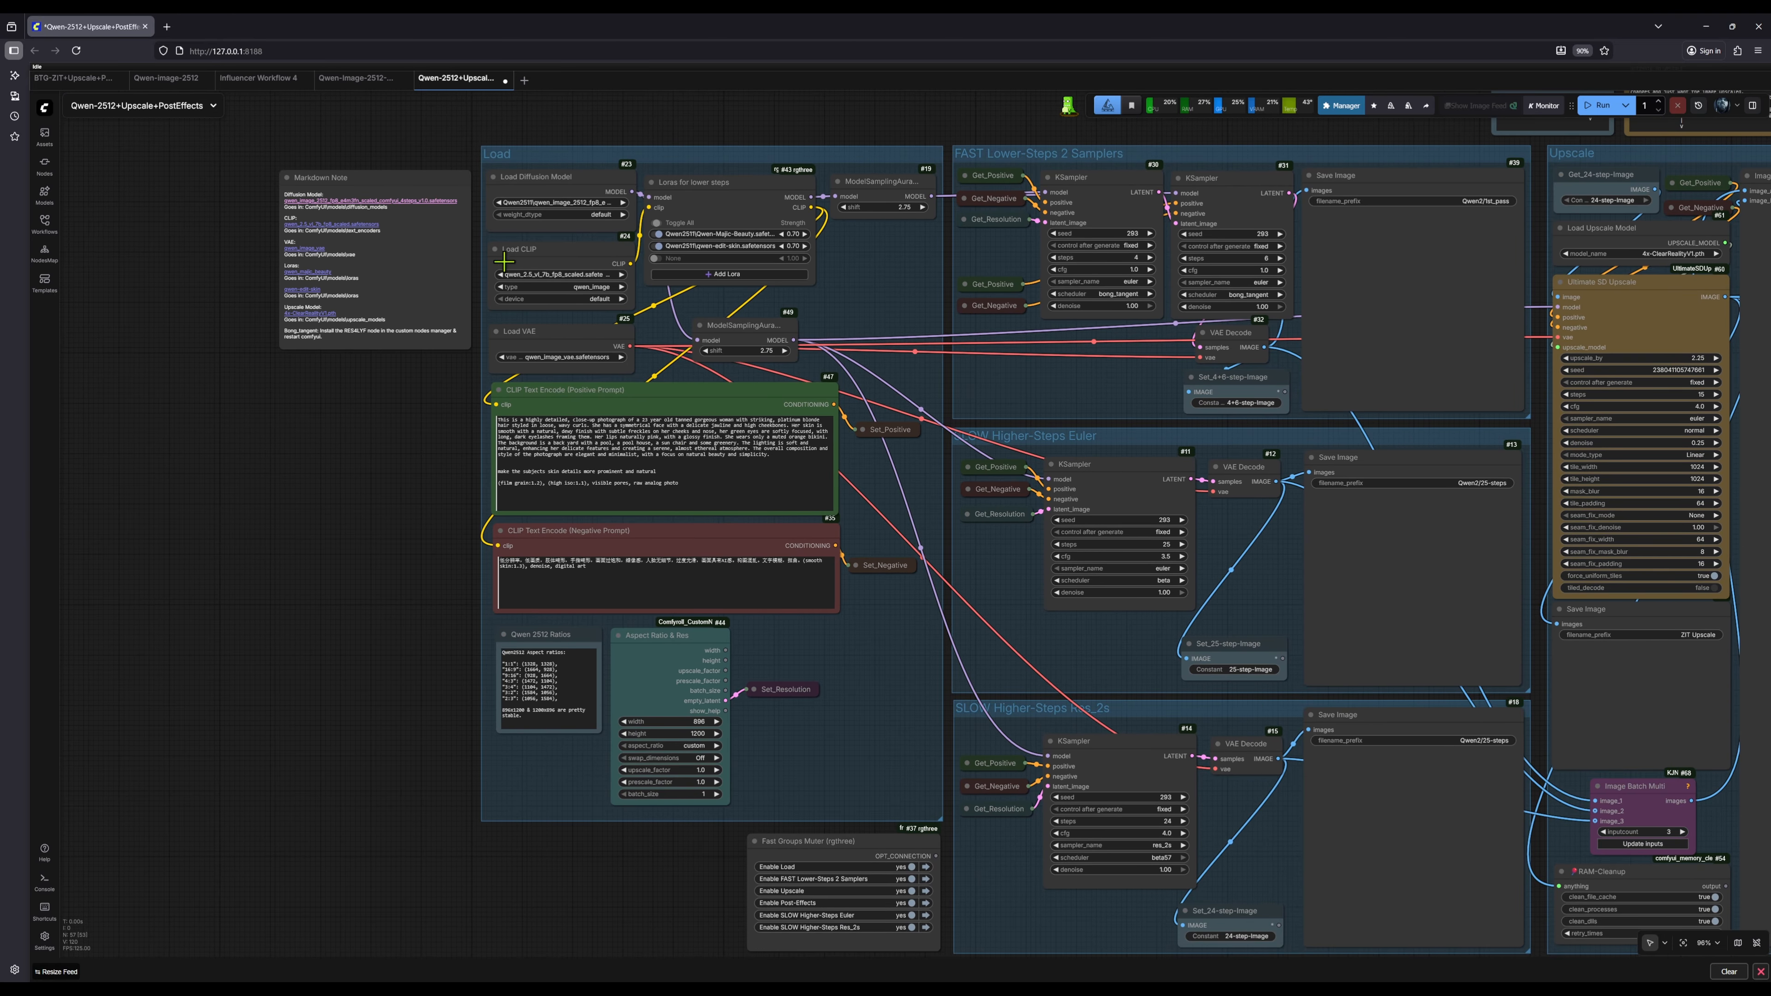
pyautogui.scroll(3, 427, 163)
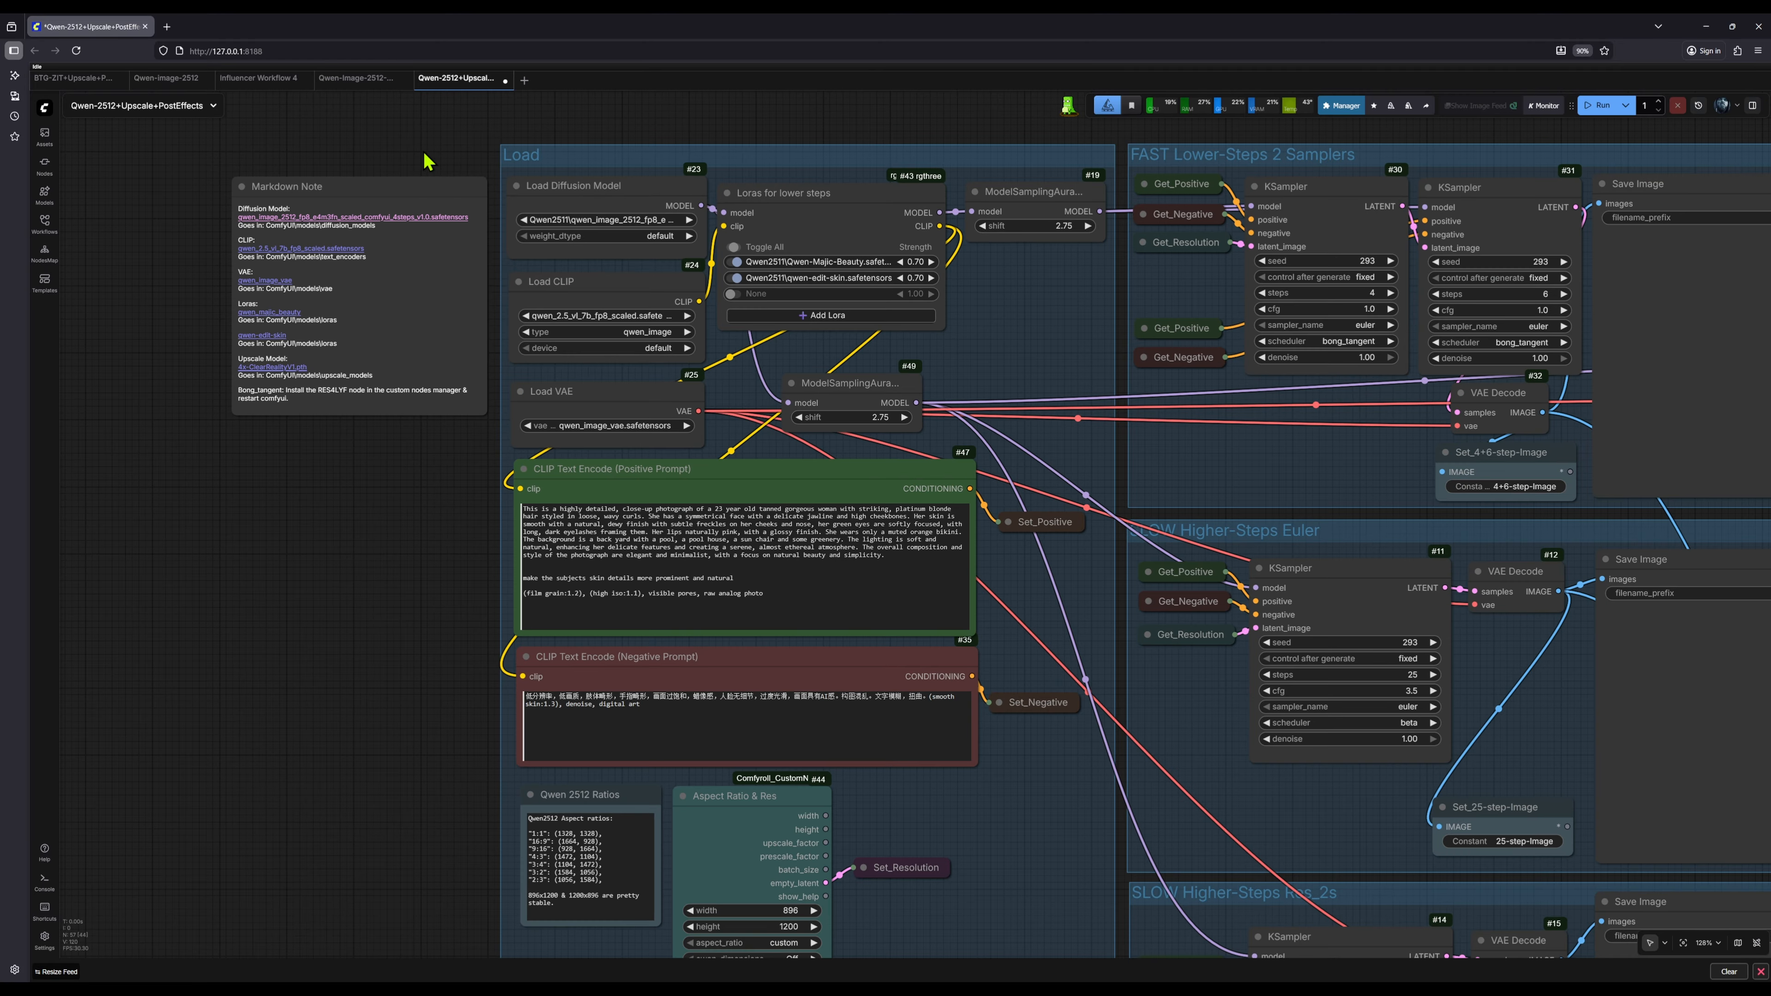
pyautogui.moveTo(426, 161); pyautogui.dragTo(577, 221)
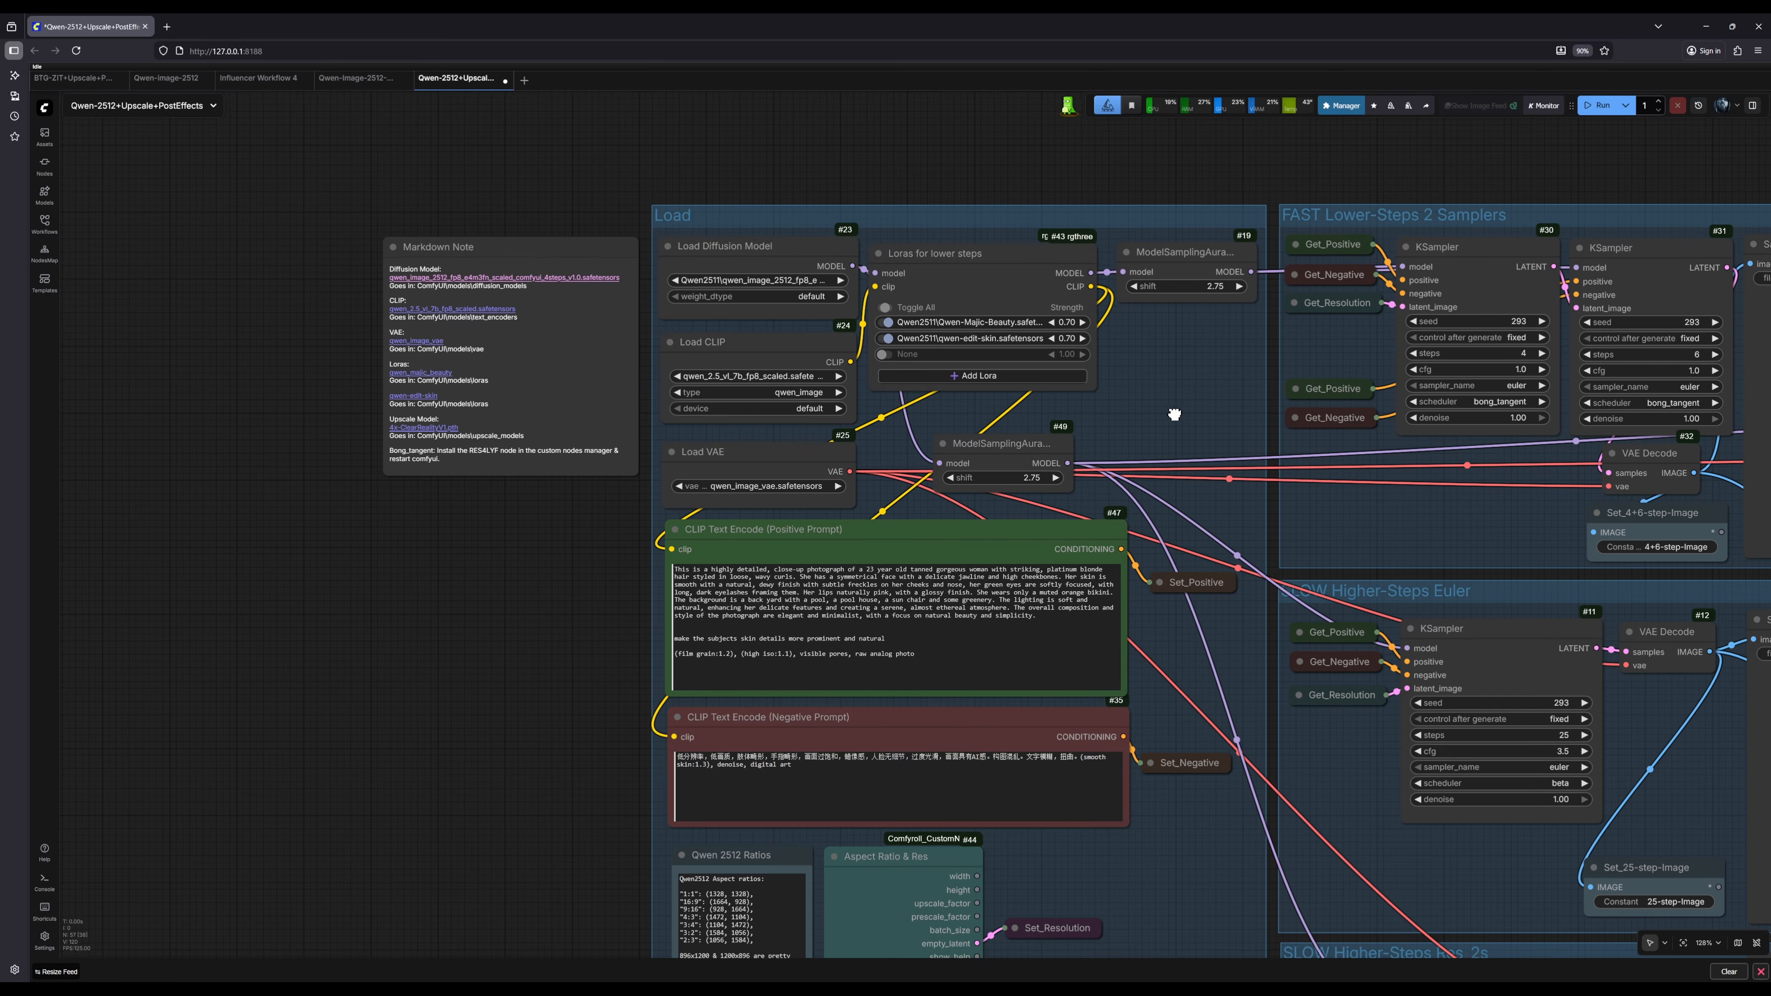
pyautogui.moveTo(1178, 407); pyautogui.dragTo(1116, 411)
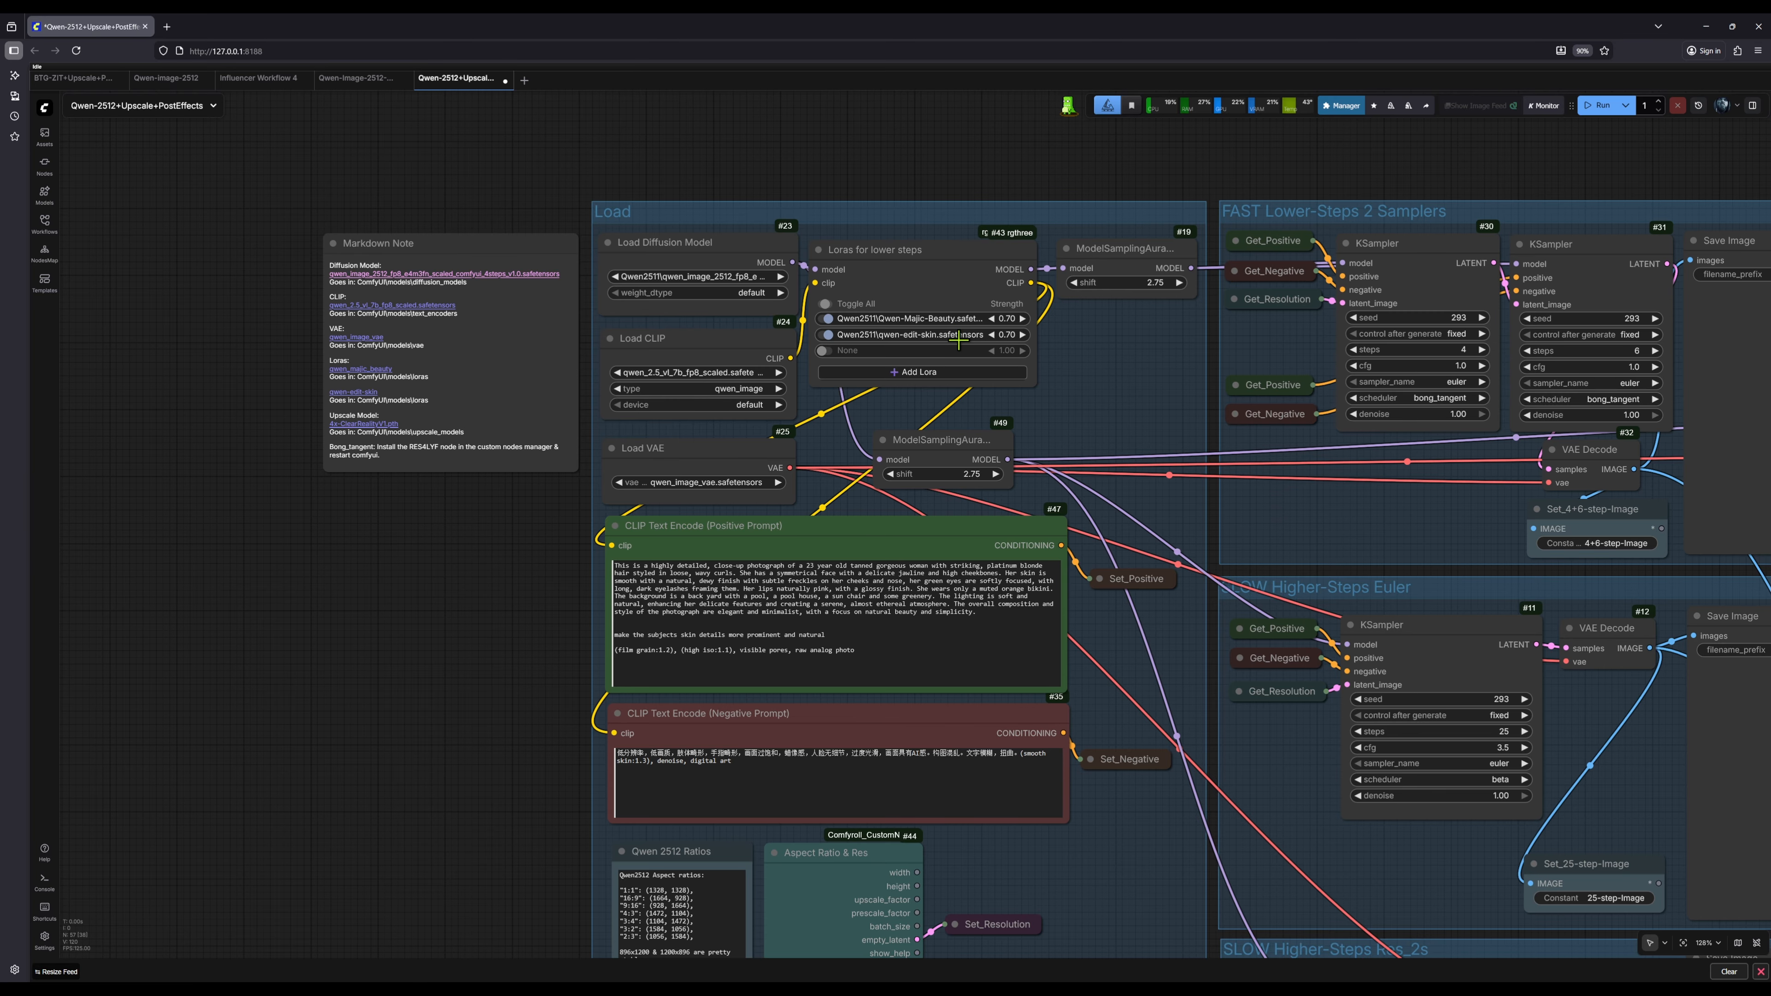
pyautogui.moveTo(1255, 182); pyautogui.dragTo(986, 200)
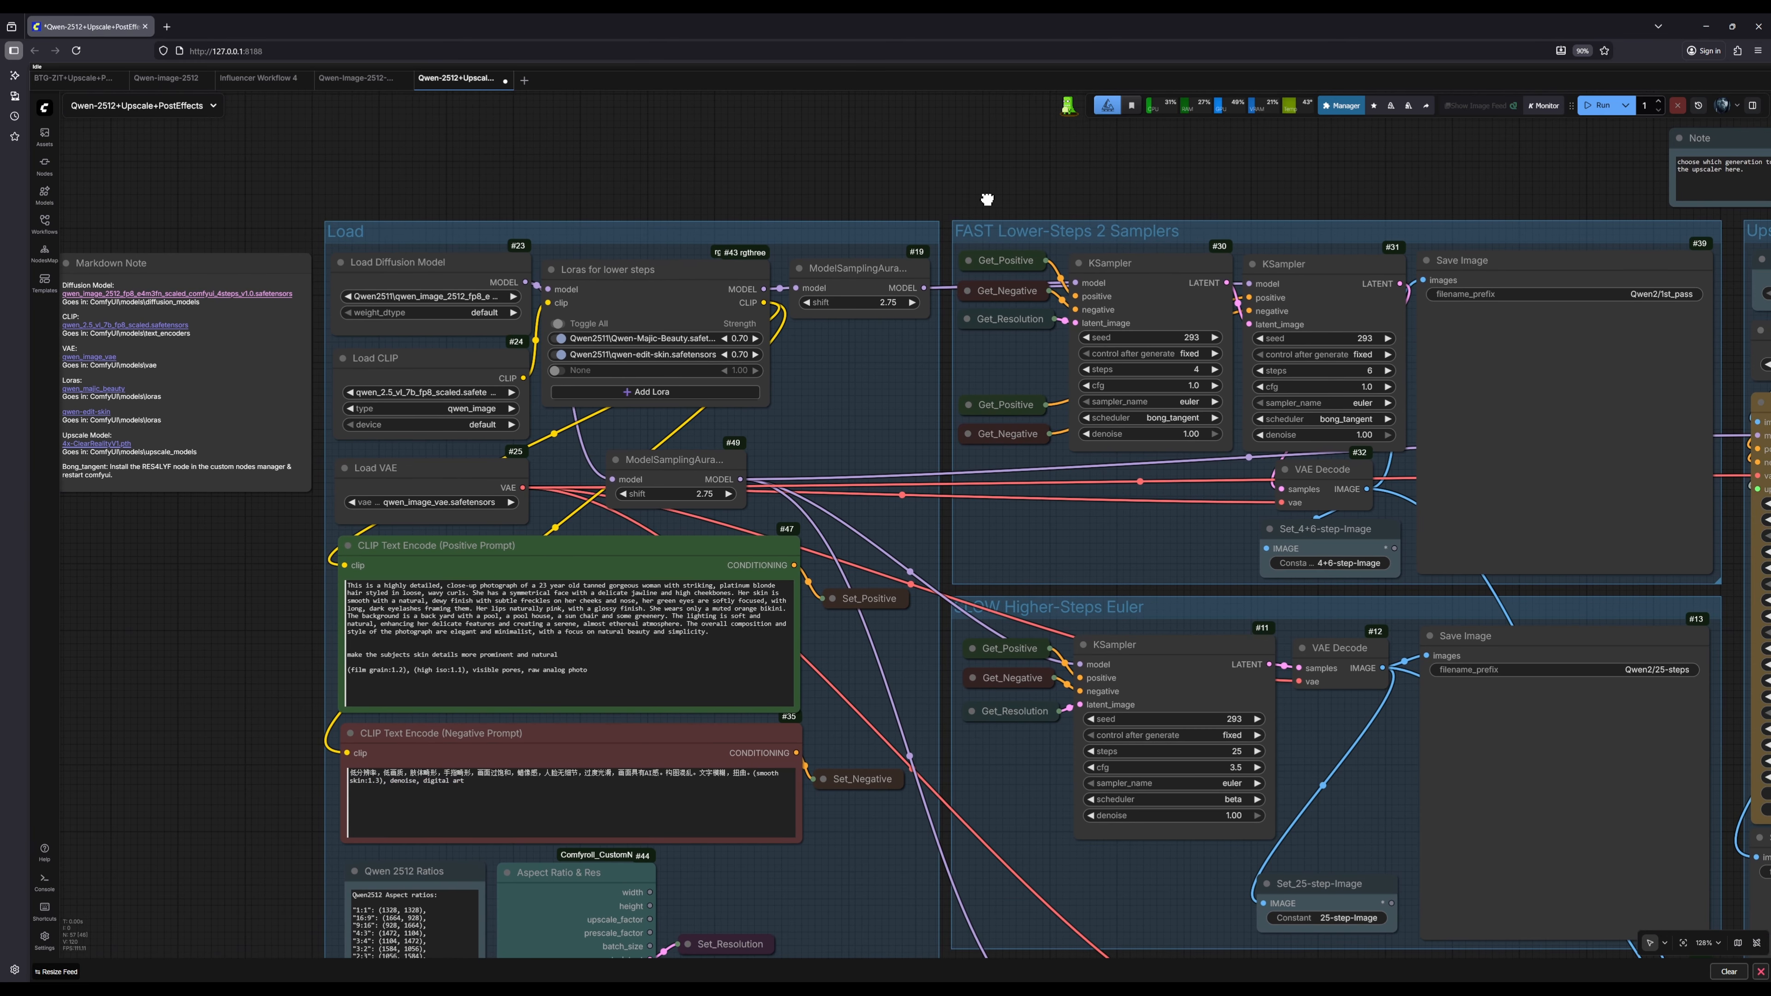
pyautogui.scroll(-1, 1022, 199)
pyautogui.scroll(-1, 1108, 186)
pyautogui.moveTo(1107, 185); pyautogui.dragTo(962, 176)
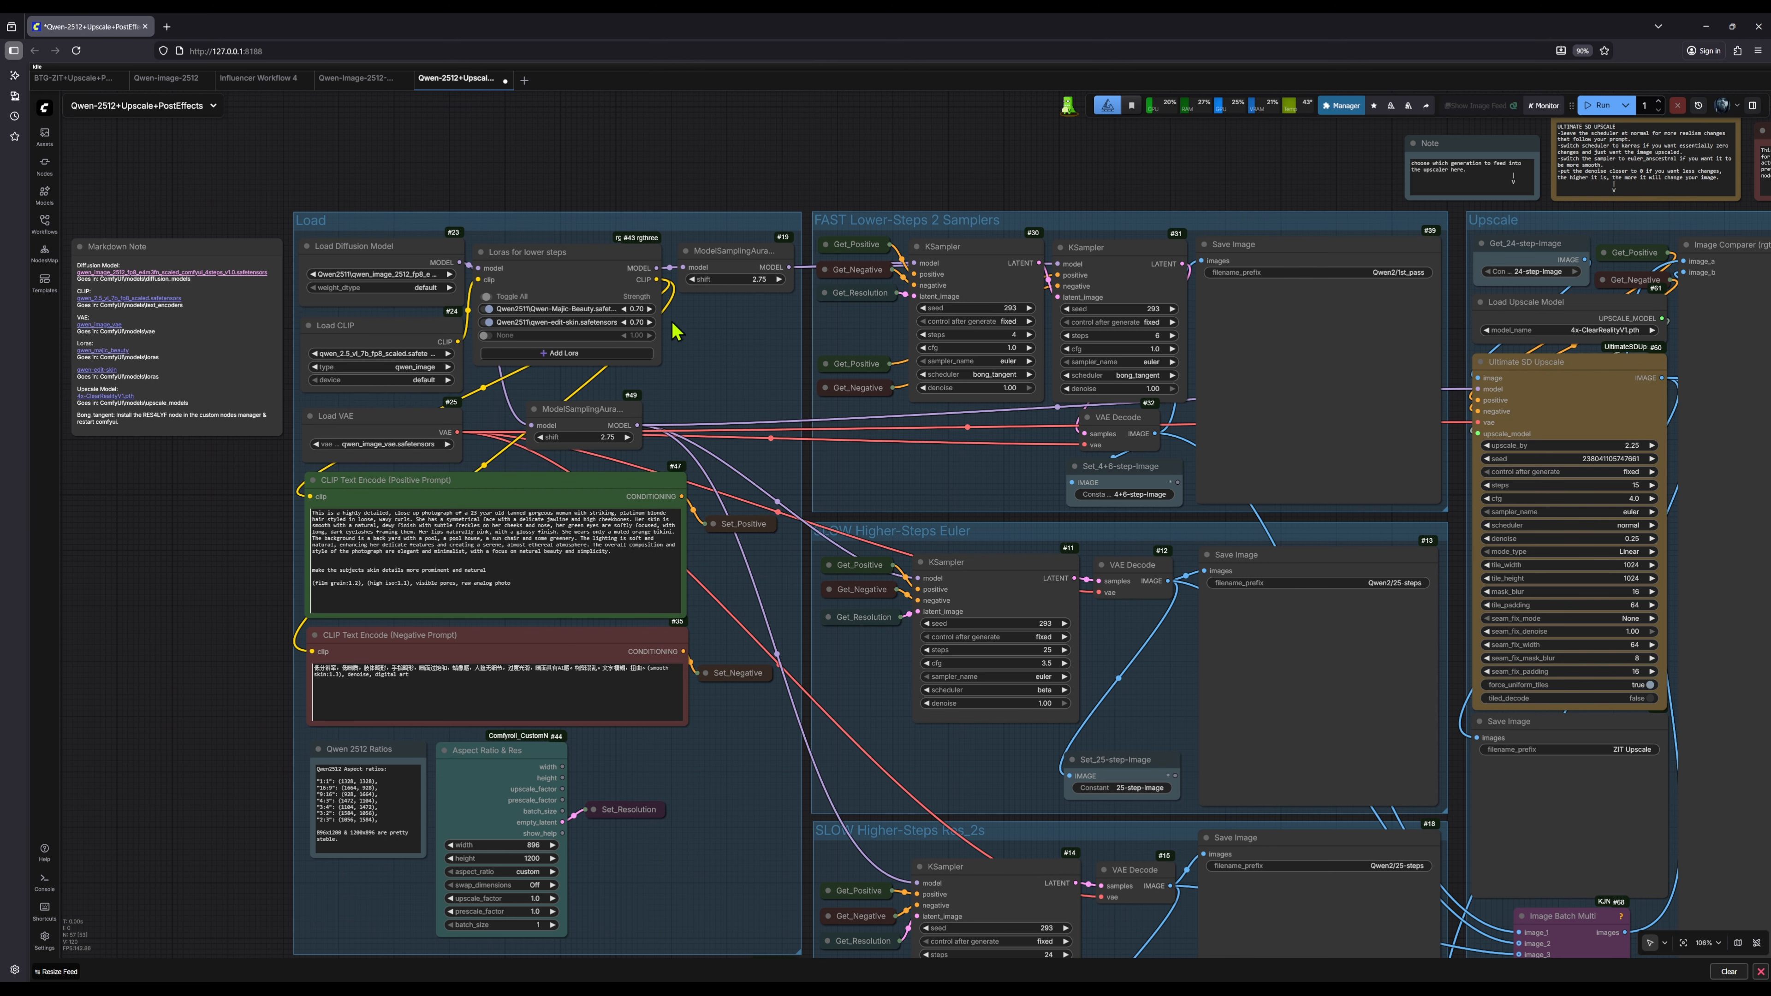
pyautogui.moveTo(625, 186); pyautogui.dragTo(667, 183)
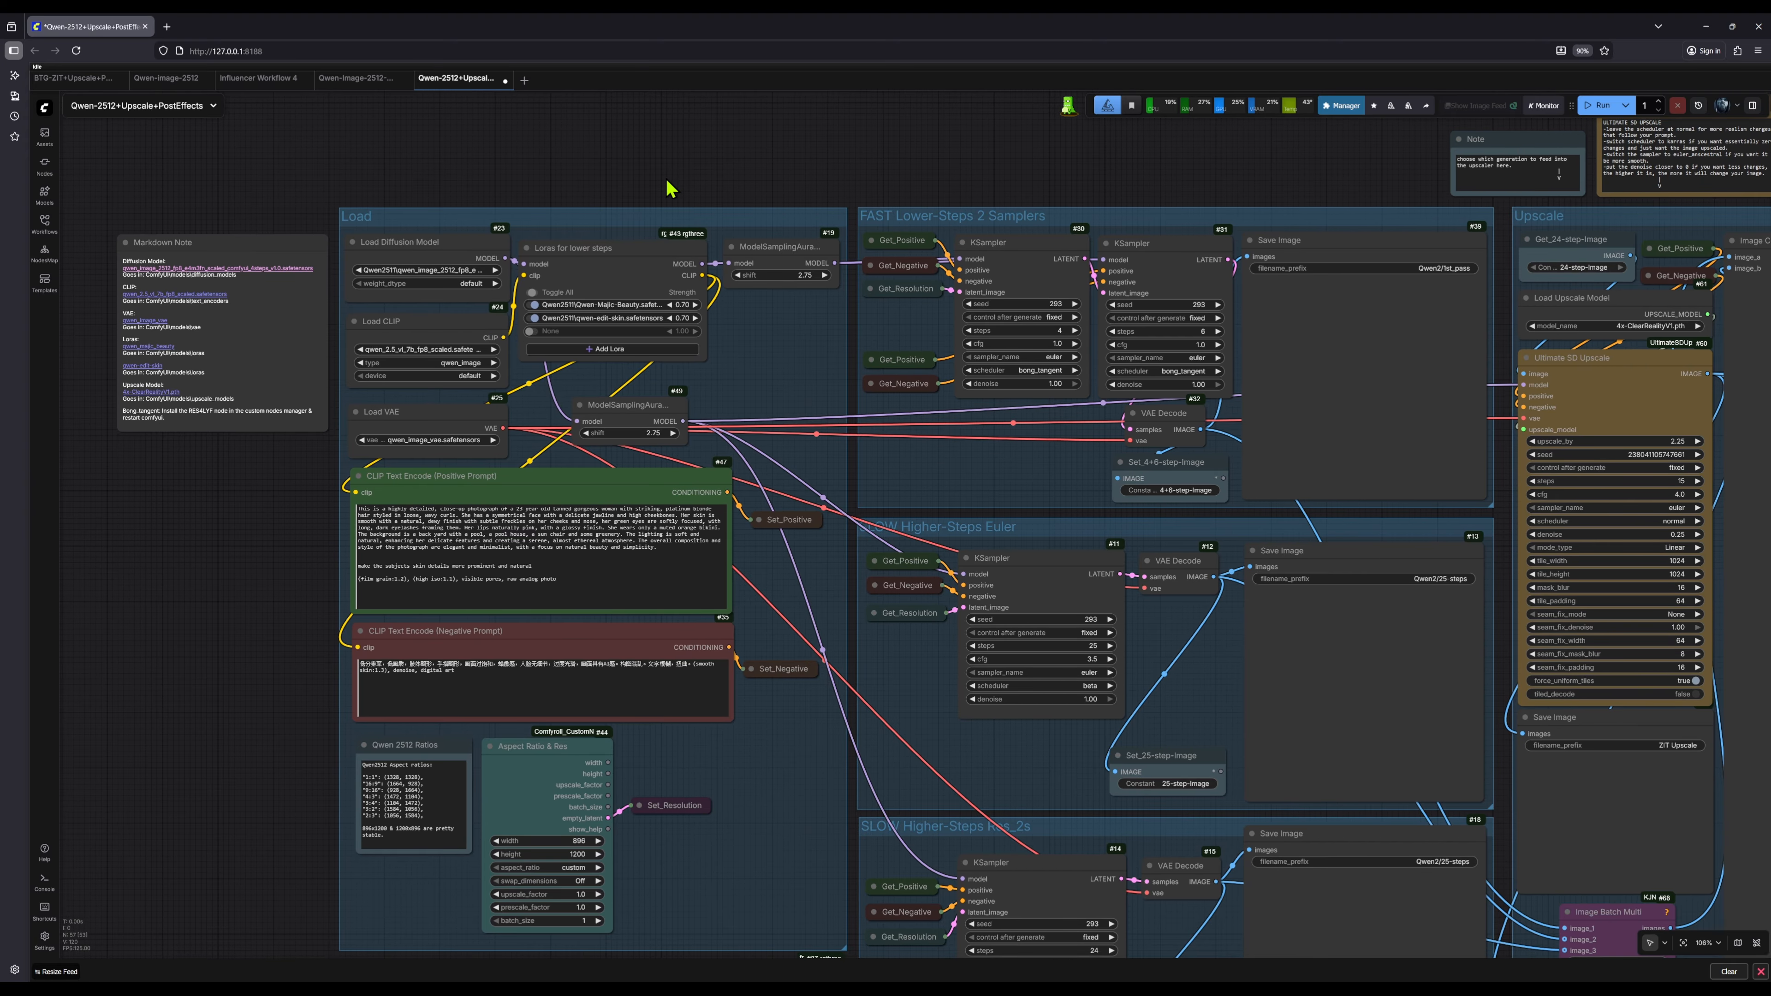
# Step: Examine the Qwen 2512 Ratios note, the Aspect Ratio & Res node and the Fast Groups Muter below the prompts
pyautogui.scroll(-1, 628, 210)
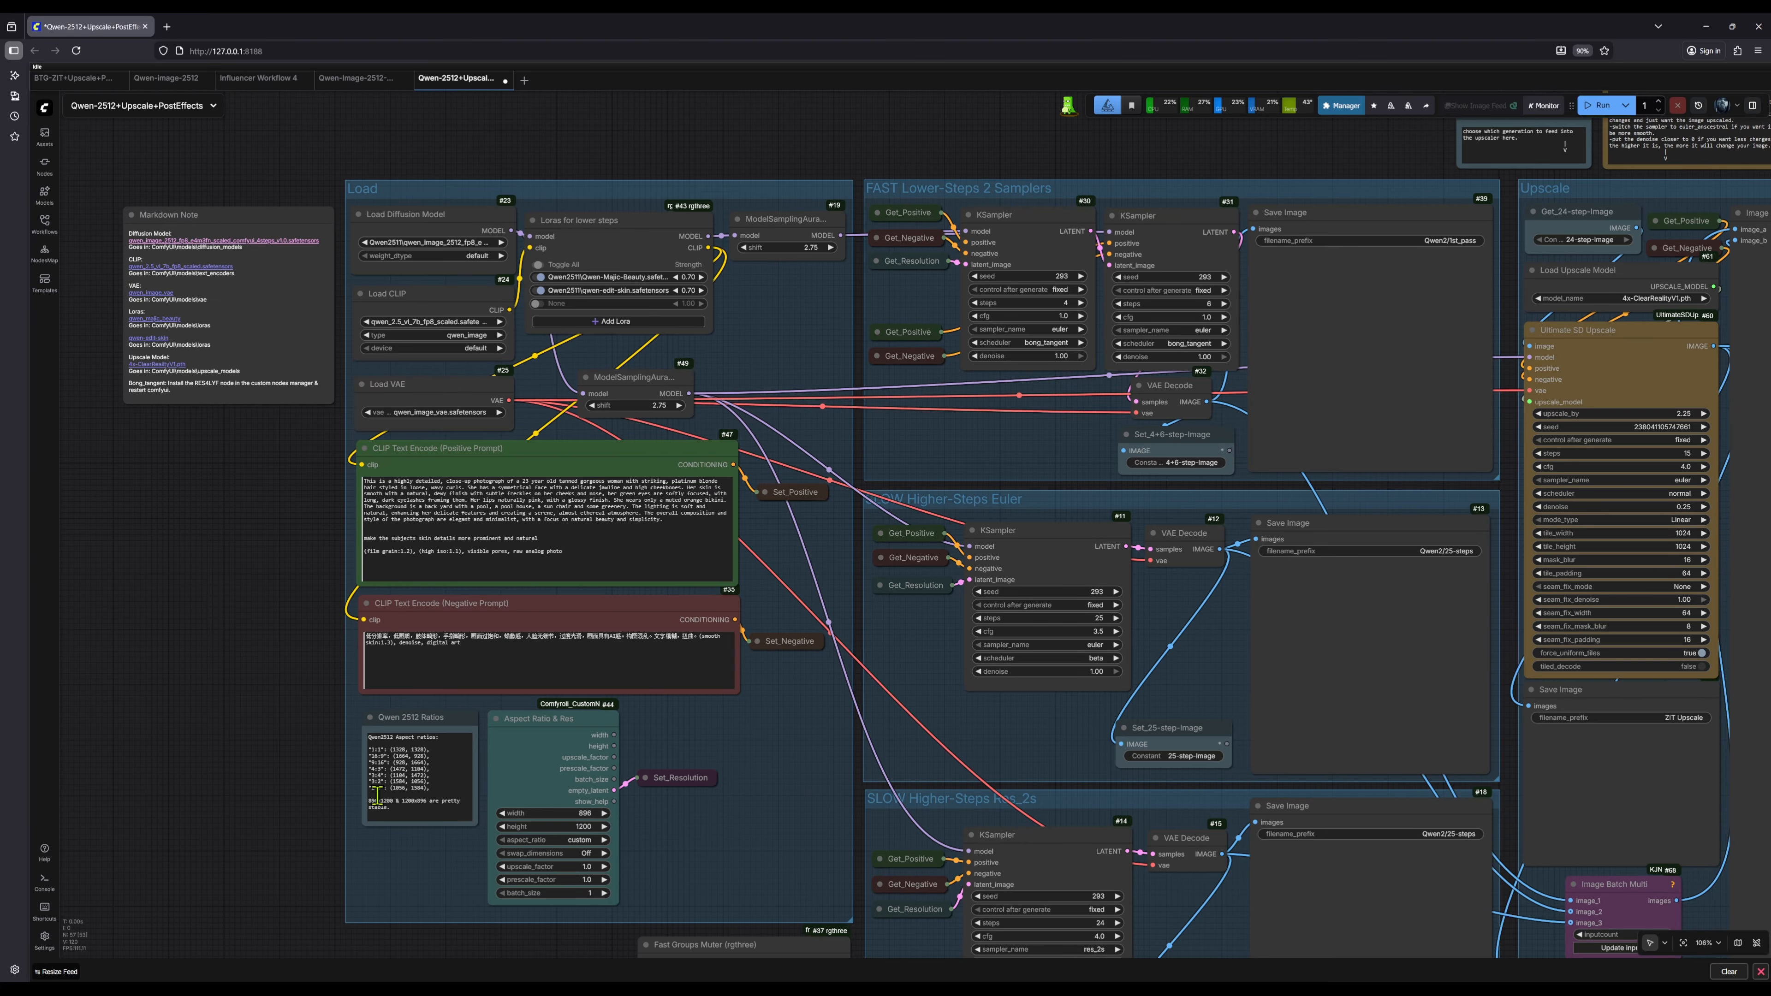
pyautogui.scroll(3, 308, 779)
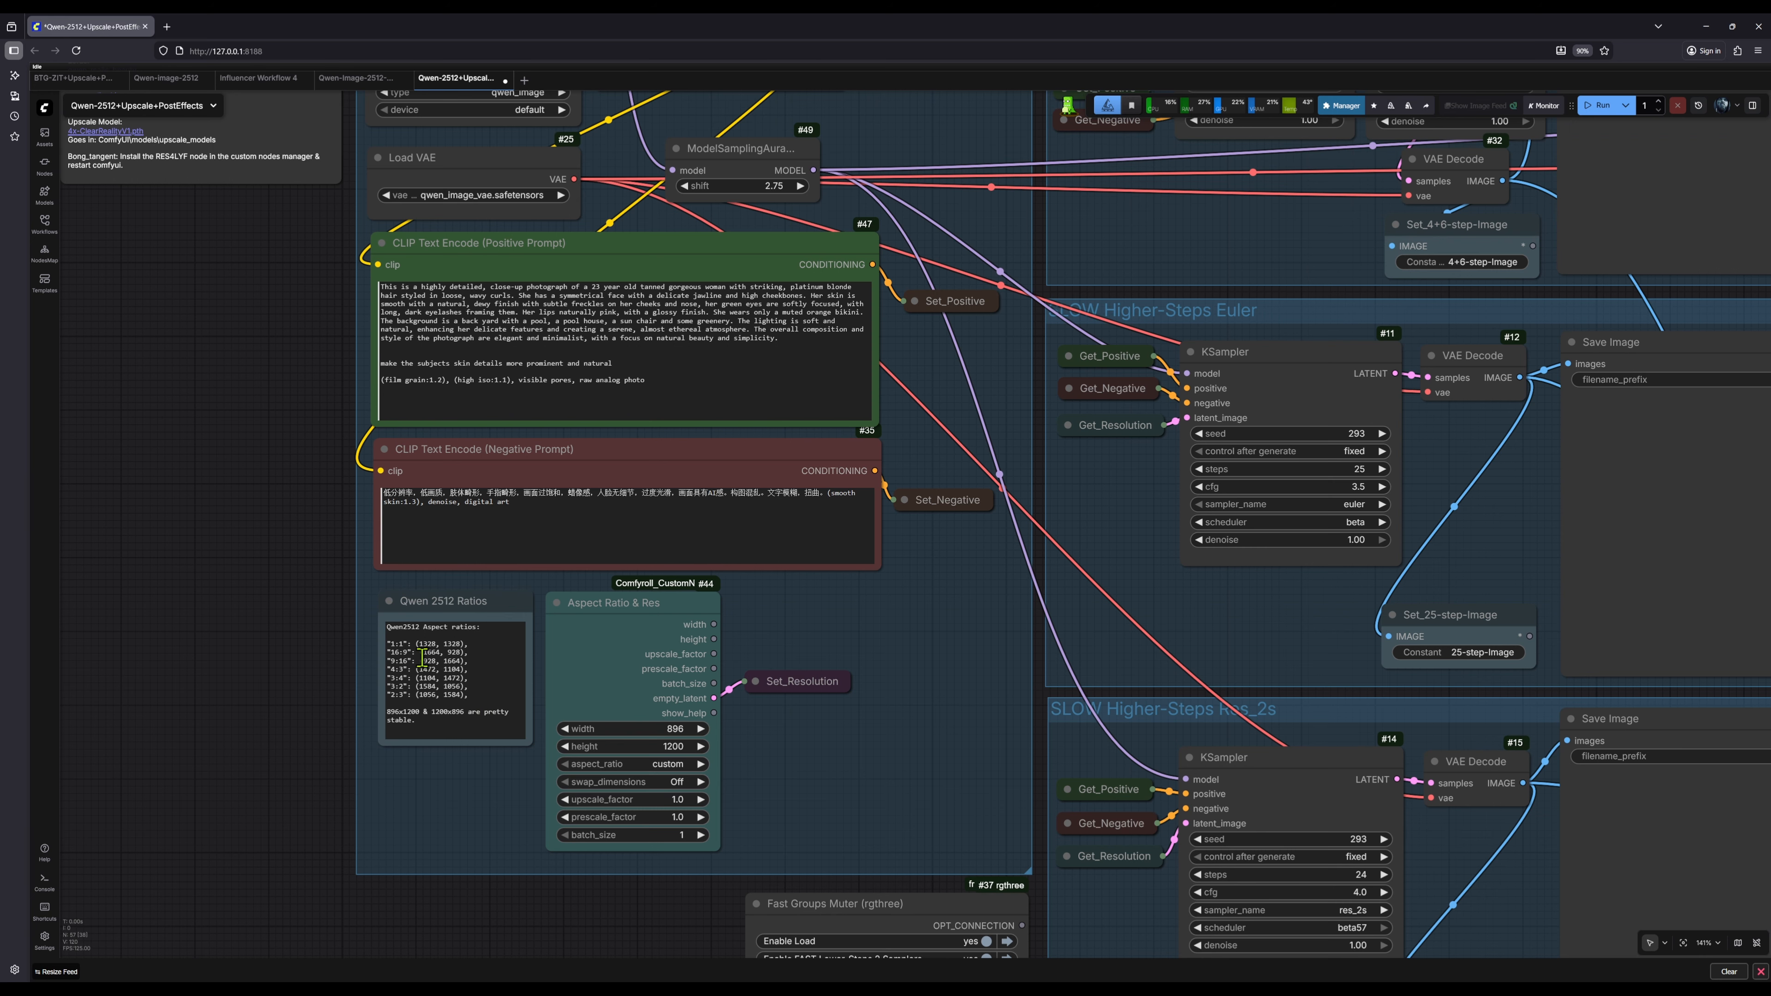
pyautogui.scroll(-4, 293, 551)
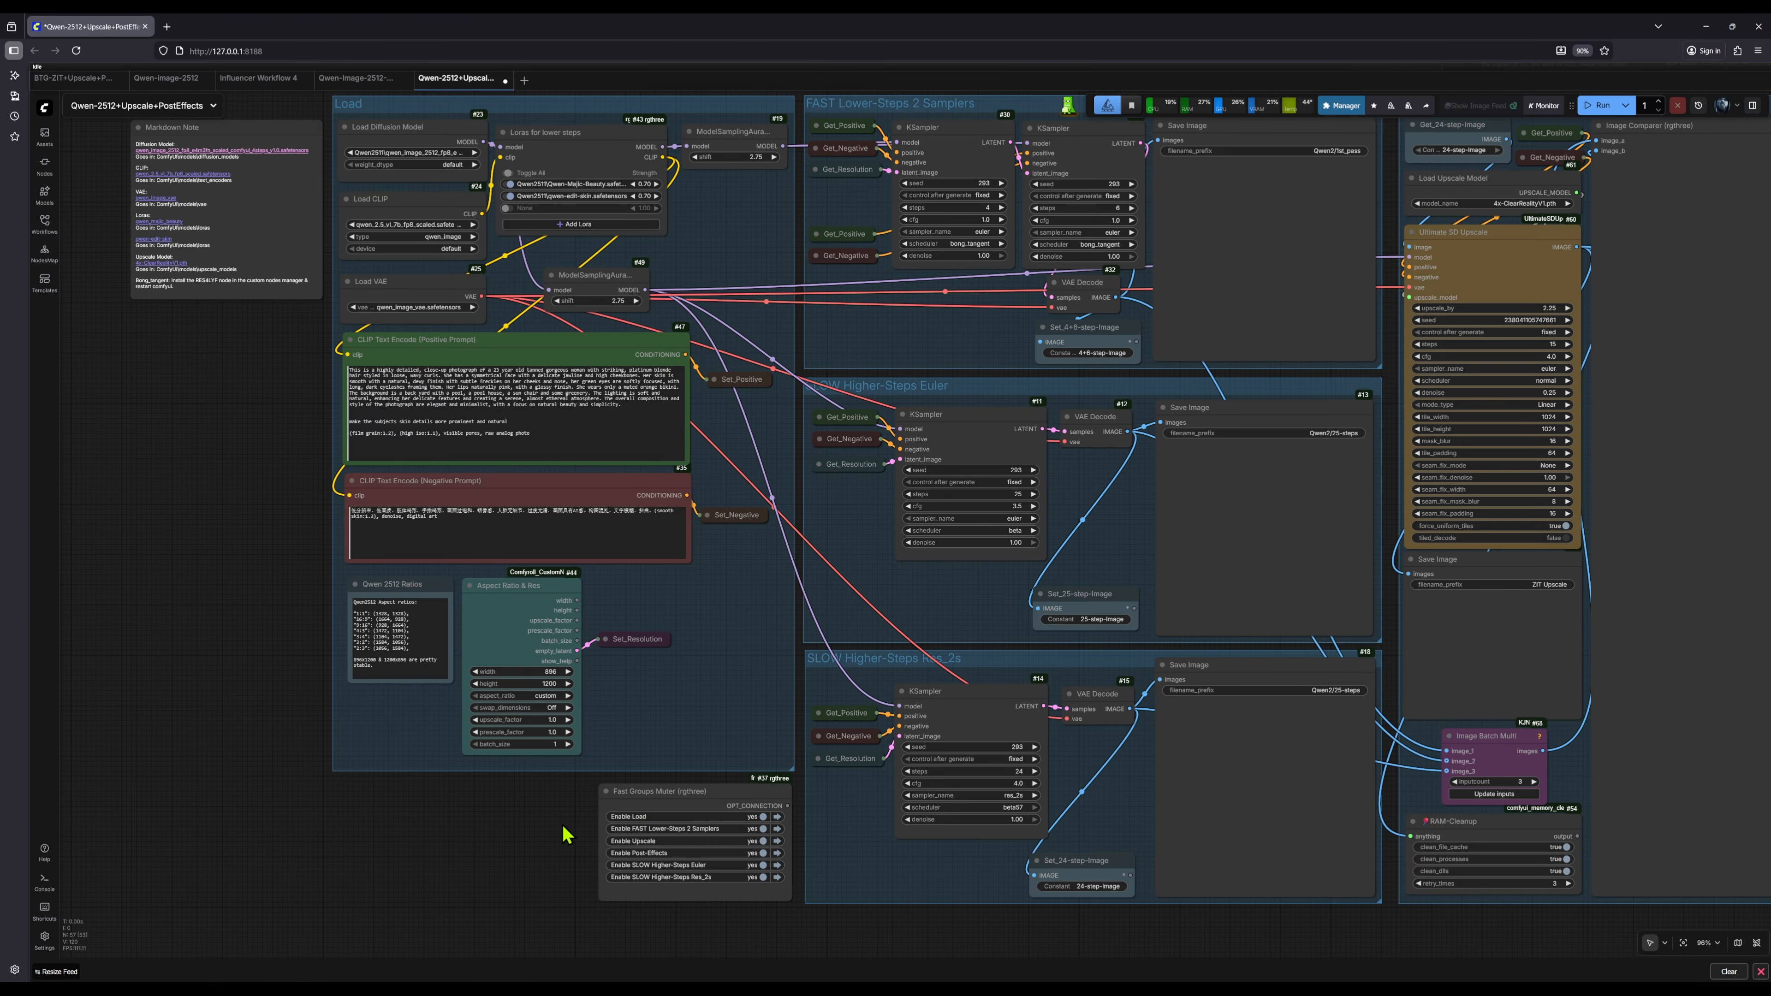
pyautogui.moveTo(565, 833); pyautogui.dragTo(307, 835)
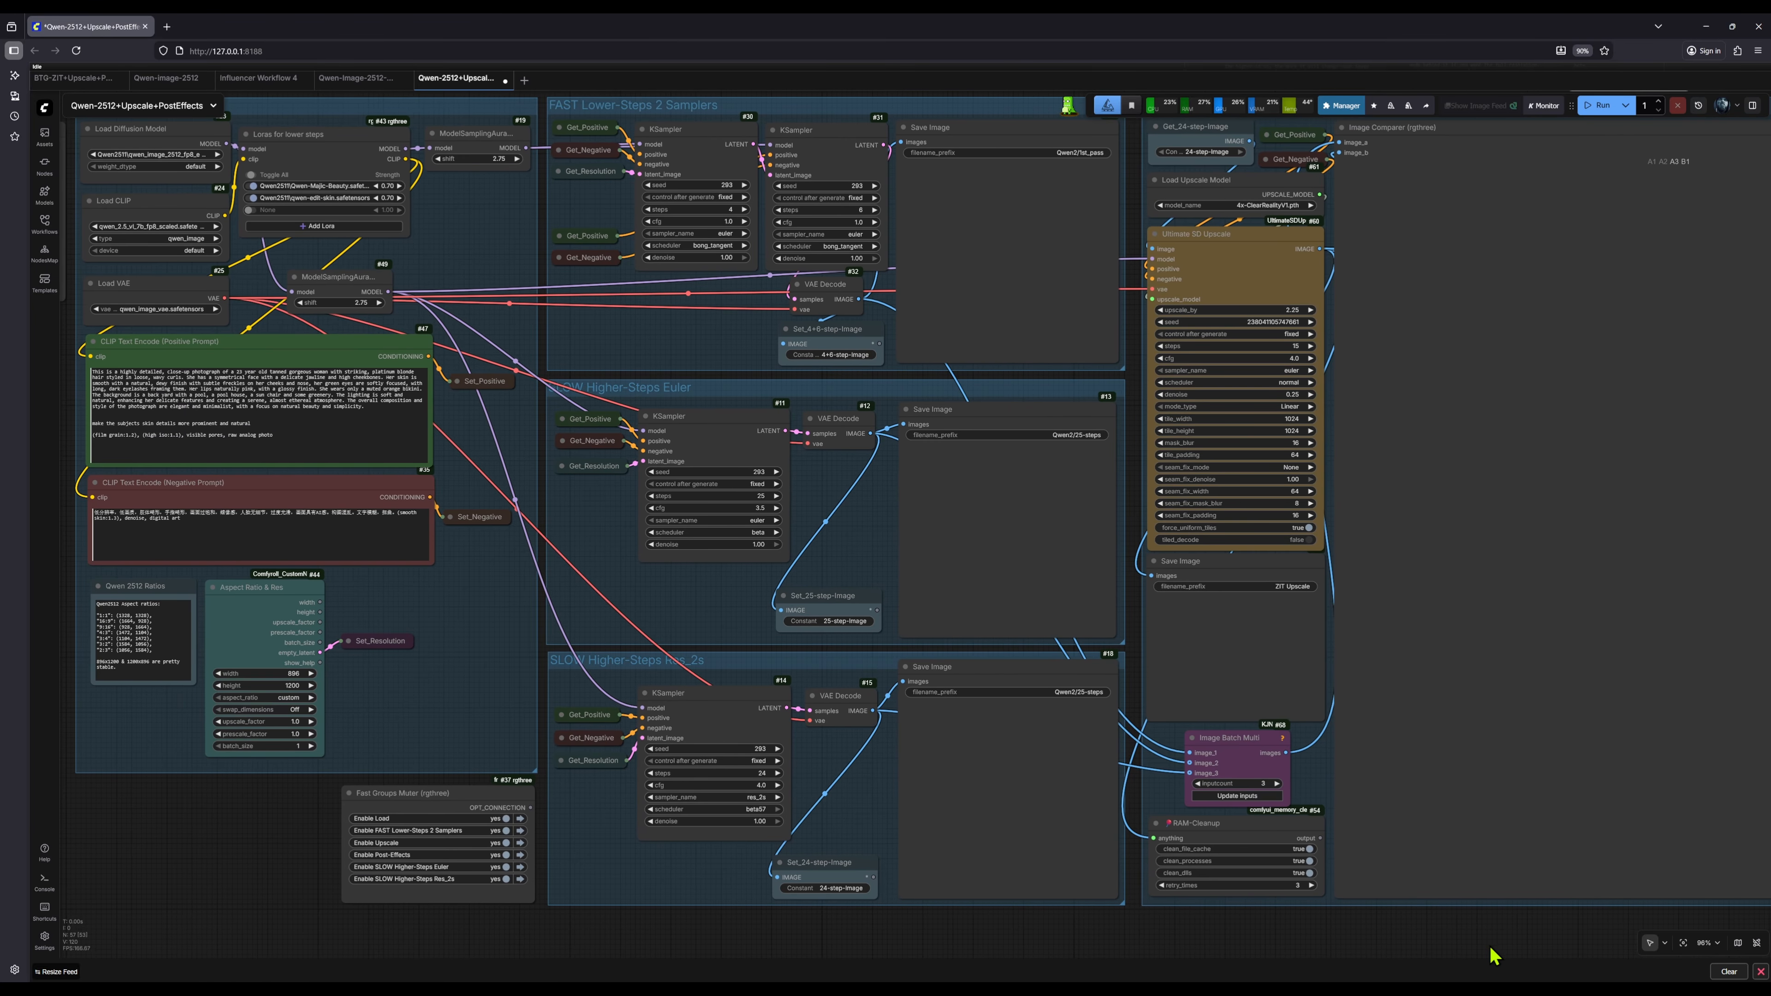
pyautogui.moveTo(1491, 955); pyautogui.dragTo(1251, 947)
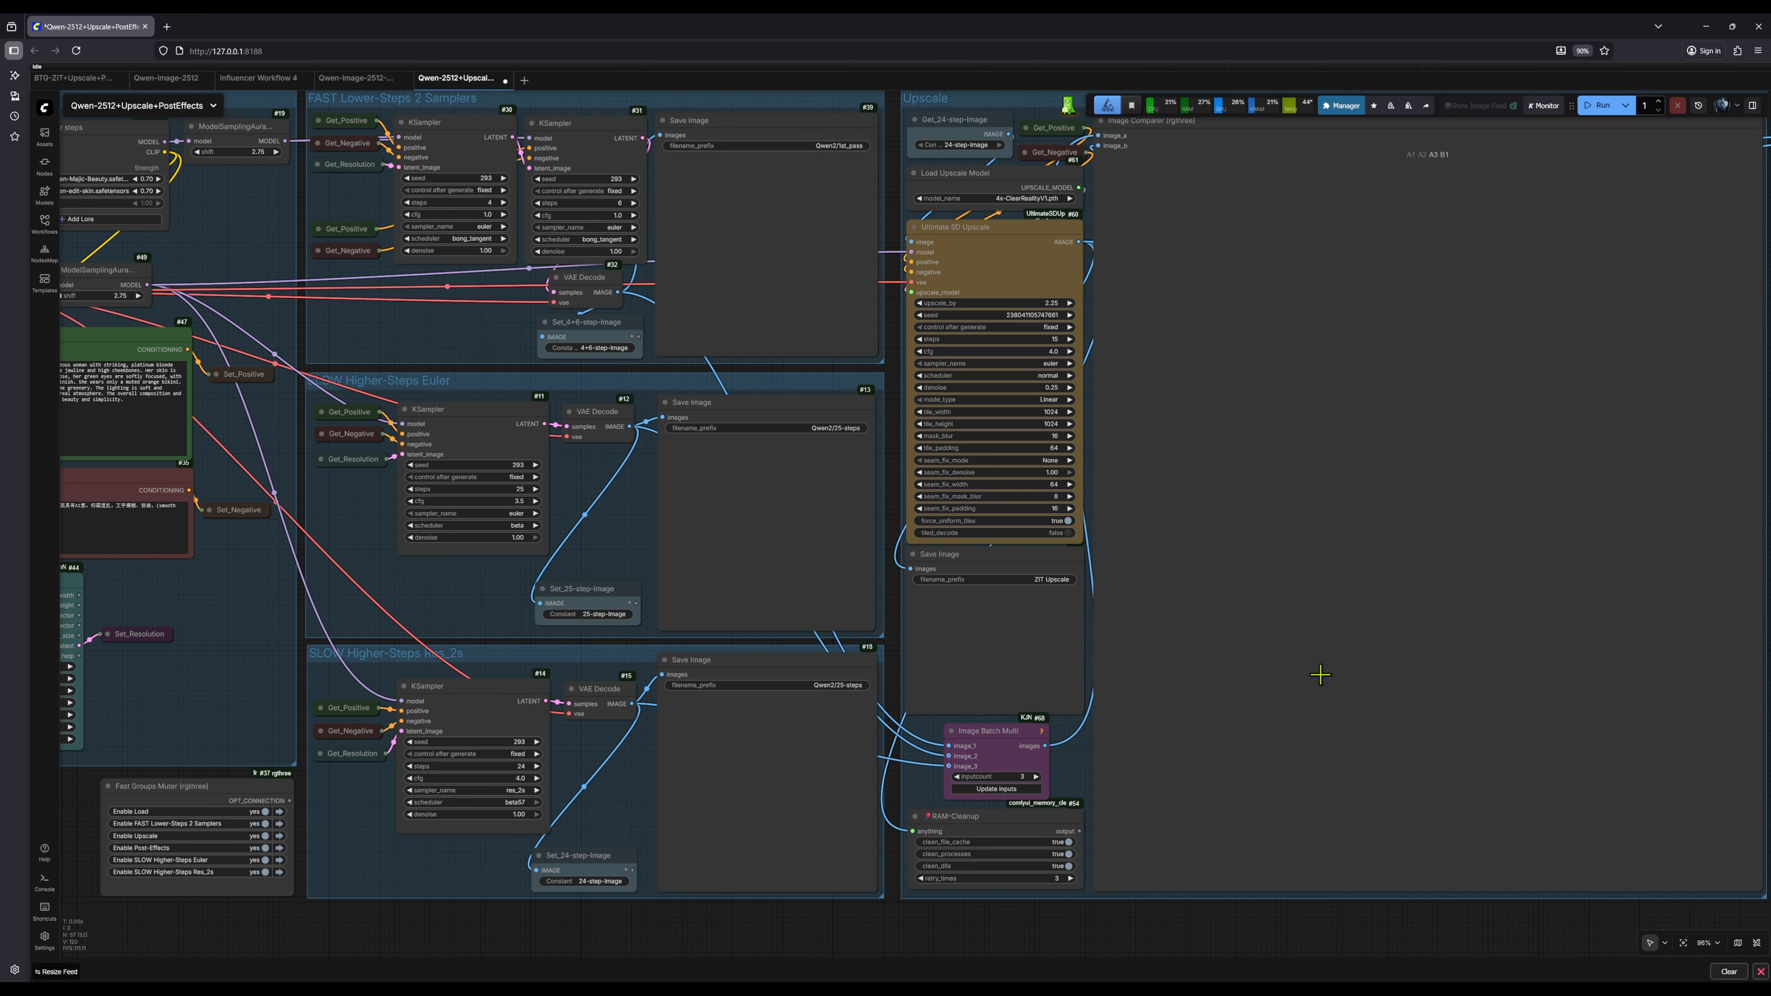
pyautogui.moveTo(877, 943); pyautogui.dragTo(1290, 940)
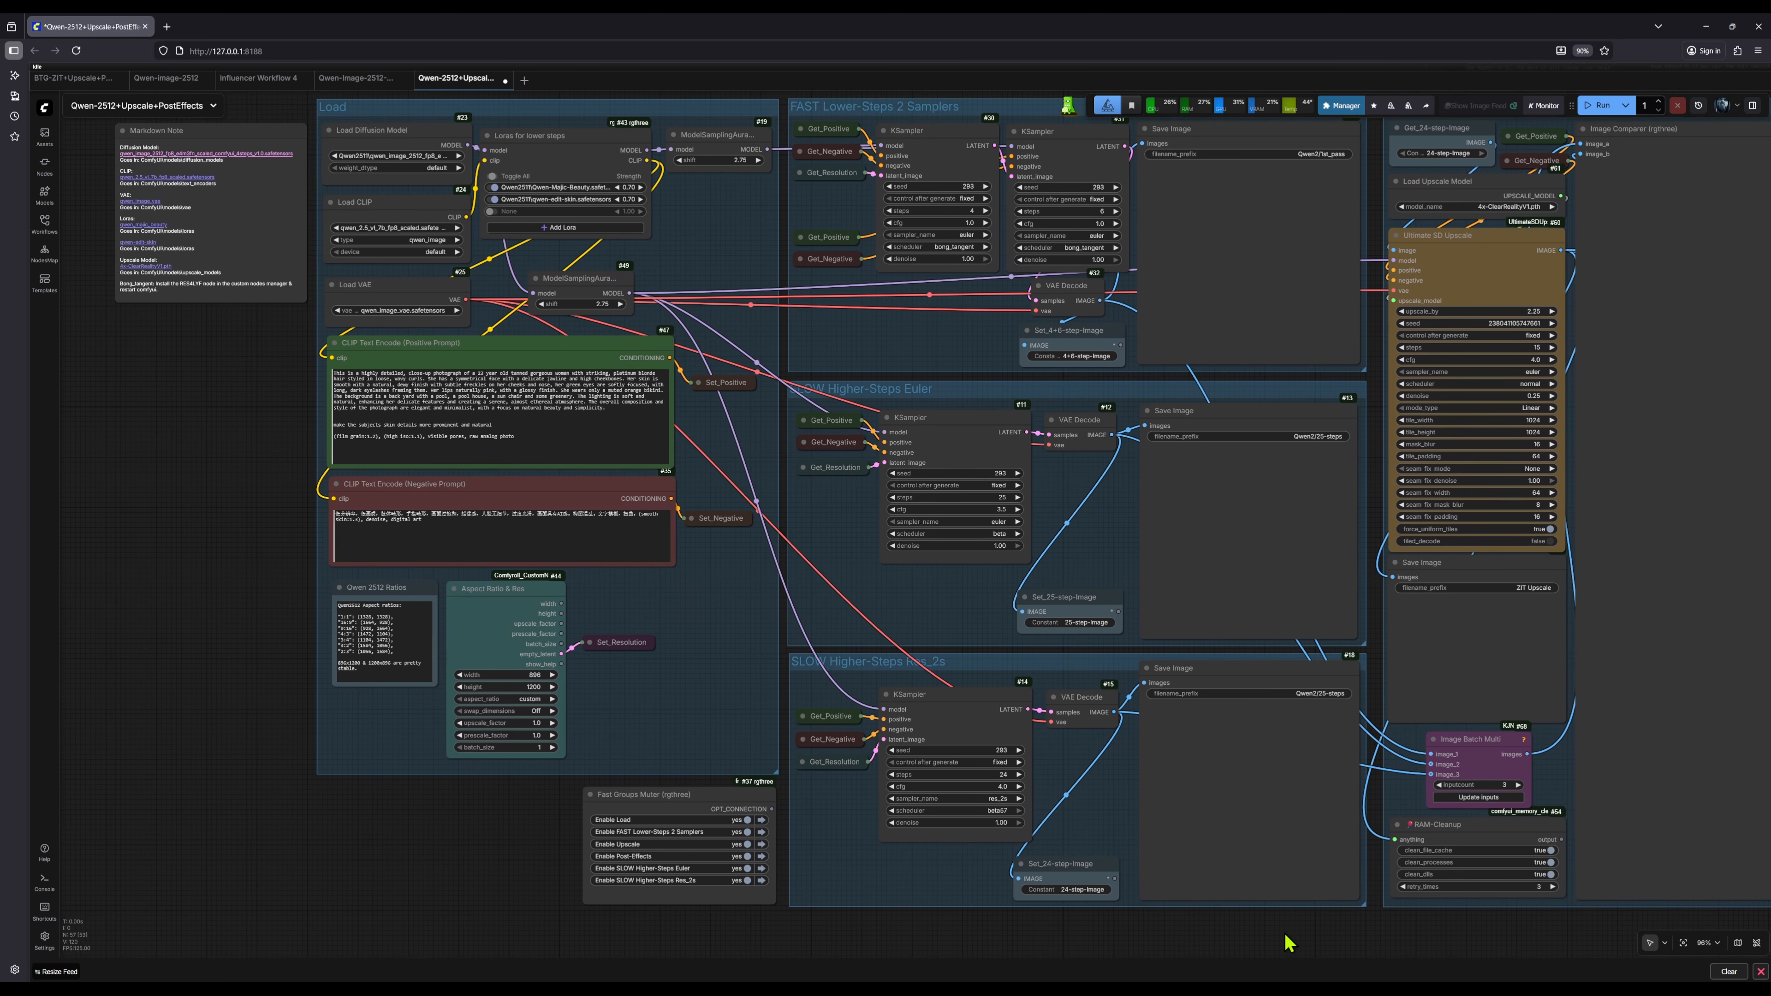
pyautogui.moveTo(484, 865); pyautogui.dragTo(522, 876)
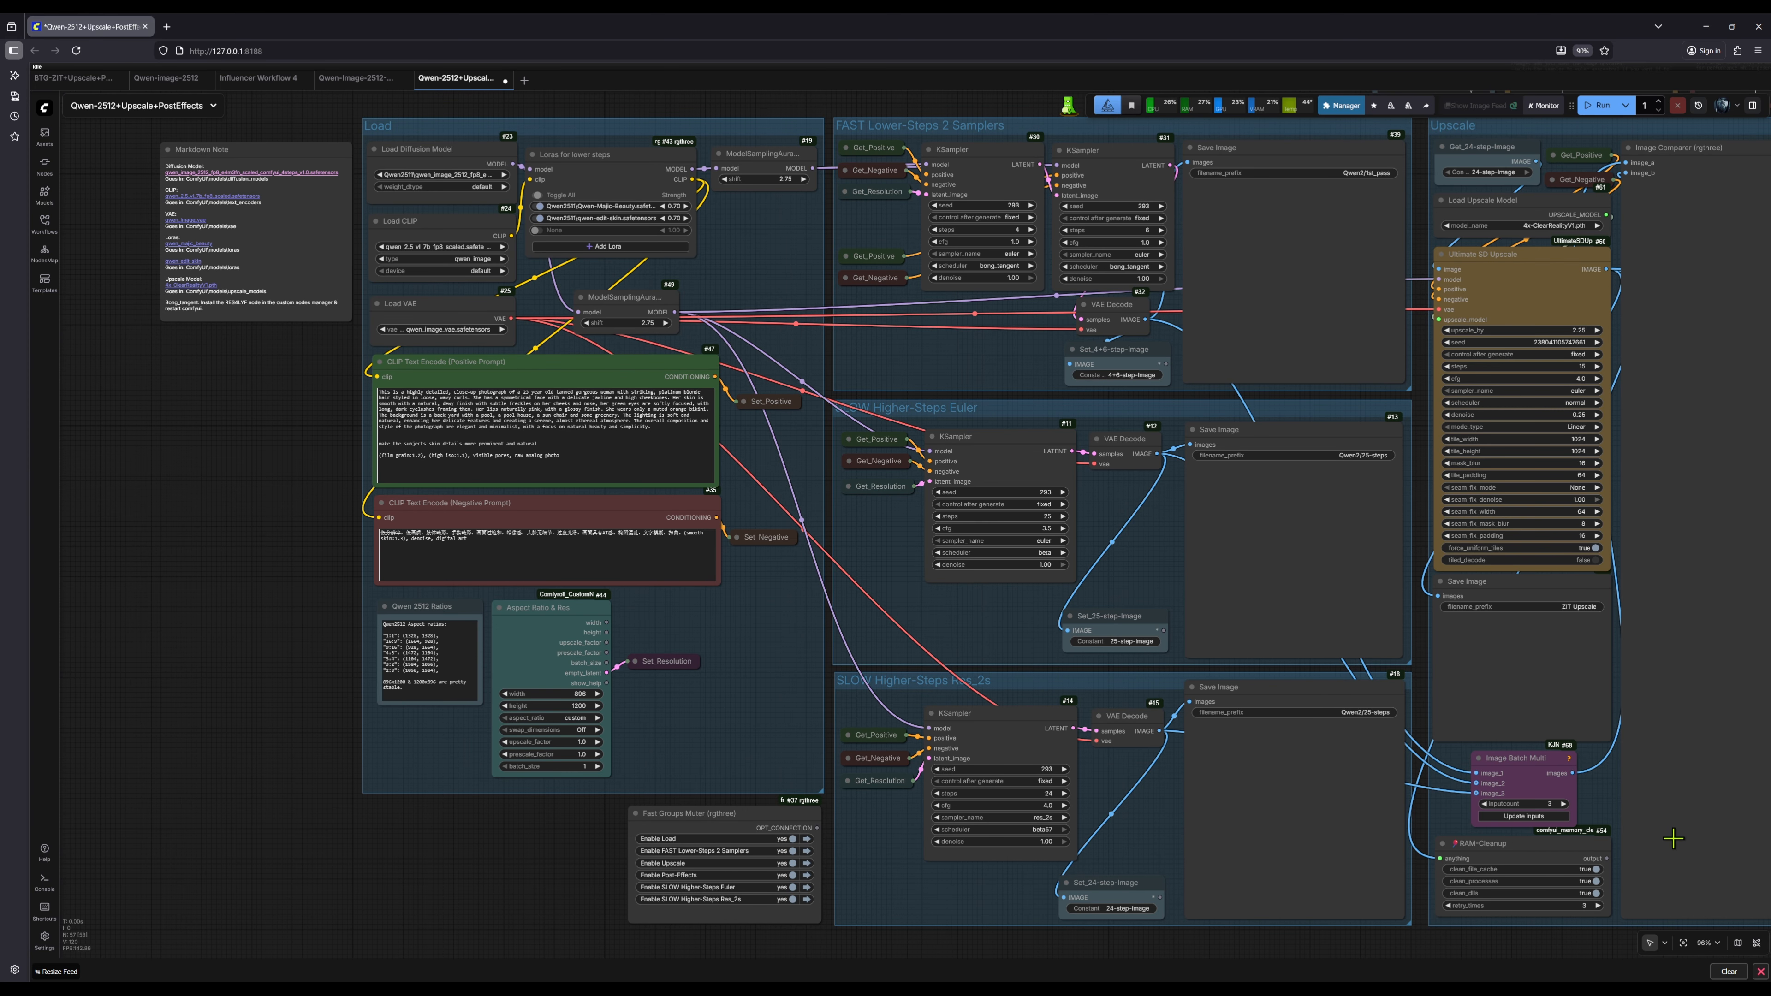
pyautogui.scroll(5, 368, 696)
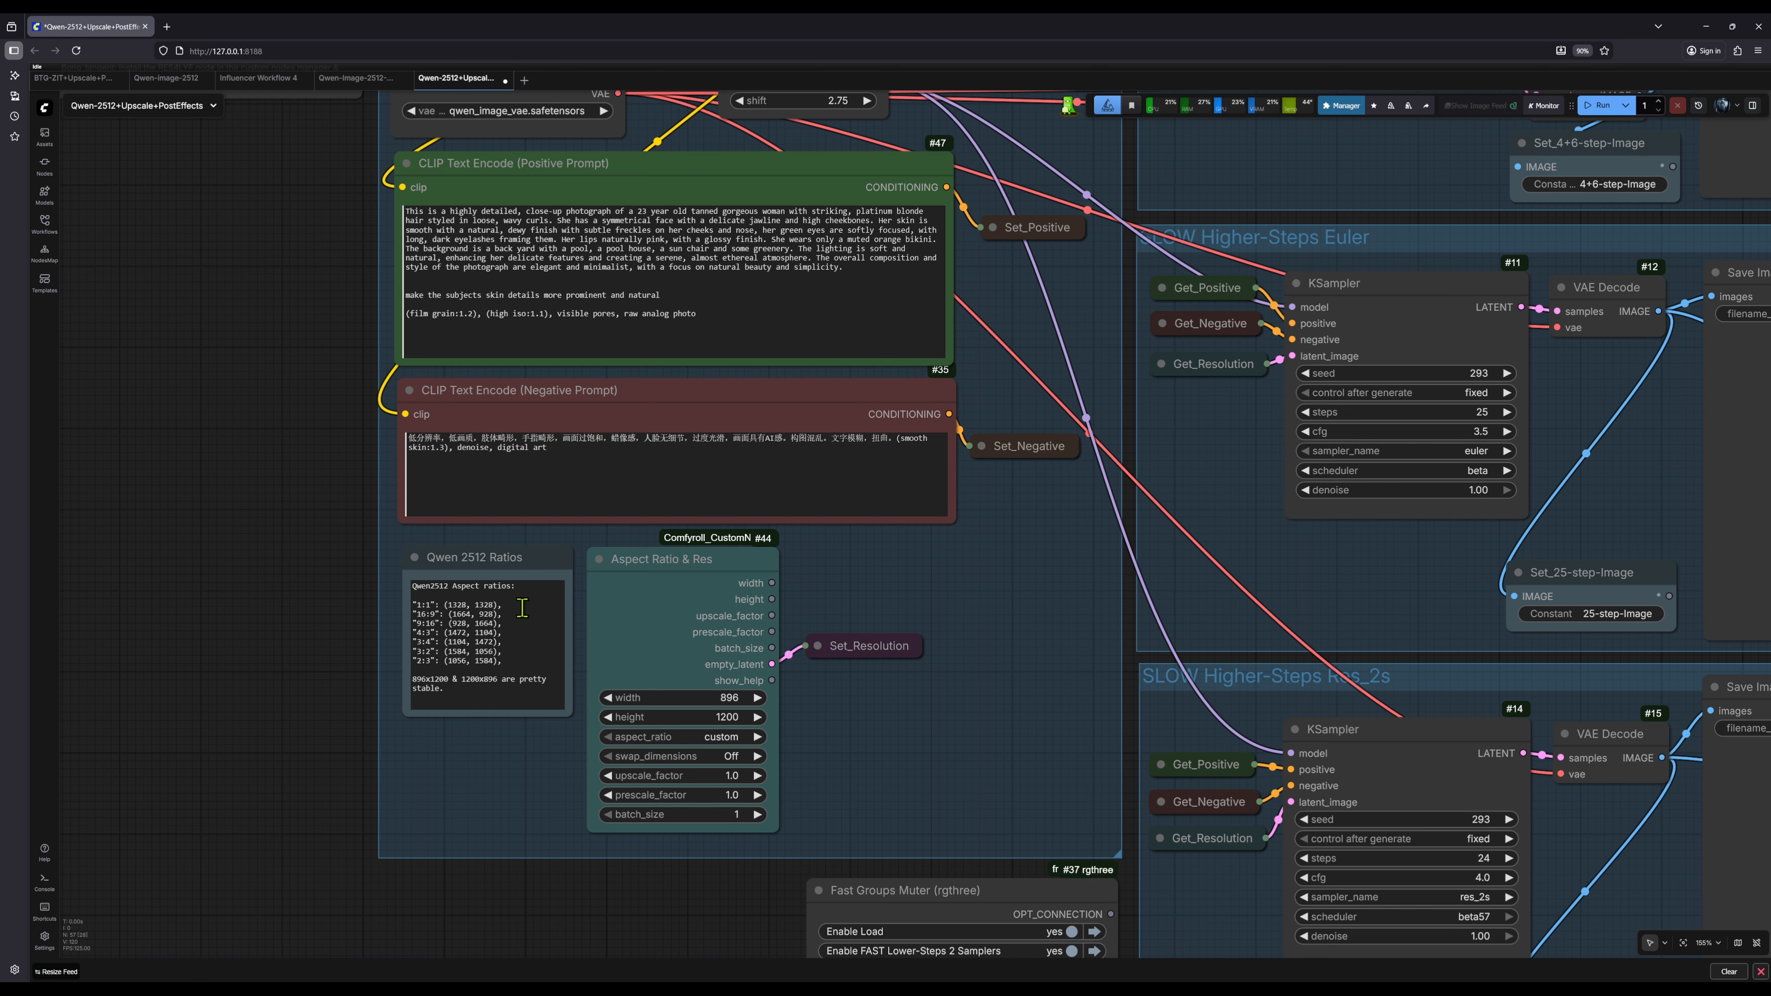
pyautogui.scroll(-2, 328, 544)
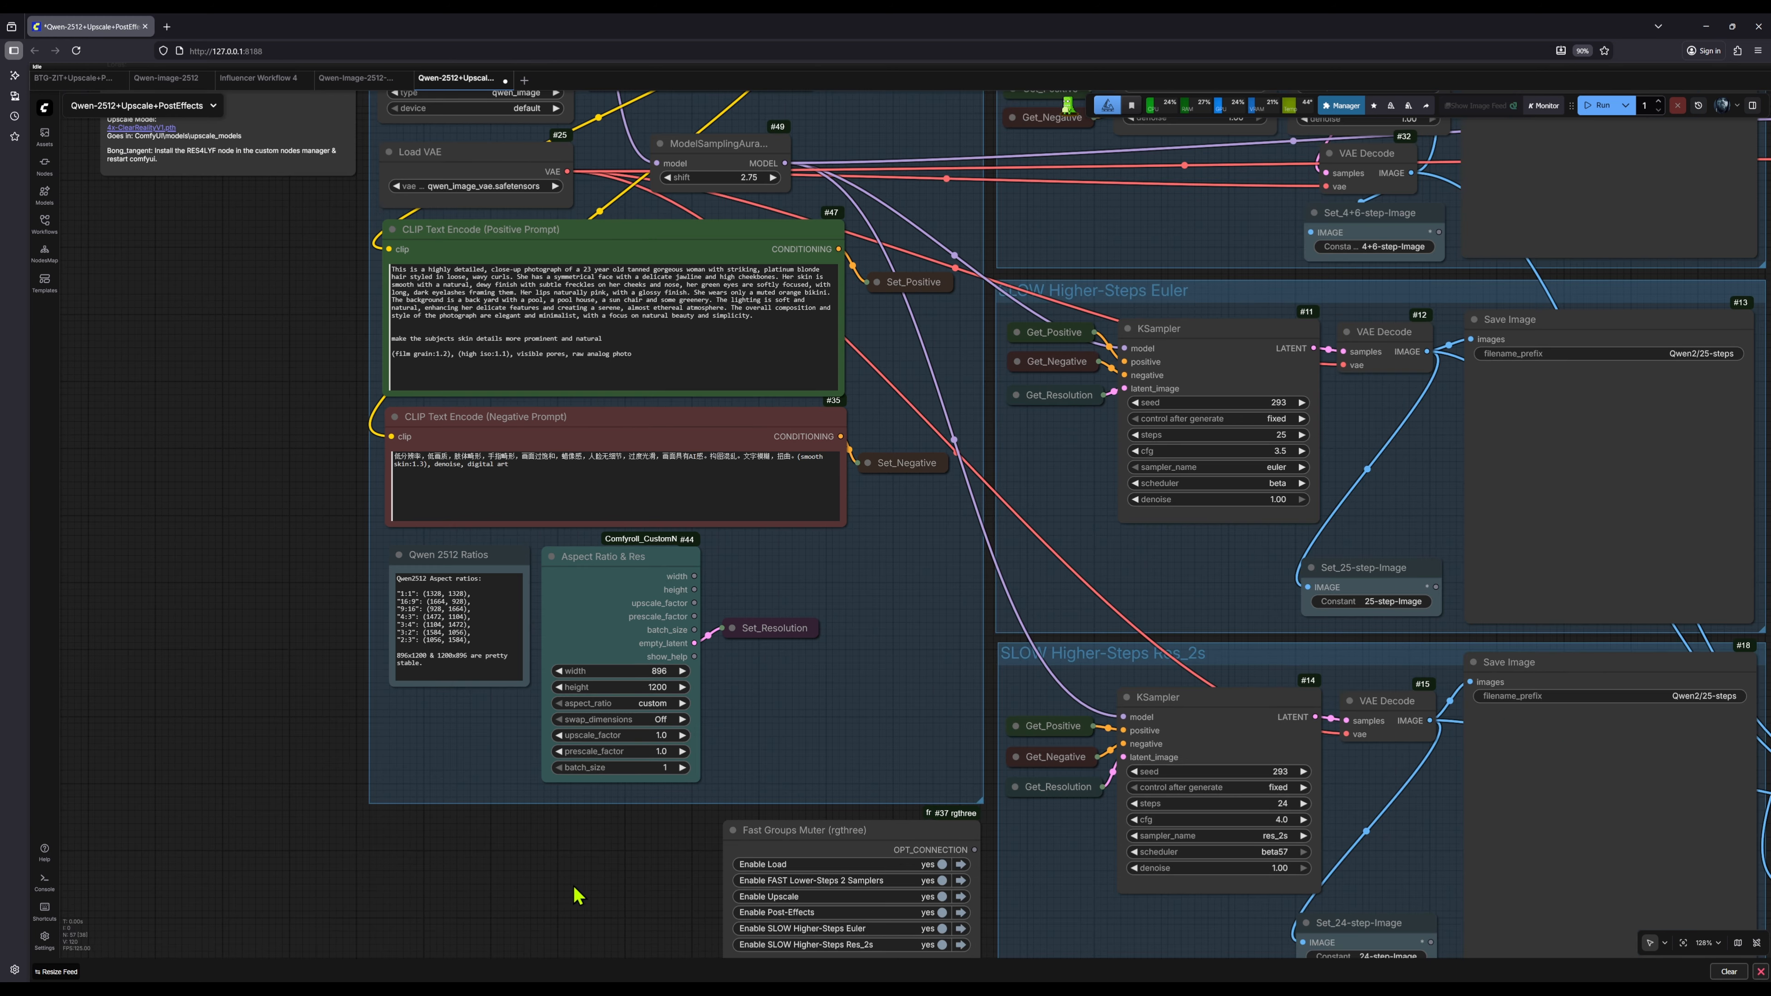
pyautogui.moveTo(579, 895); pyautogui.dragTo(562, 848)
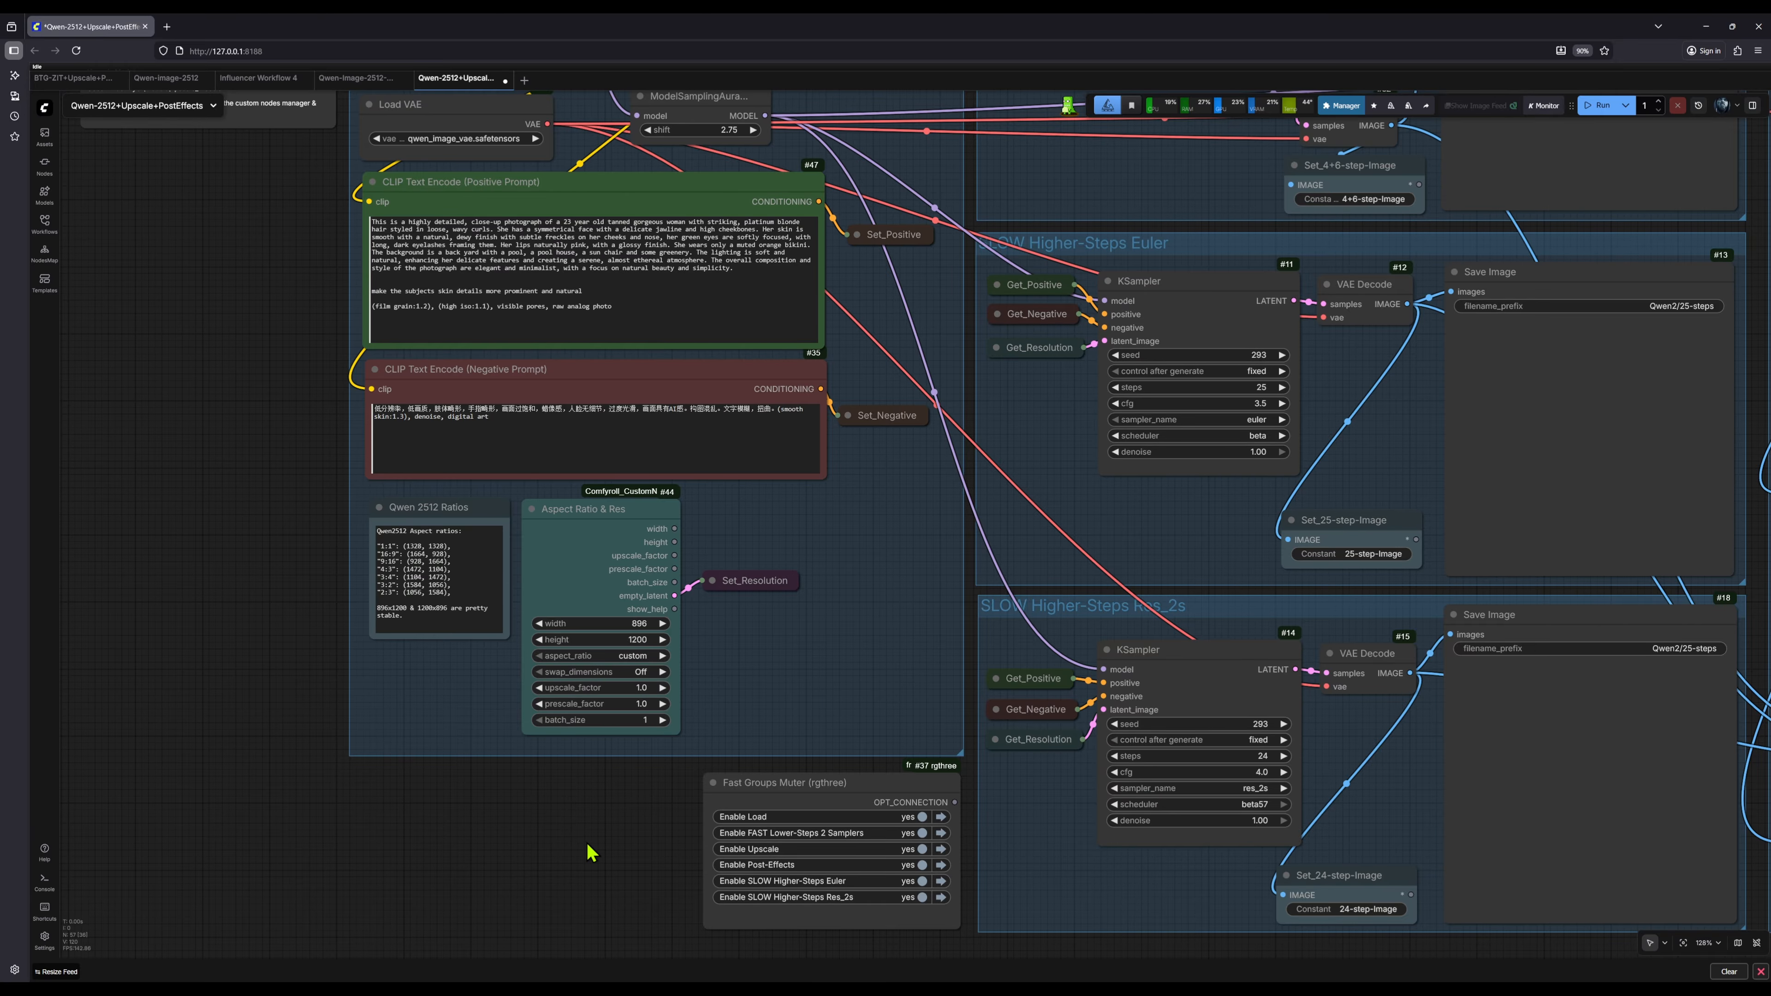
pyautogui.scroll(5, 722, 420)
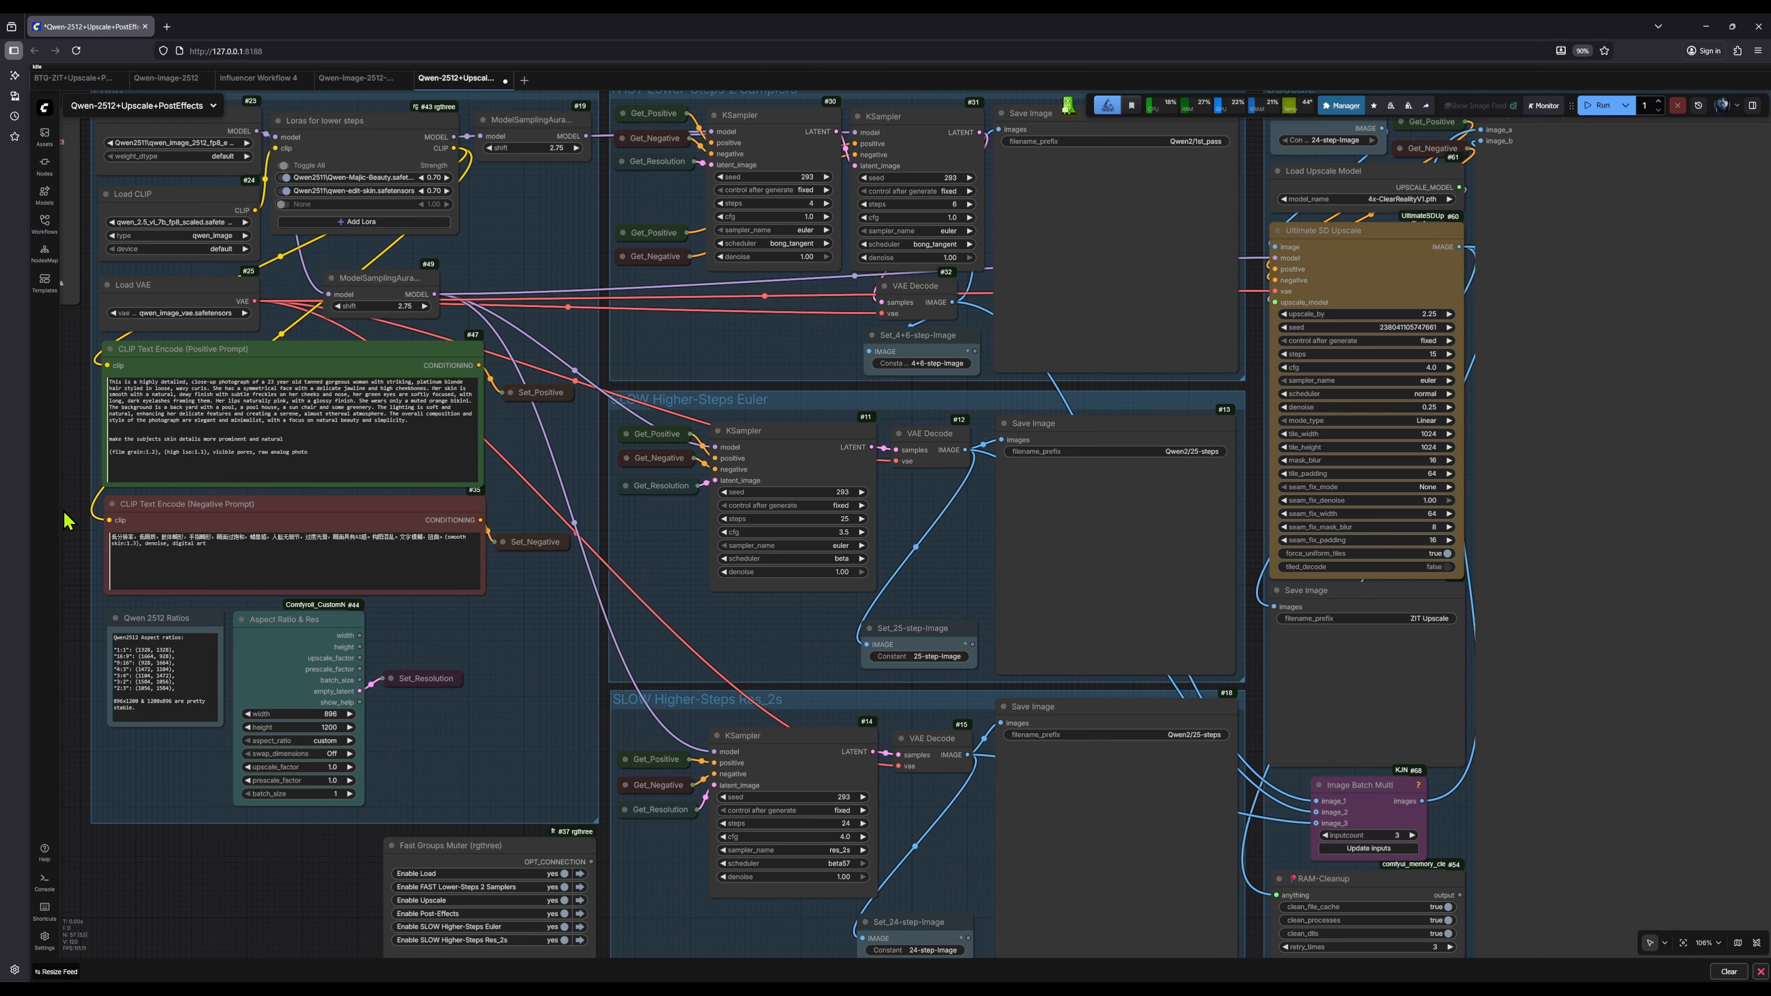
# Step: Compare the KSampler settings across the FAST Lower-Steps, SLOW Higher-Steps Euler and SLOW Higher-Steps Res_2s groups
pyautogui.moveTo(68, 517)
pyautogui.mouseDown()
pyautogui.moveTo(121, 506)
pyautogui.moveTo(83, 514)
pyautogui.mouseUp()
pyautogui.scroll(-1, 113, 519)
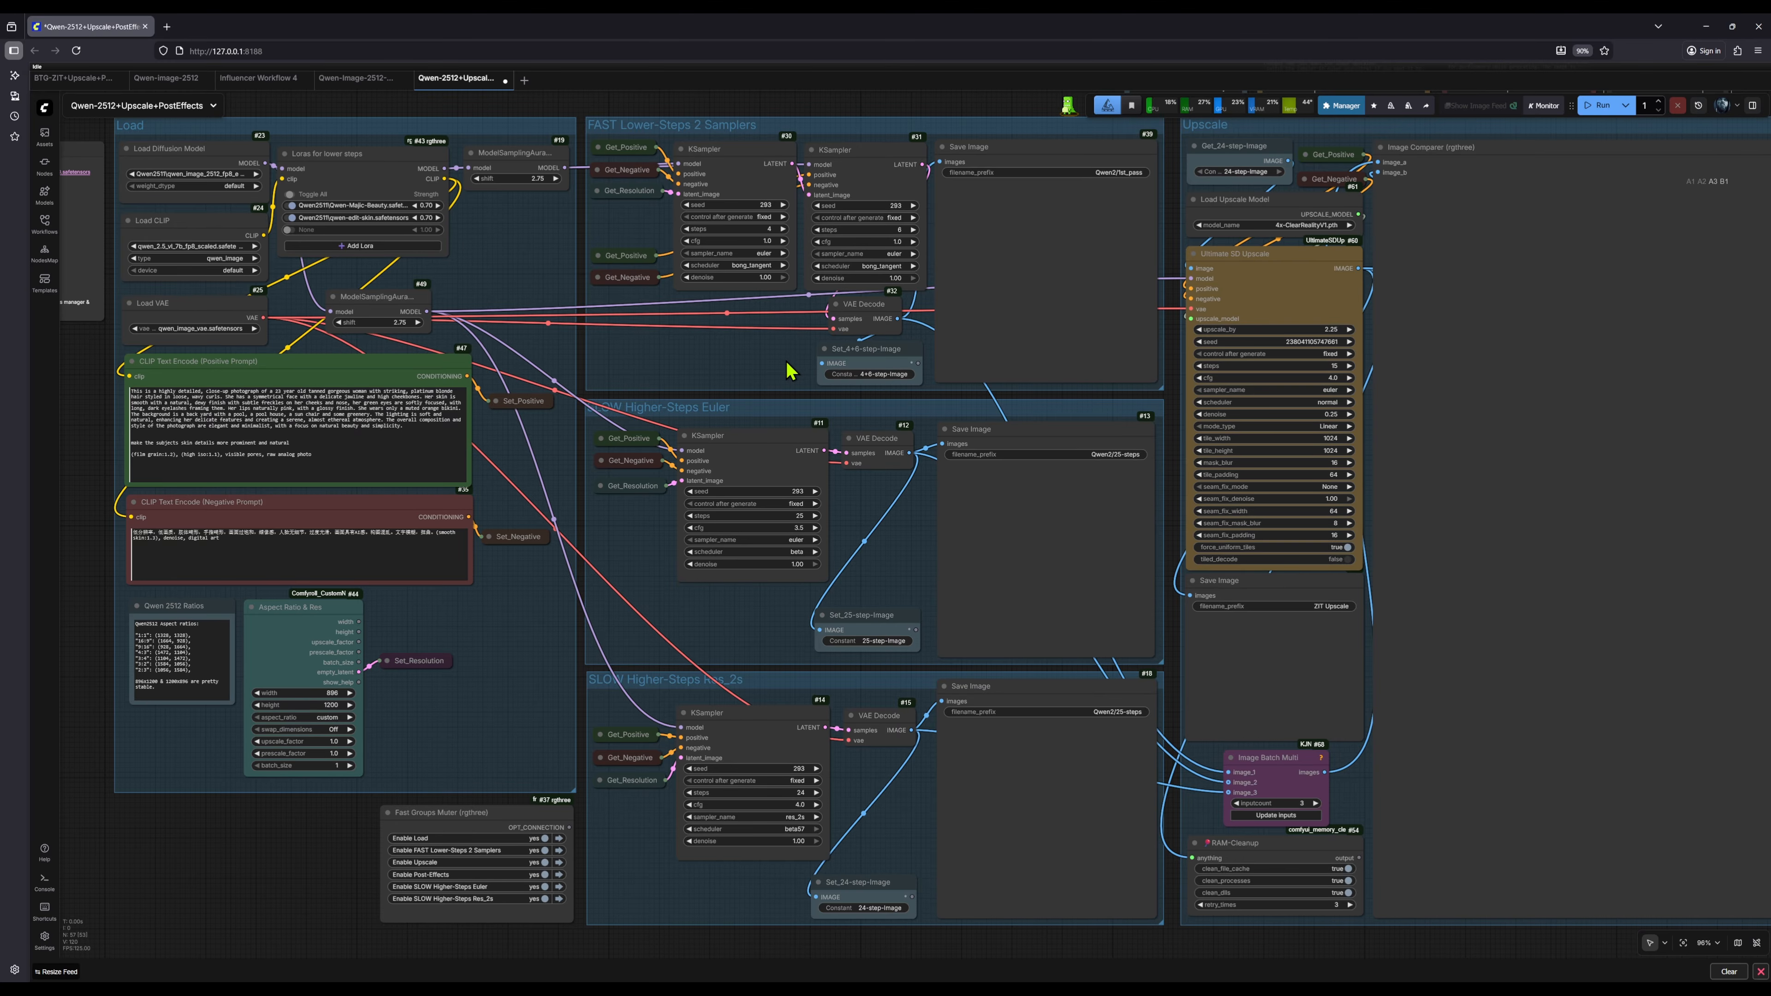
pyautogui.moveTo(767, 366)
pyautogui.mouseDown()
pyautogui.moveTo(757, 342)
pyautogui.moveTo(796, 368)
pyautogui.mouseUp()
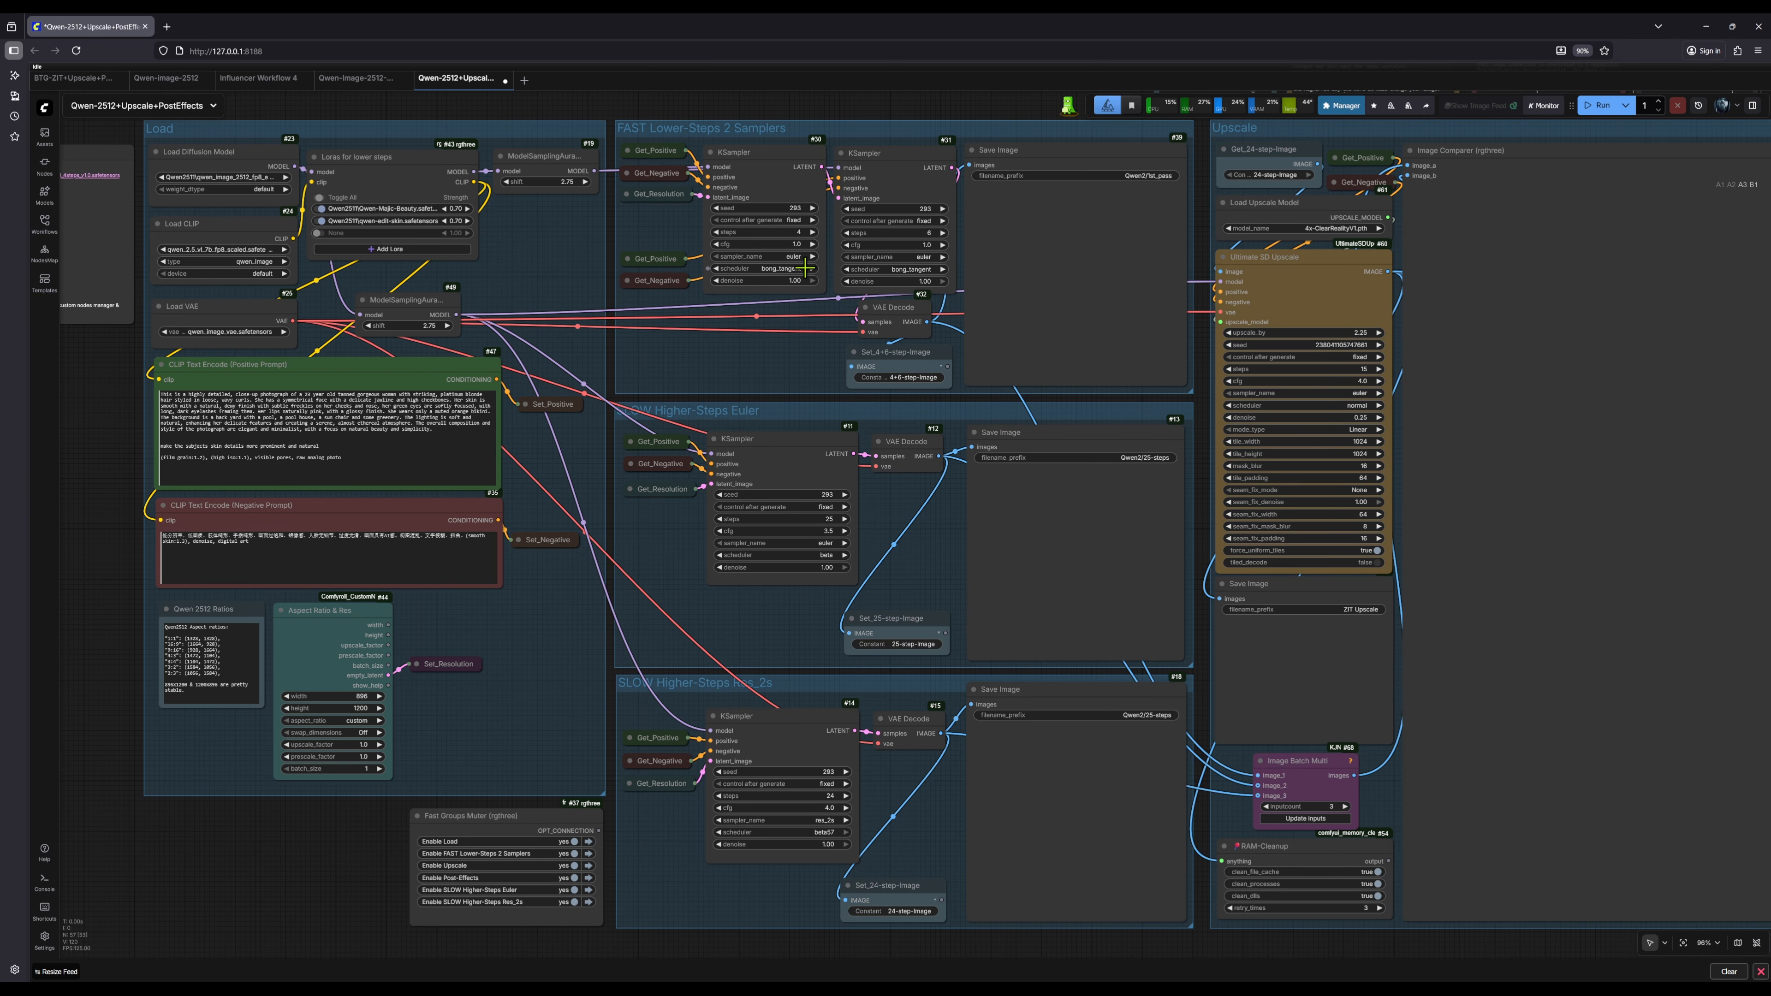
pyautogui.moveTo(800, 370); pyautogui.dragTo(828, 362)
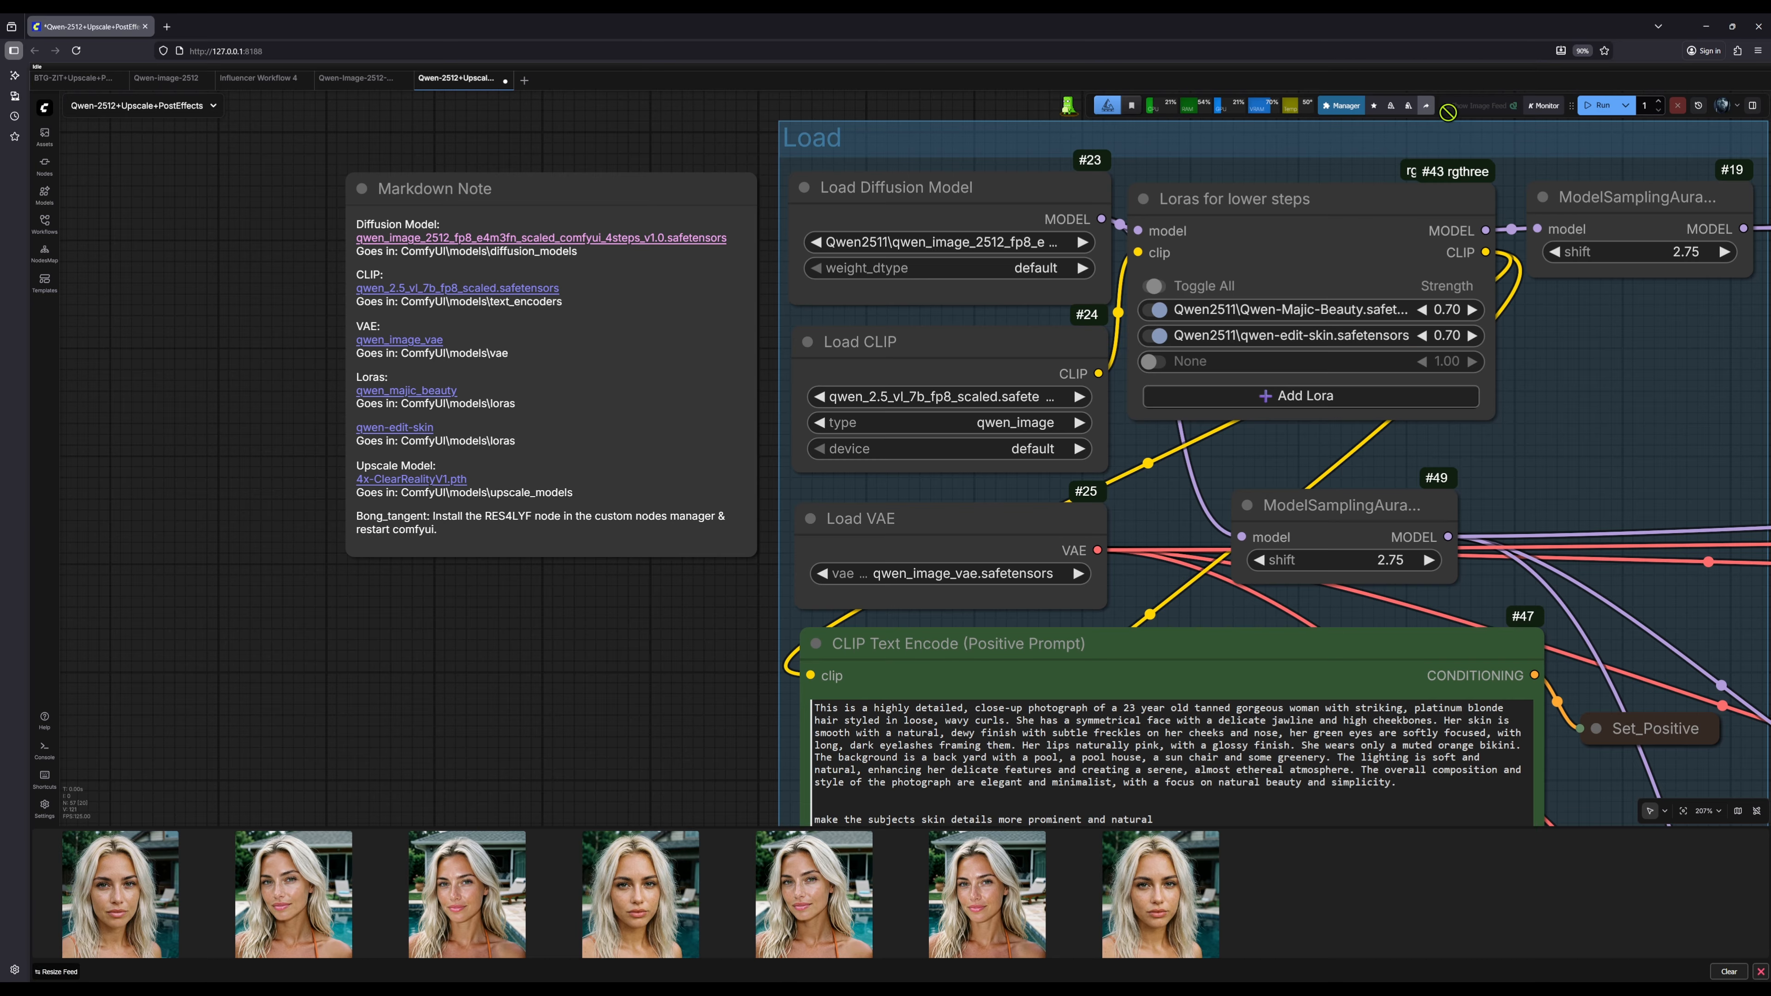
# Step: Search the Custom Nodes Manager for RES4LYF and close the list
pyautogui.click(1343, 105)
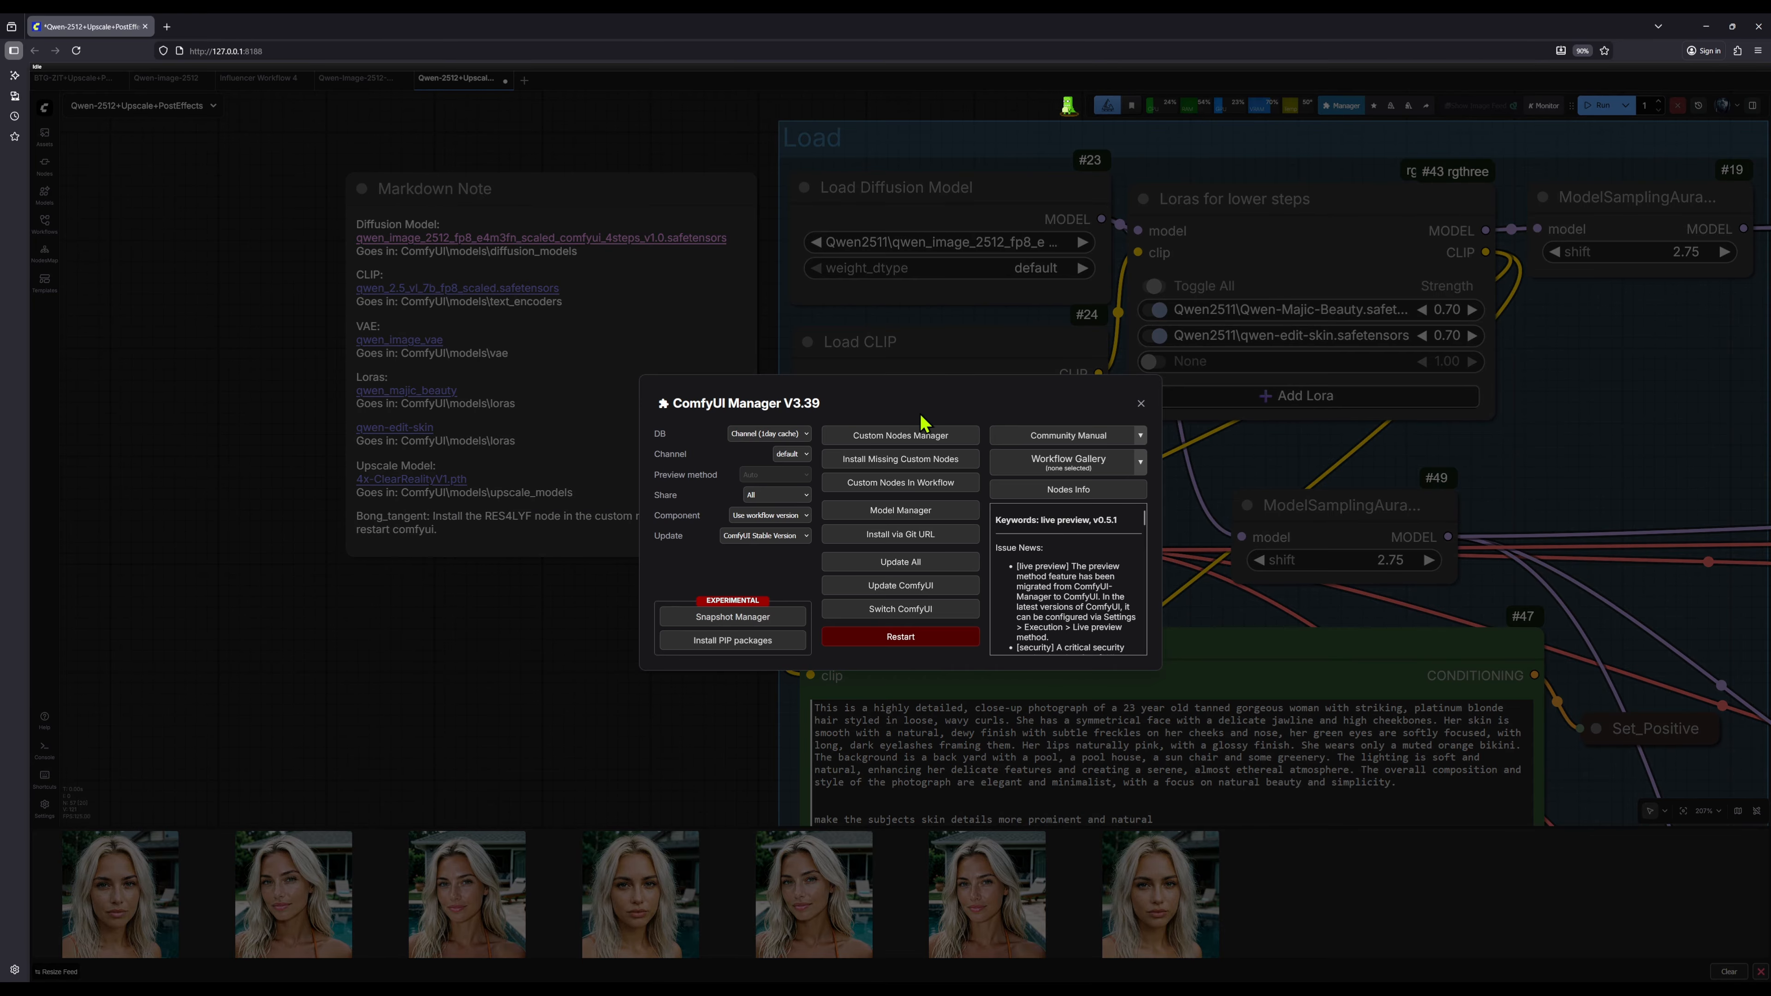
pyautogui.click(903, 436)
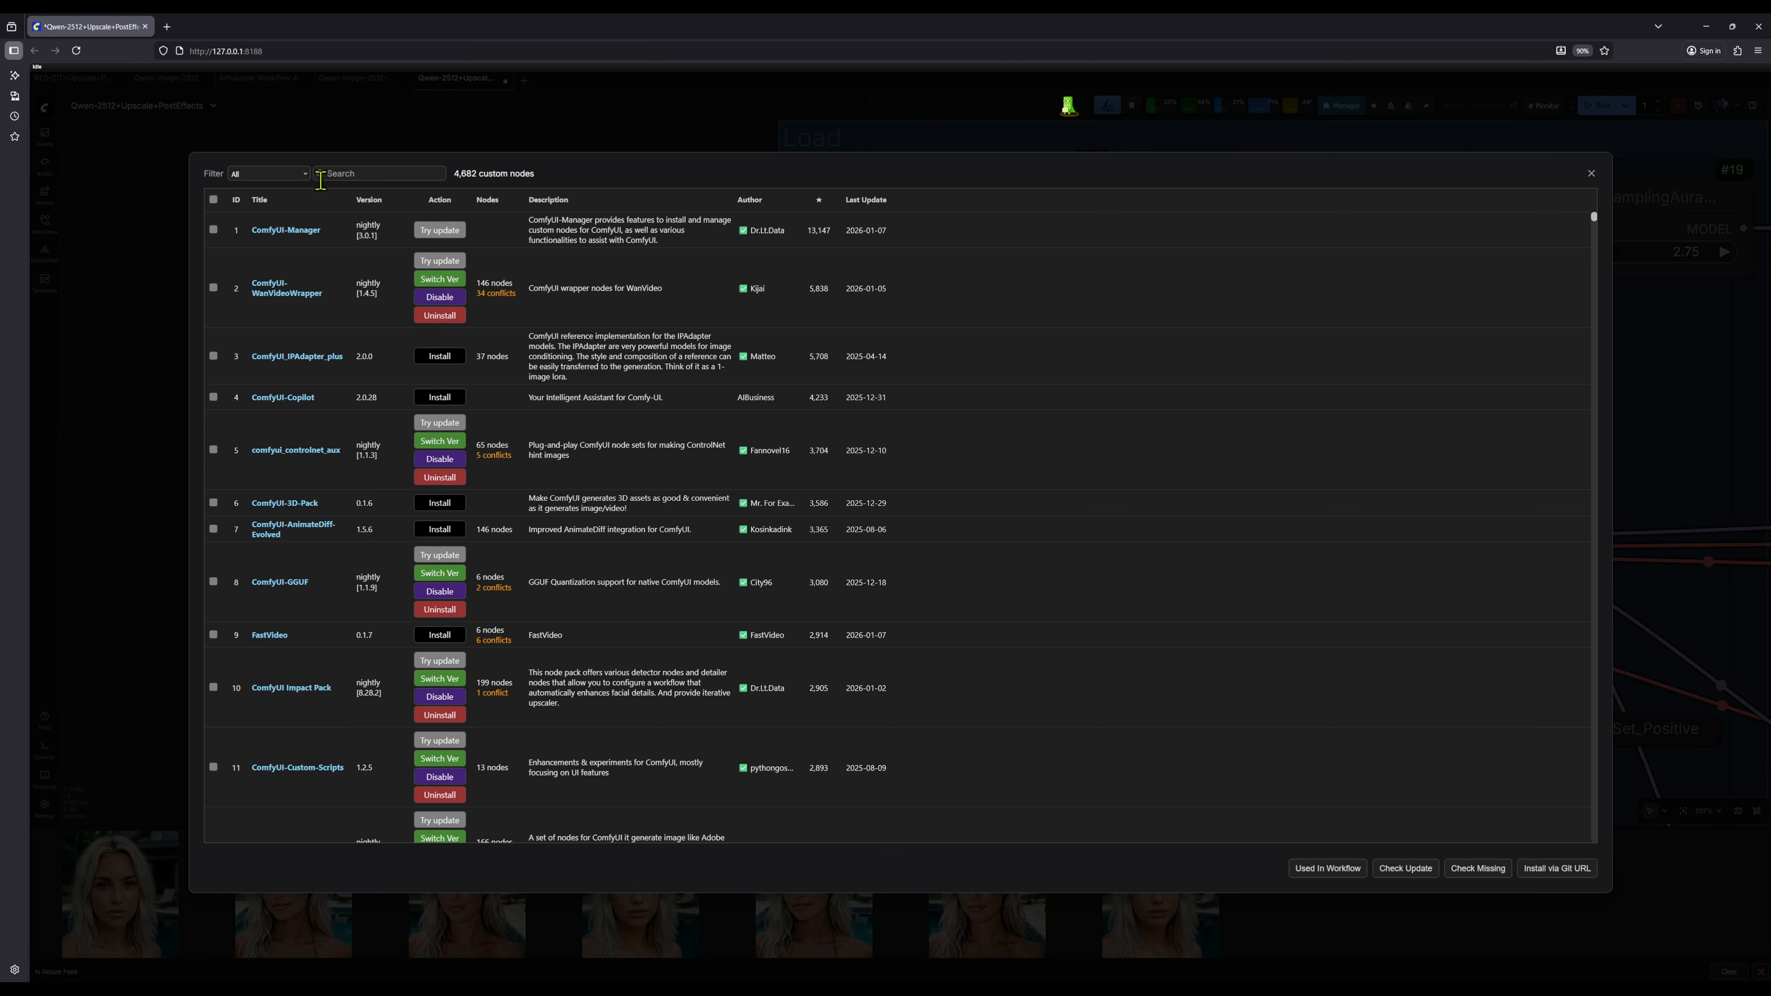
pyautogui.click(339, 174)
pyautogui.write('RES4LYF')
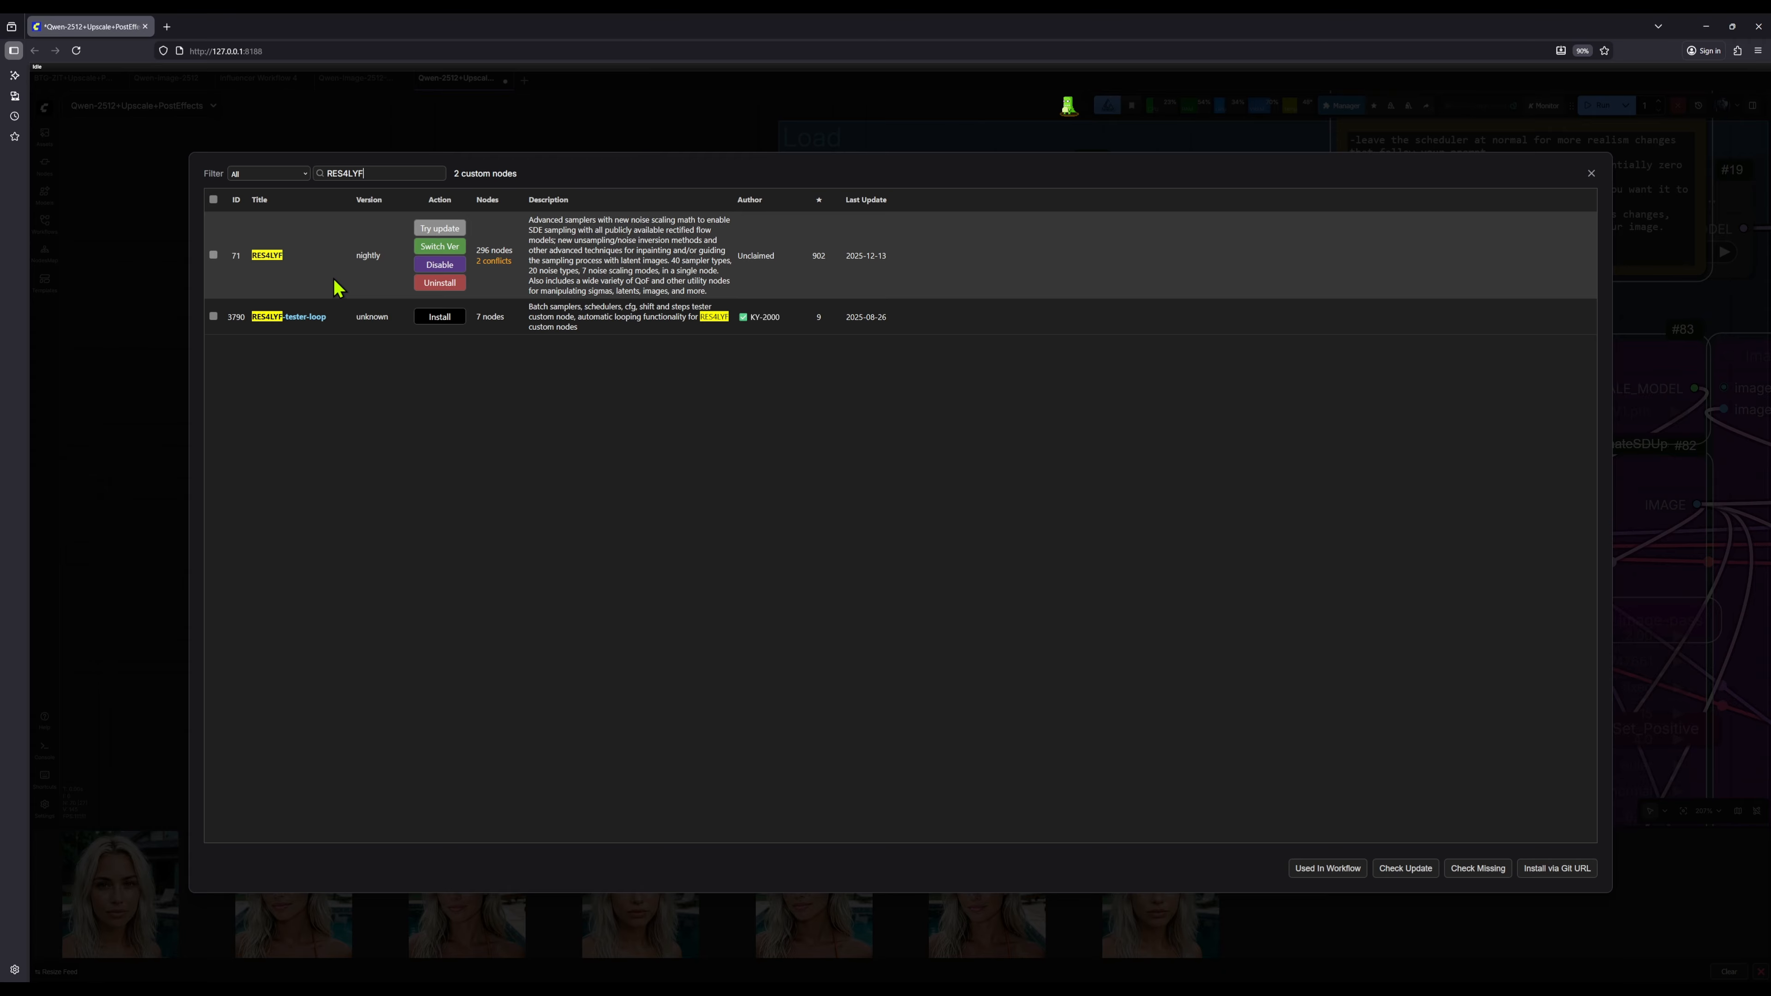
pyautogui.click(1591, 173)
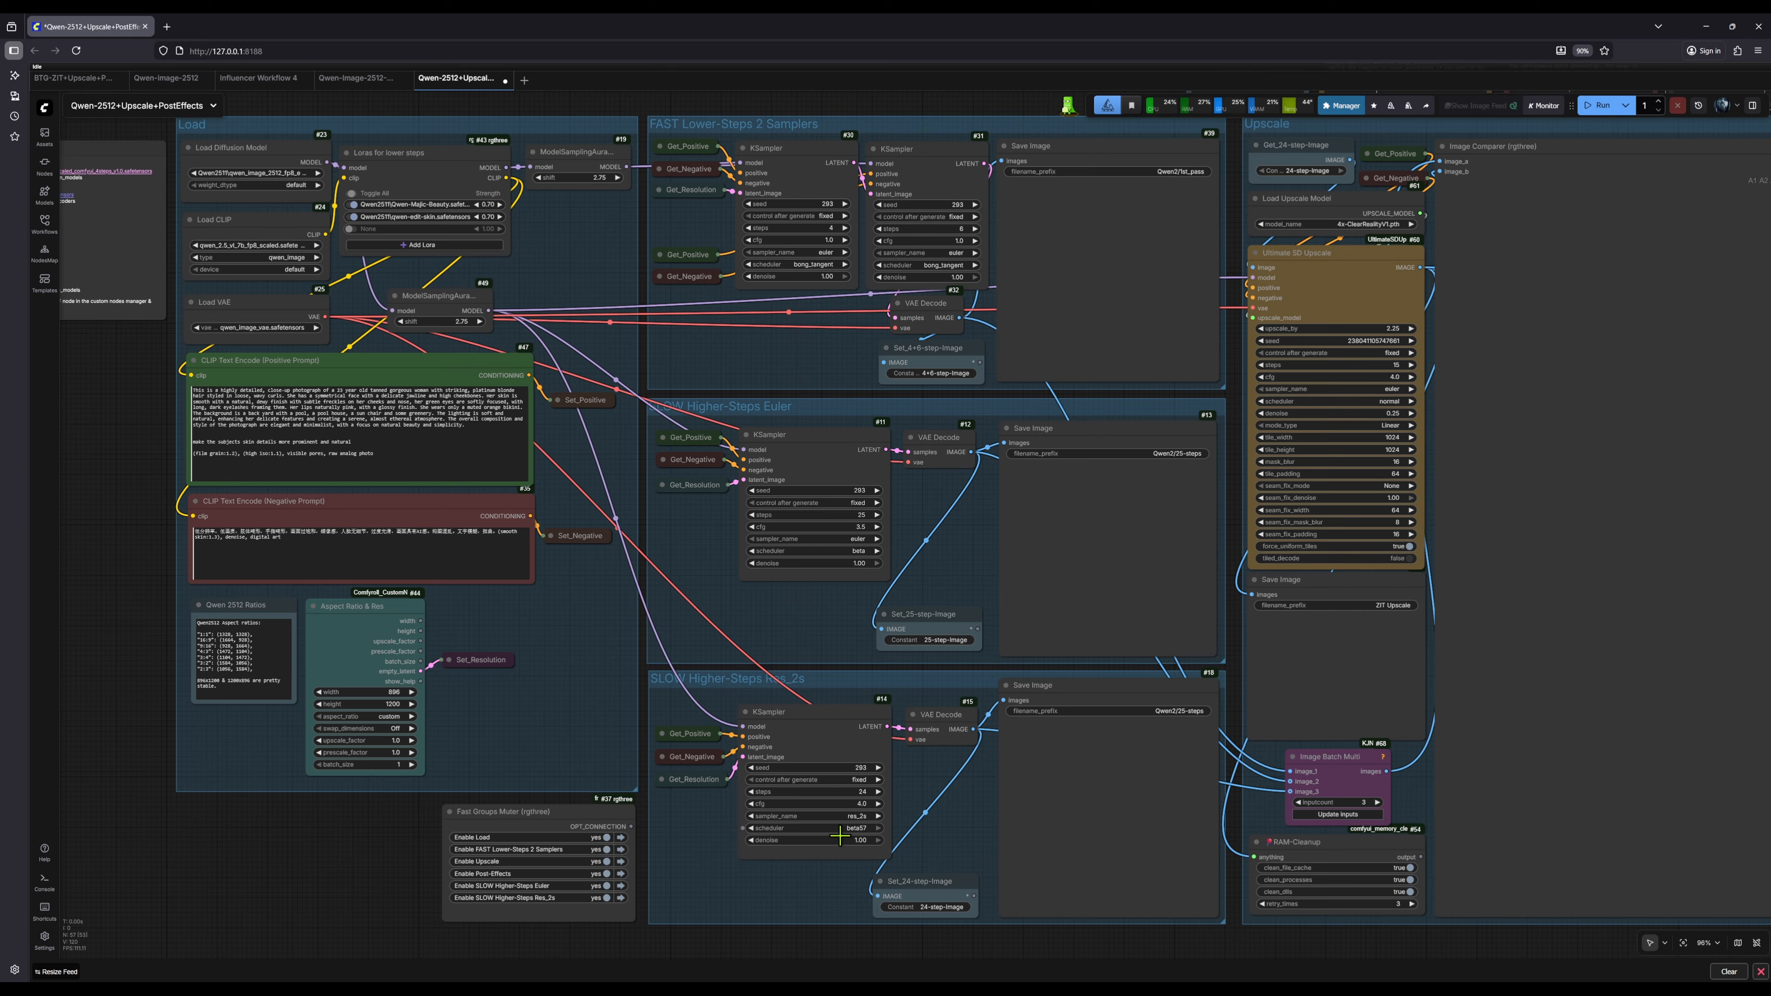
# Step: Disable and re-enable the SLOW Higher-Steps Euler and SLOW Higher-Steps Res_2s groups with the Fast Groups Muter
pyautogui.click(606, 885)
pyautogui.click(607, 898)
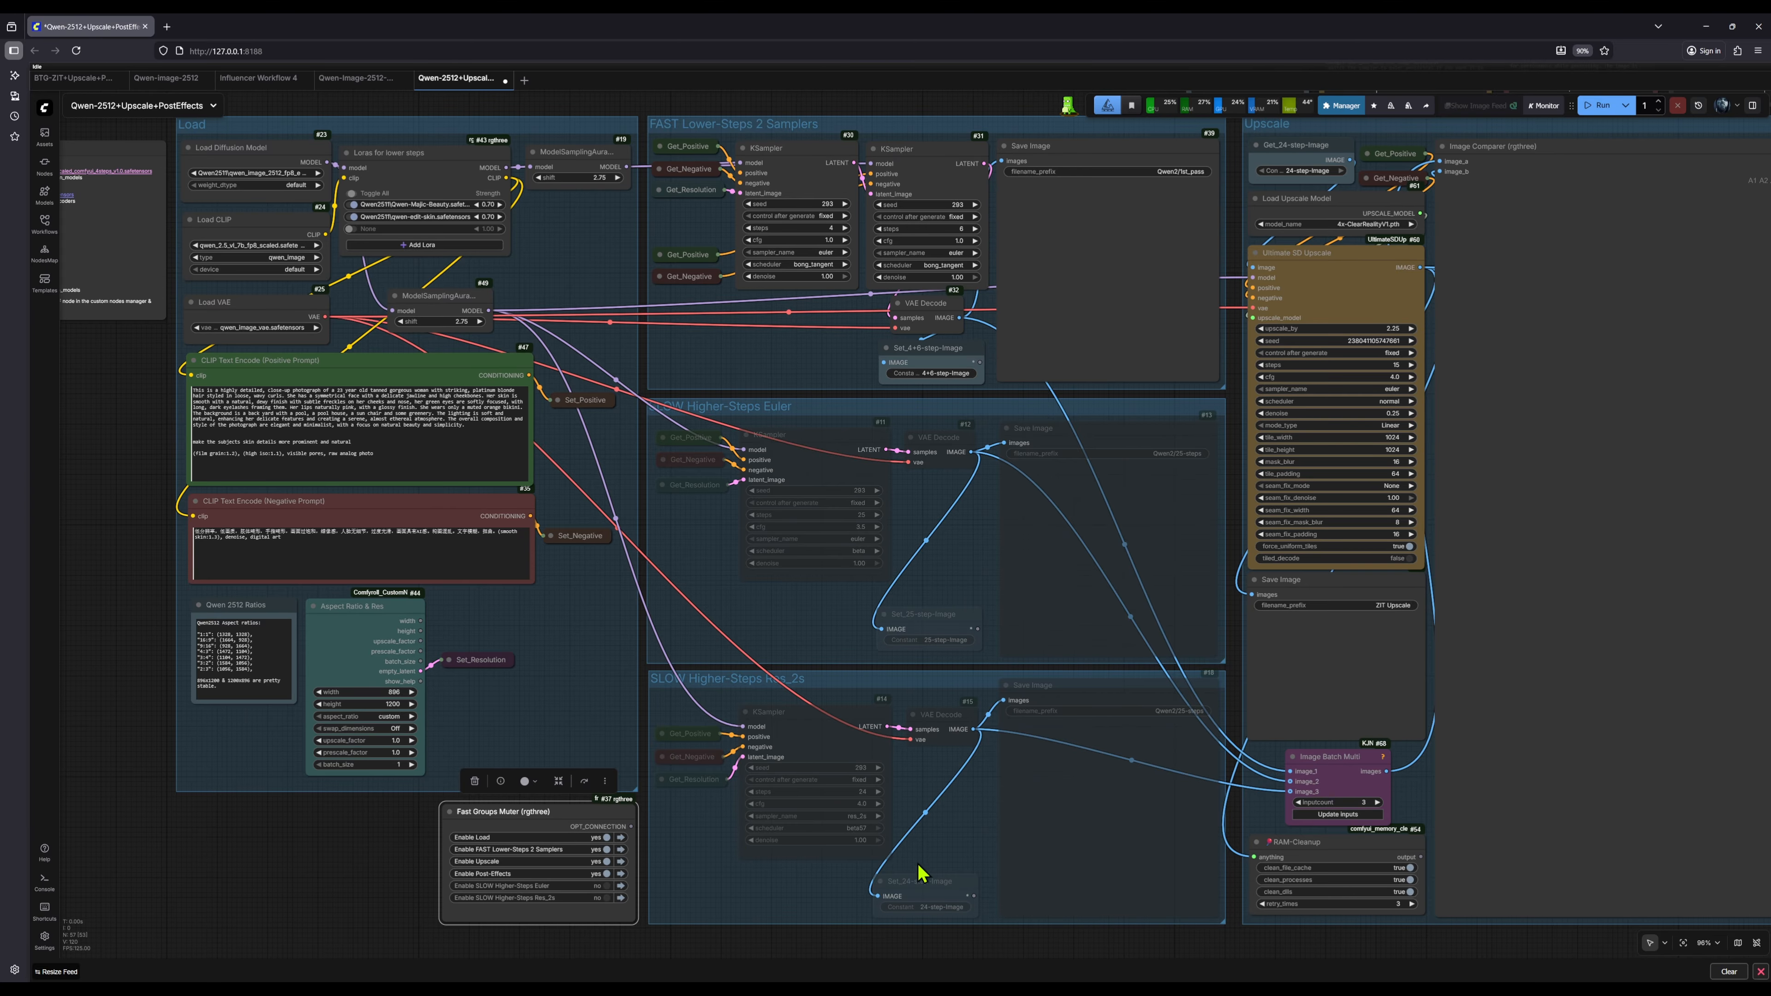
pyautogui.click(603, 886)
pyautogui.click(604, 898)
# Step: Examine the Upscale and Post-Effects groups together with the notes above them
pyautogui.scroll(-2, 669, 929)
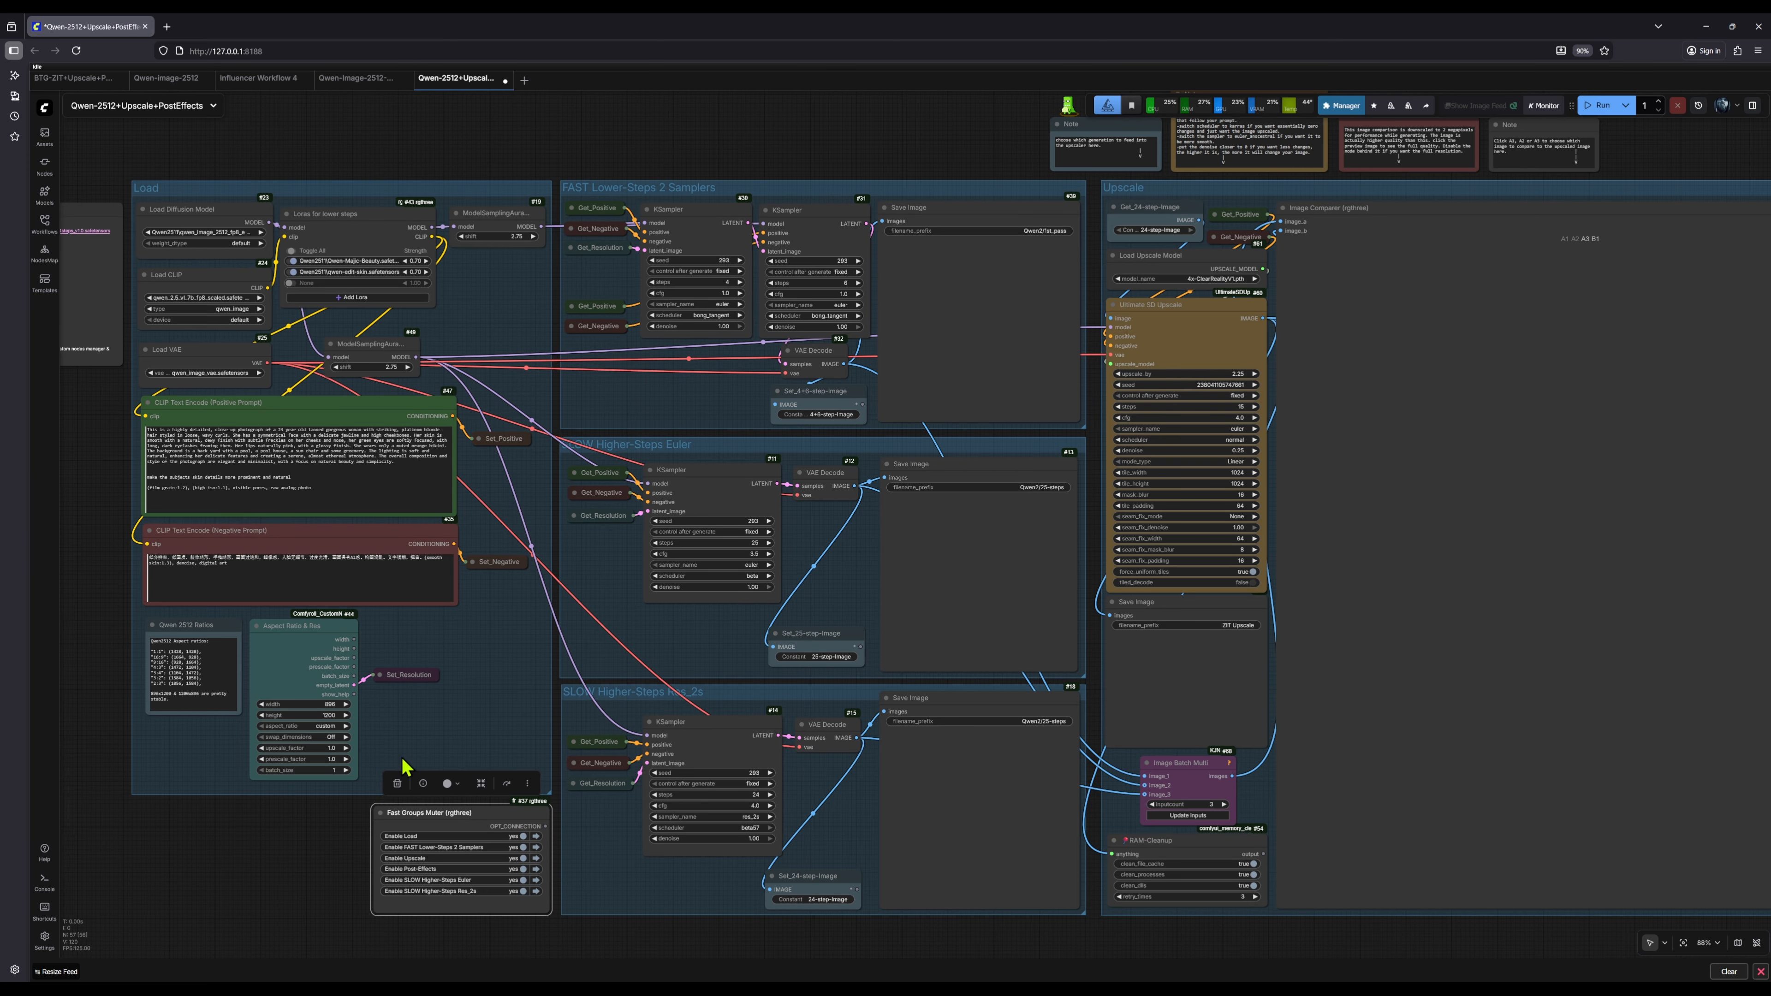
pyautogui.moveTo(936, 150); pyautogui.dragTo(573, 200)
pyautogui.scroll(-2, 600, 188)
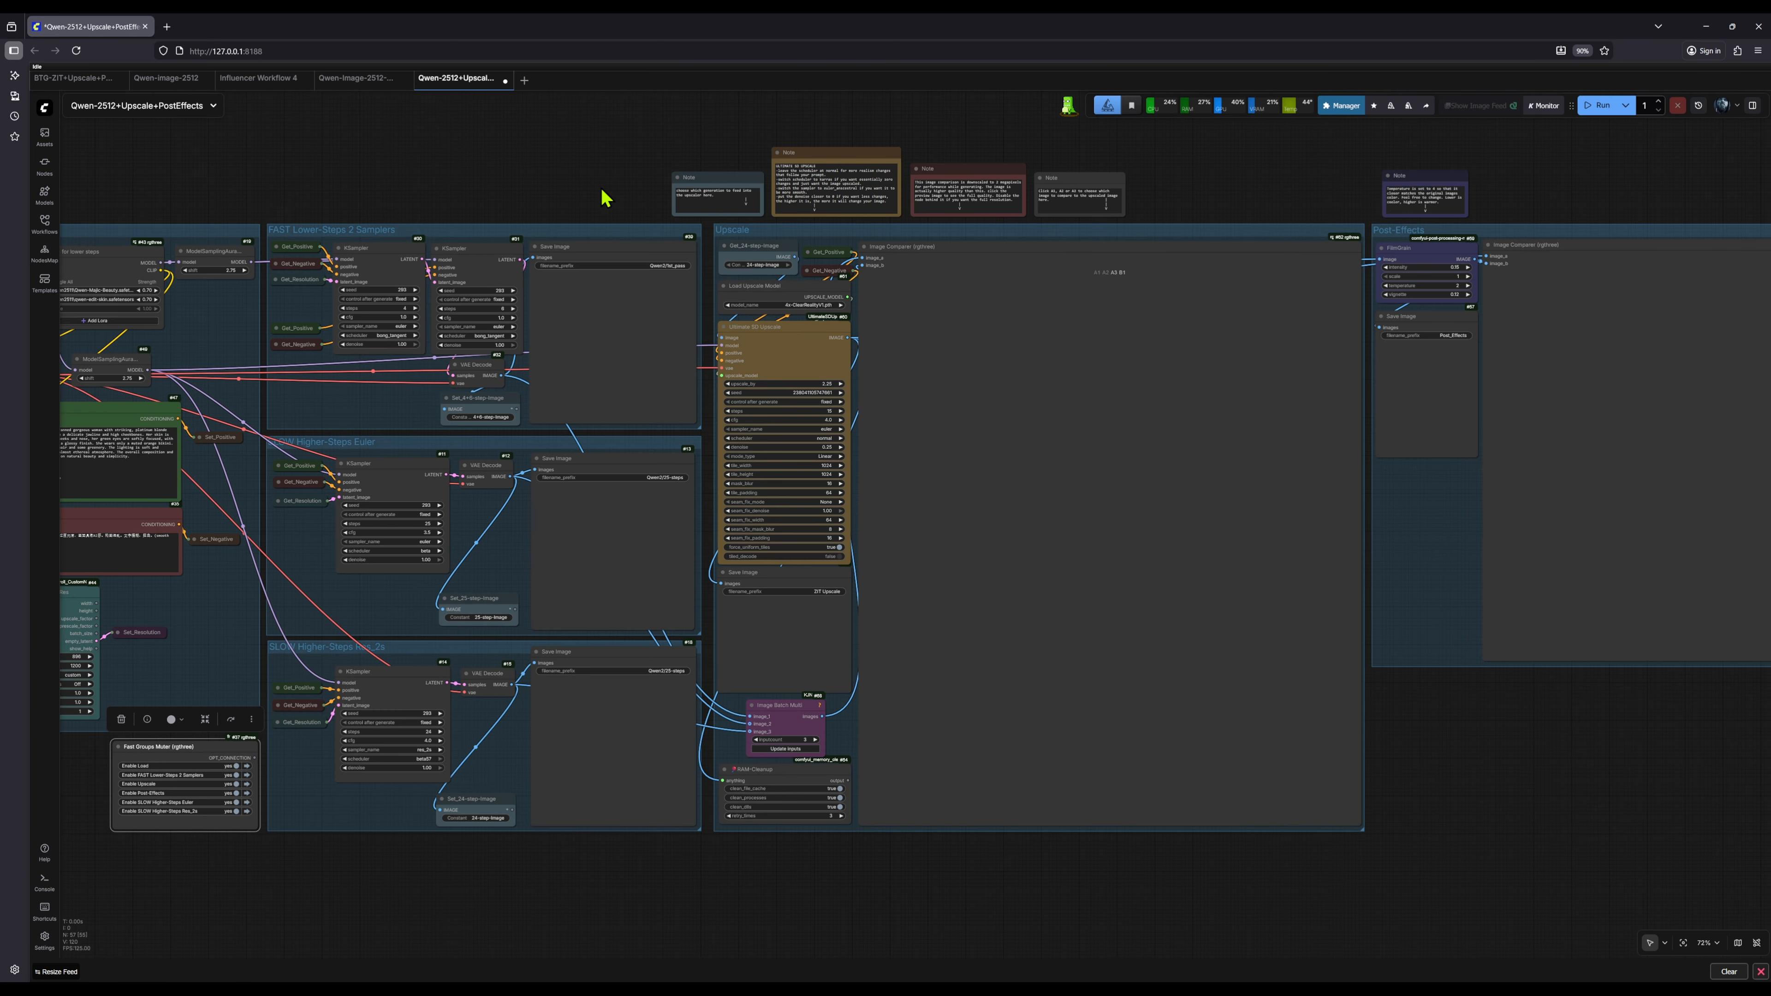
pyautogui.moveTo(1191, 180); pyautogui.dragTo(1035, 171)
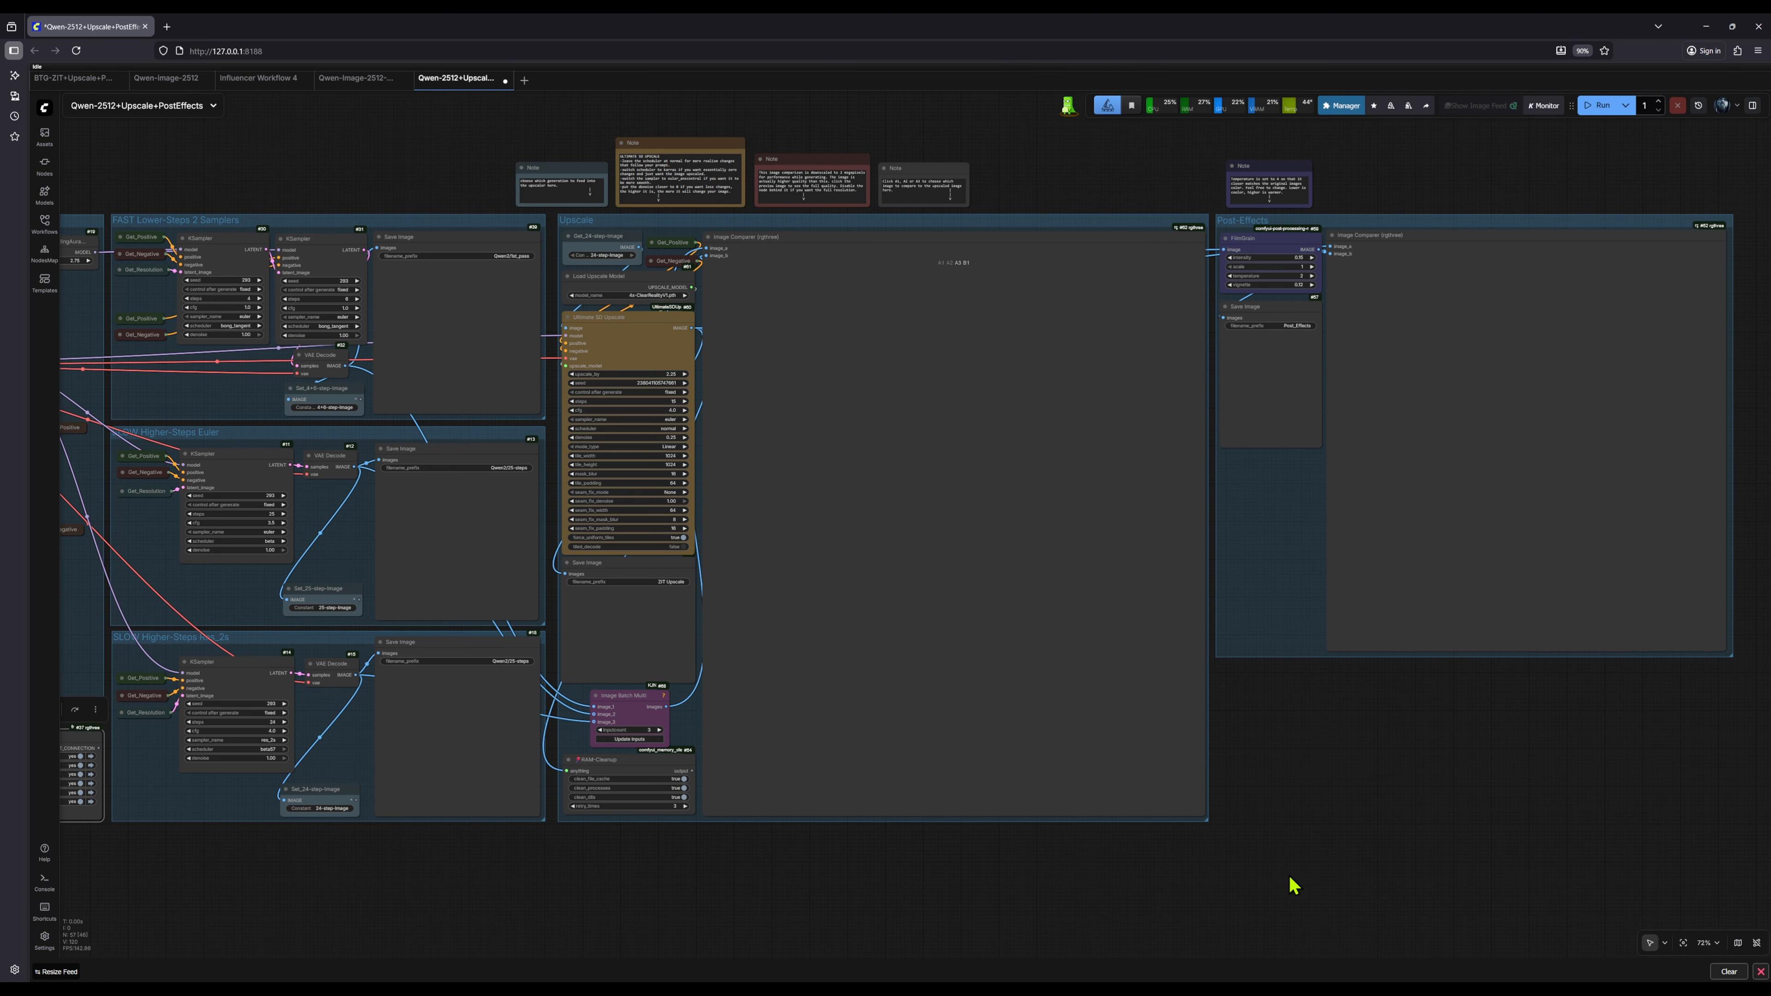
# Step: Enable the SLOW Higher-Steps Res_2s group and disable the Upscale and Post-Effects groups in the Fast Groups Muter
pyautogui.moveTo(1288, 886); pyautogui.dragTo(1494, 822)
pyautogui.moveTo(996, 934); pyautogui.dragTo(1210, 960)
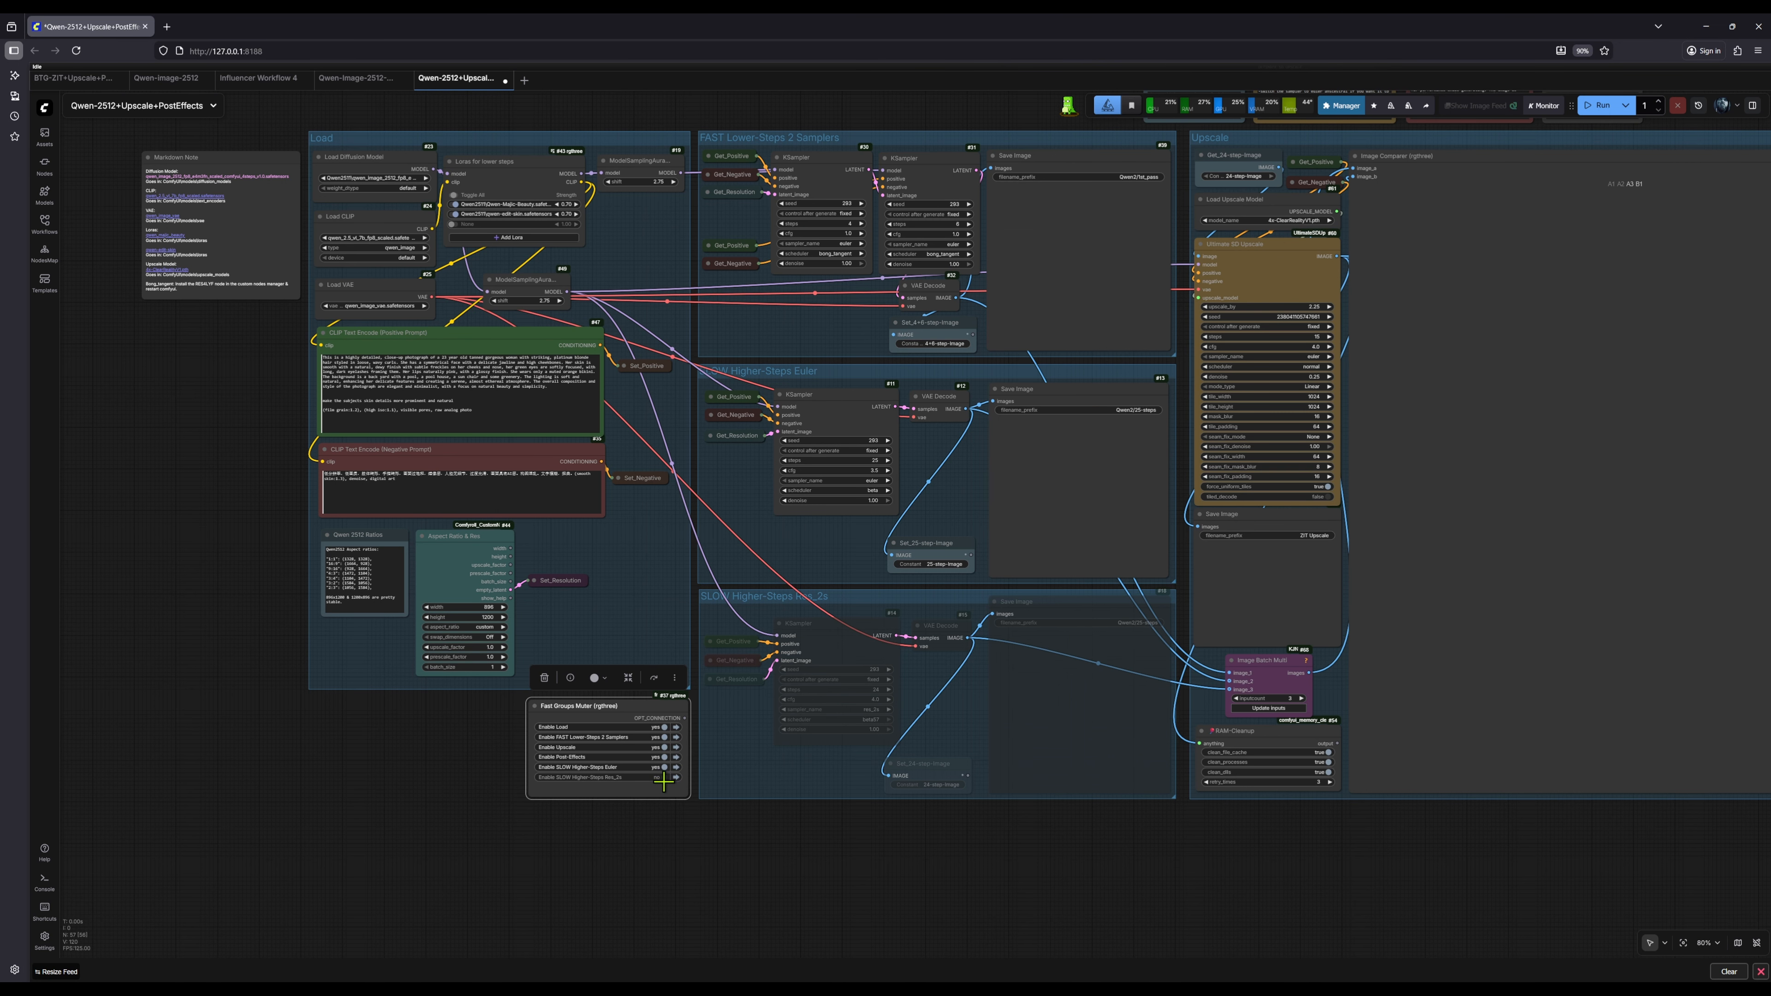
pyautogui.click(665, 777)
pyautogui.click(665, 747)
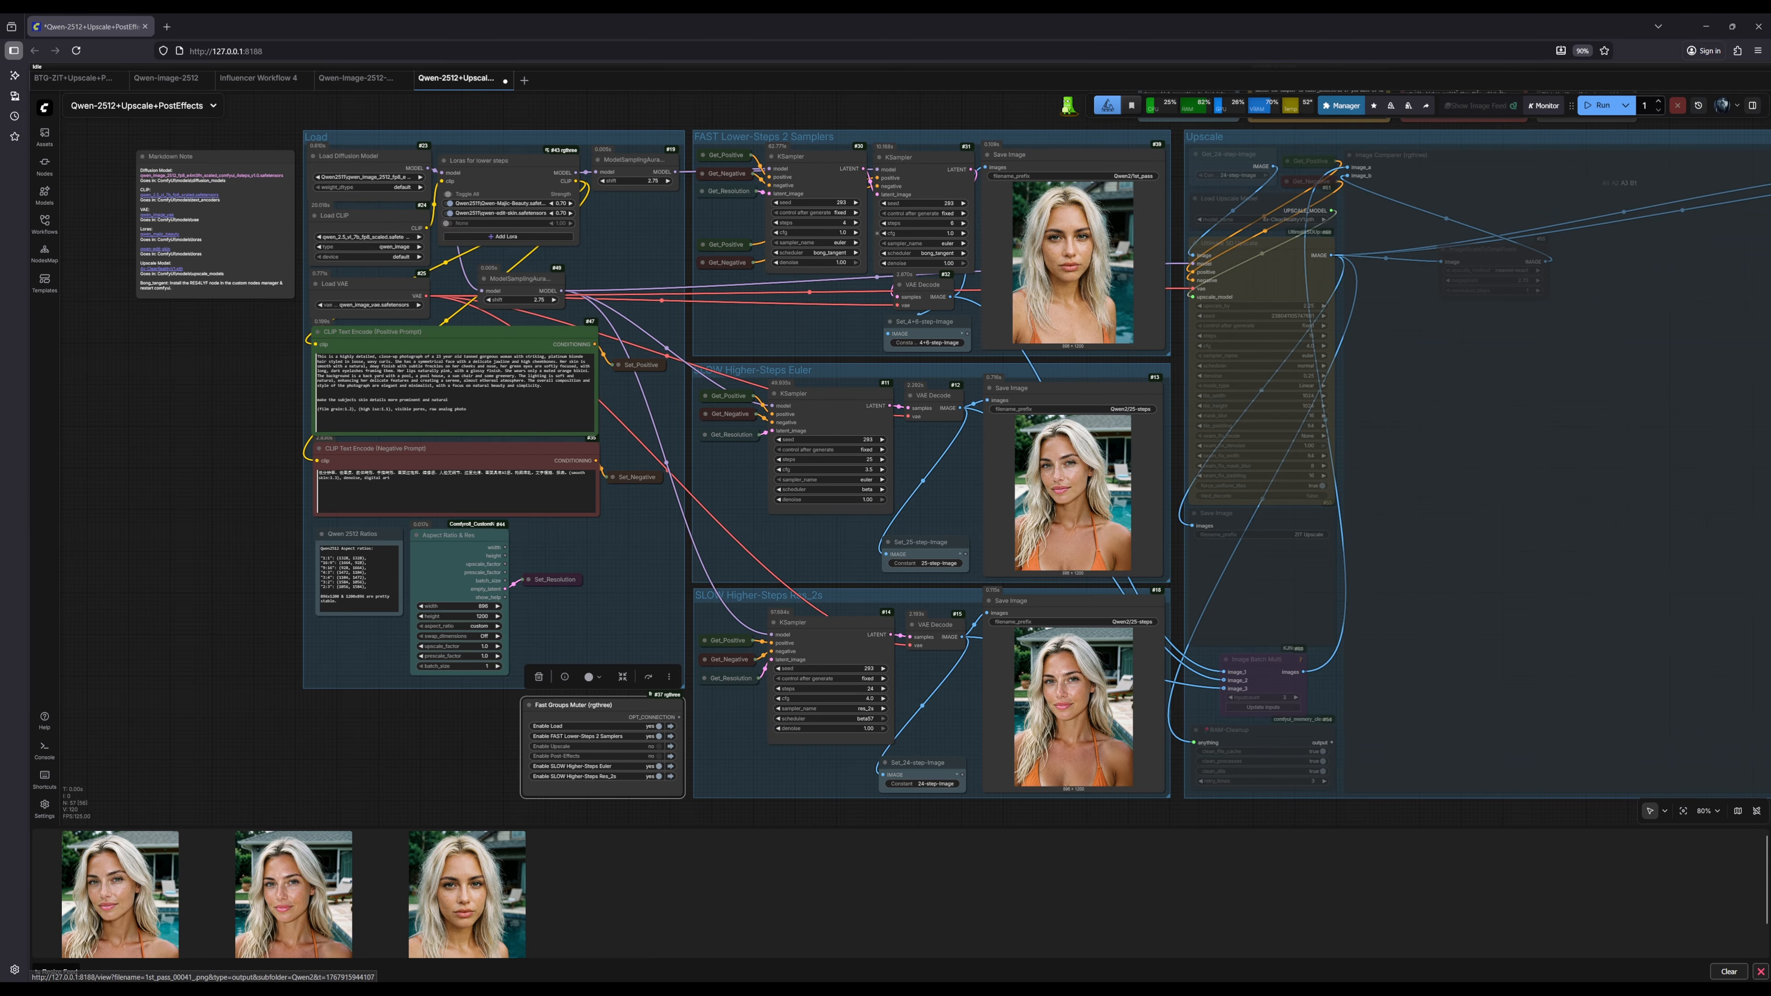
# Step: View the FAST, Euler and Res_2s portraits from the image feed enlarged, one after another
pyautogui.click(480, 923)
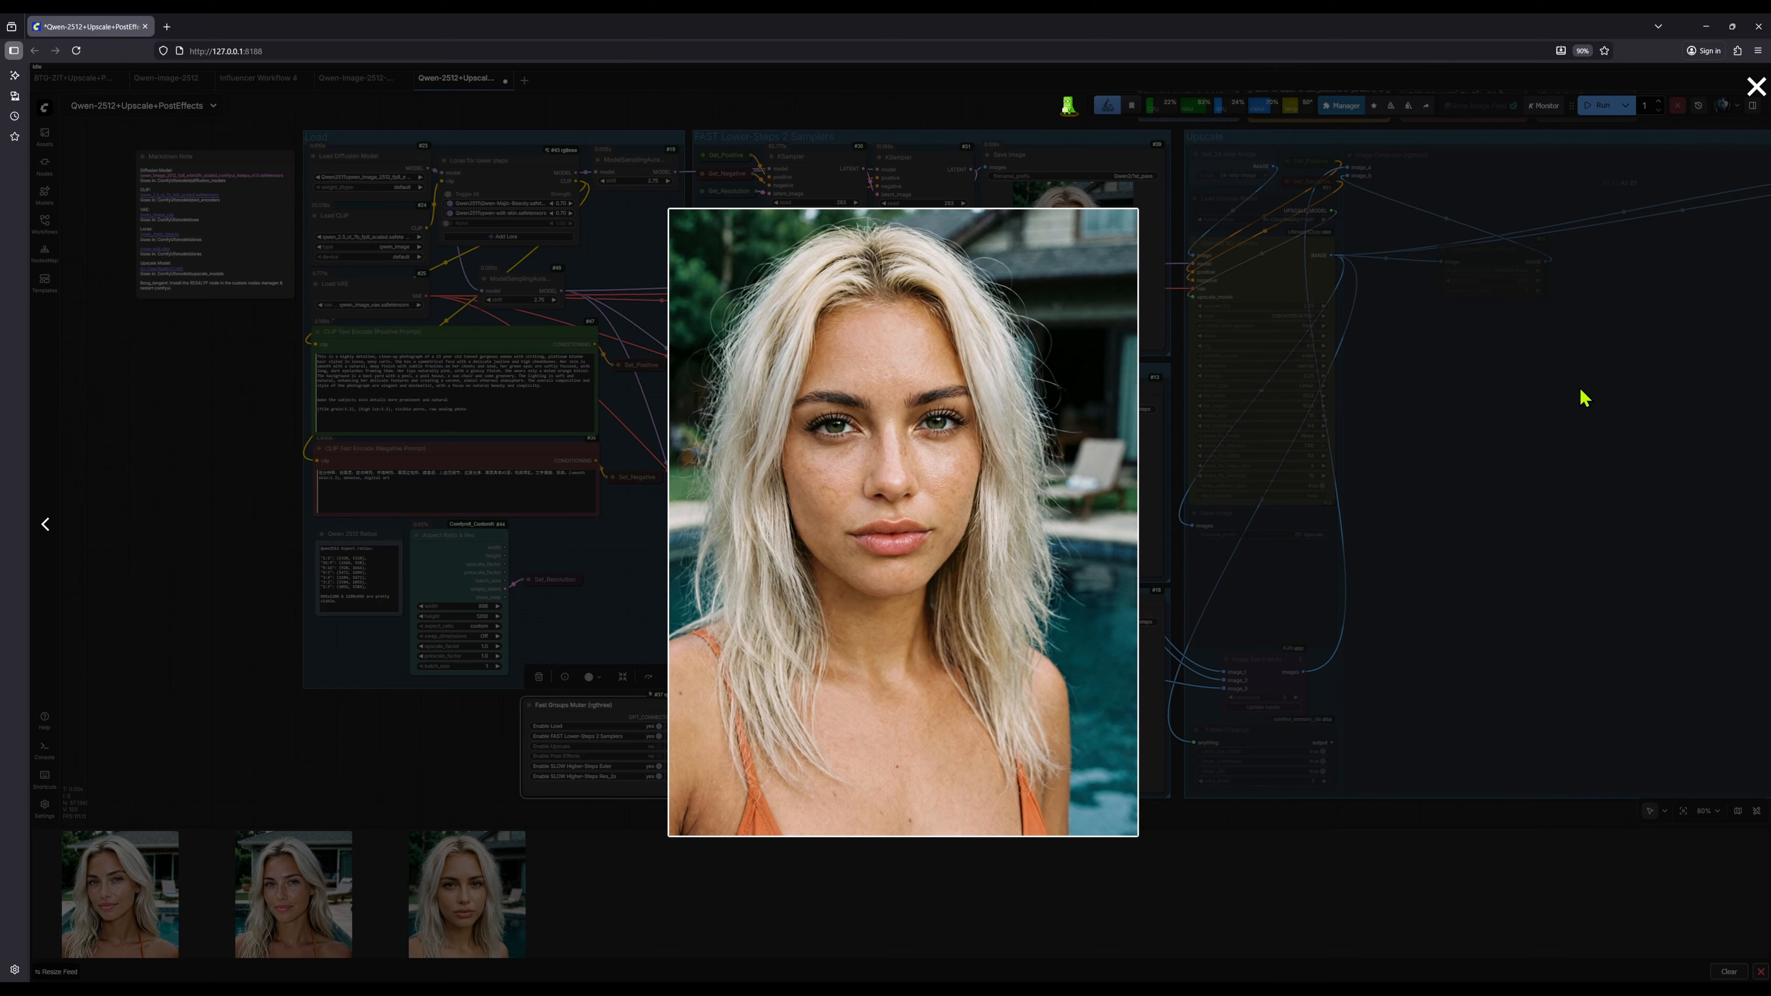
pyautogui.click(388, 782)
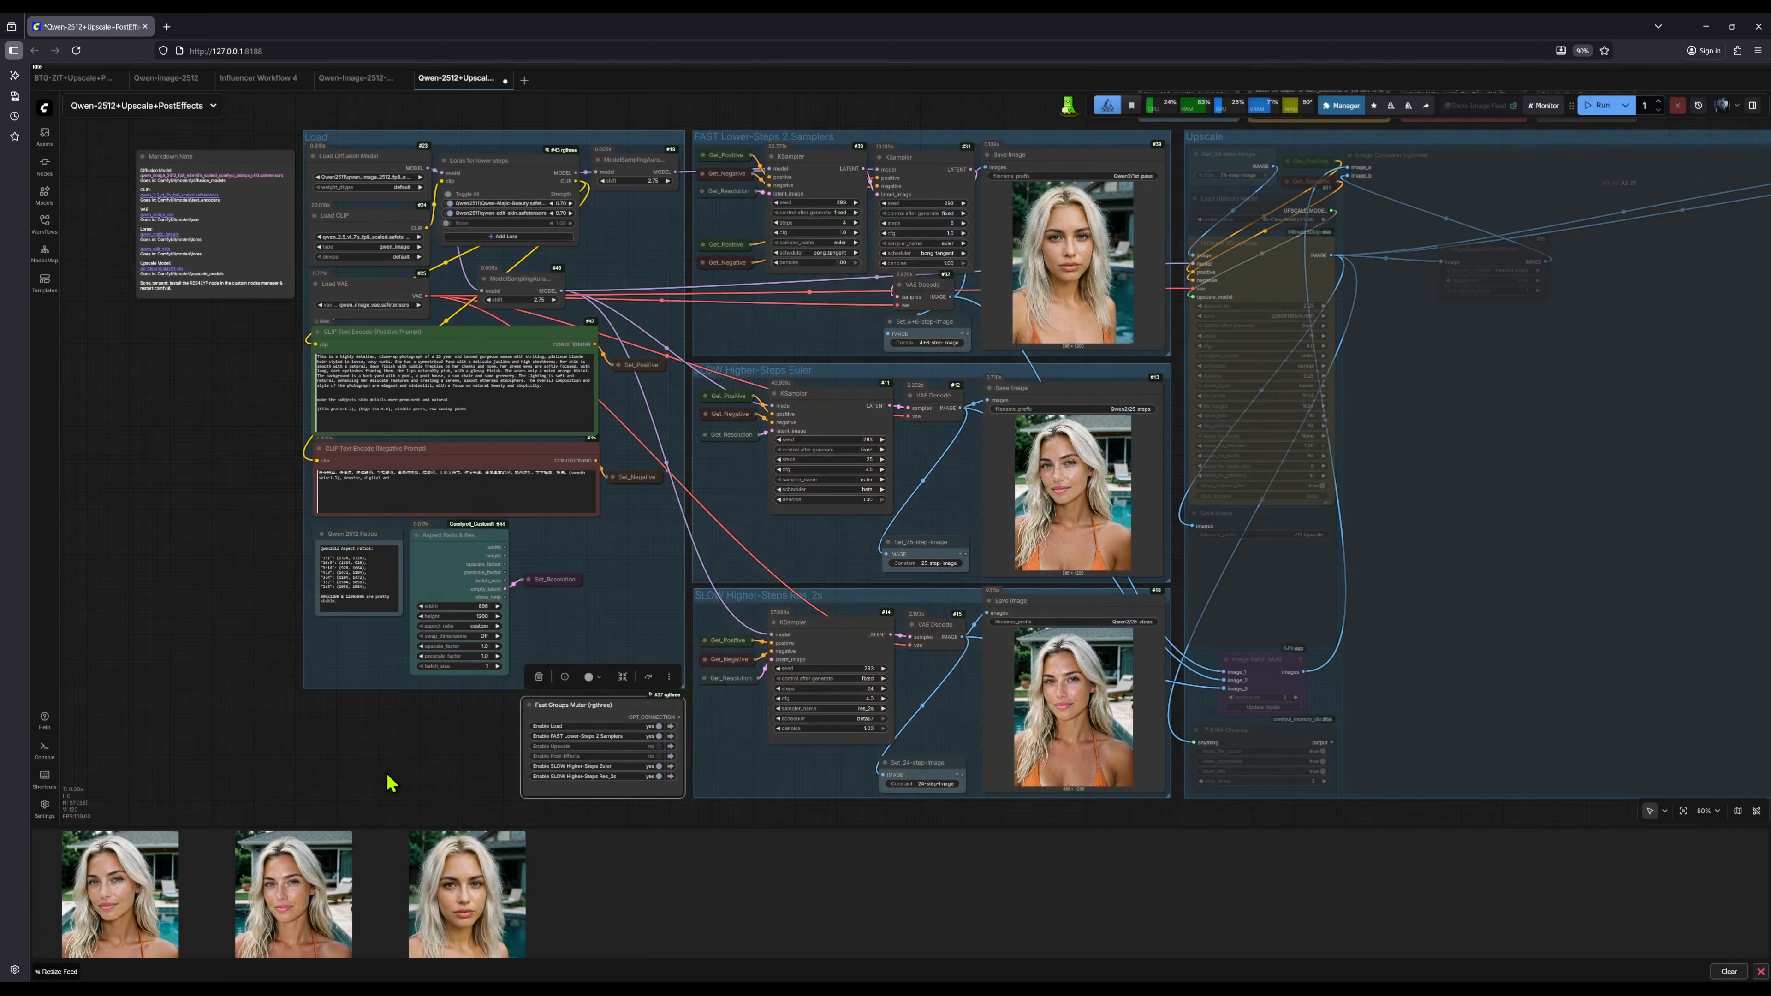
pyautogui.click(320, 892)
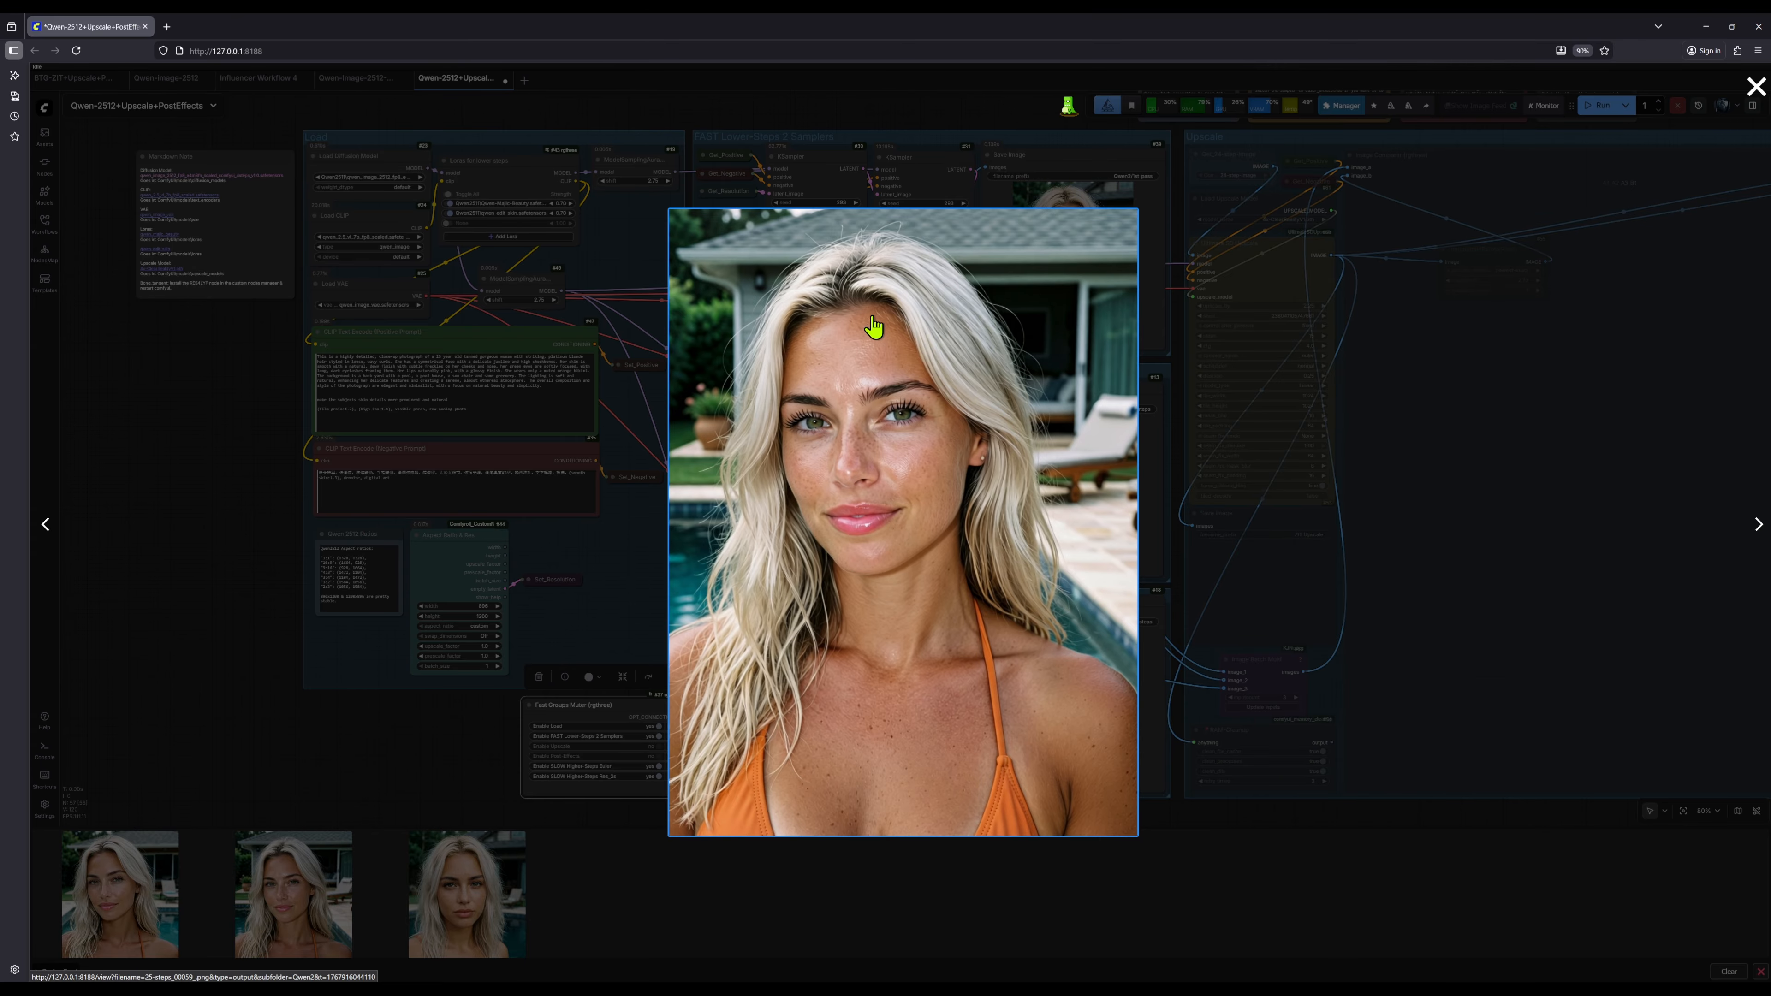
pyautogui.click(432, 787)
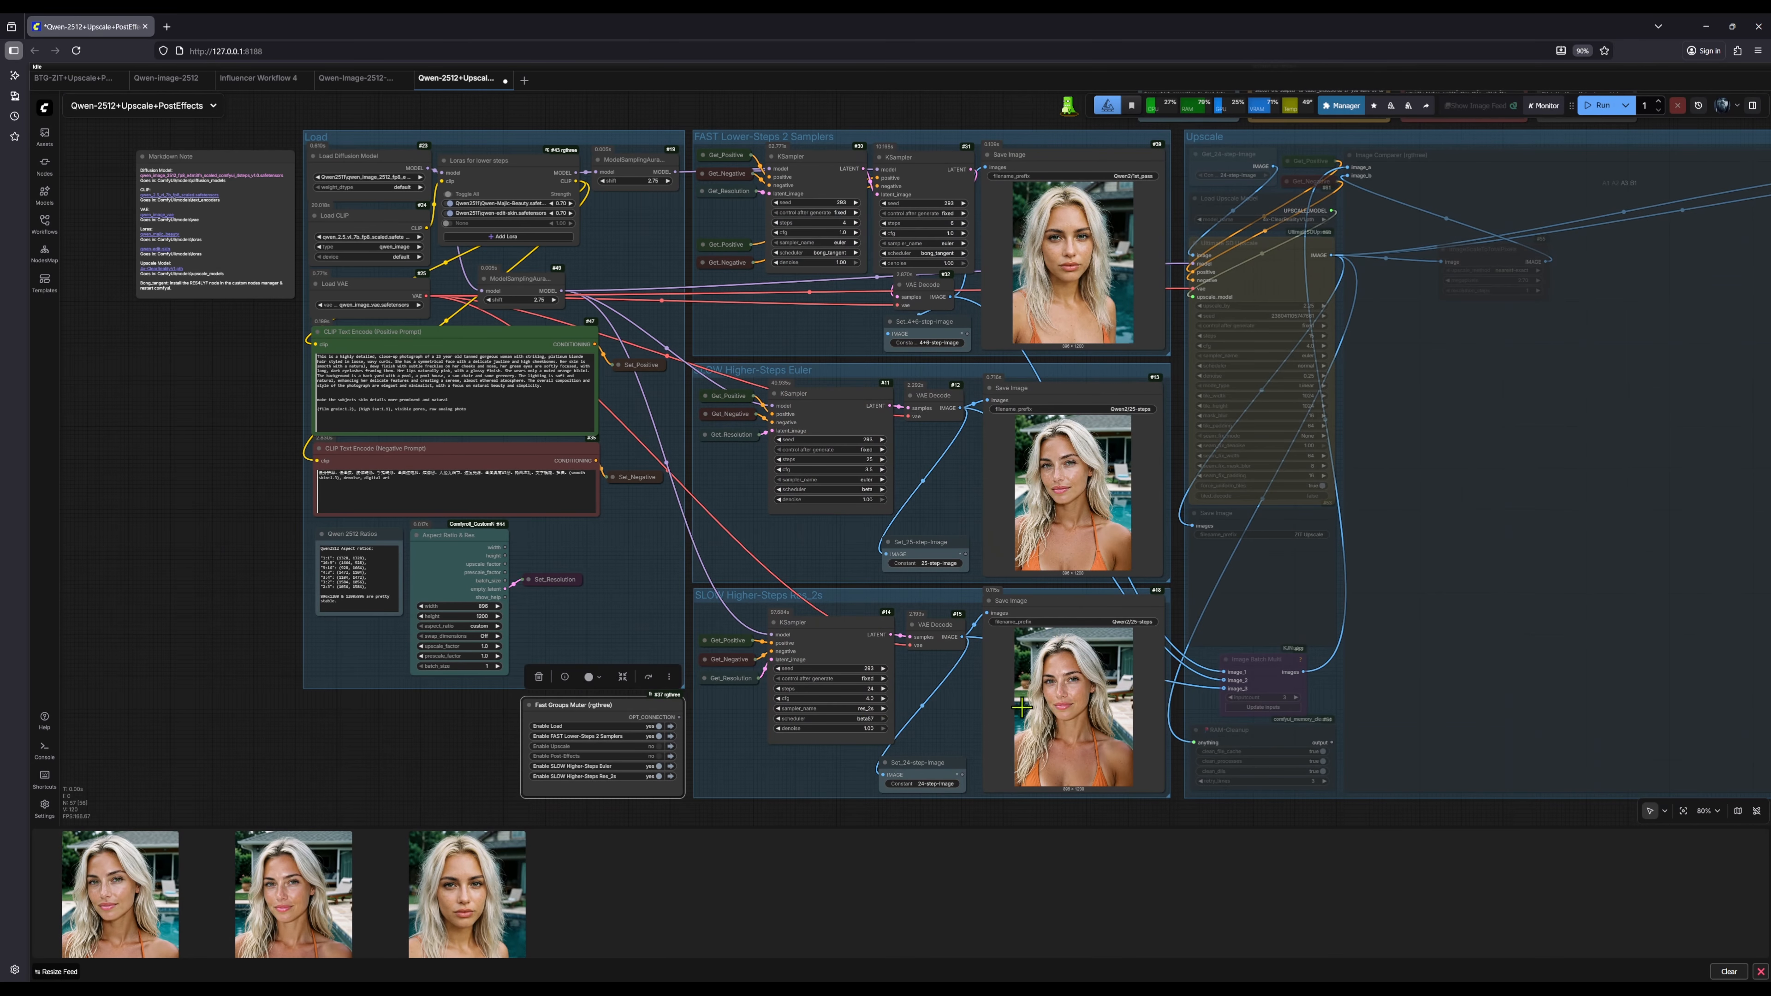
pyautogui.click(136, 917)
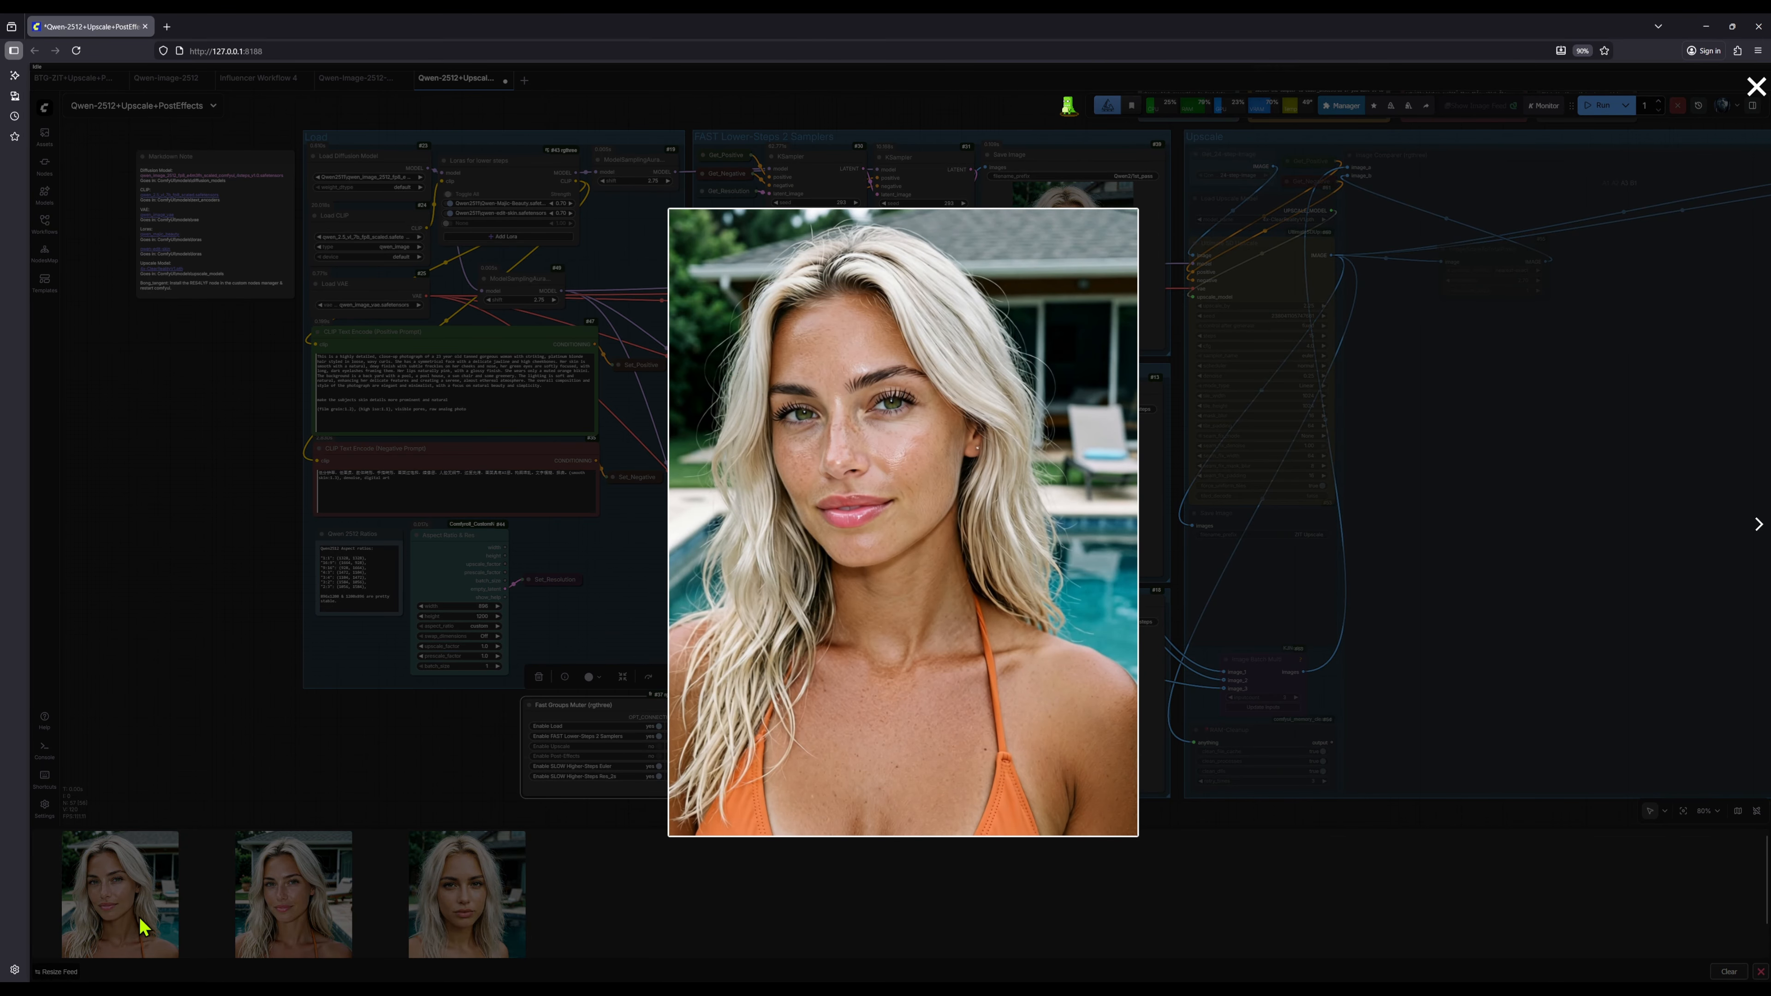
pyautogui.click(332, 754)
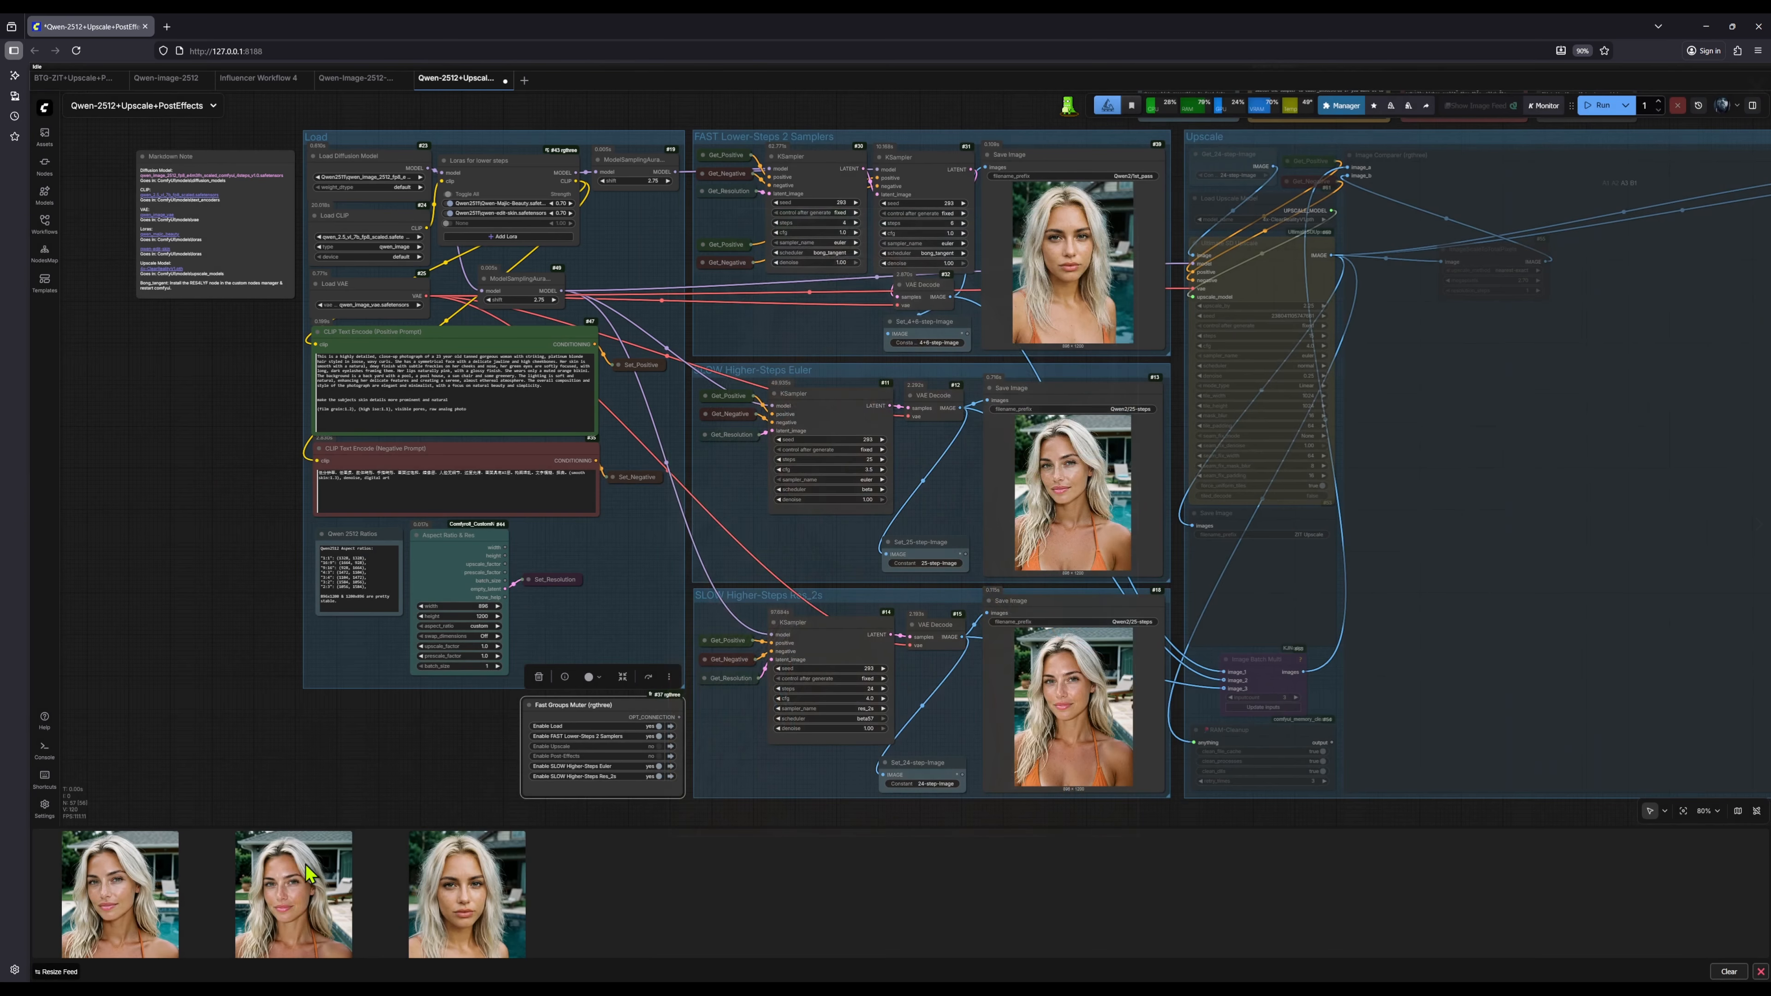
# Step: Flip back and forth between the three enlarged portraits to compare skin, hair and background detail, and close the viewer
pyautogui.click(297, 935)
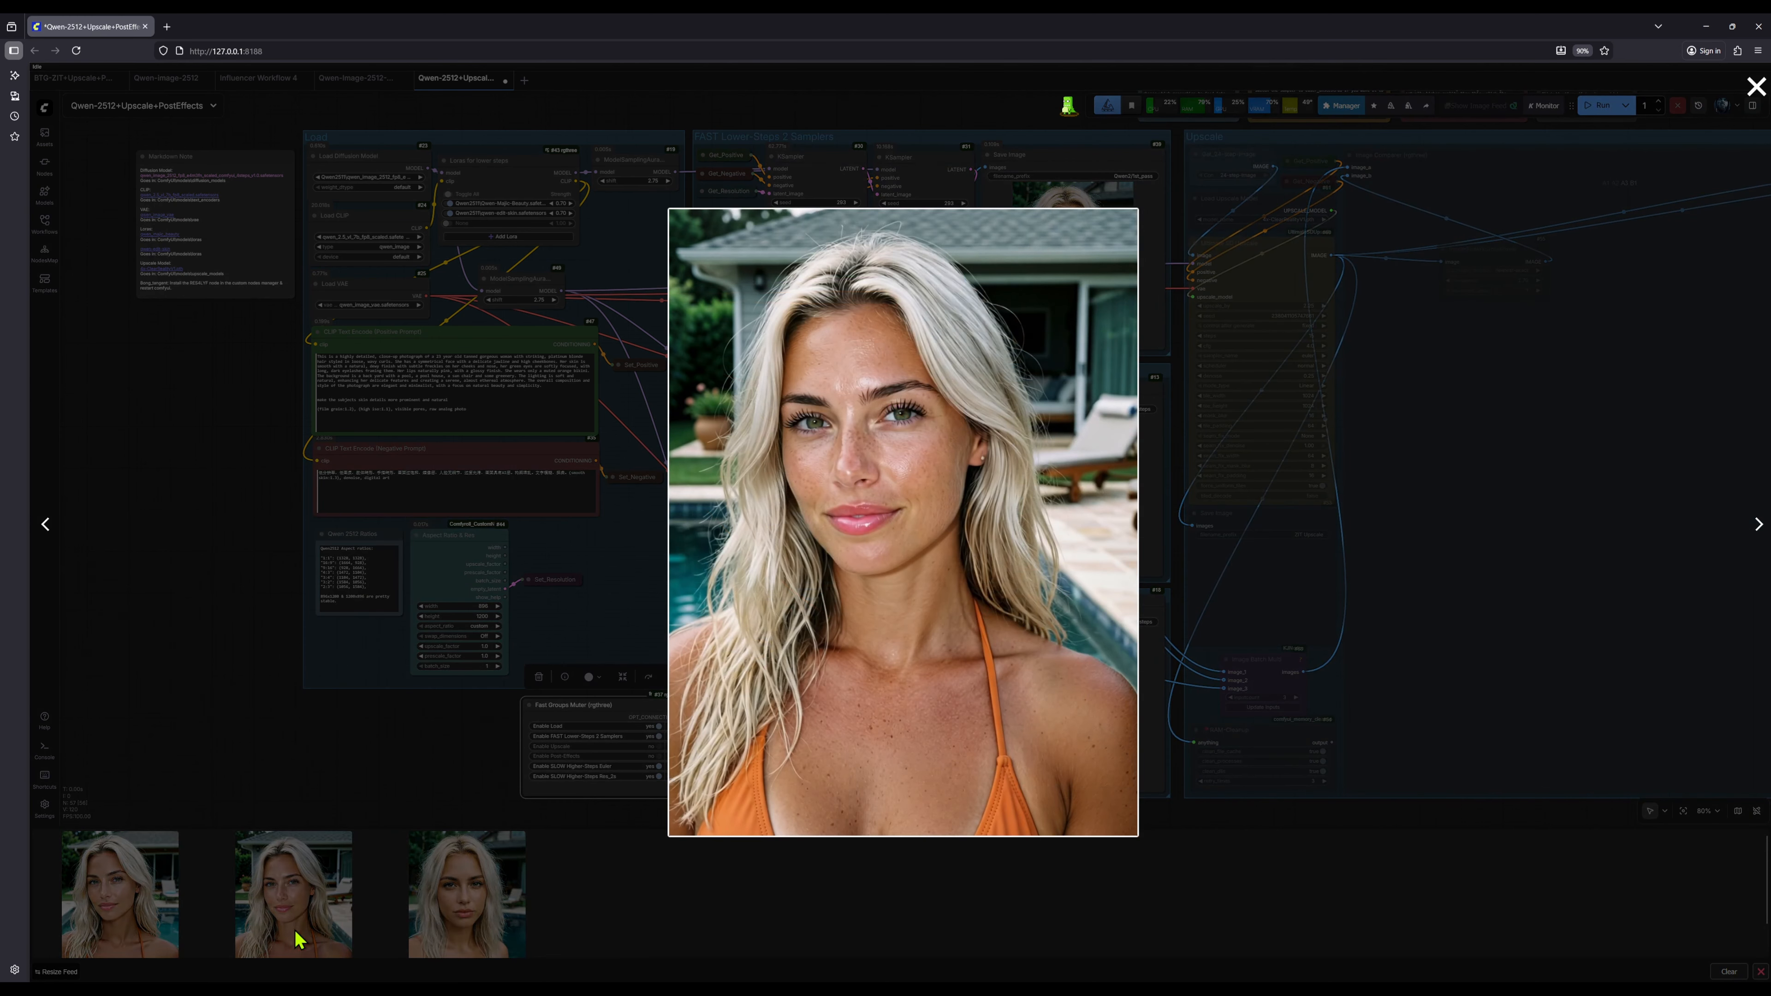
pyautogui.click(125, 933)
pyautogui.click(128, 931)
pyautogui.press('Left')
pyautogui.press('Right')
pyautogui.press('Left')
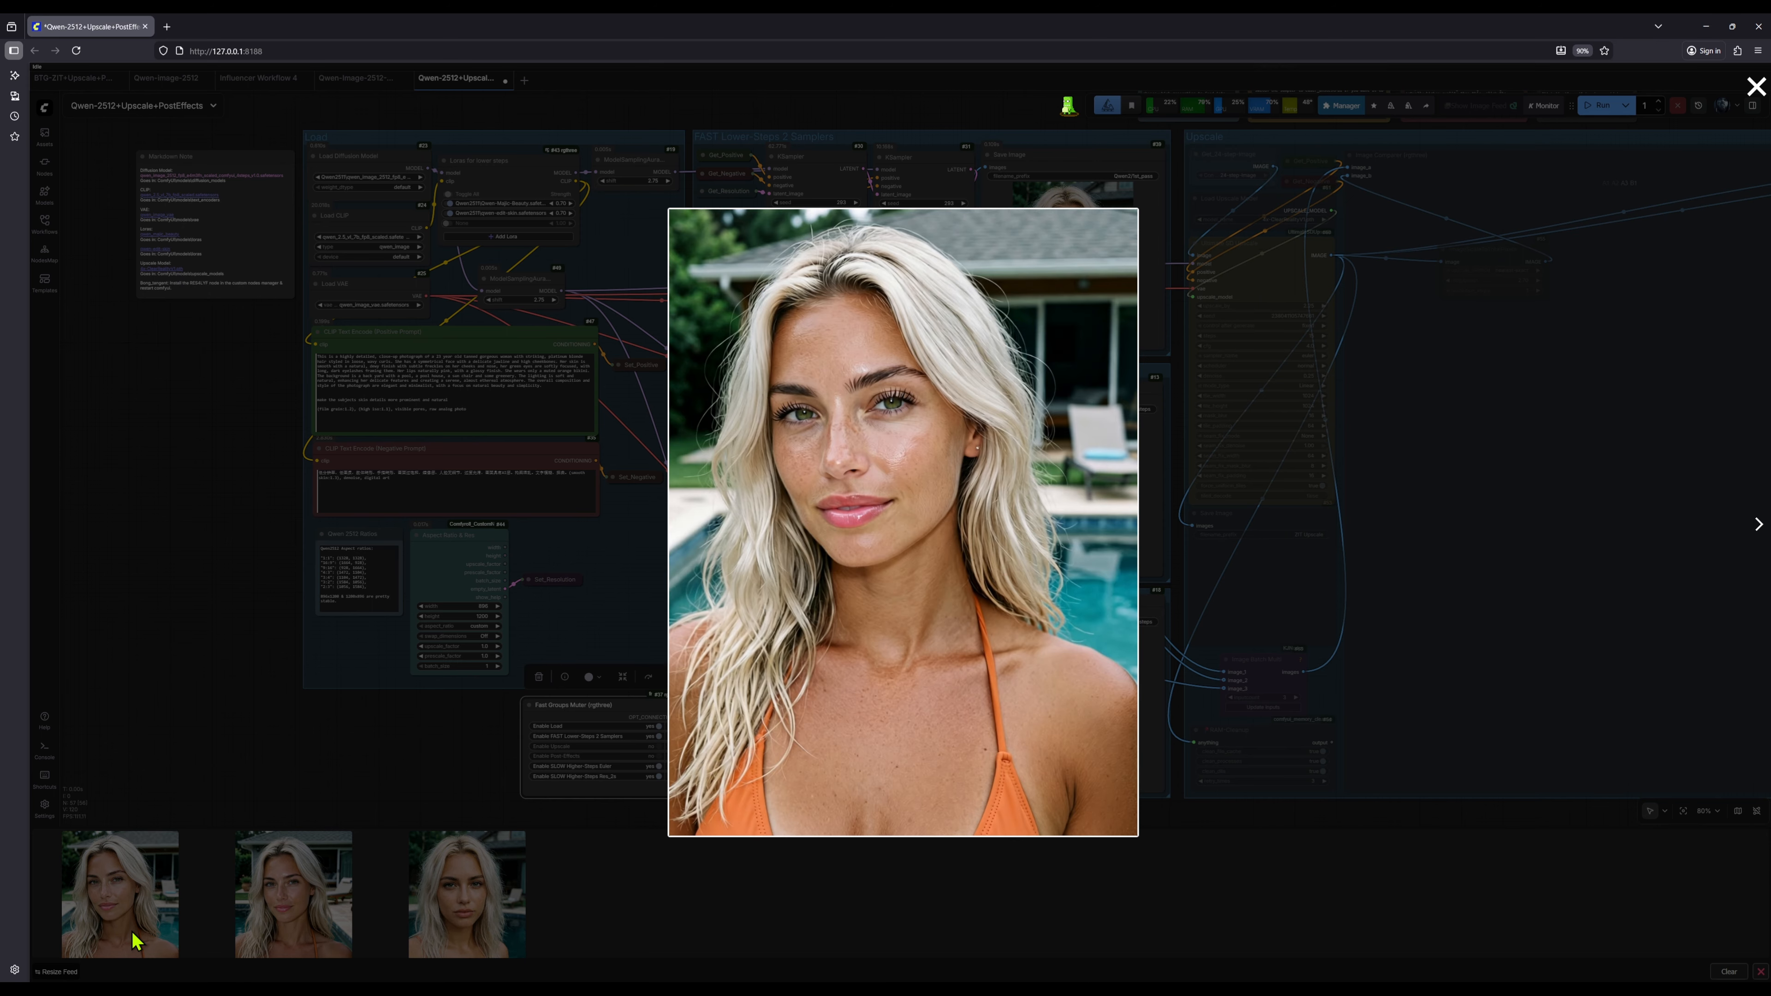
pyautogui.press('Right')
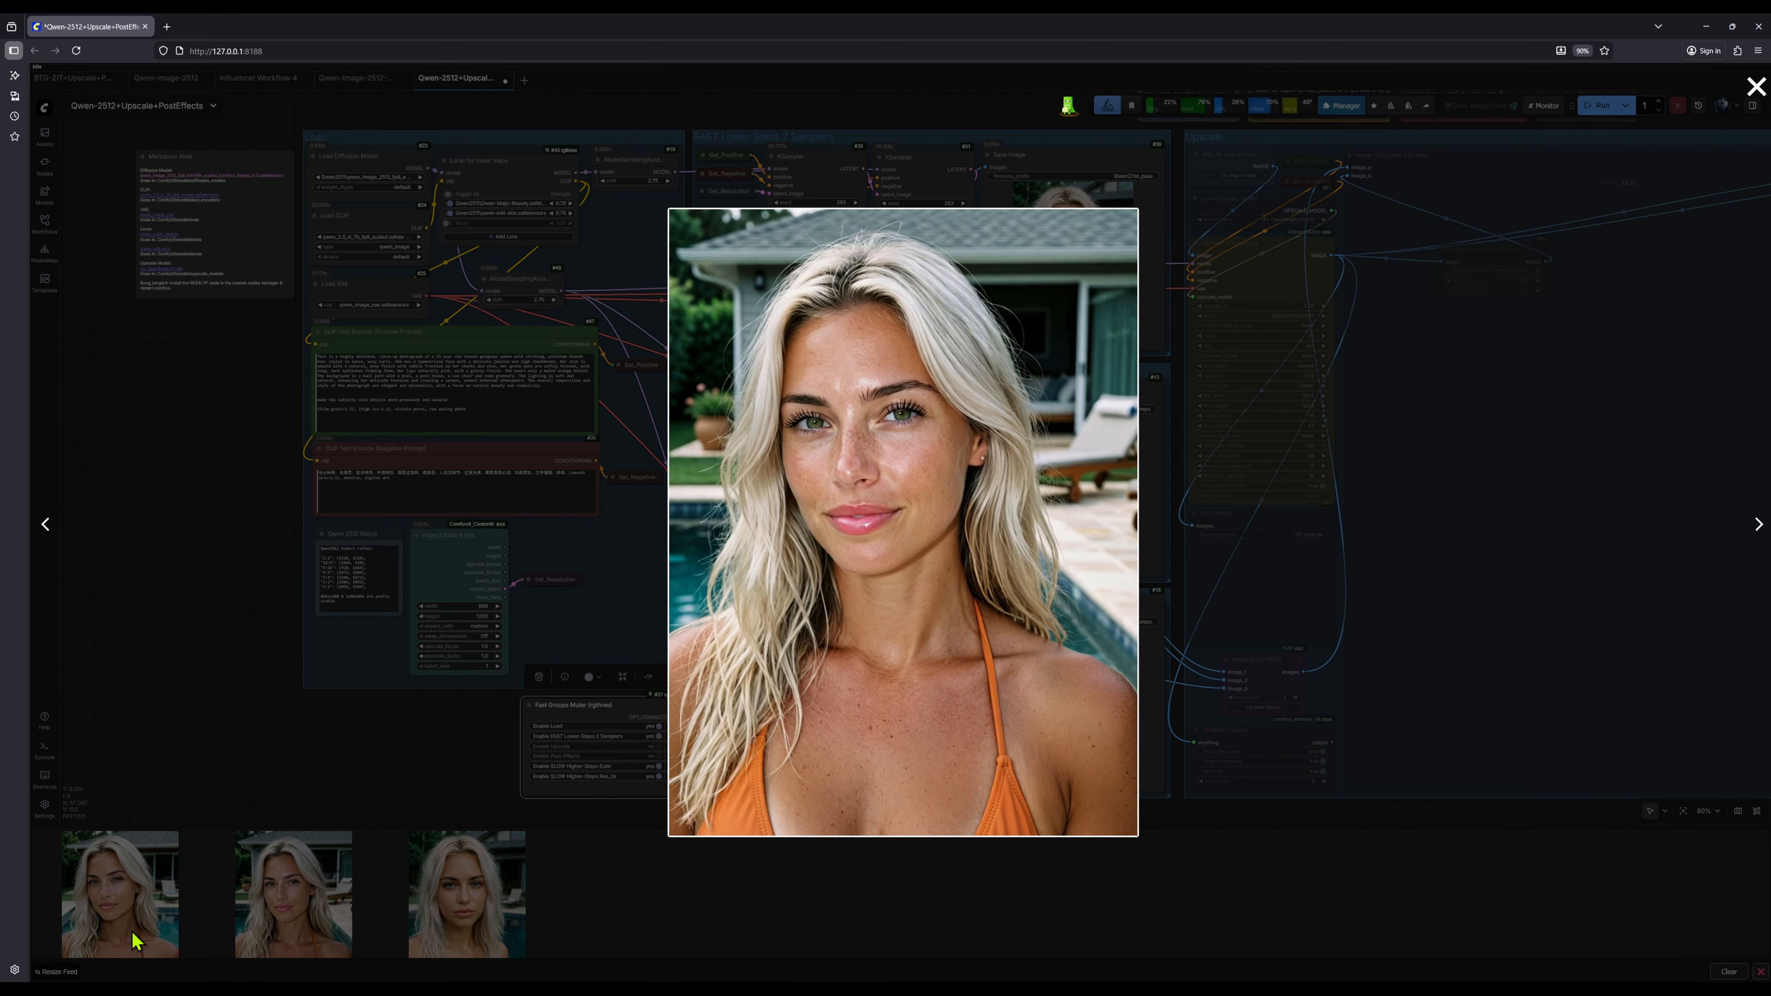
pyautogui.press('Left')
pyautogui.press('Right')
pyautogui.press('Right')
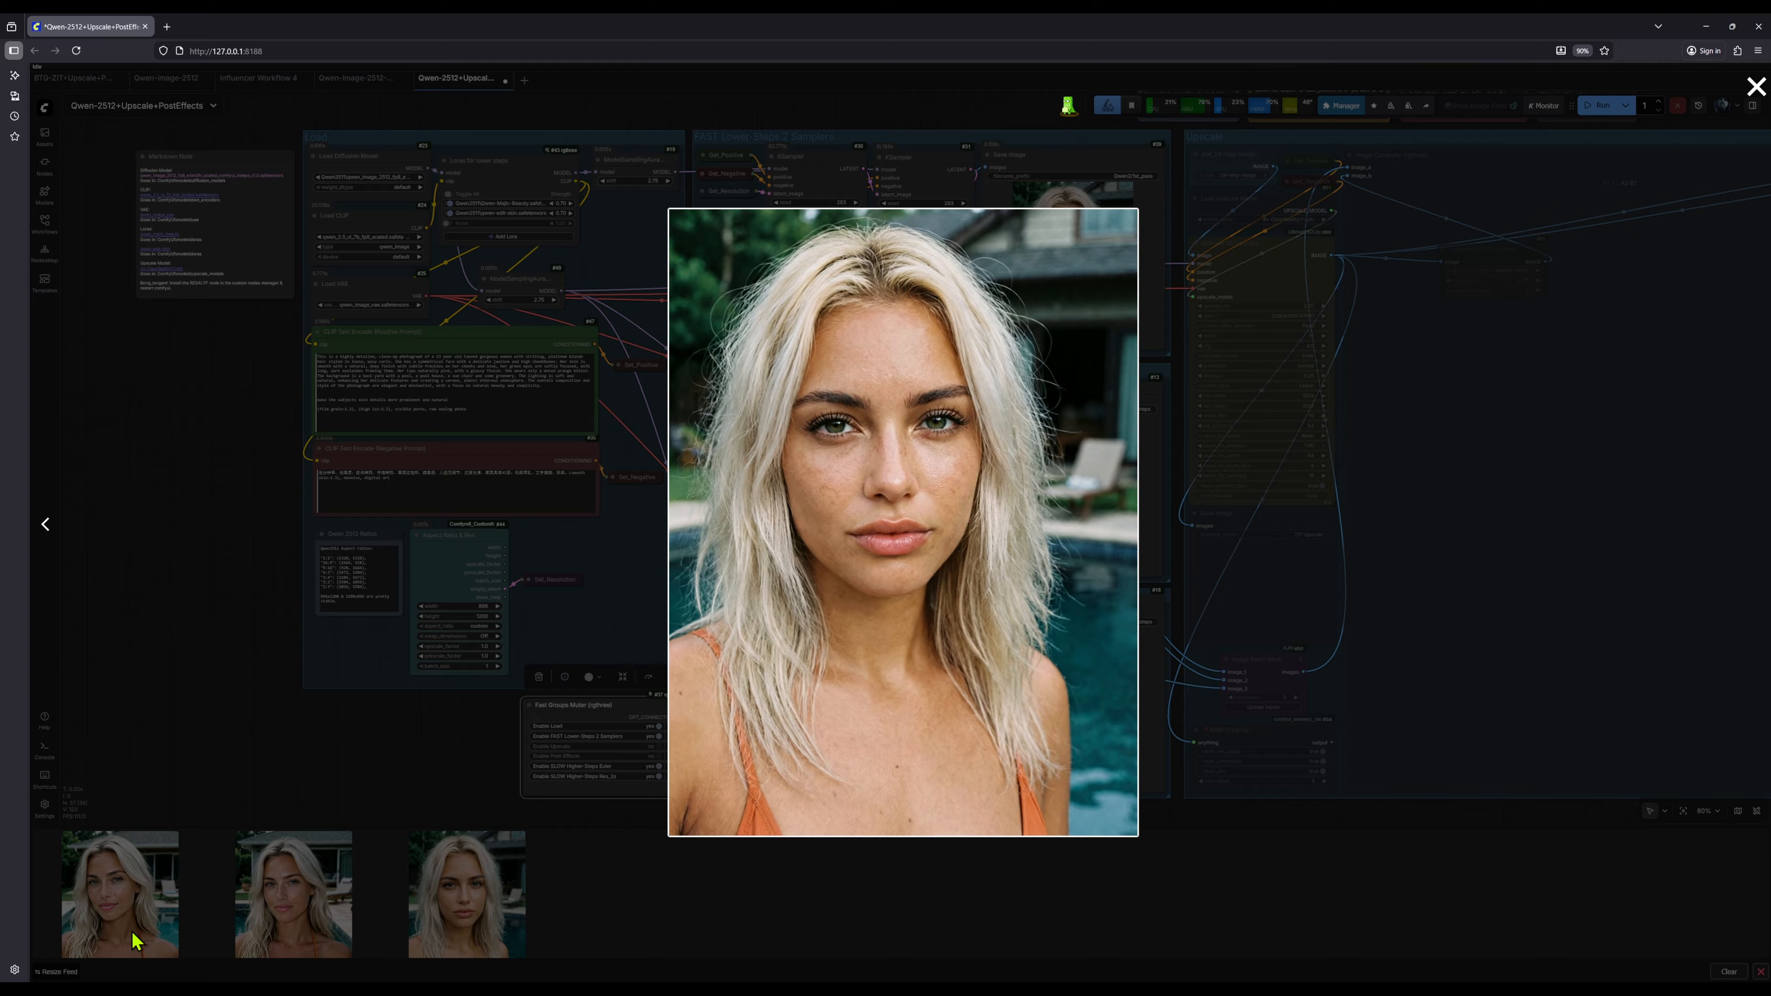
pyautogui.press('Left')
pyautogui.press('Left')
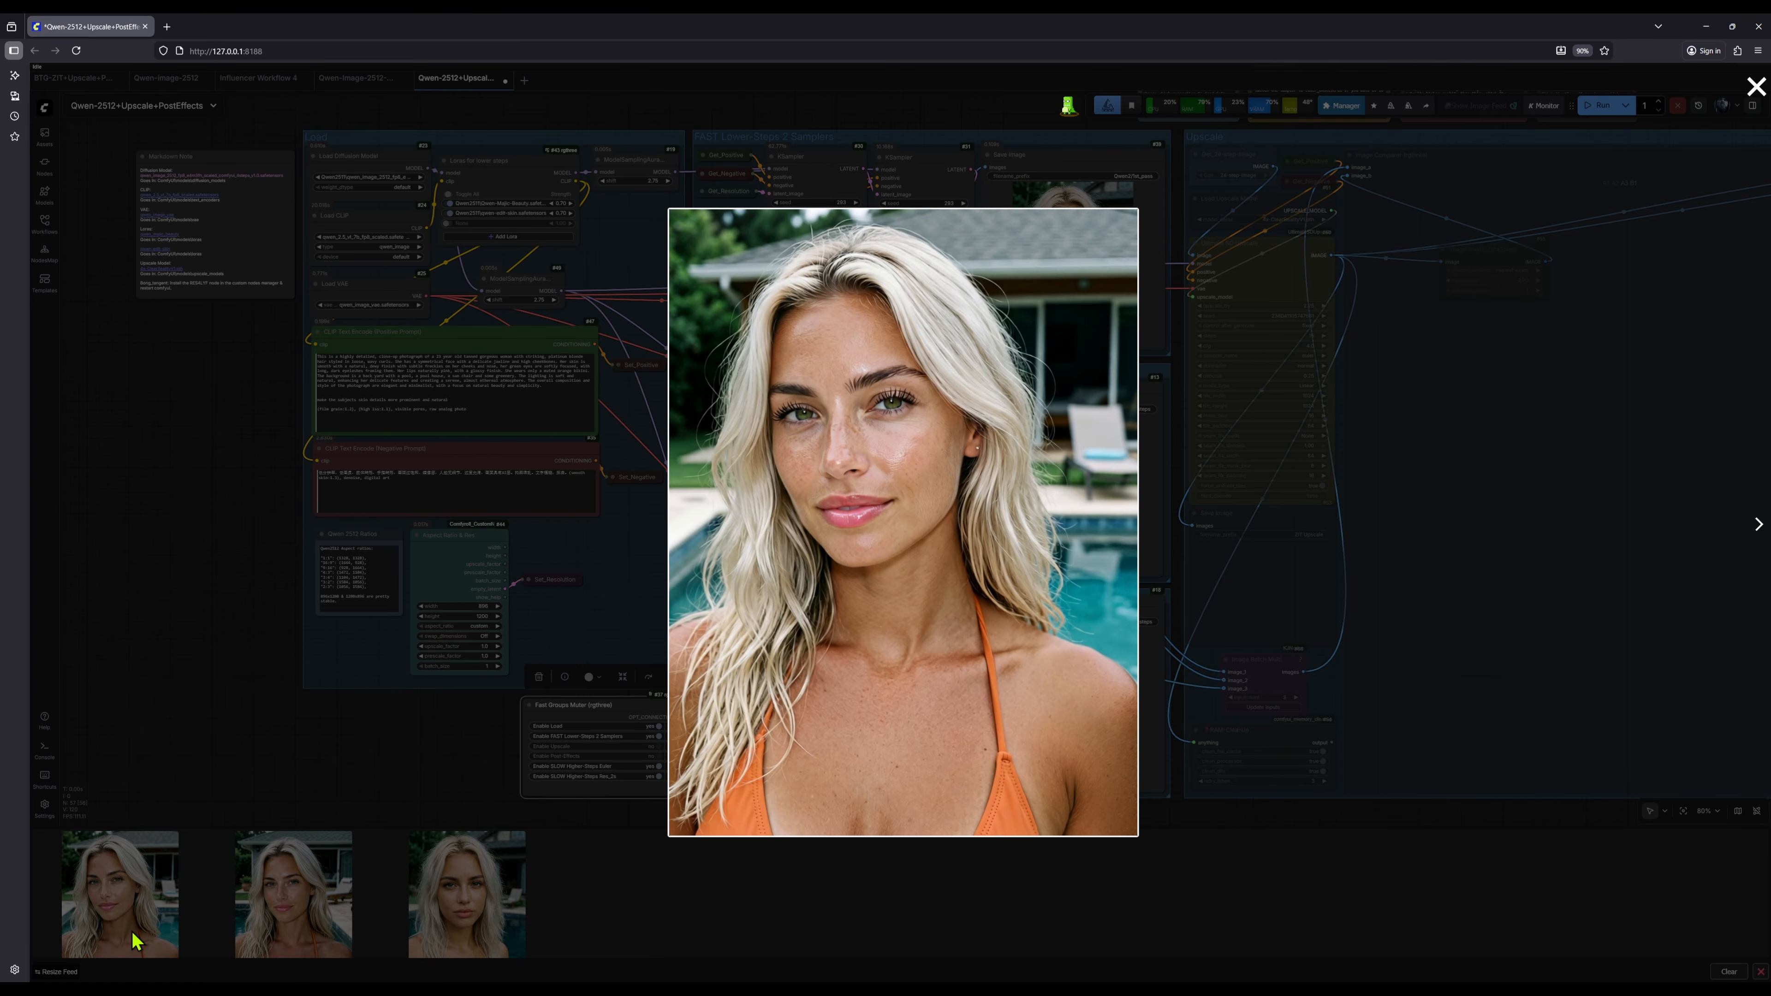
pyautogui.press('Right')
pyautogui.press('Right')
pyautogui.press('Right')
pyautogui.press('Right')
pyautogui.press('Right')
pyautogui.press('Right')
pyautogui.press('Right')
pyautogui.press('Right')
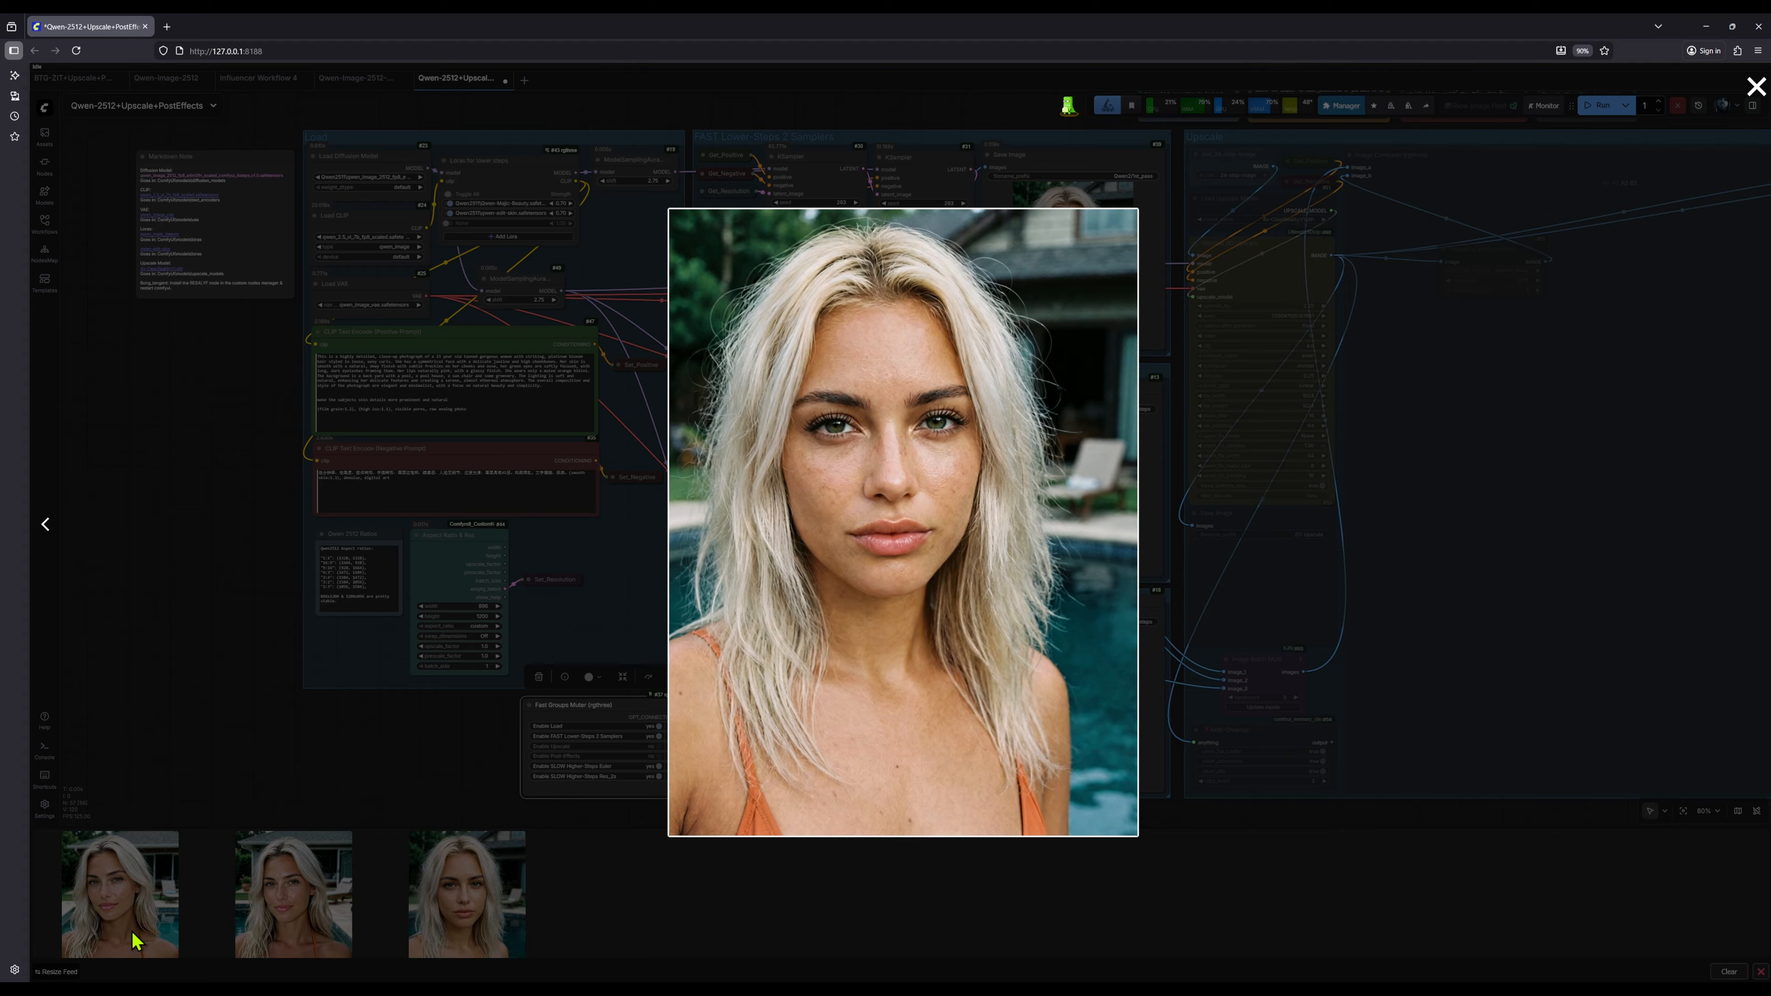
pyautogui.press('Right')
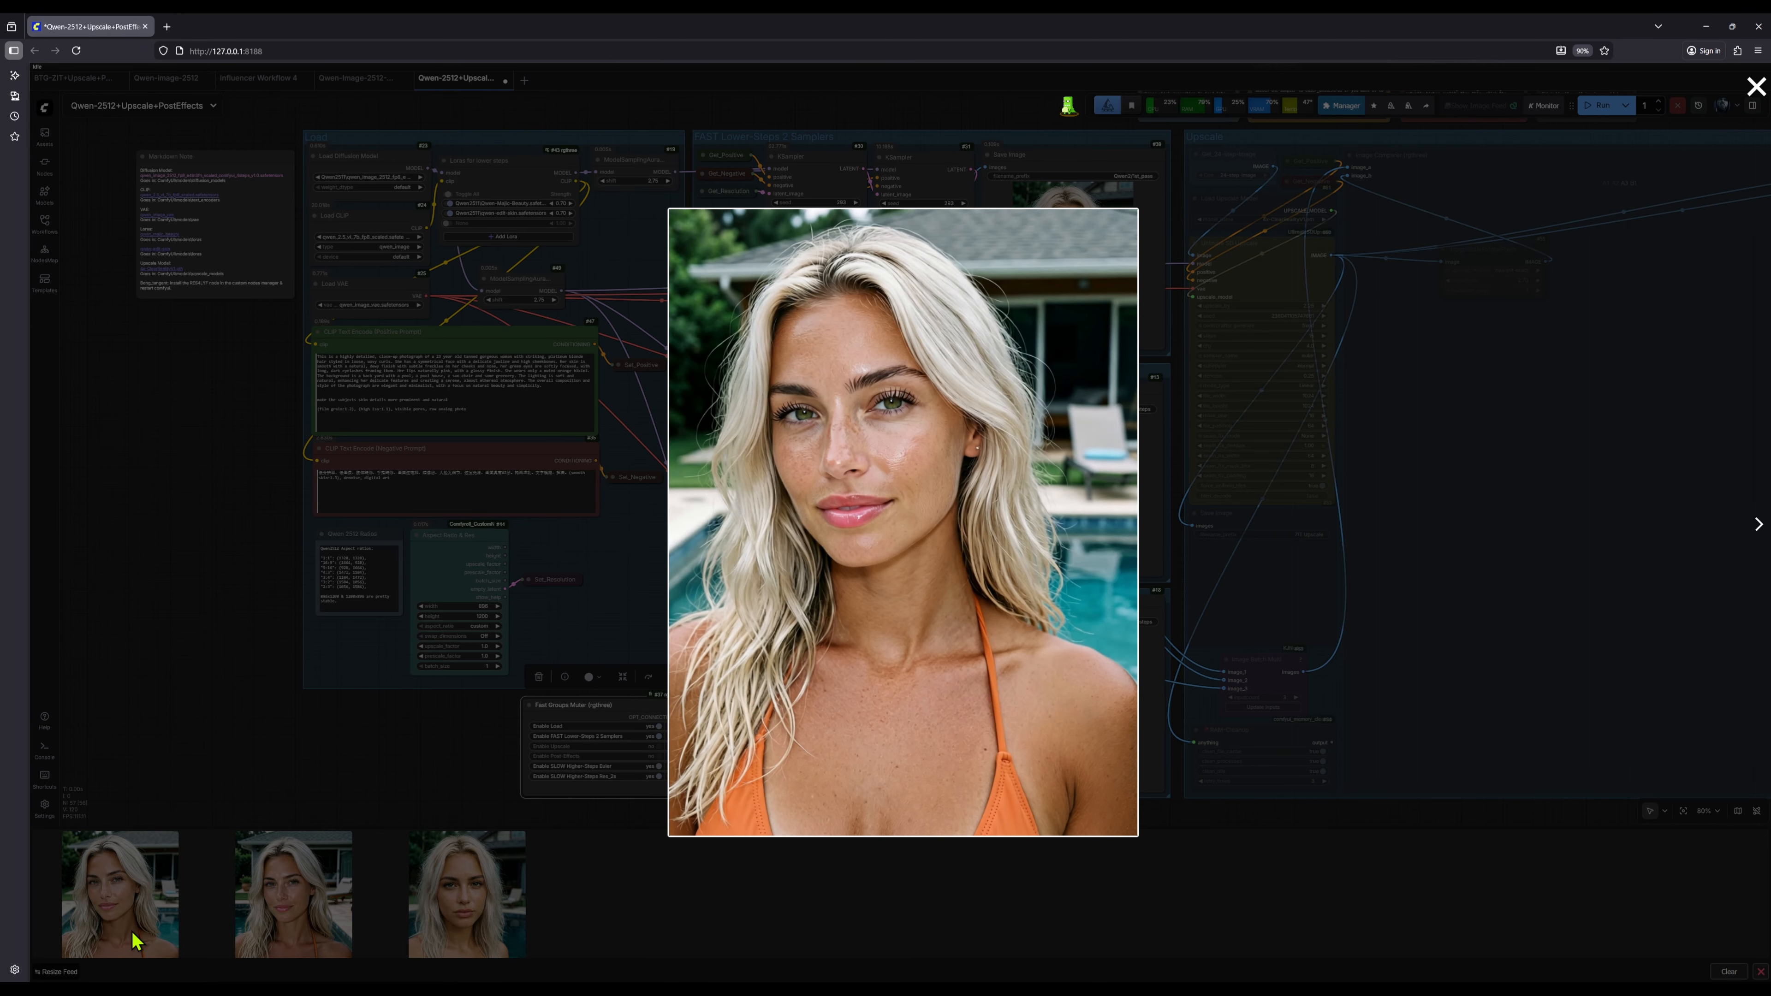
pyautogui.press('Right')
pyautogui.press('Left')
pyautogui.press('Right')
pyautogui.press('Right')
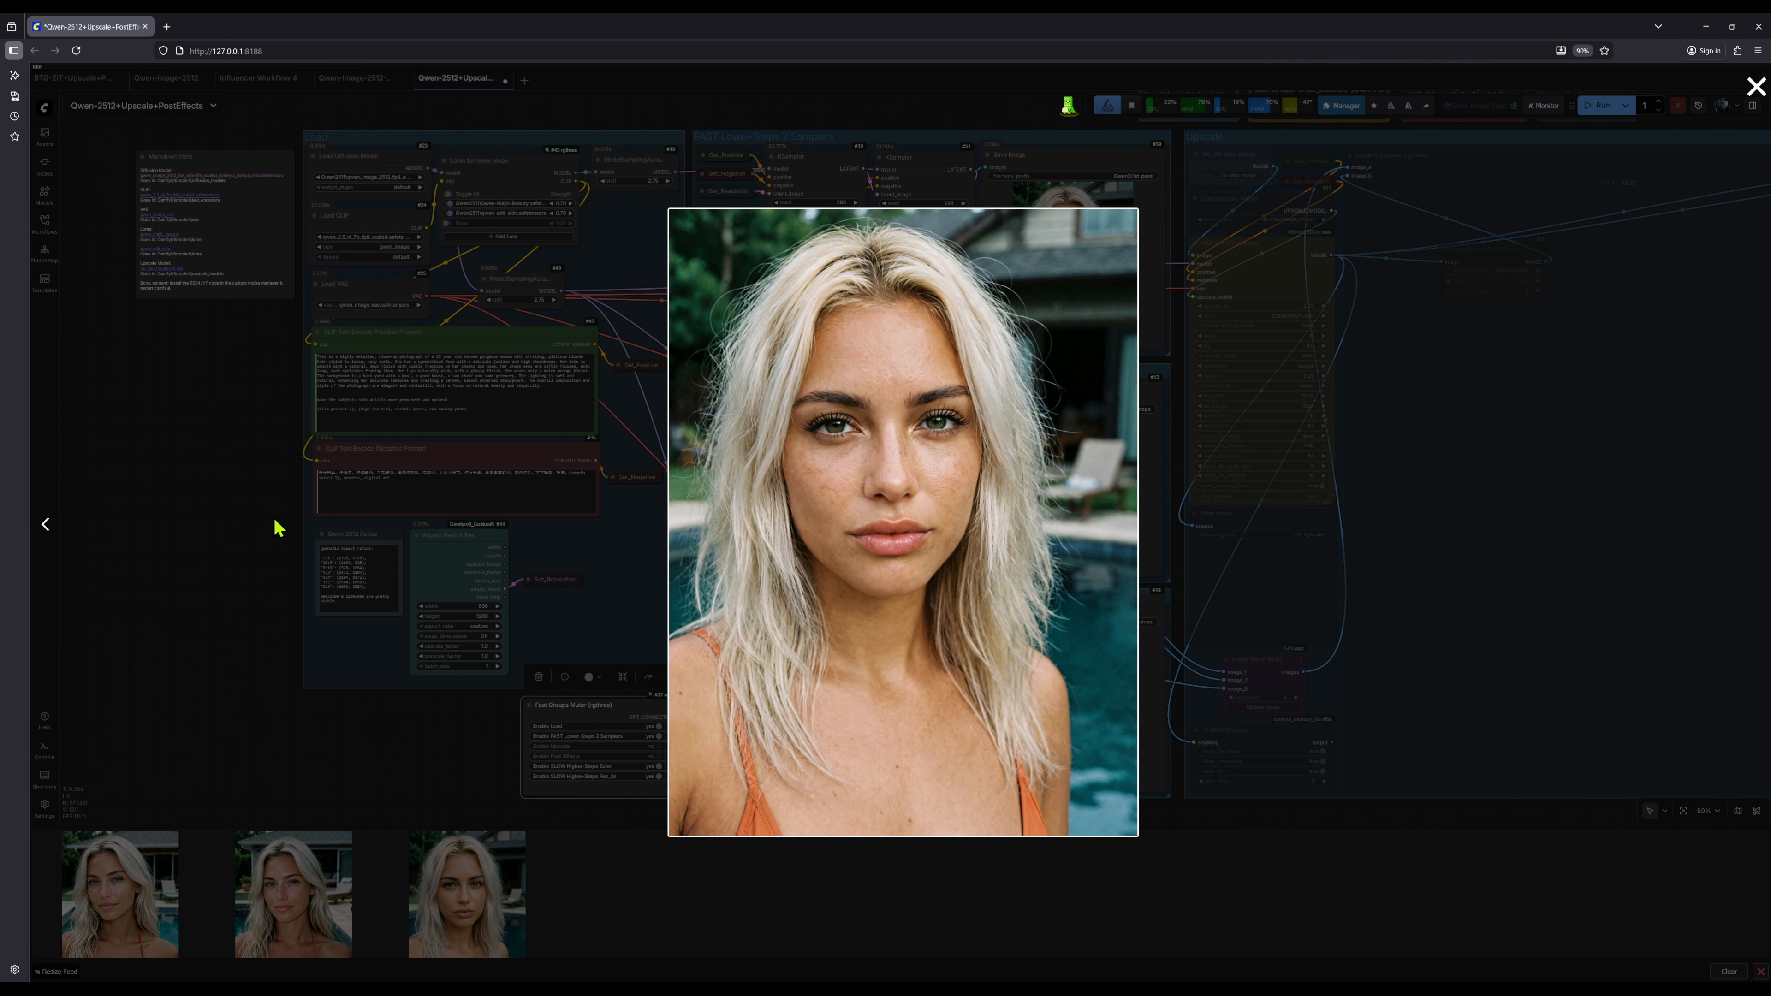
pyautogui.click(263, 529)
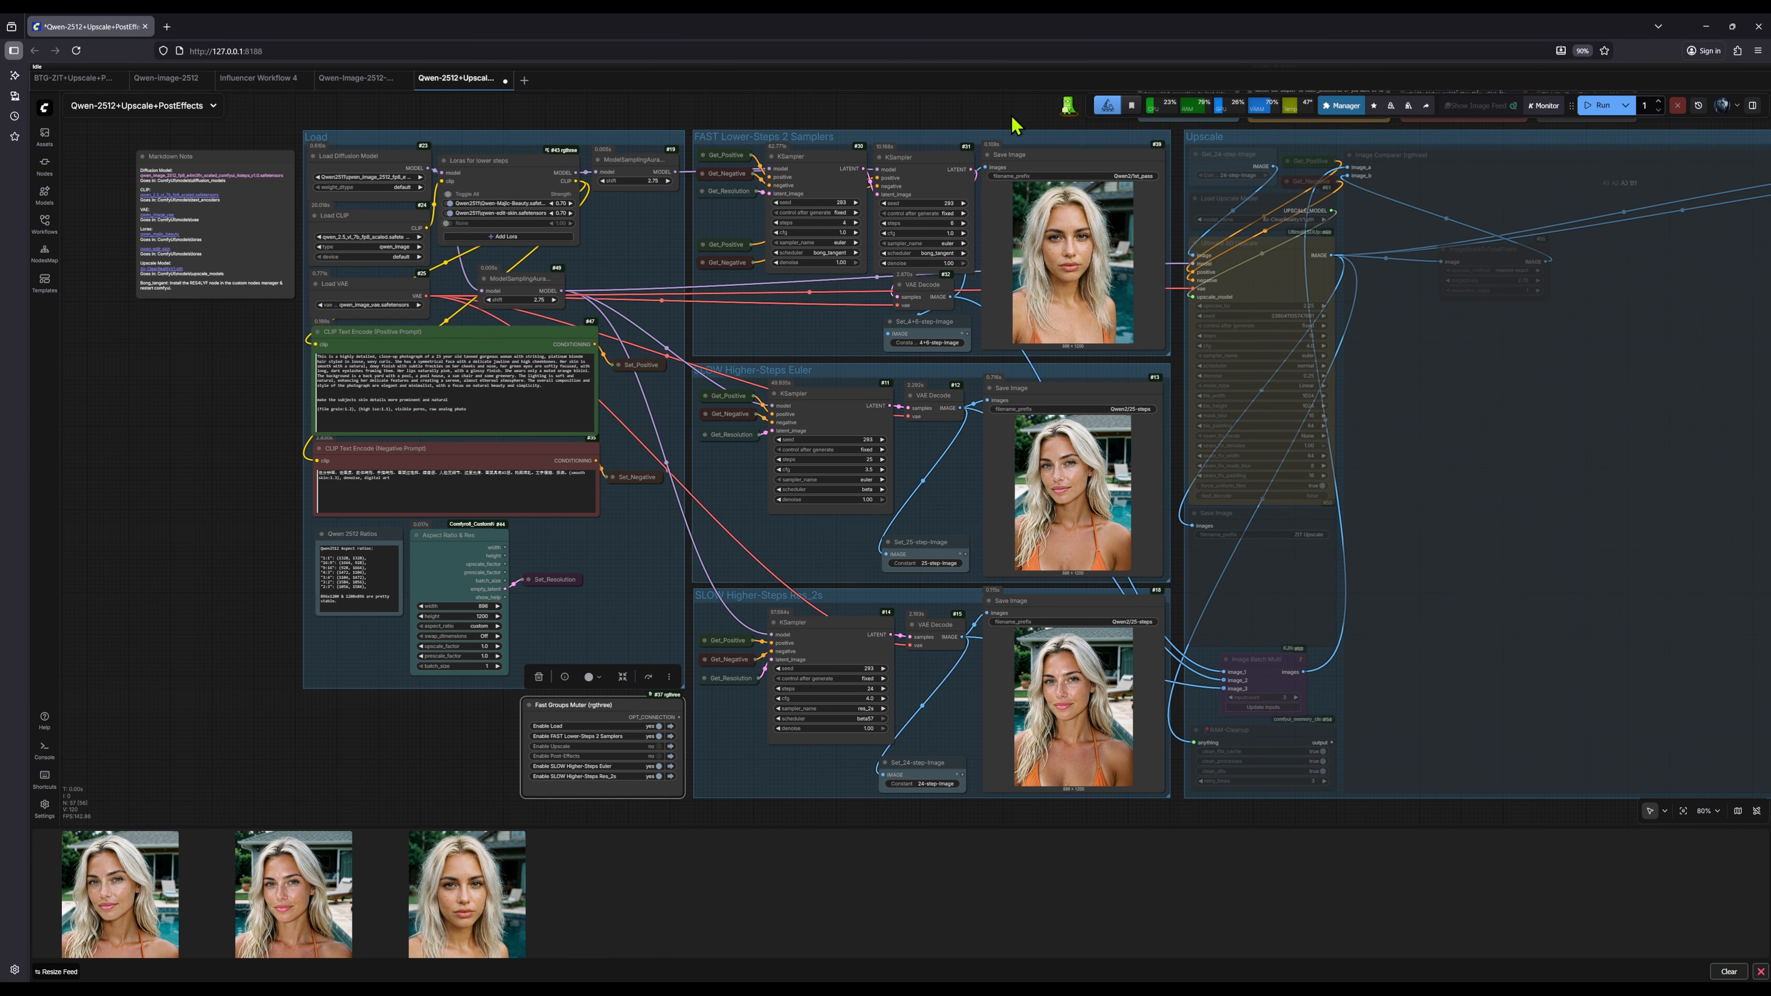
# Step: Enable the Upscale group and set its Get node to feed the 4+6-step-image into the upscaler
pyautogui.moveTo(1014, 125); pyautogui.dragTo(902, 132)
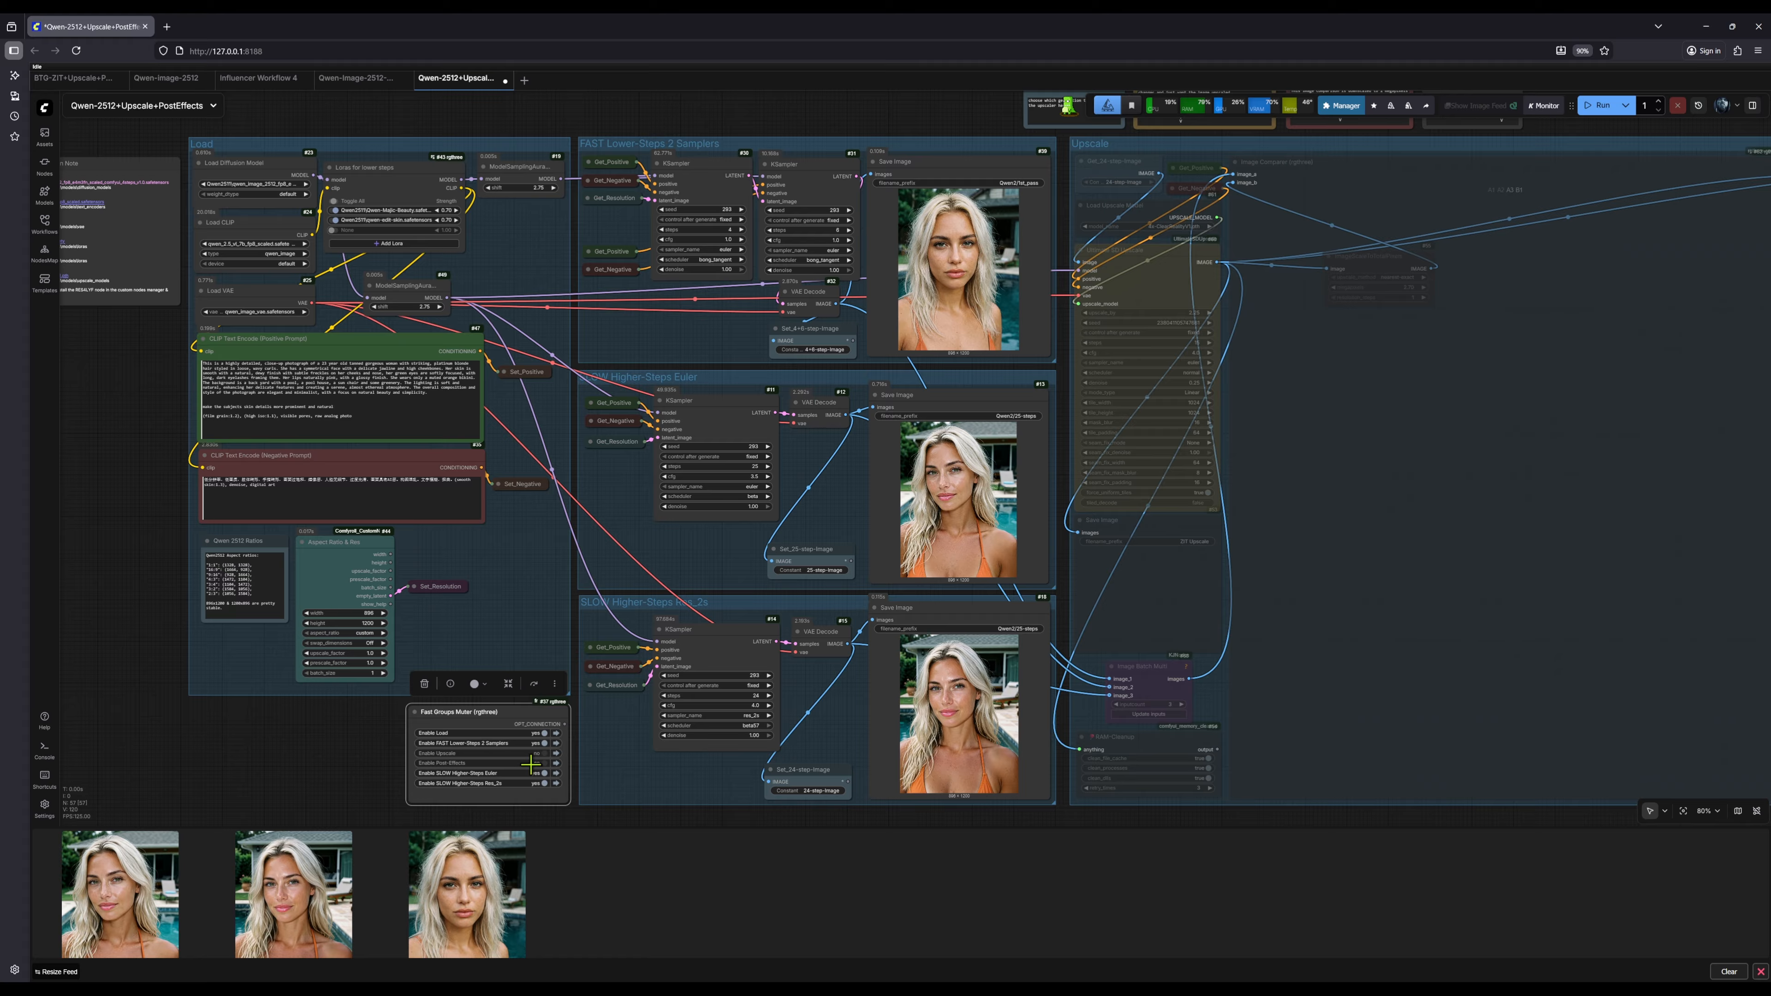
pyautogui.click(545, 753)
pyautogui.click(555, 753)
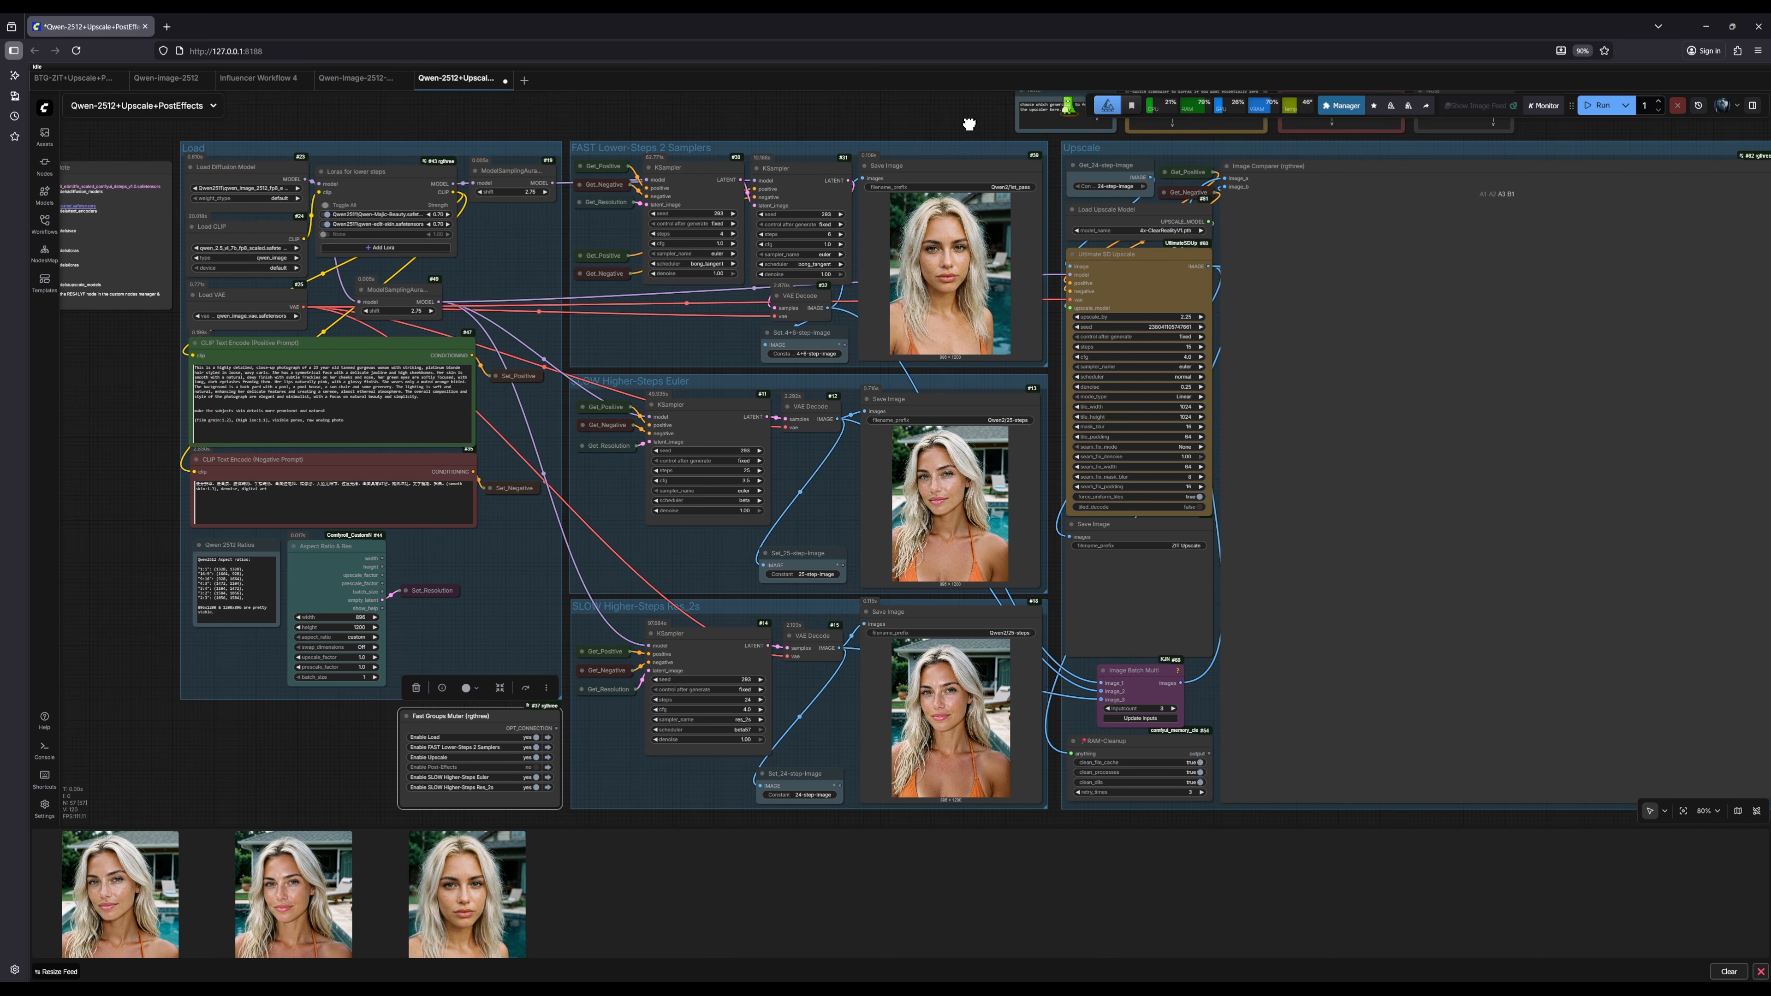
pyautogui.click(879, 248)
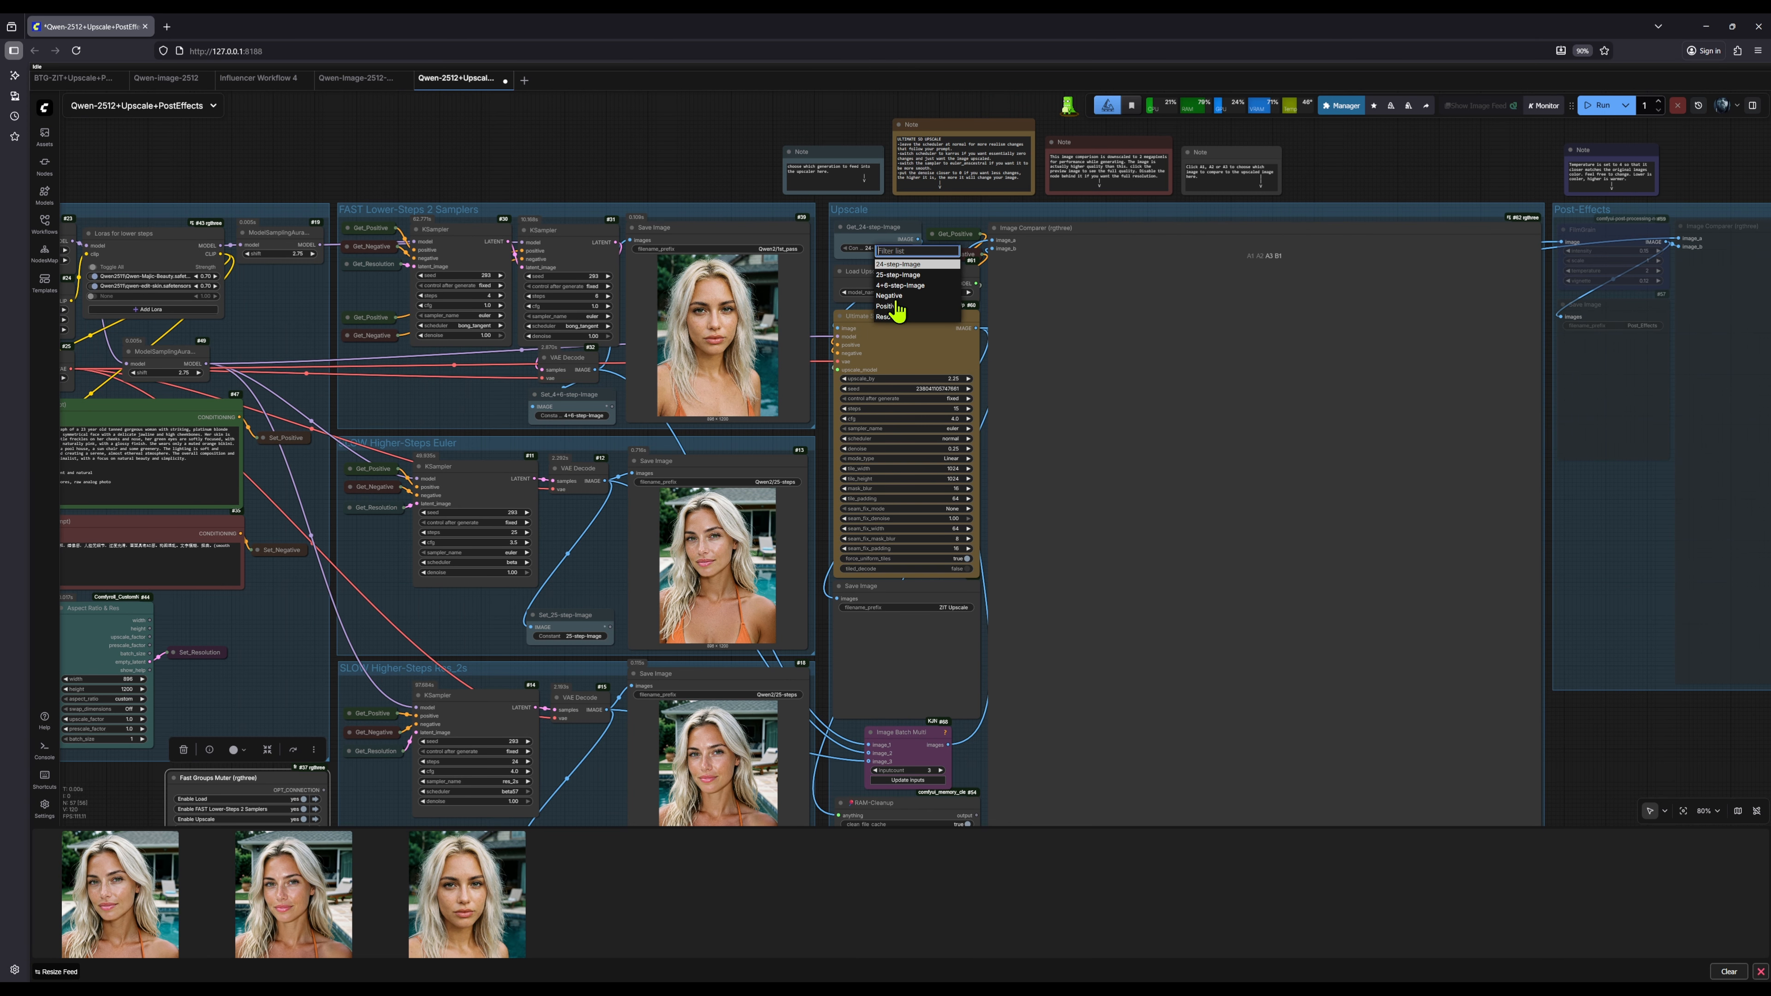
pyautogui.click(899, 285)
# Step: Pick the comparison image in the Upscale group's Image Comparer and examine the upscaled portrait's facial detail up close against it
pyautogui.moveTo(770, 199); pyautogui.dragTo(542, 152)
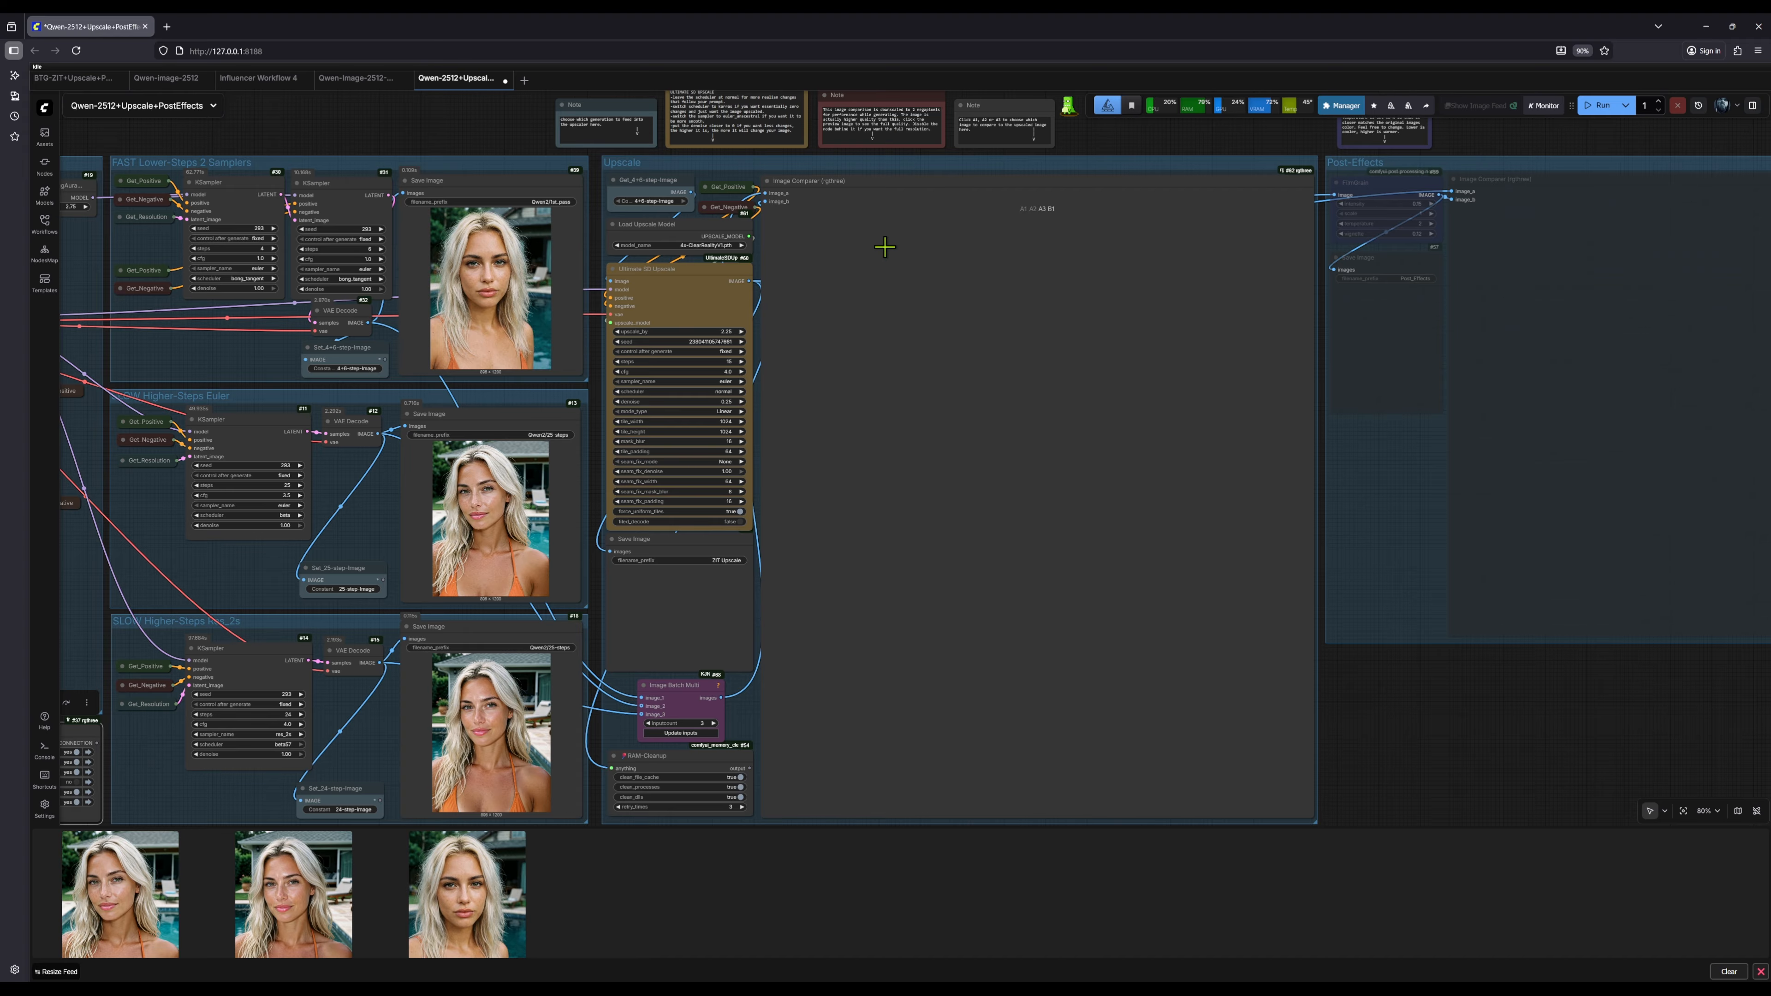
pyautogui.click(1045, 209)
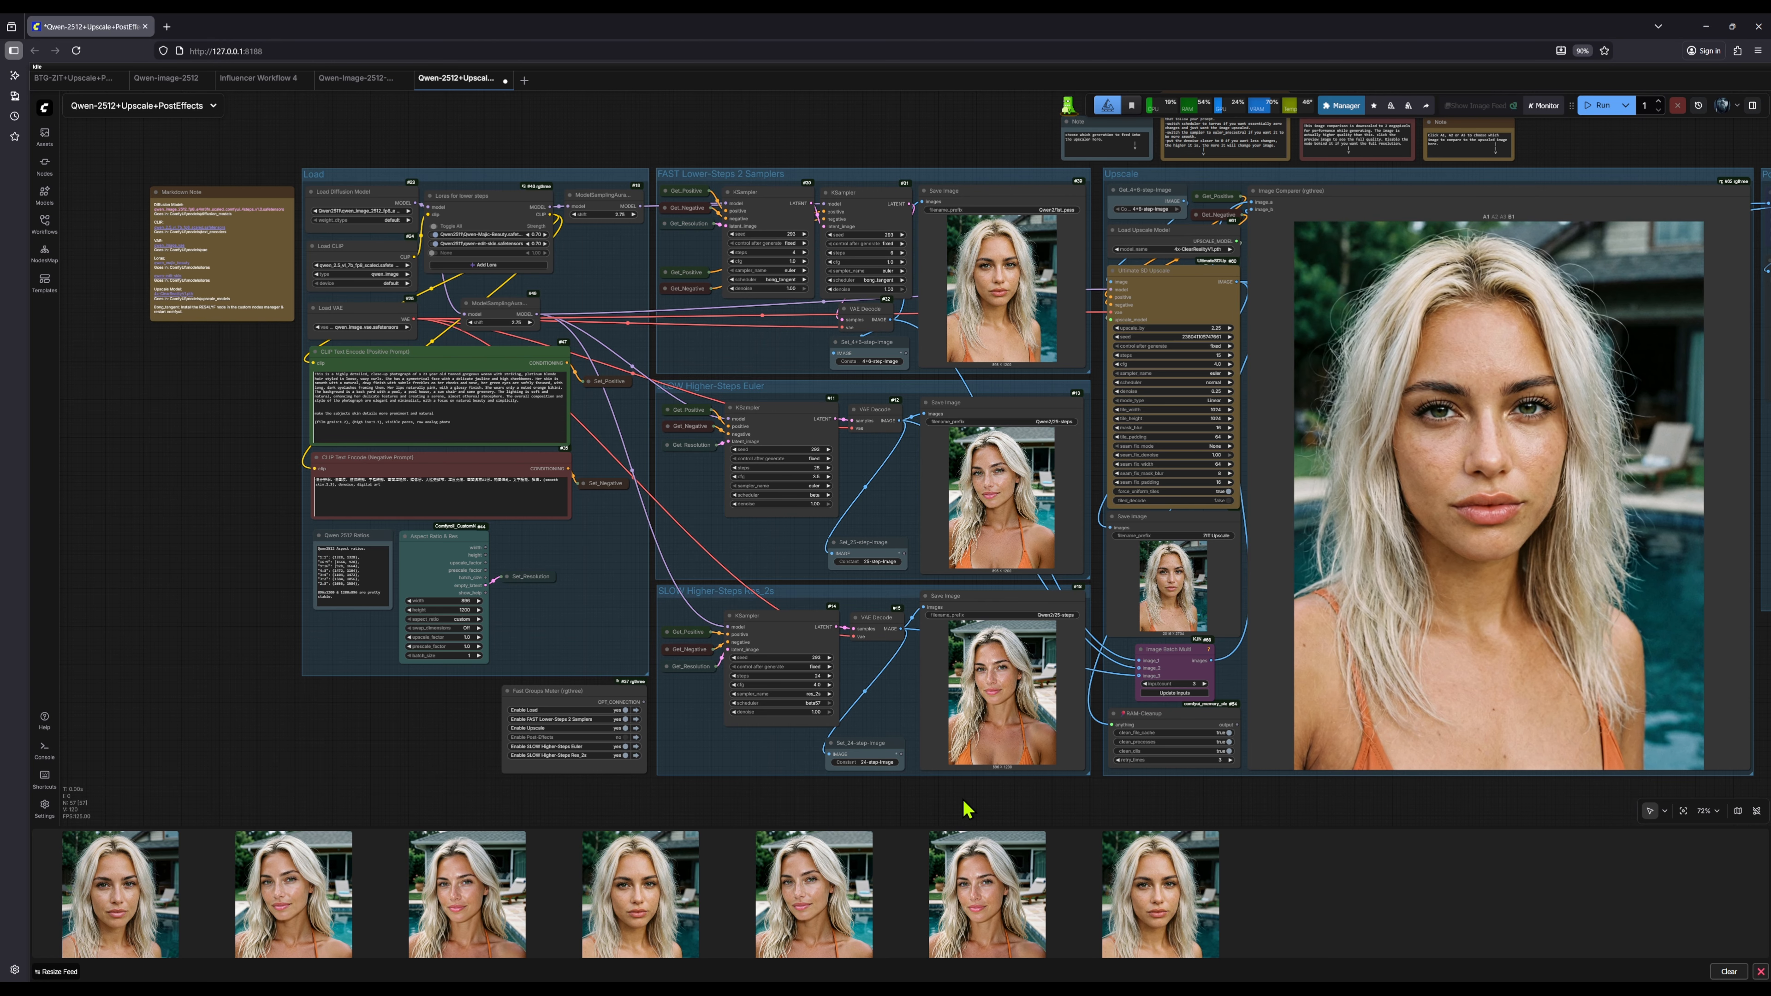
pyautogui.moveTo(954, 802); pyautogui.dragTo(661, 792)
pyautogui.moveTo(1031, 804); pyautogui.dragTo(864, 809)
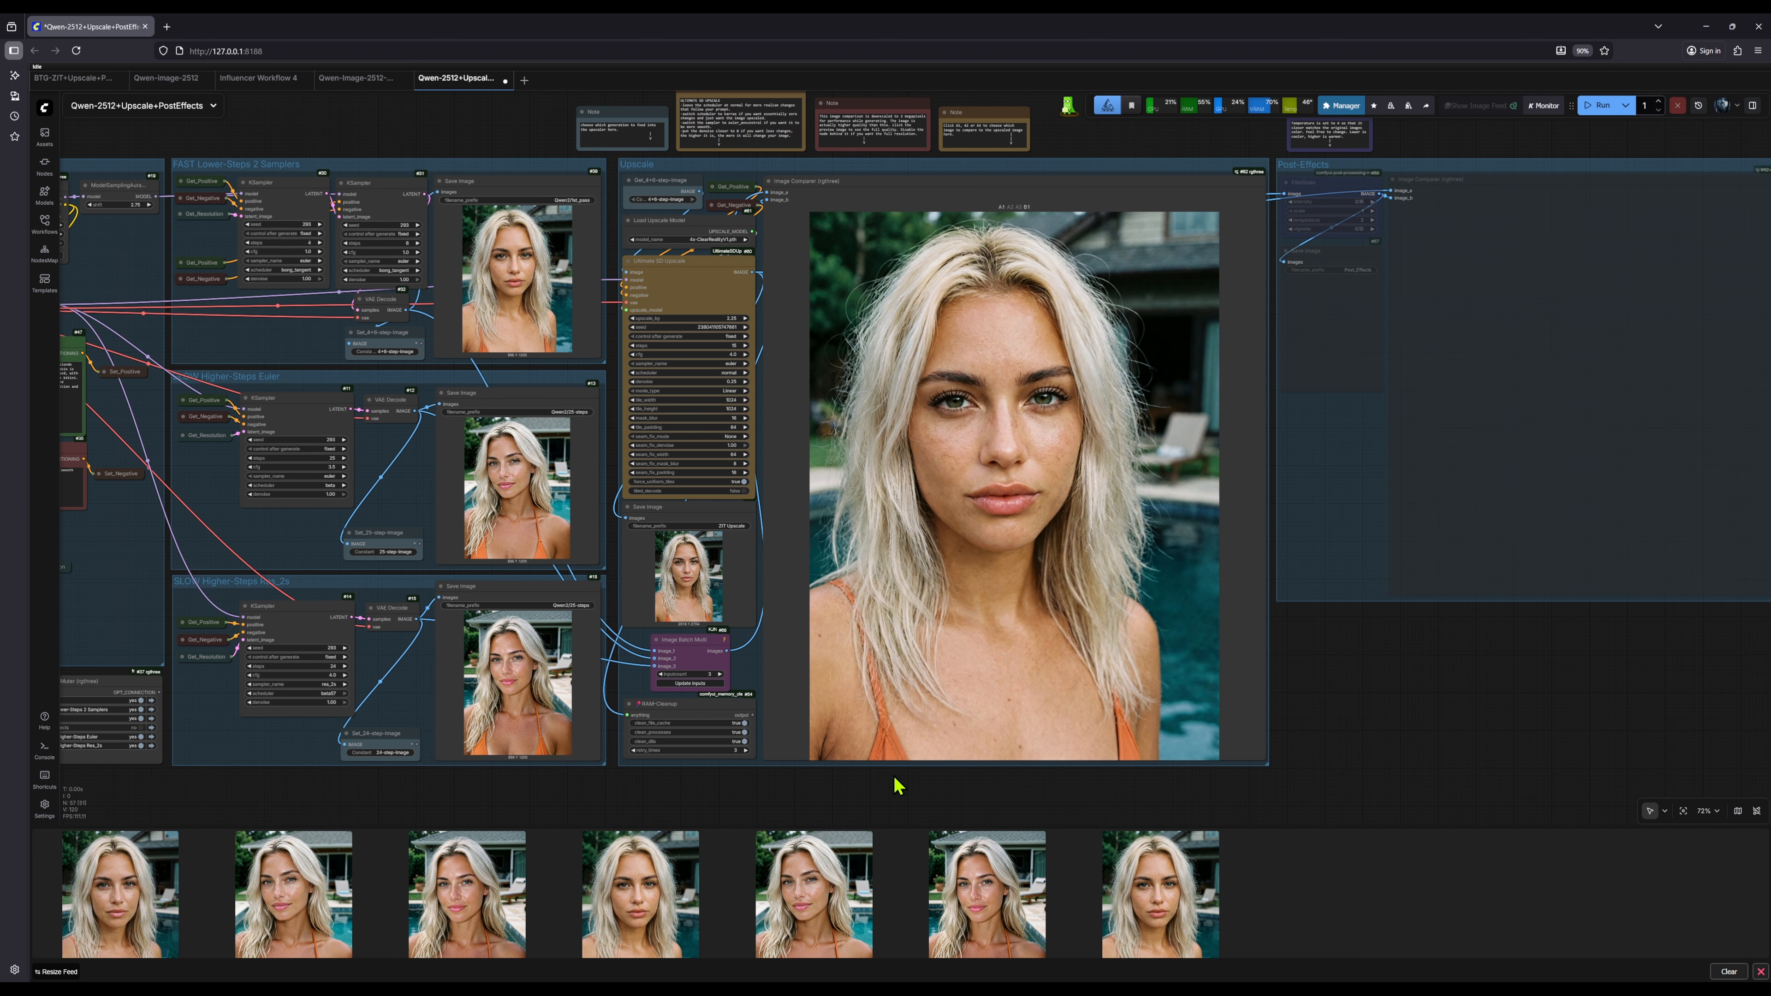
pyautogui.scroll(3, 859, 796)
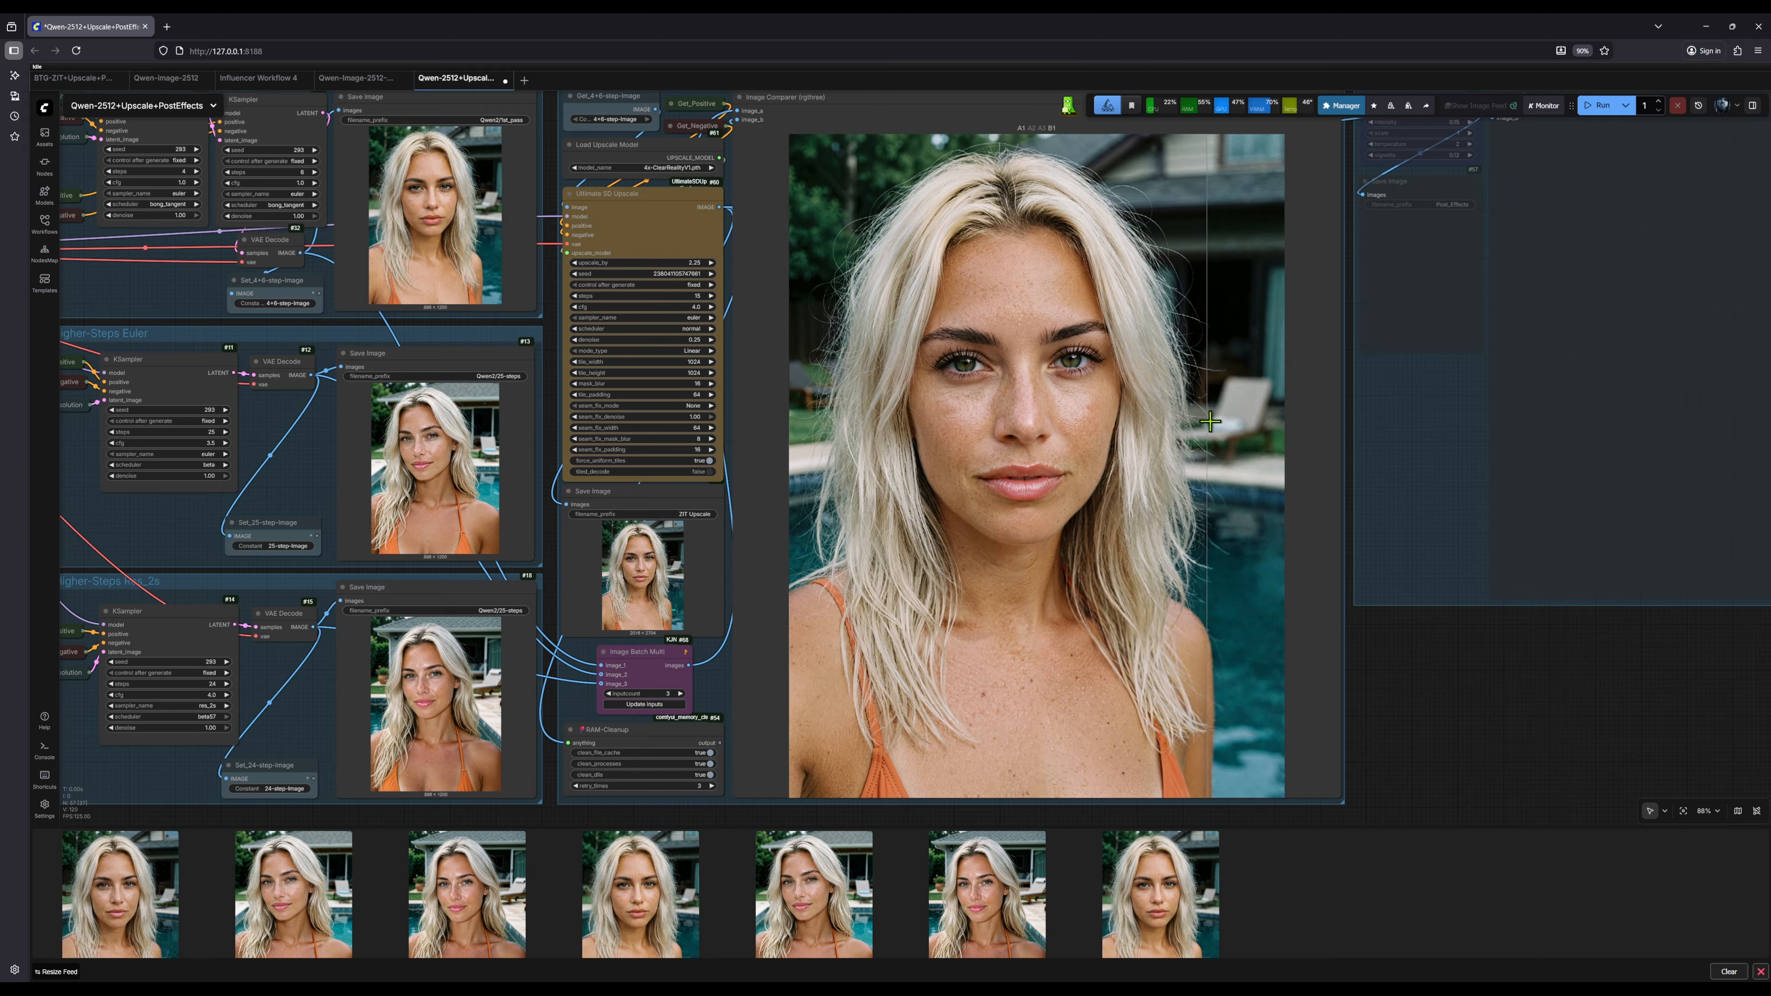
pyautogui.scroll(8, 1185, 427)
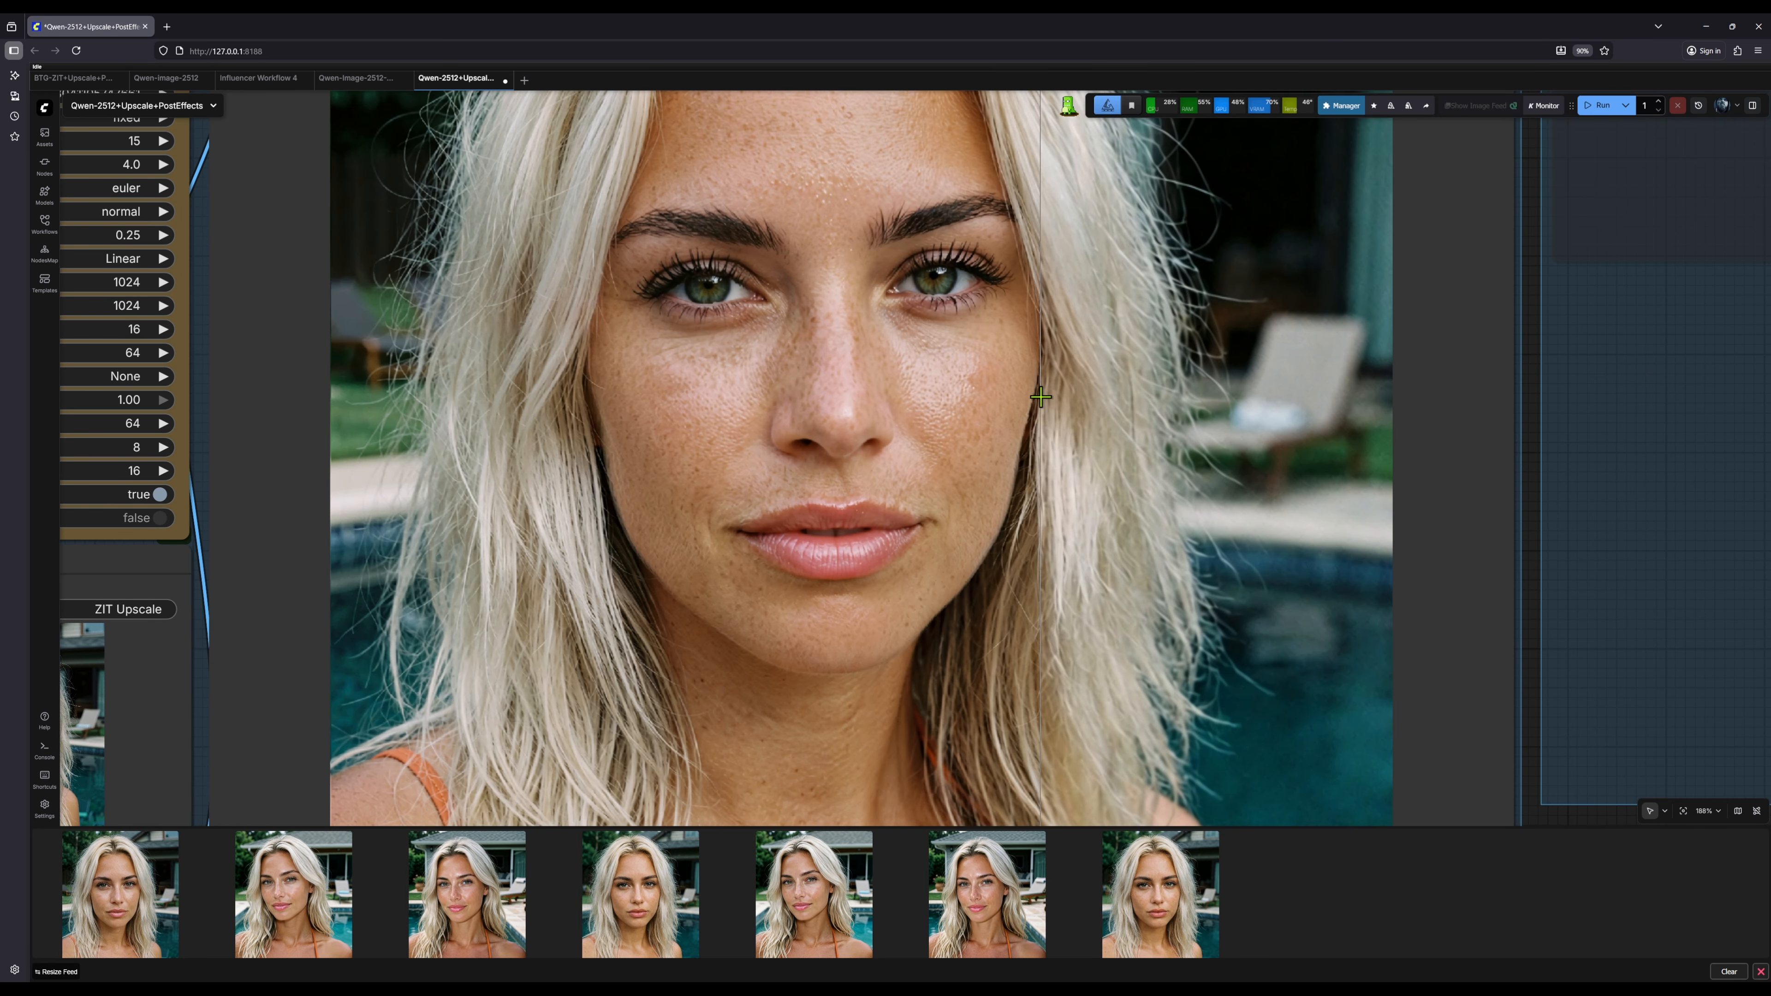
pyautogui.scroll(-6, 1084, 414)
pyautogui.scroll(-1, 1084, 413)
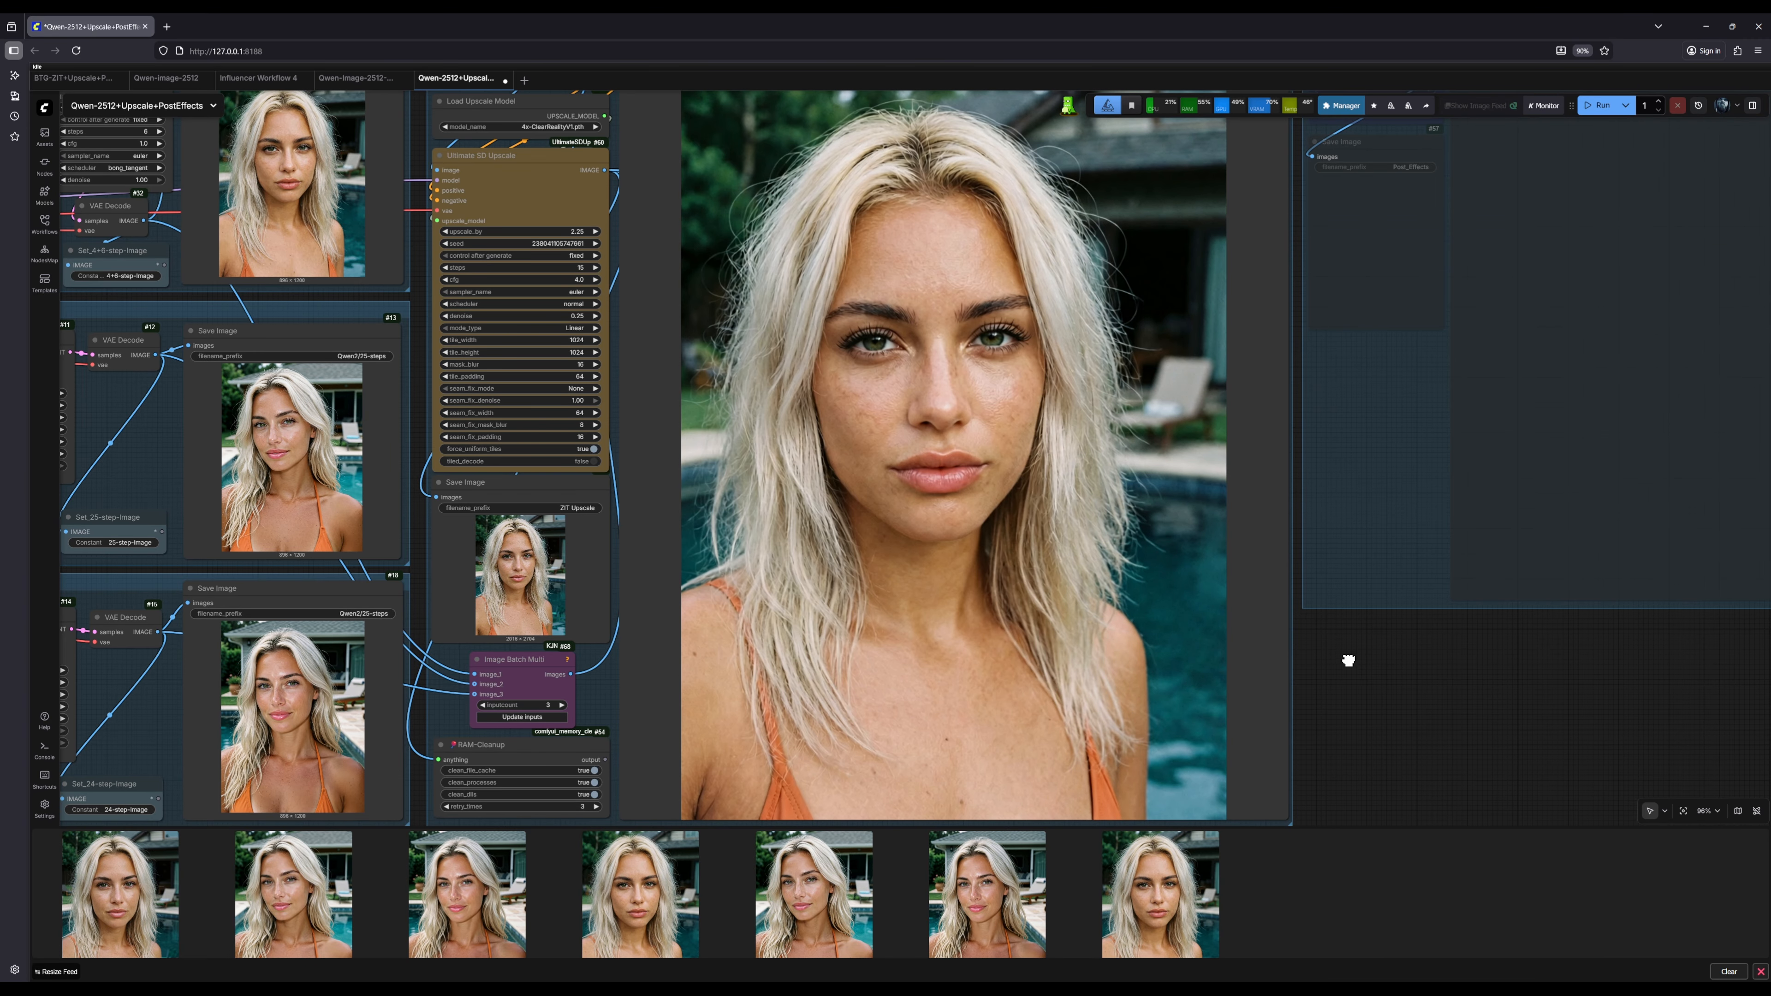
# Step: Move the Image Comparer aside to examine the ImageScaleToTotalPixels node behind it, and return the comparer to its place
pyautogui.moveTo(1345, 660); pyautogui.dragTo(1333, 785)
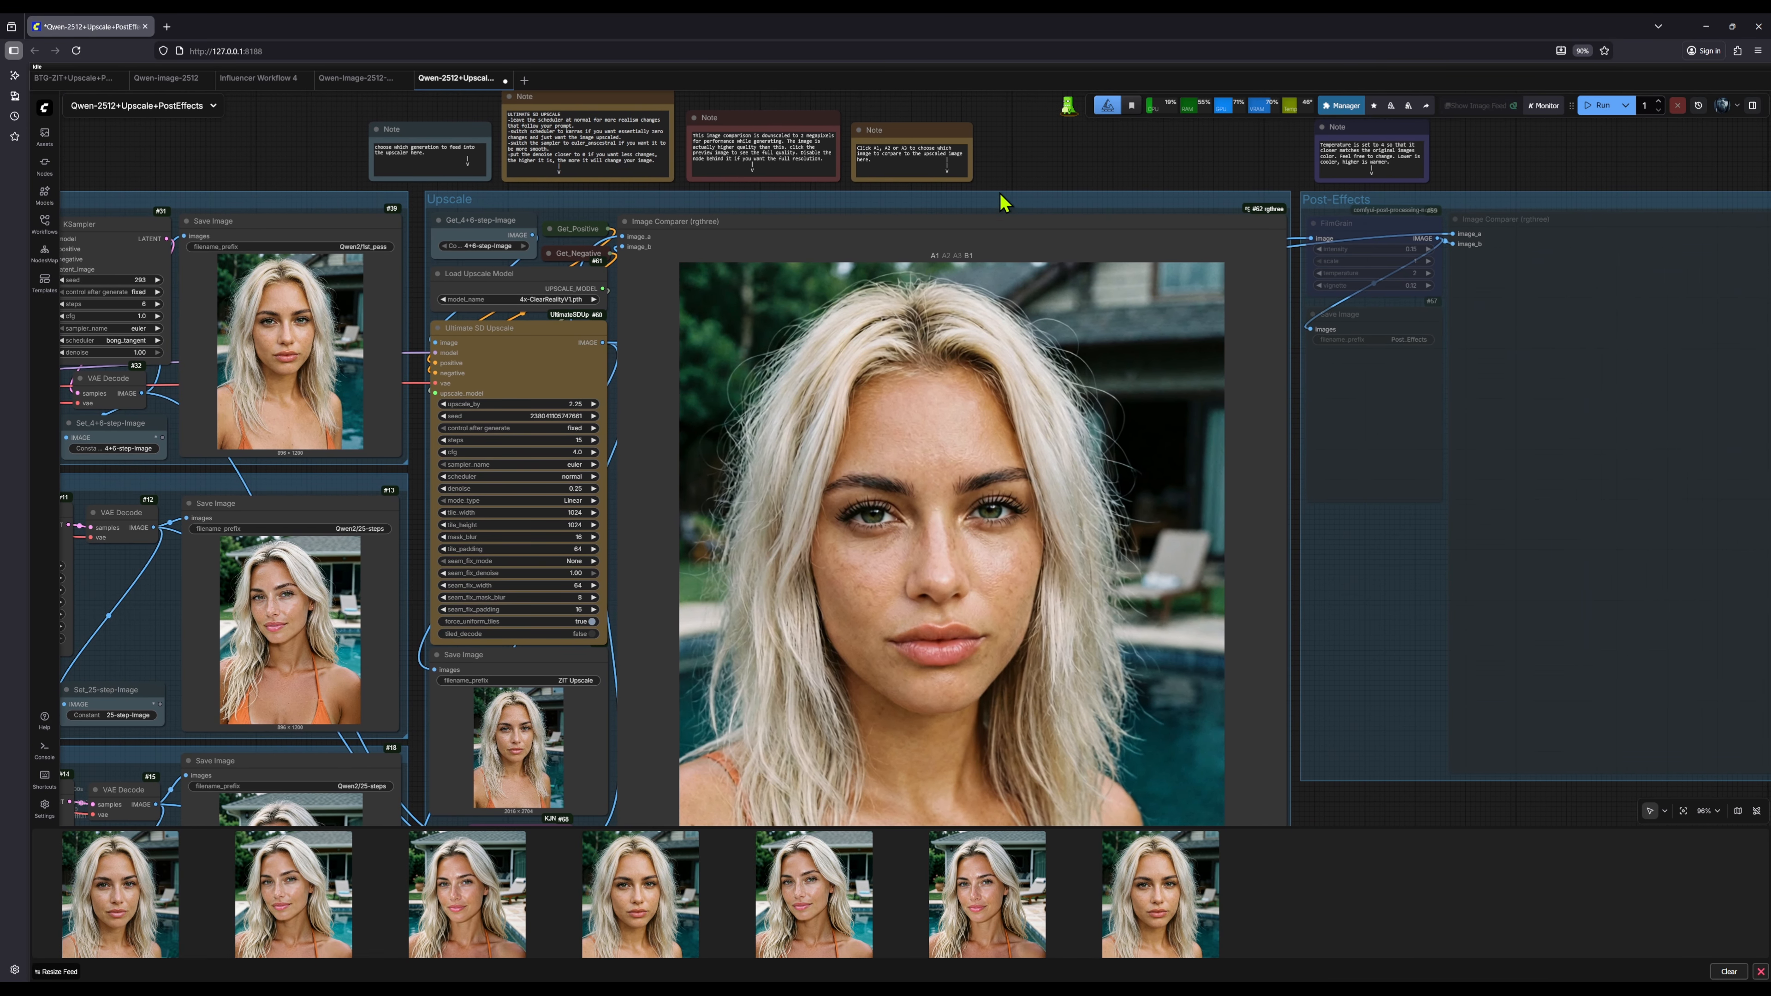
pyautogui.moveTo(942, 234); pyautogui.dragTo(943, 516)
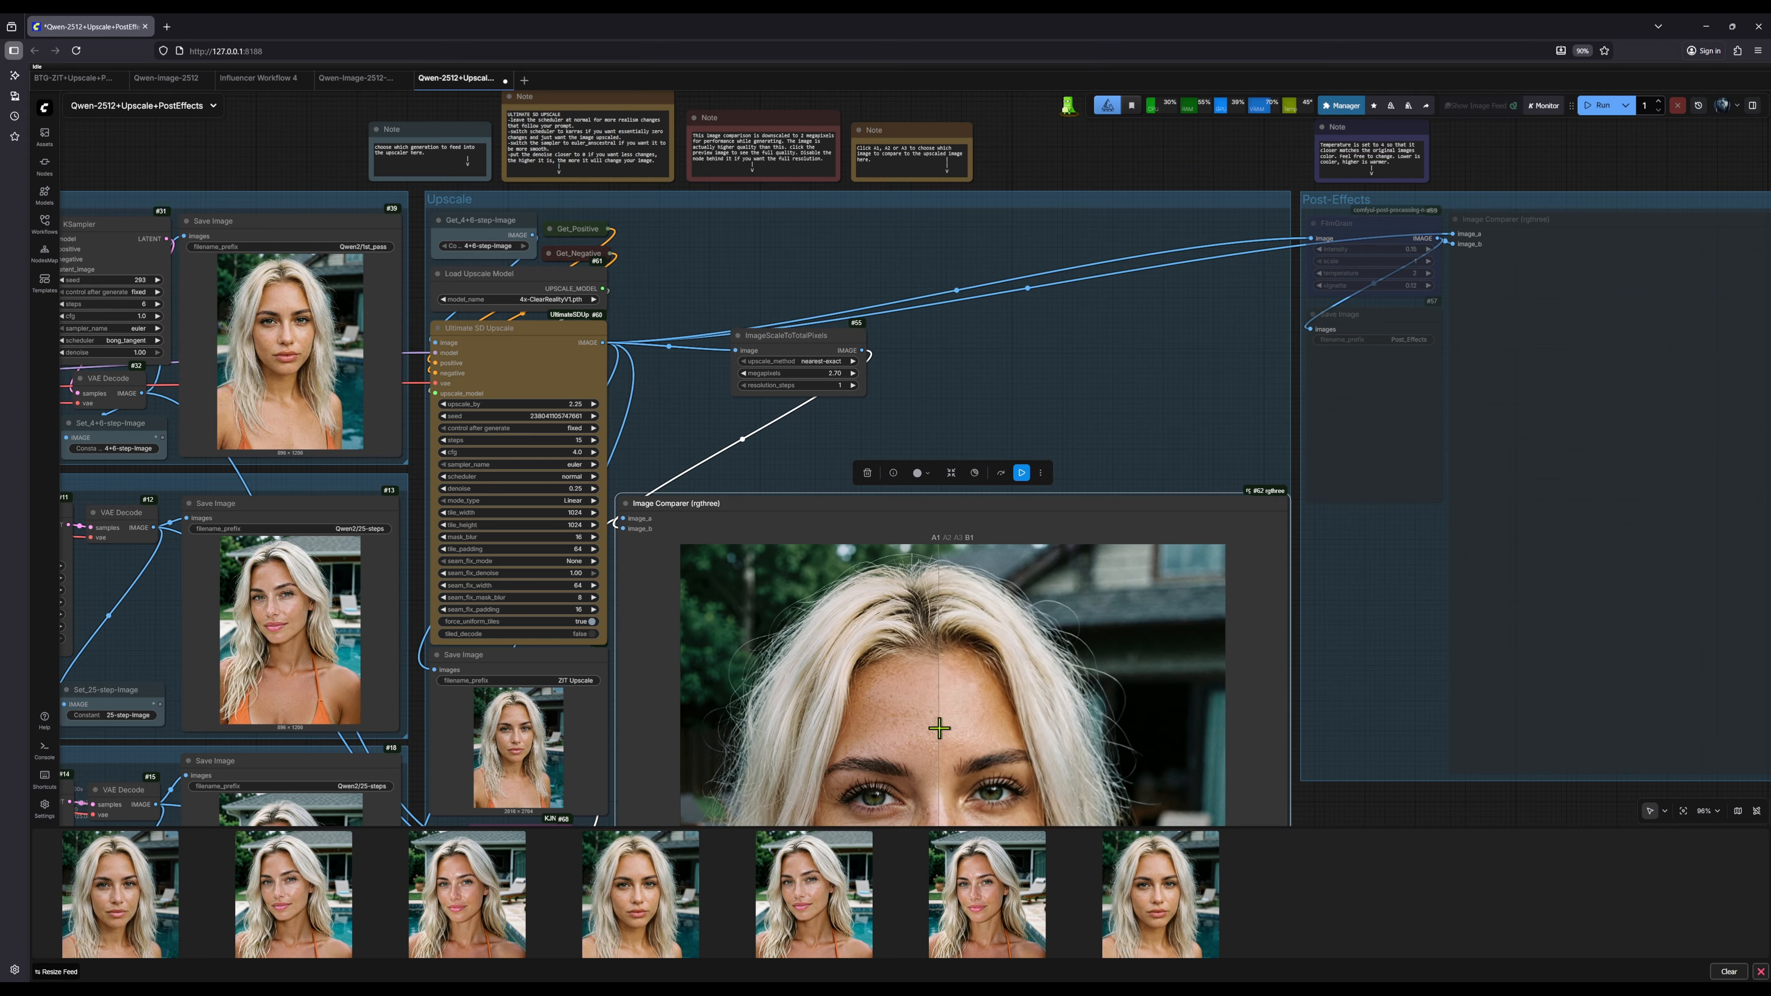
pyautogui.scroll(7, 931, 739)
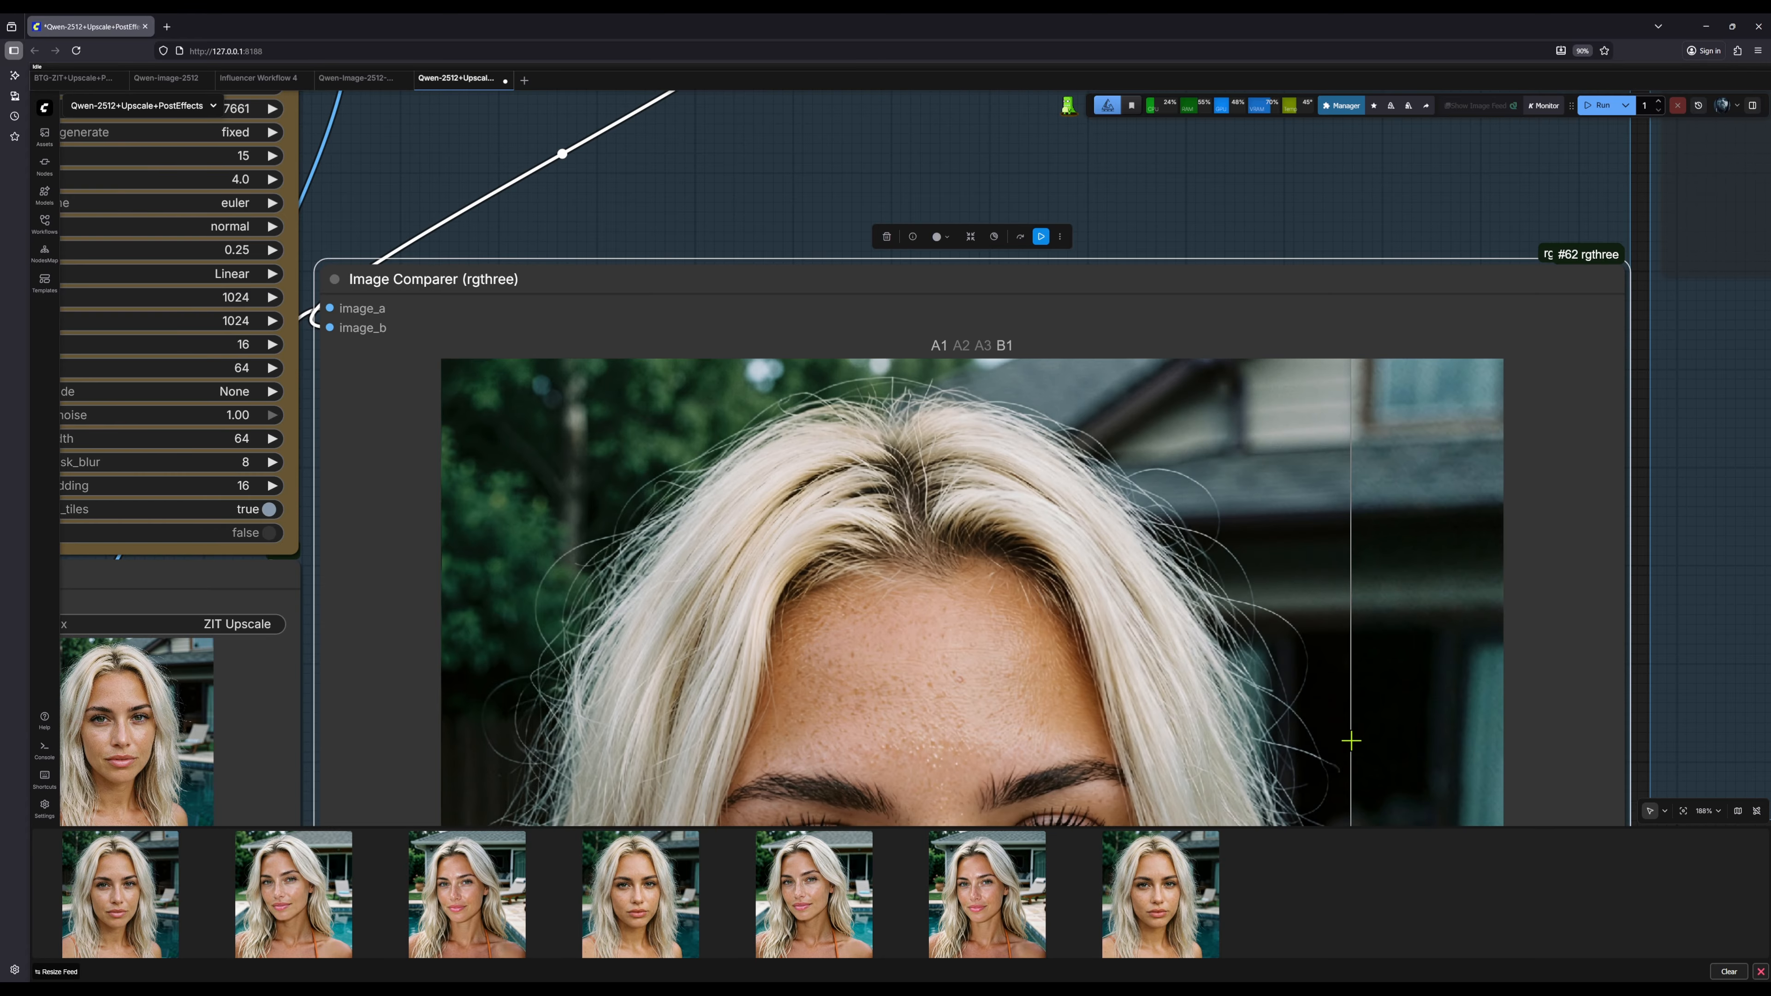
pyautogui.scroll(-5, 1290, 708)
pyautogui.scroll(-2, 1247, 688)
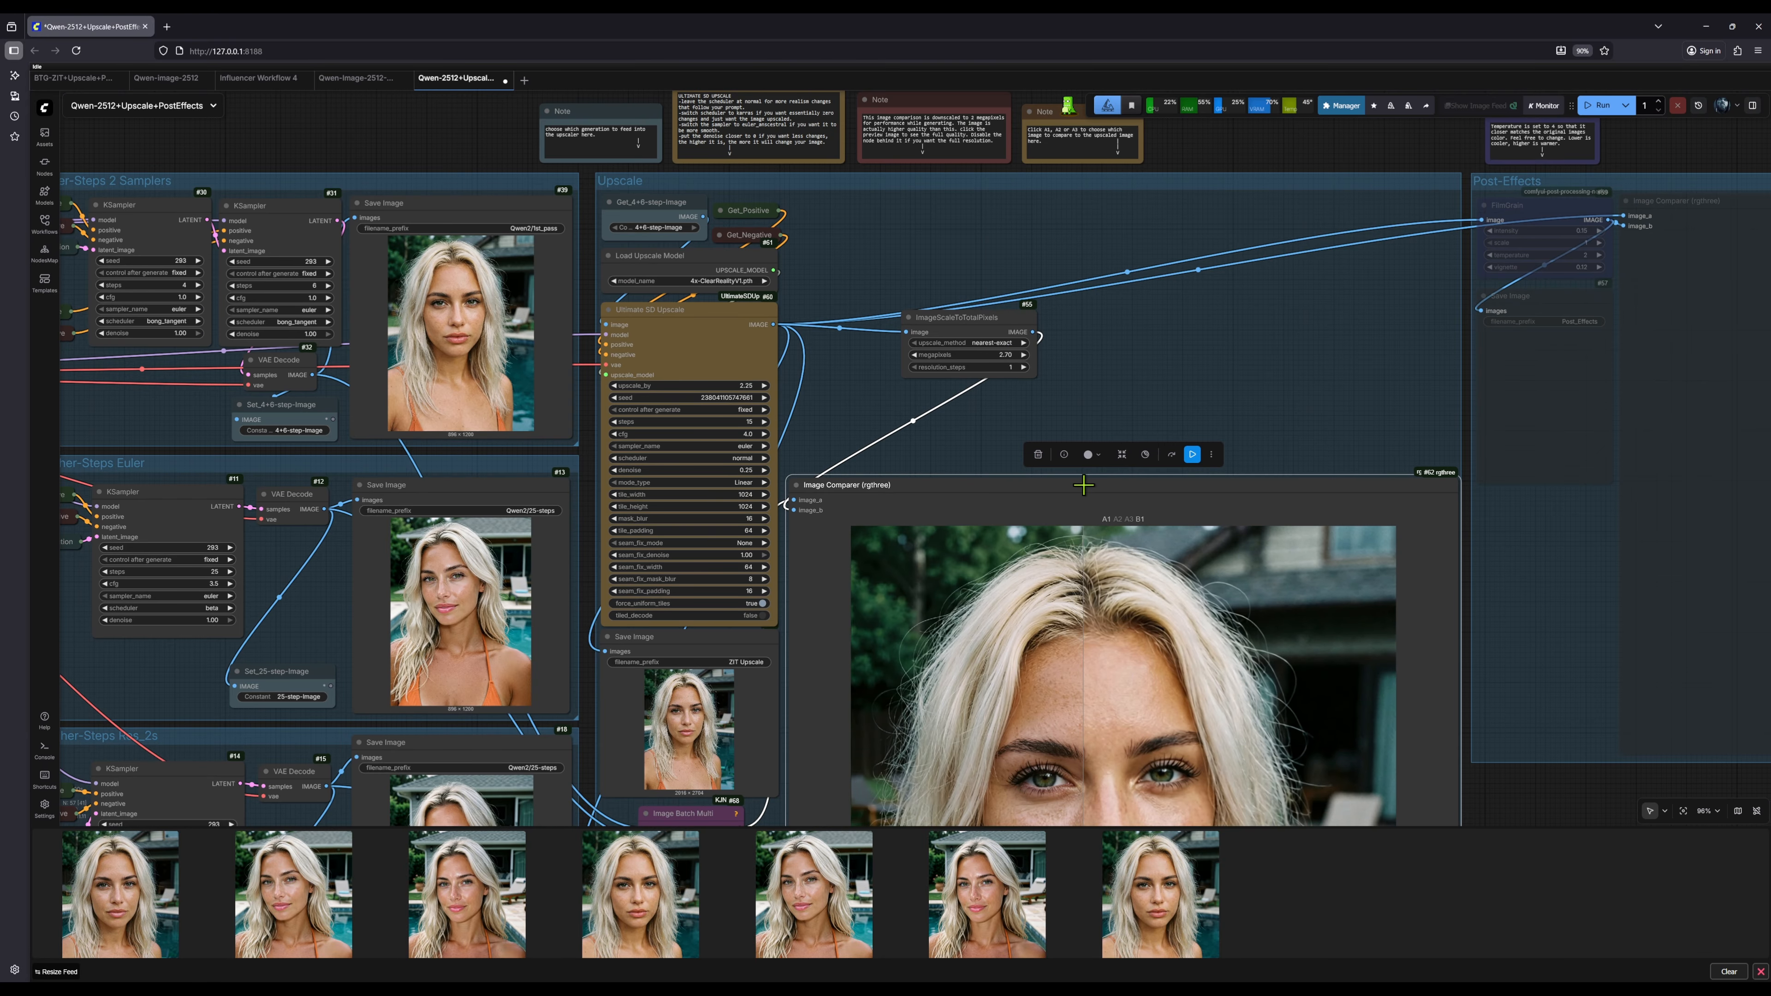
pyautogui.moveTo(1085, 488); pyautogui.dragTo(1080, 200)
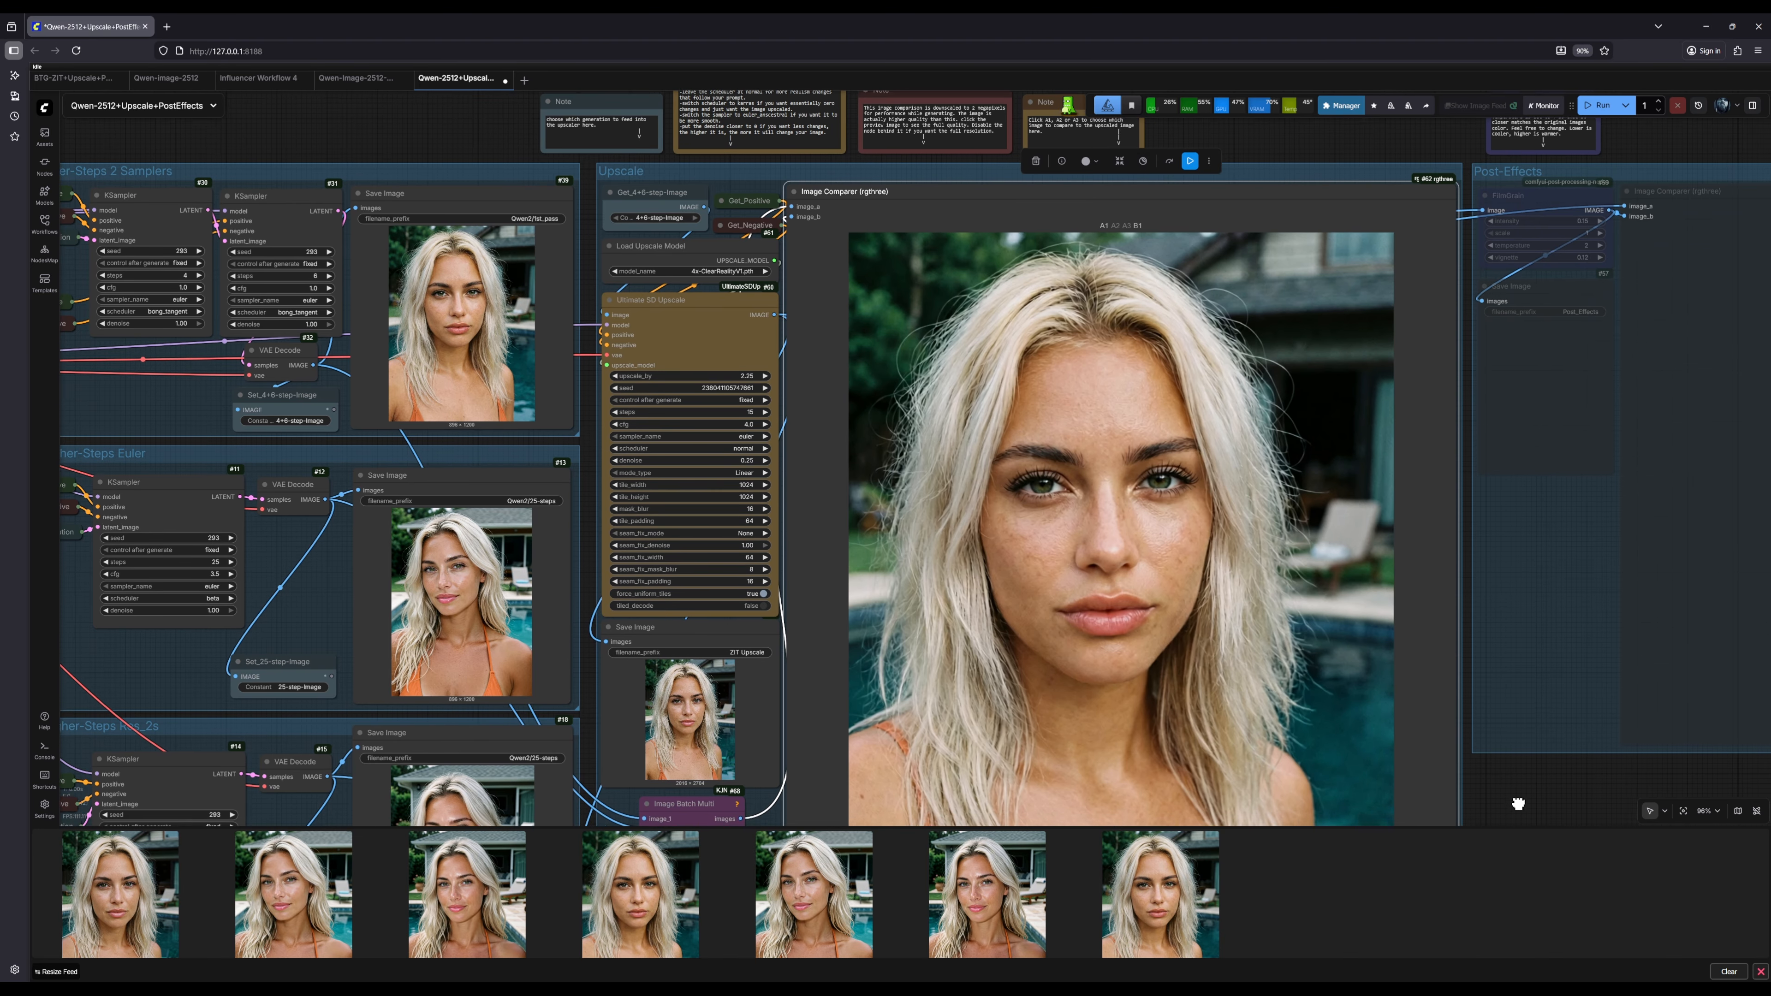
# Step: View the ZIT Upscale portrait enlarged from the image feed and return to the workflow overview
pyautogui.moveTo(1515, 802); pyautogui.dragTo(1415, 676)
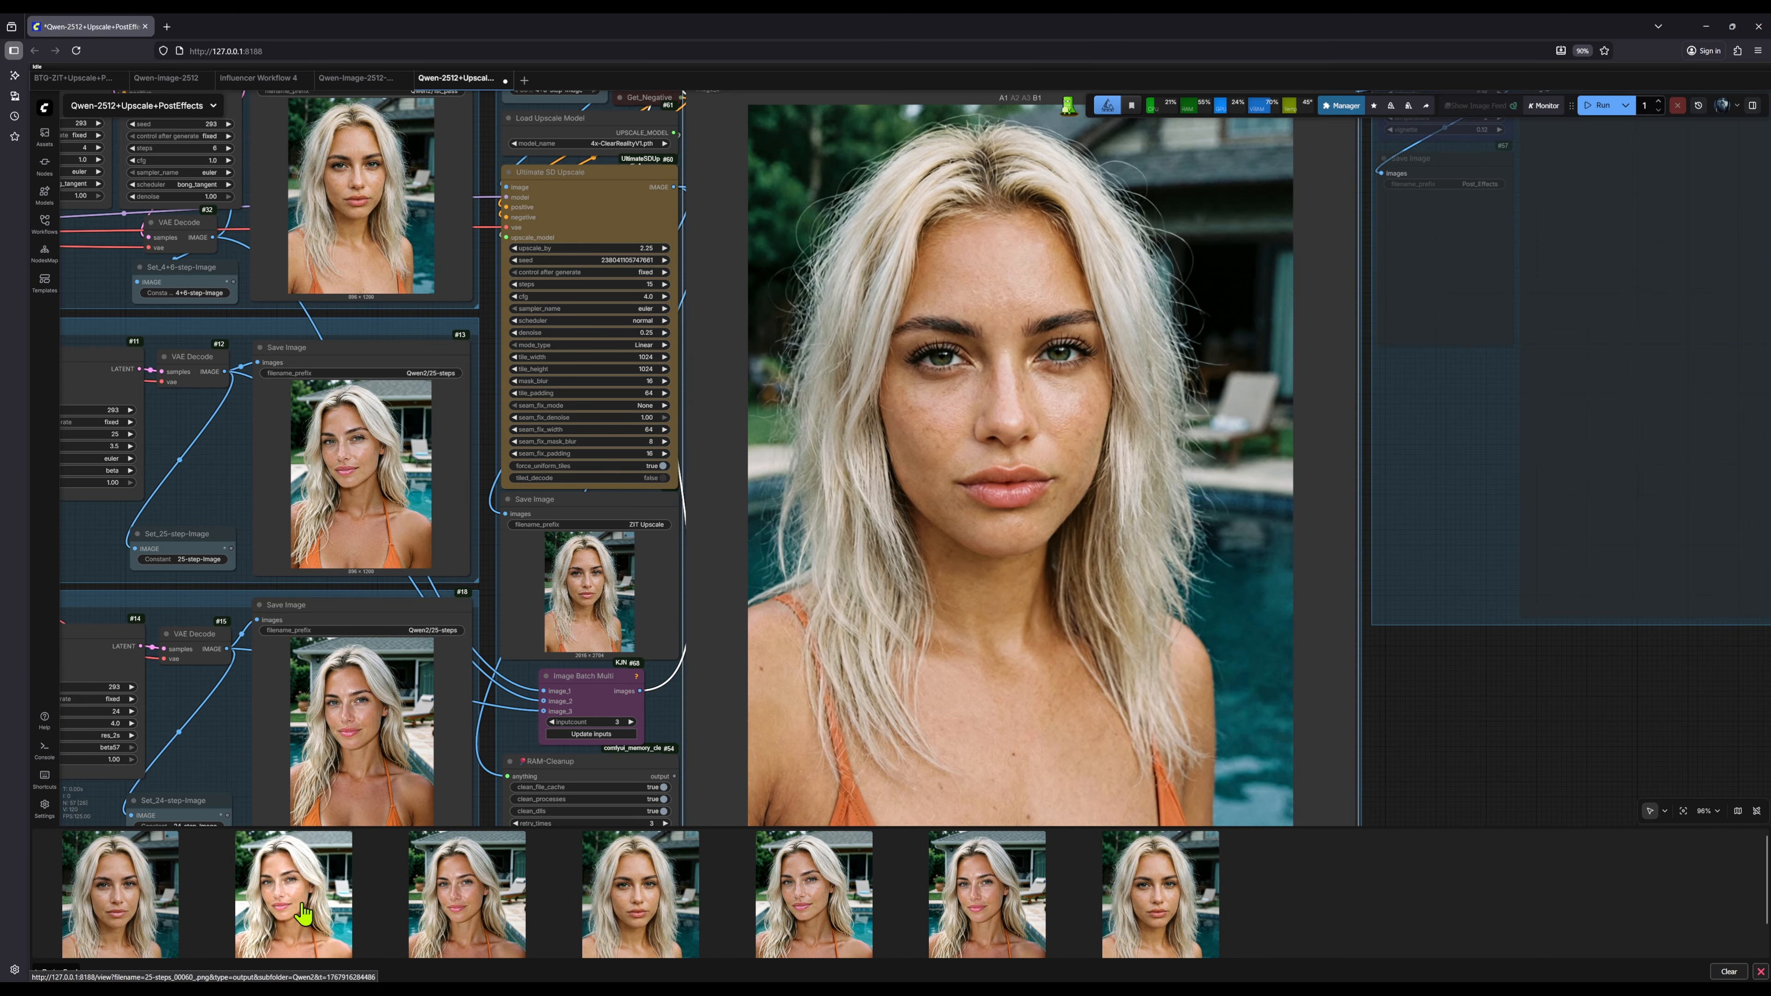
pyautogui.click(135, 918)
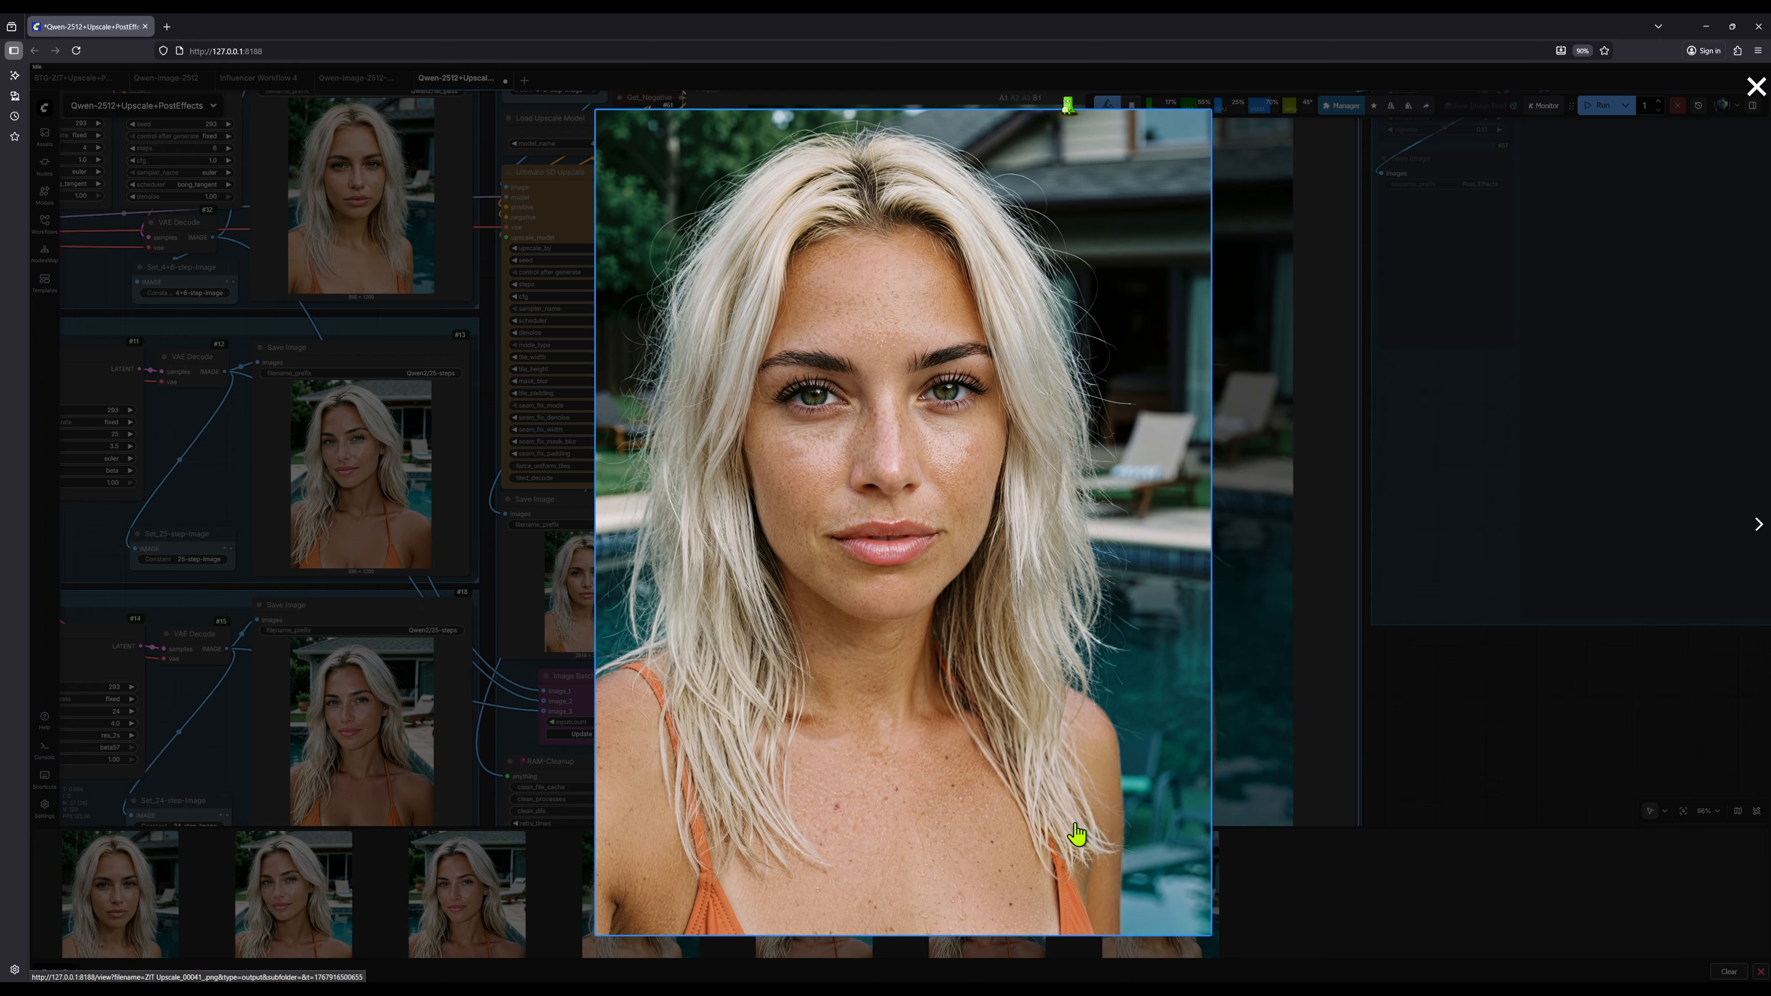
pyautogui.click(1323, 902)
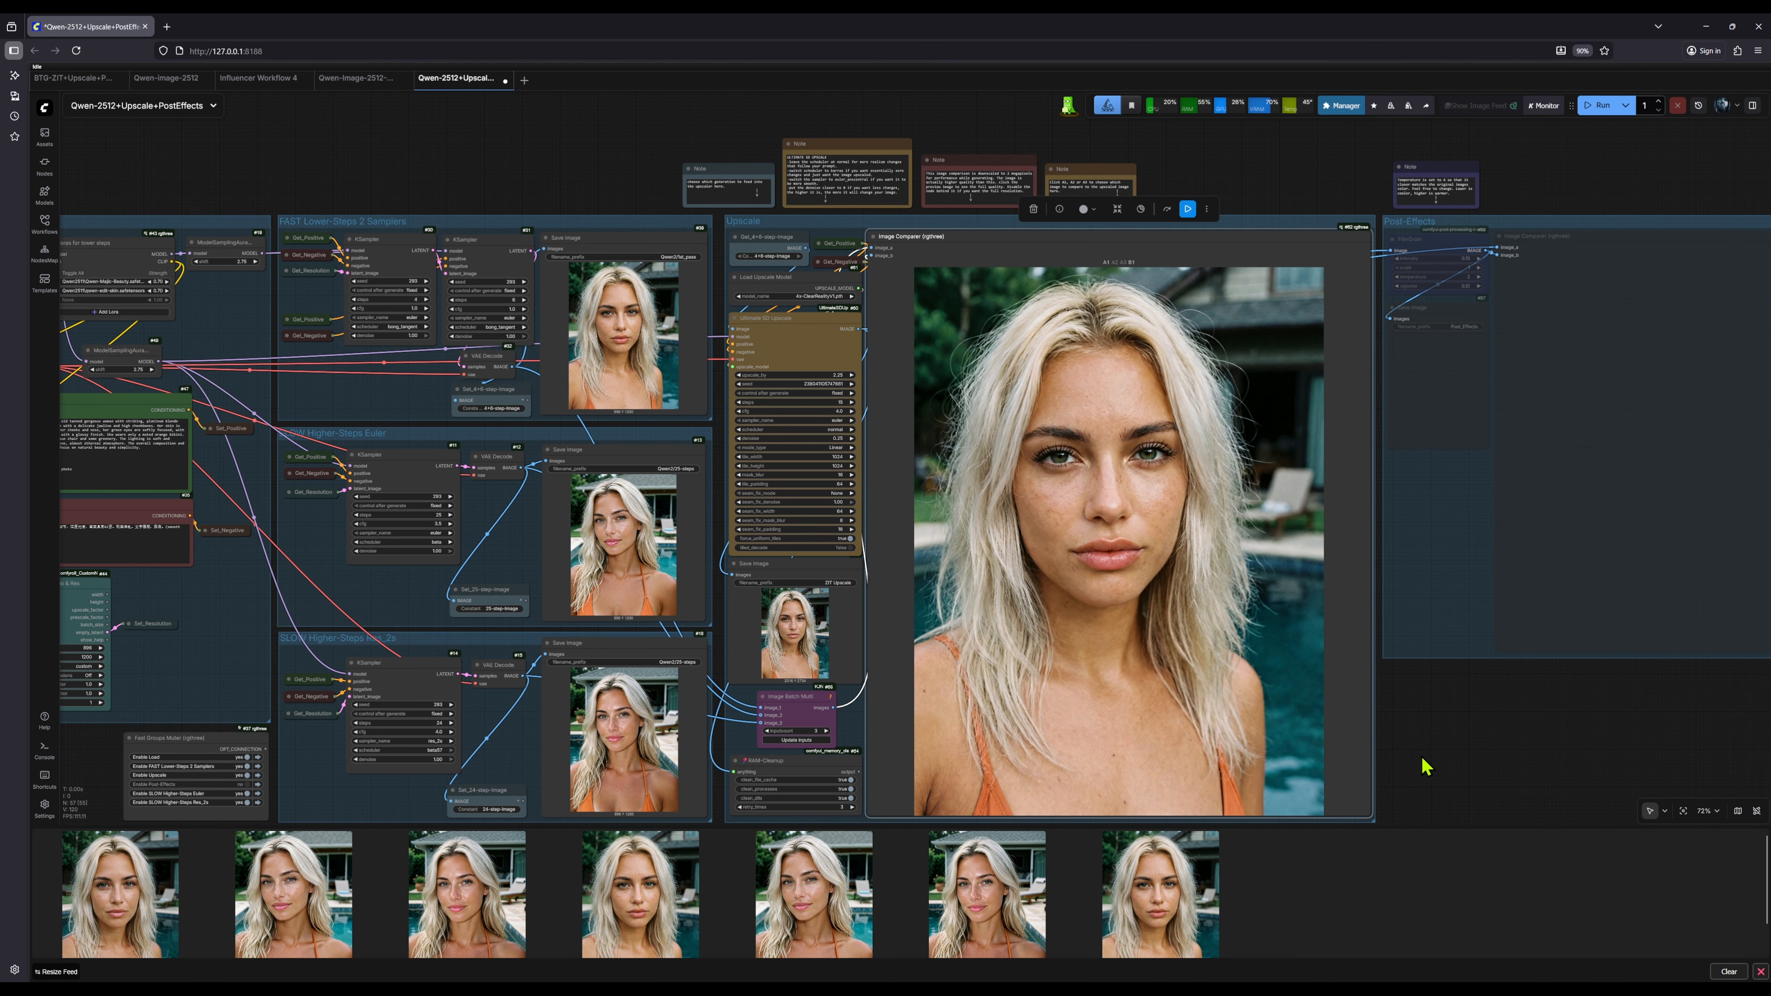
pyautogui.moveTo(1422, 759); pyautogui.dragTo(1485, 687)
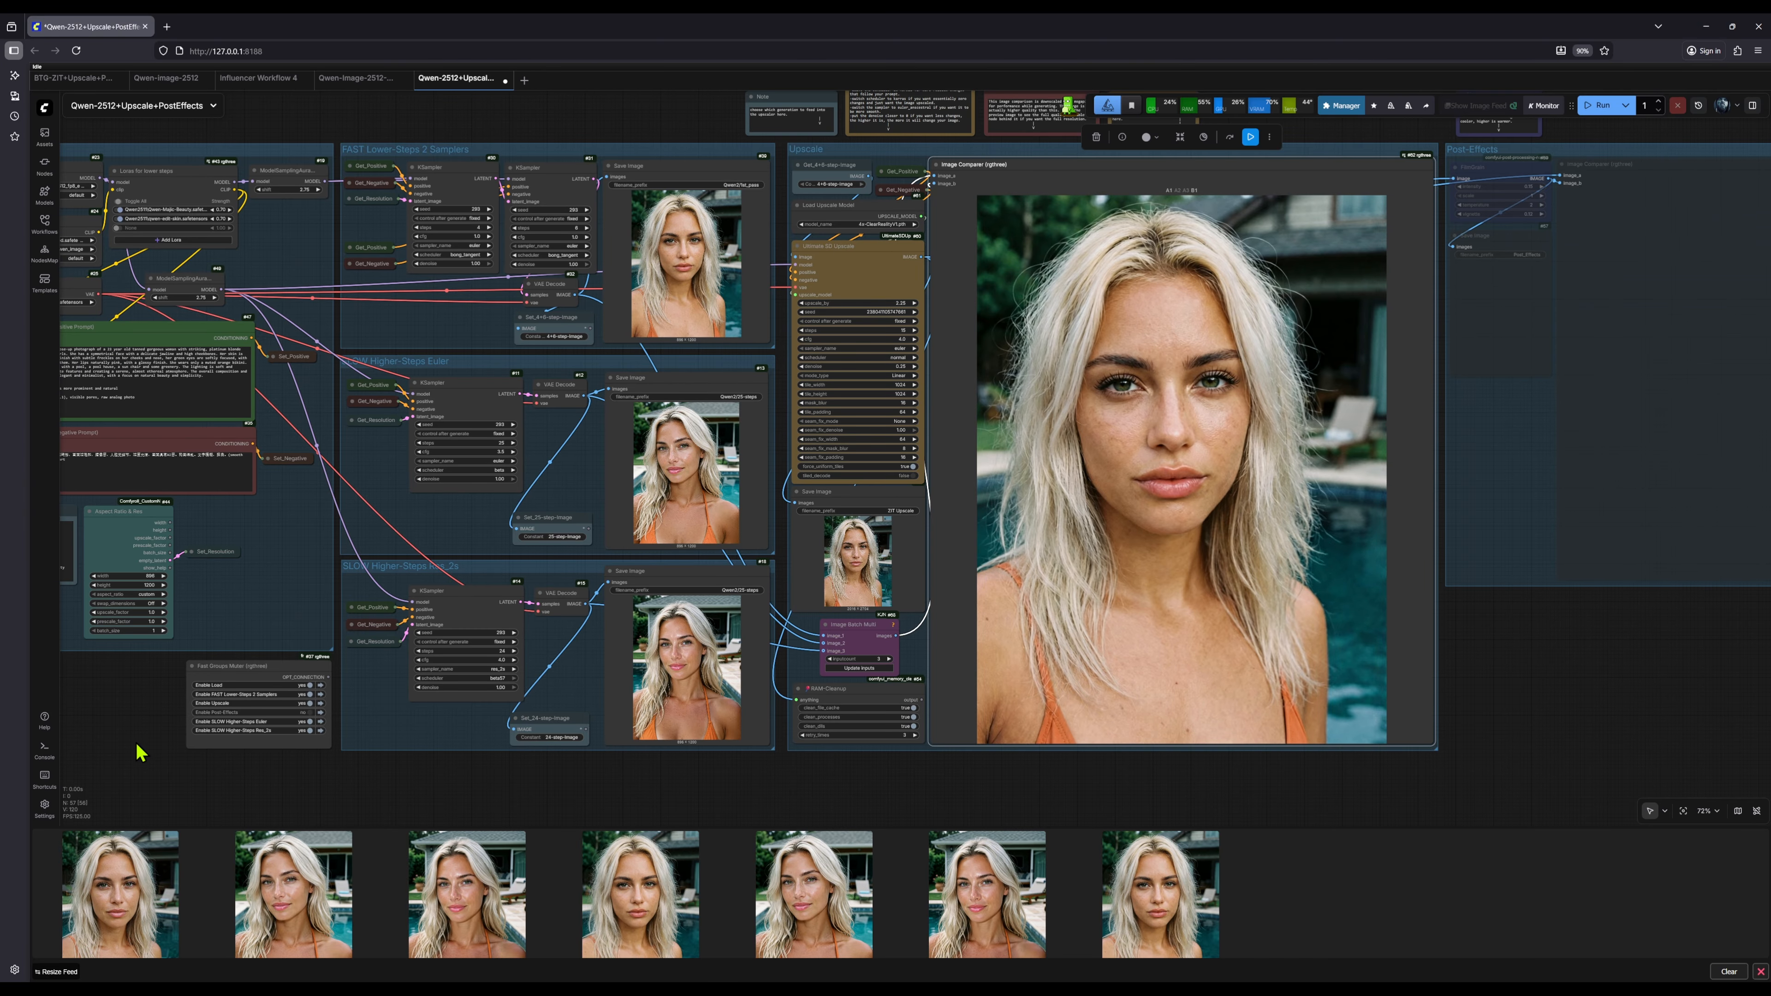
# Step: Compare the newest upscaled portrait with the earlier upscaled portraits by viewing them enlarged from the image feed
pyautogui.hscroll(-5, 139, 753)
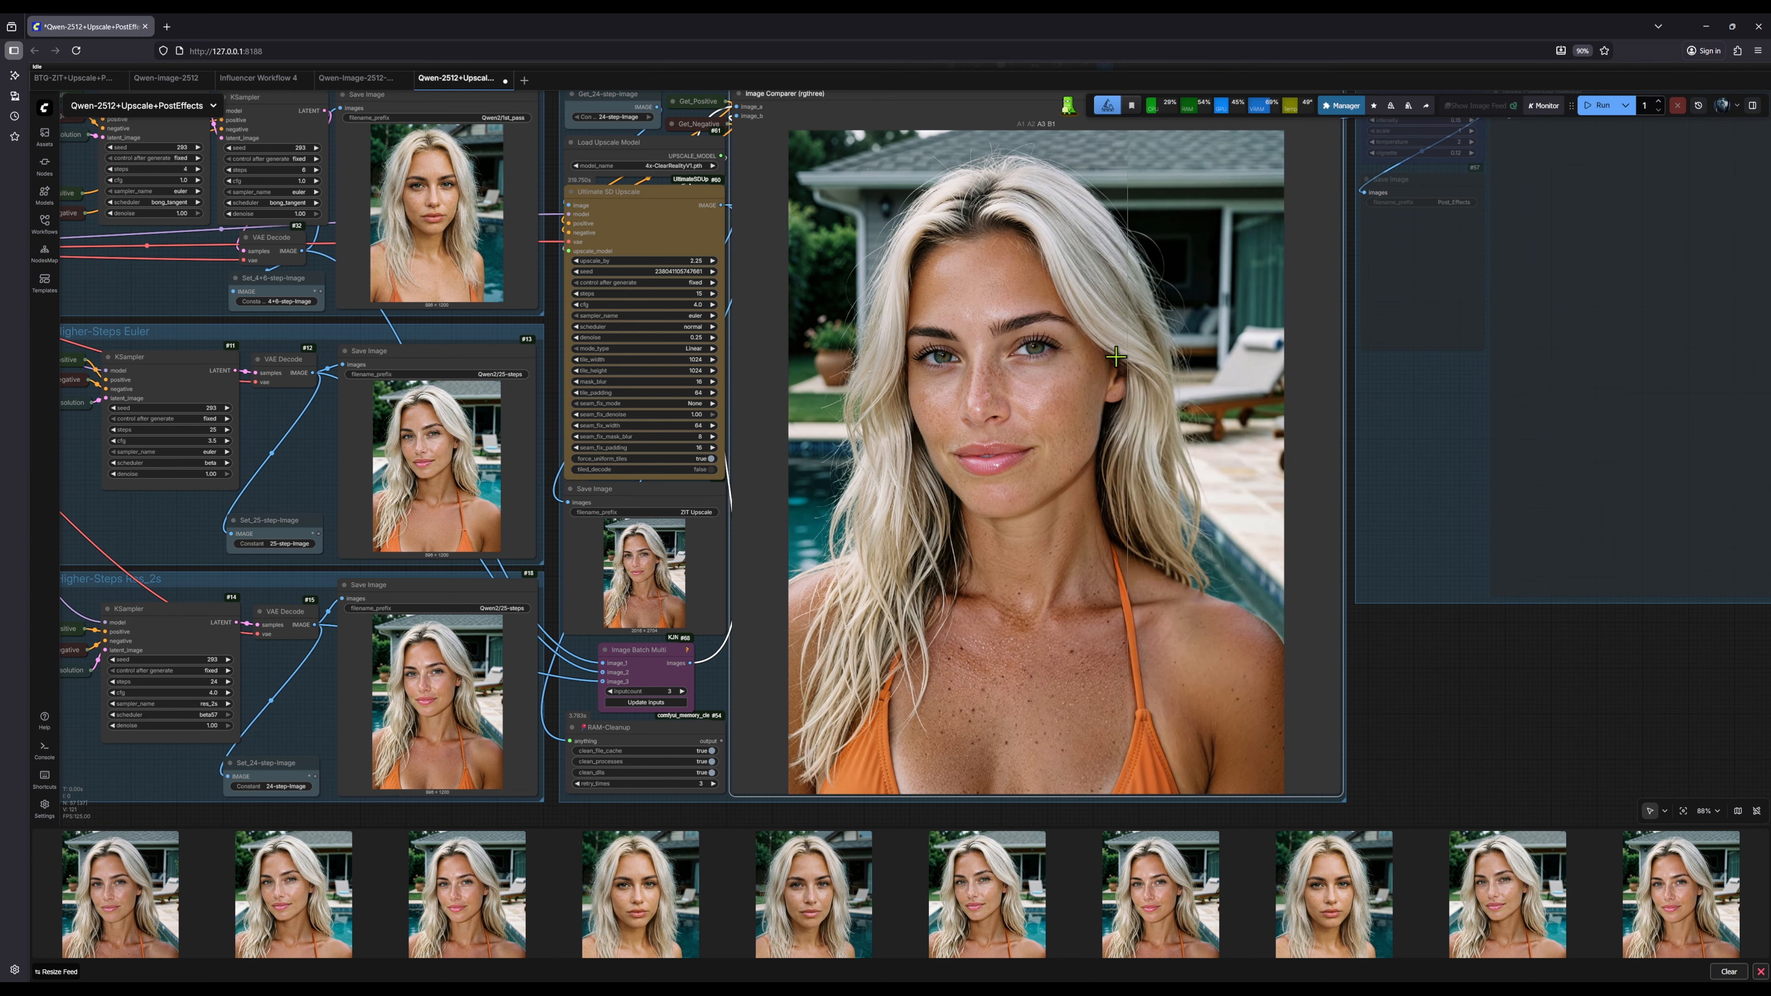
pyautogui.click(132, 916)
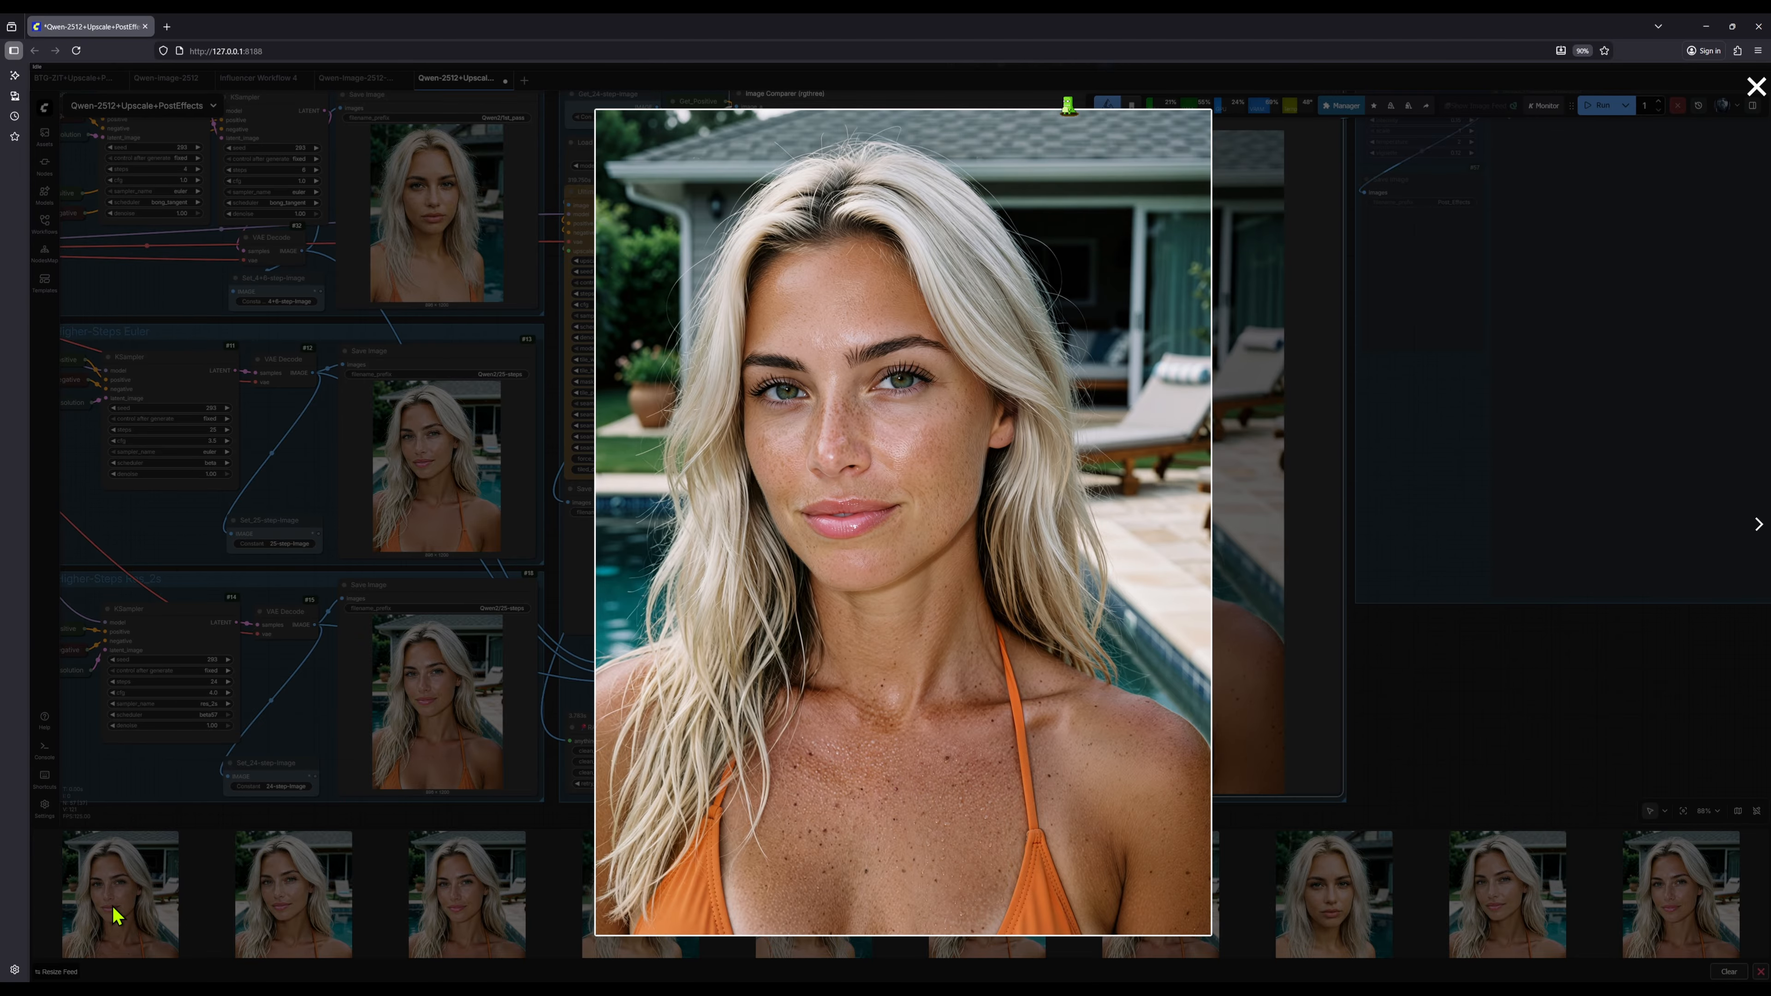
pyautogui.click(622, 957)
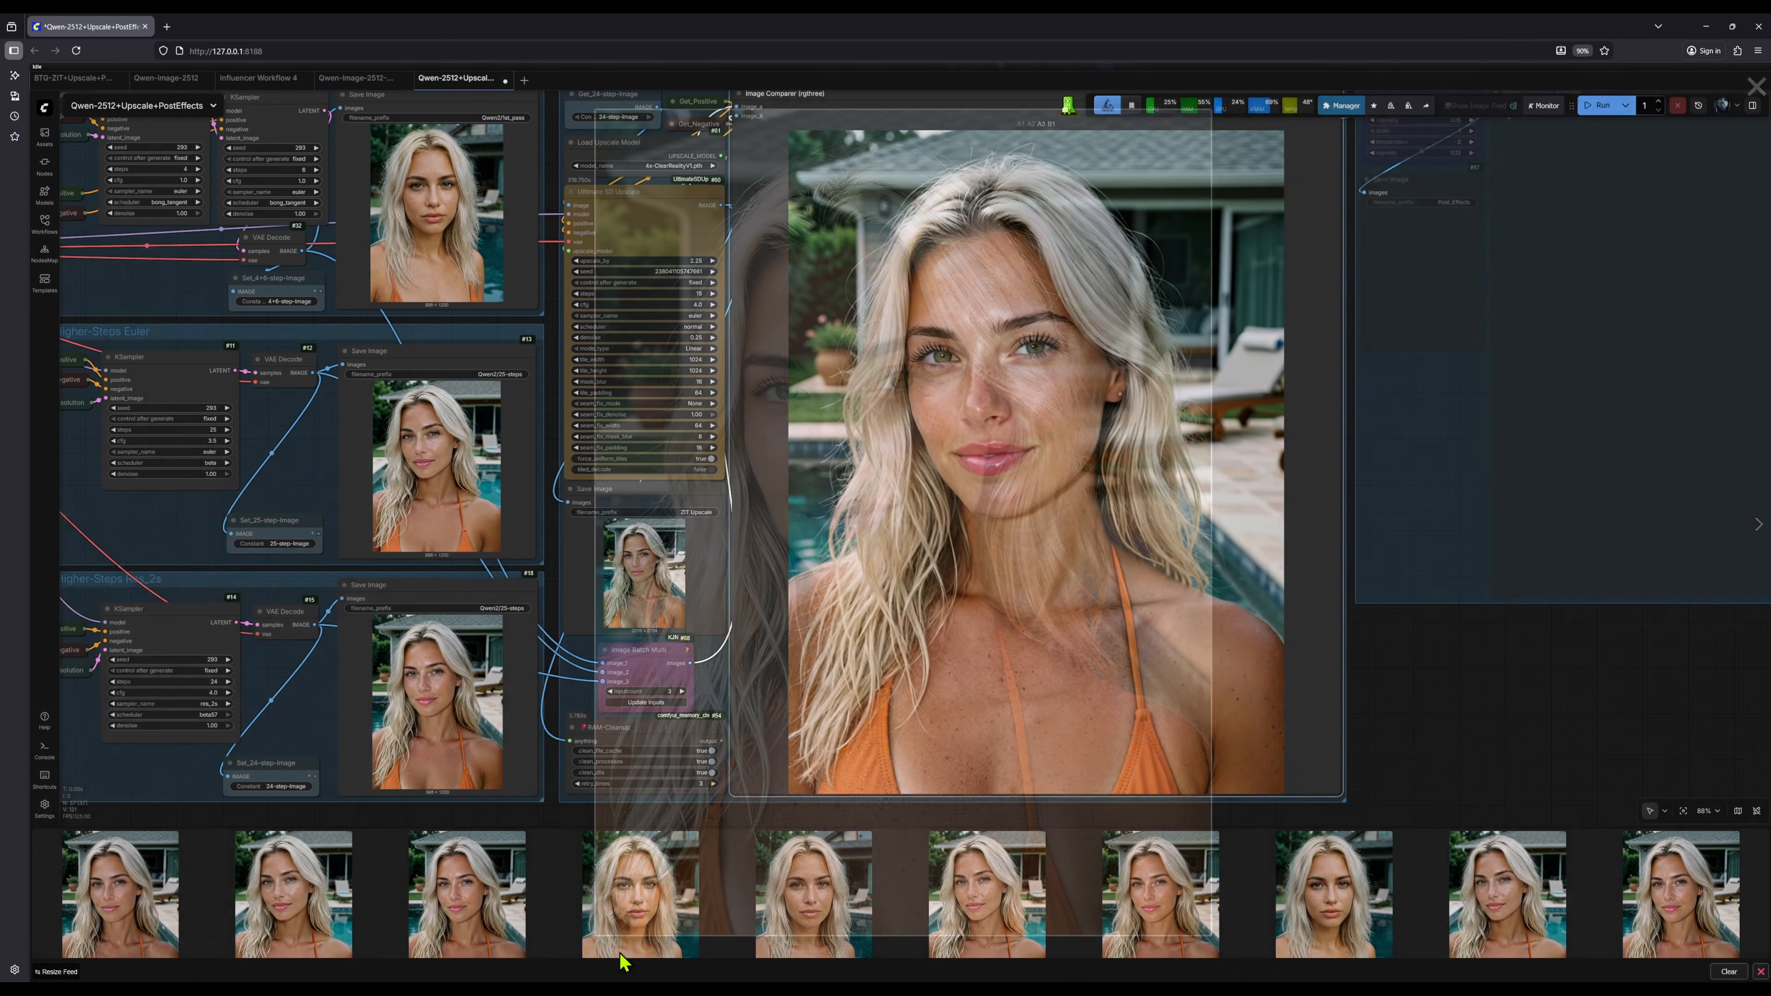
pyautogui.click(629, 935)
pyautogui.click(629, 934)
pyautogui.click(771, 938)
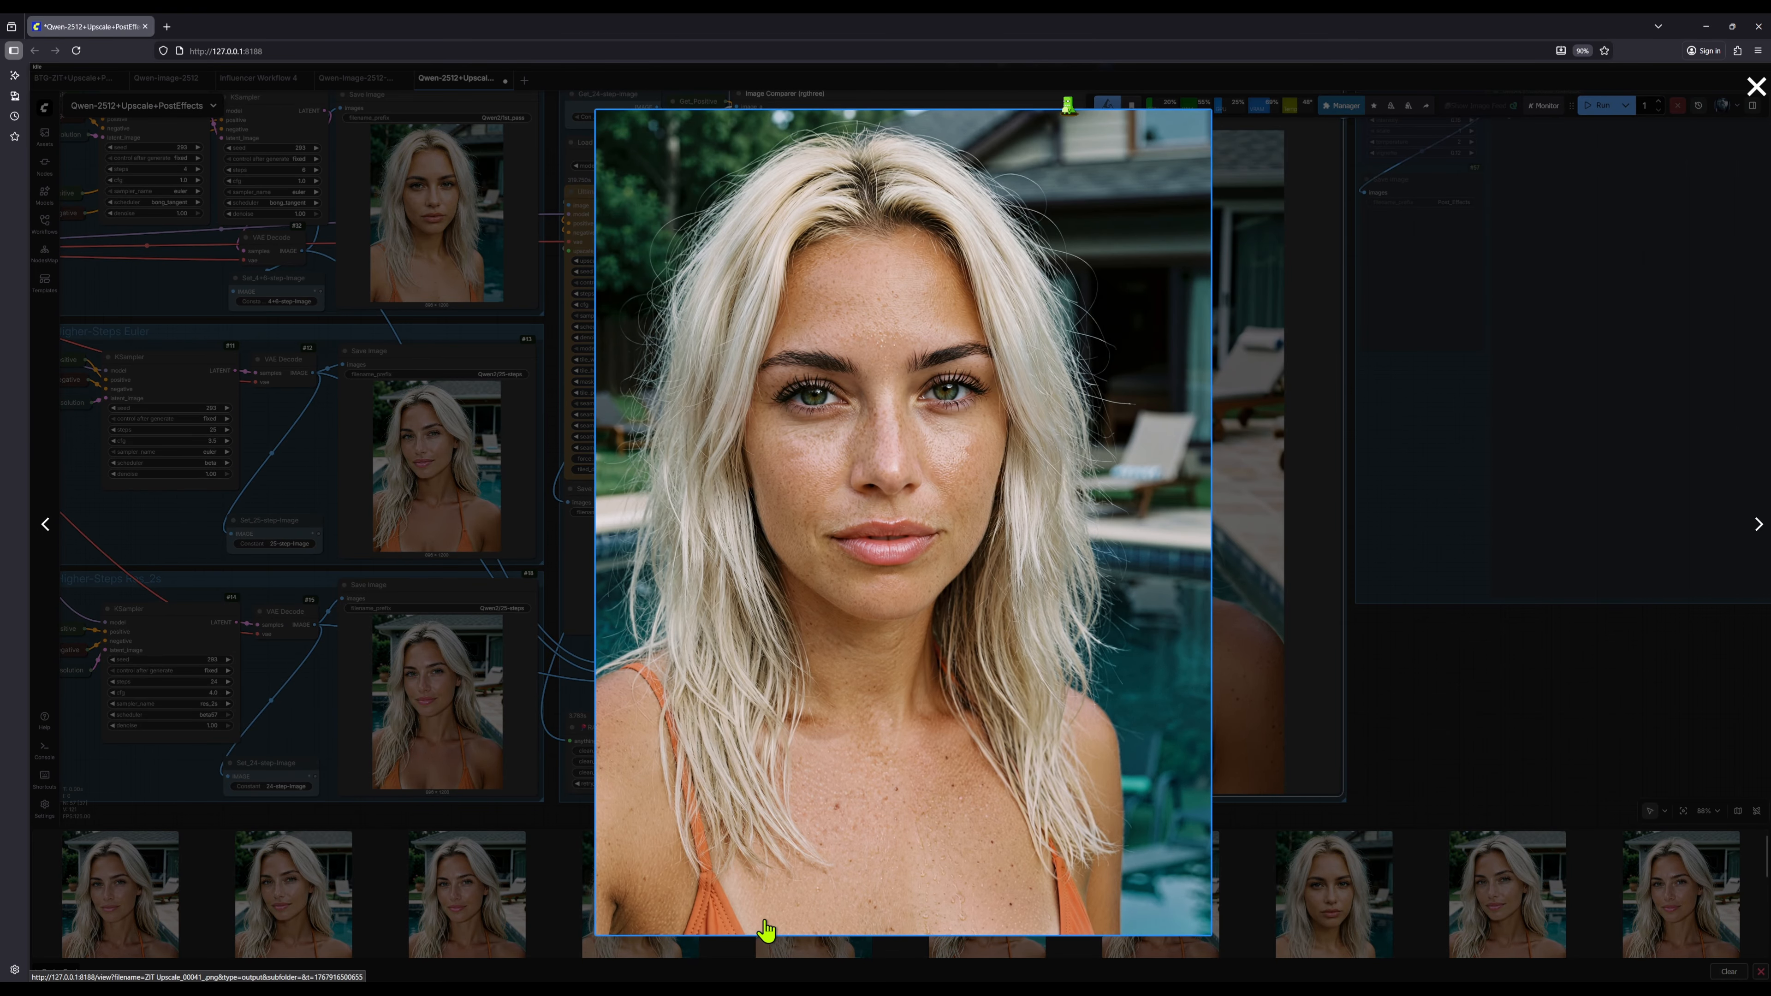
pyautogui.click(117, 899)
pyautogui.click(119, 899)
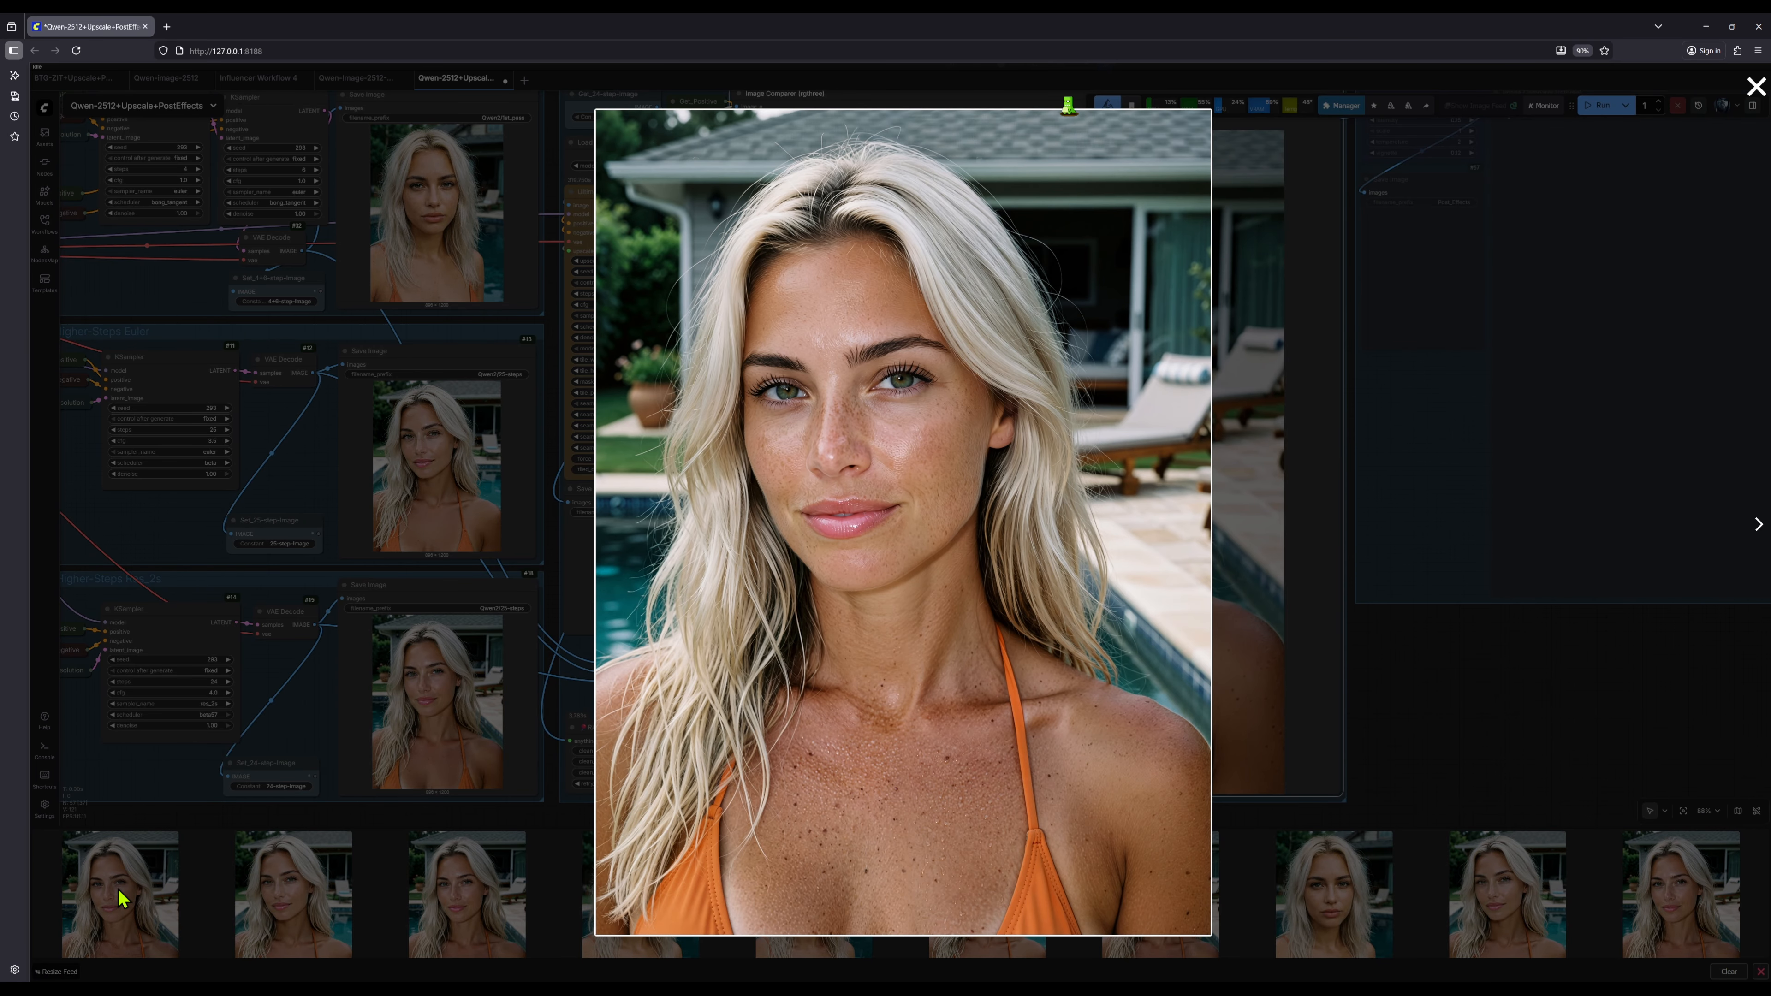
pyautogui.click(119, 899)
pyautogui.click(644, 907)
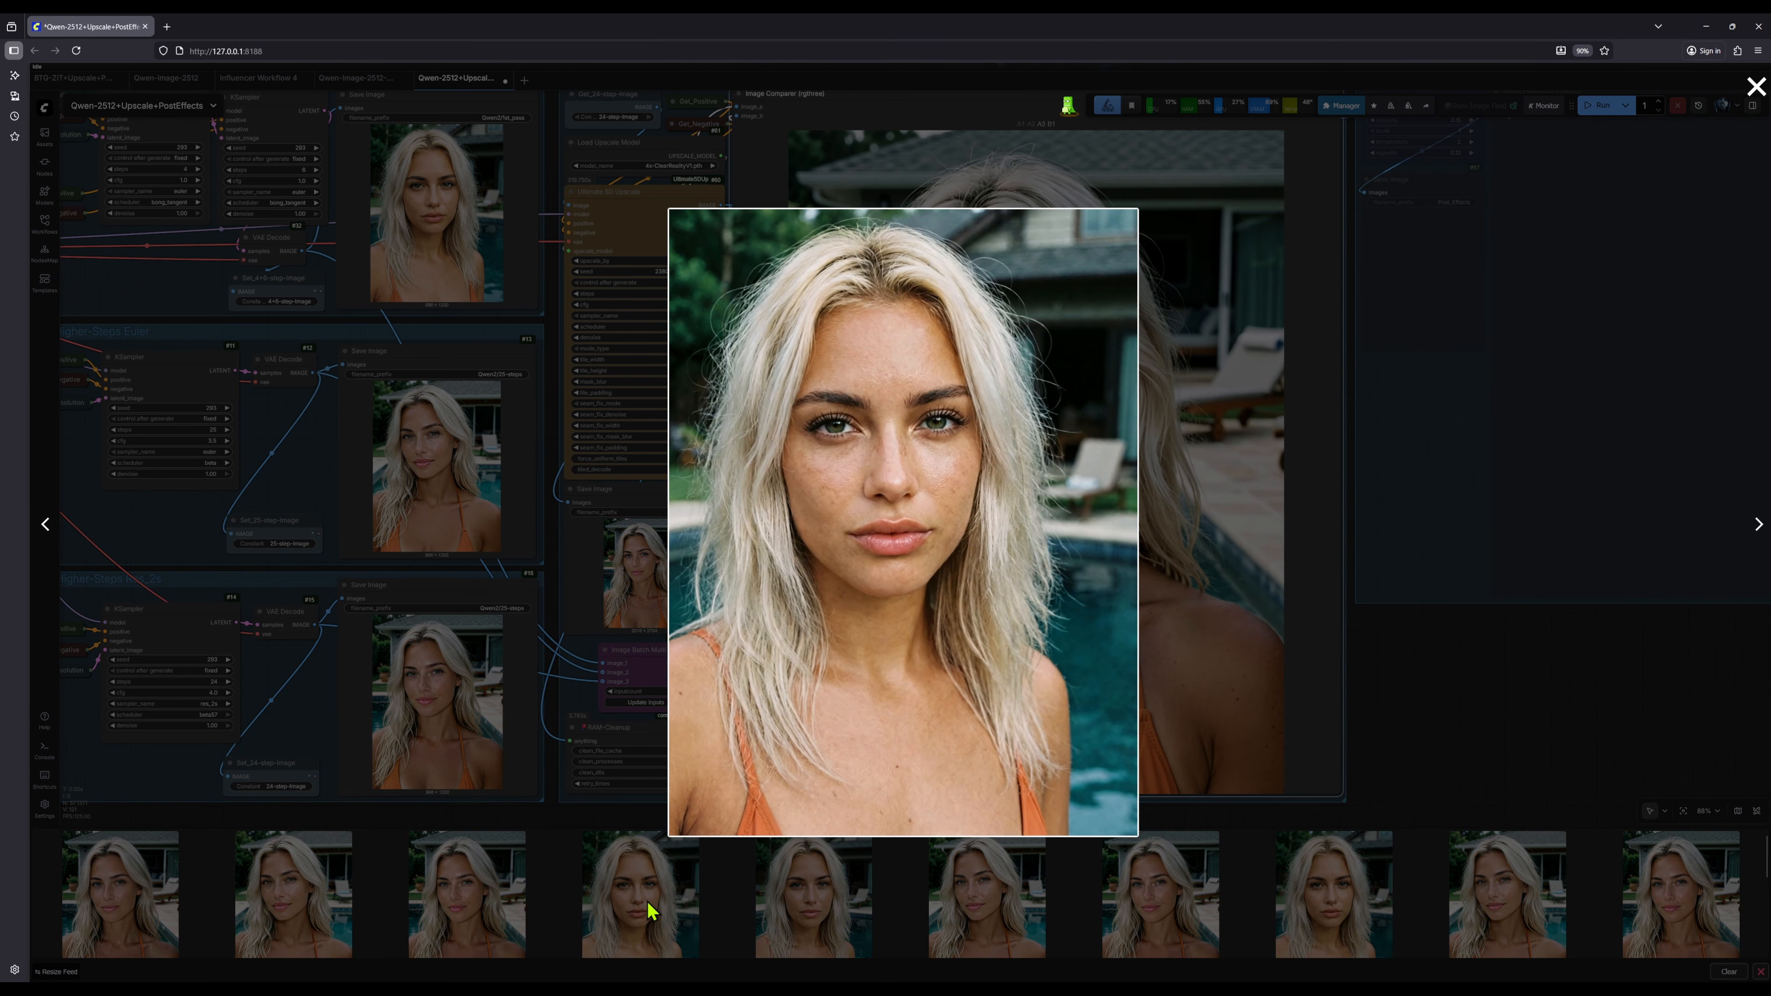
pyautogui.click(648, 911)
pyautogui.click(809, 918)
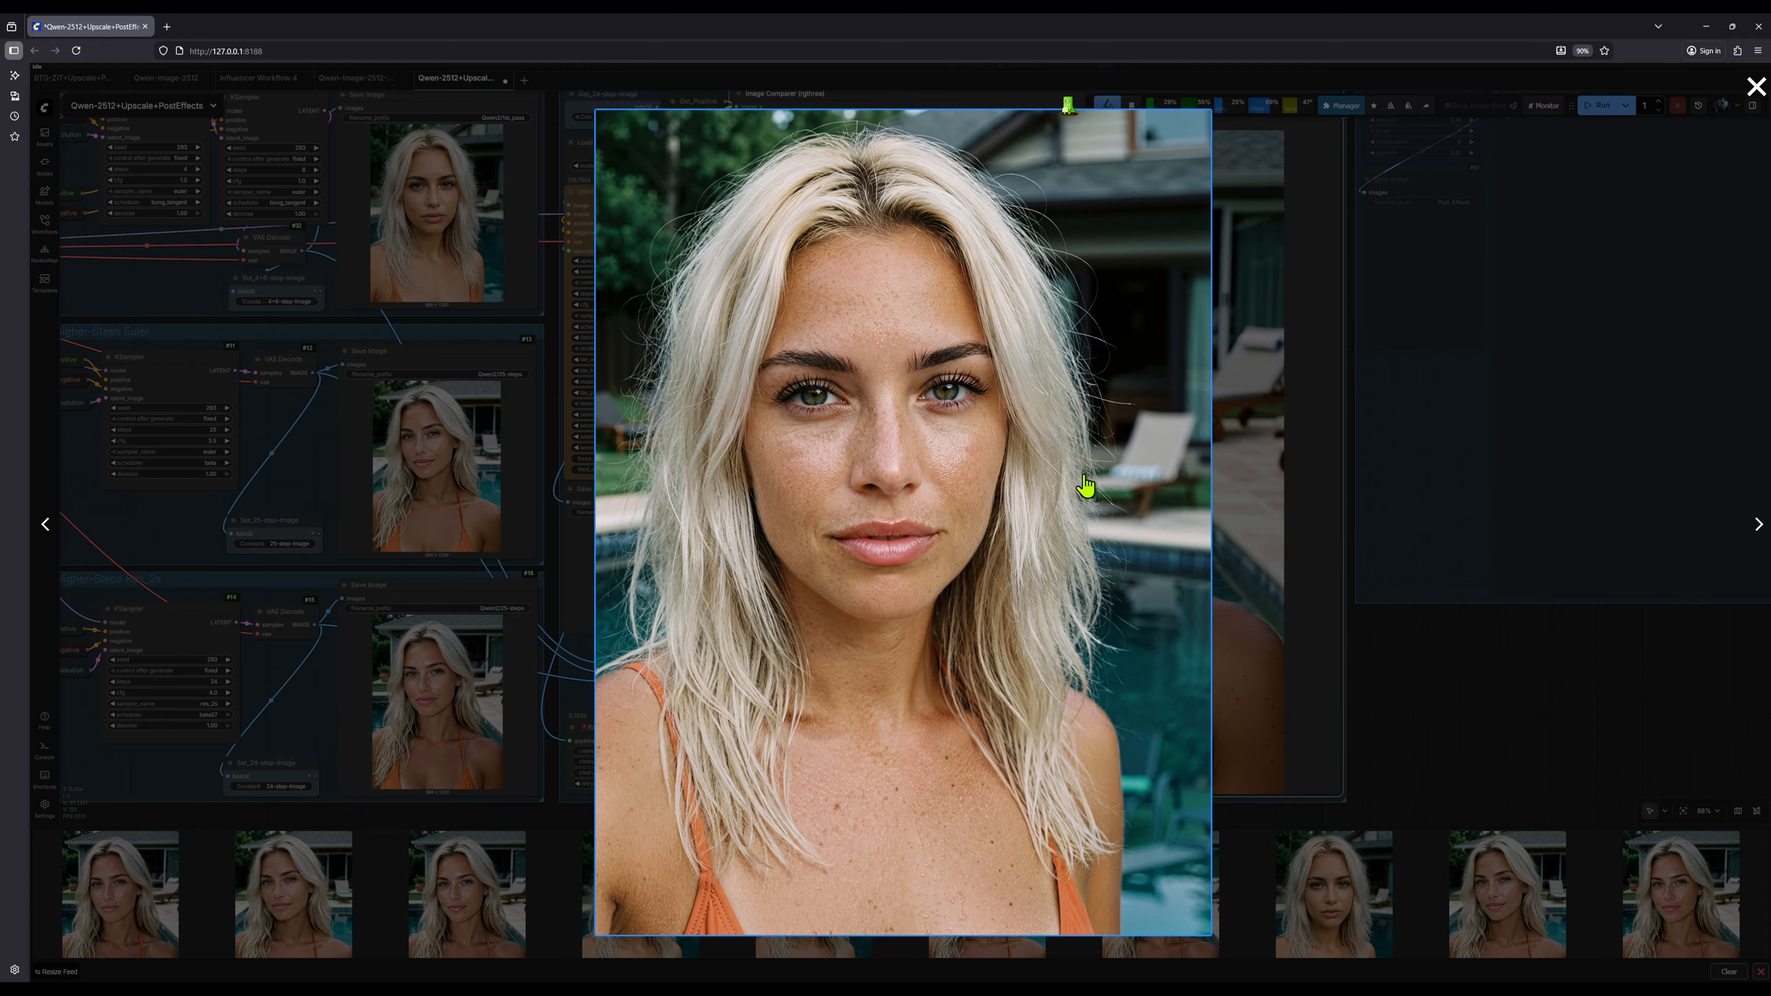
pyautogui.click(554, 270)
# Step: Disable the SLOW Higher-Steps Euler and SLOW Higher-Steps Res_2s groups in the Fast Groups Muter
pyautogui.moveTo(554, 270); pyautogui.dragTo(1057, 283)
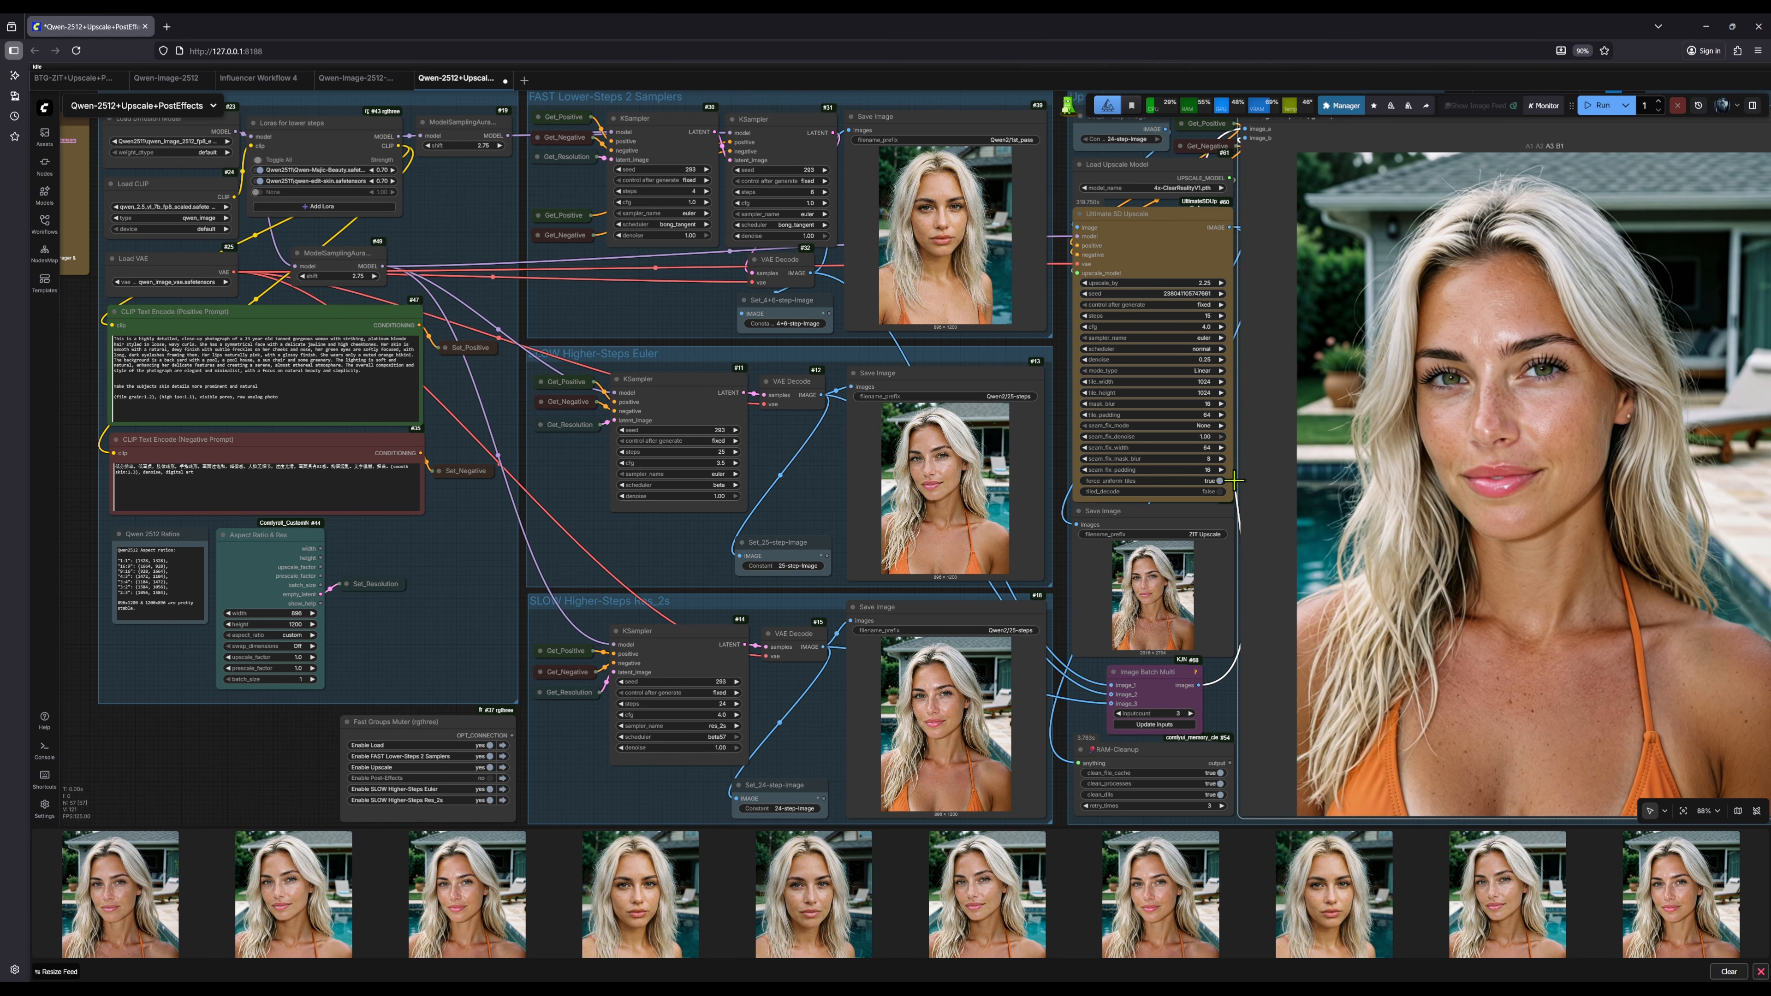
pyautogui.moveTo(305, 785); pyautogui.dragTo(266, 724)
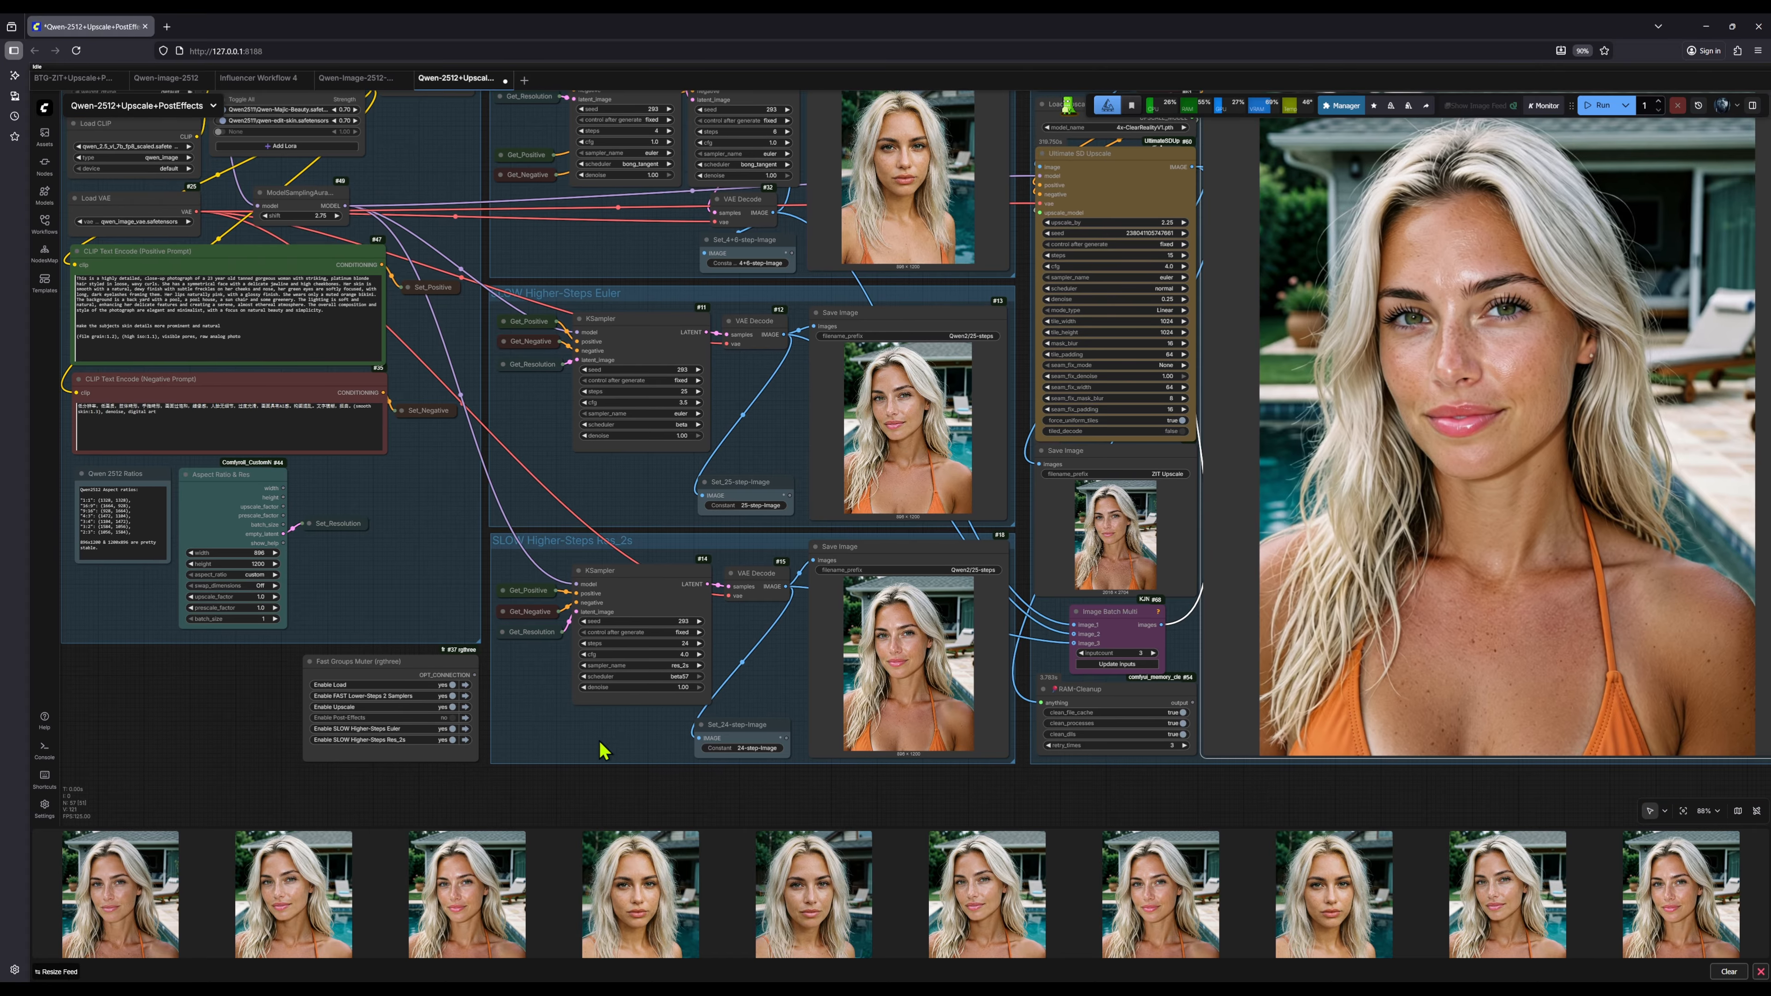
pyautogui.moveTo(1083, 795); pyautogui.dragTo(946, 849)
pyautogui.moveTo(1760, 704); pyautogui.dragTo(1555, 601)
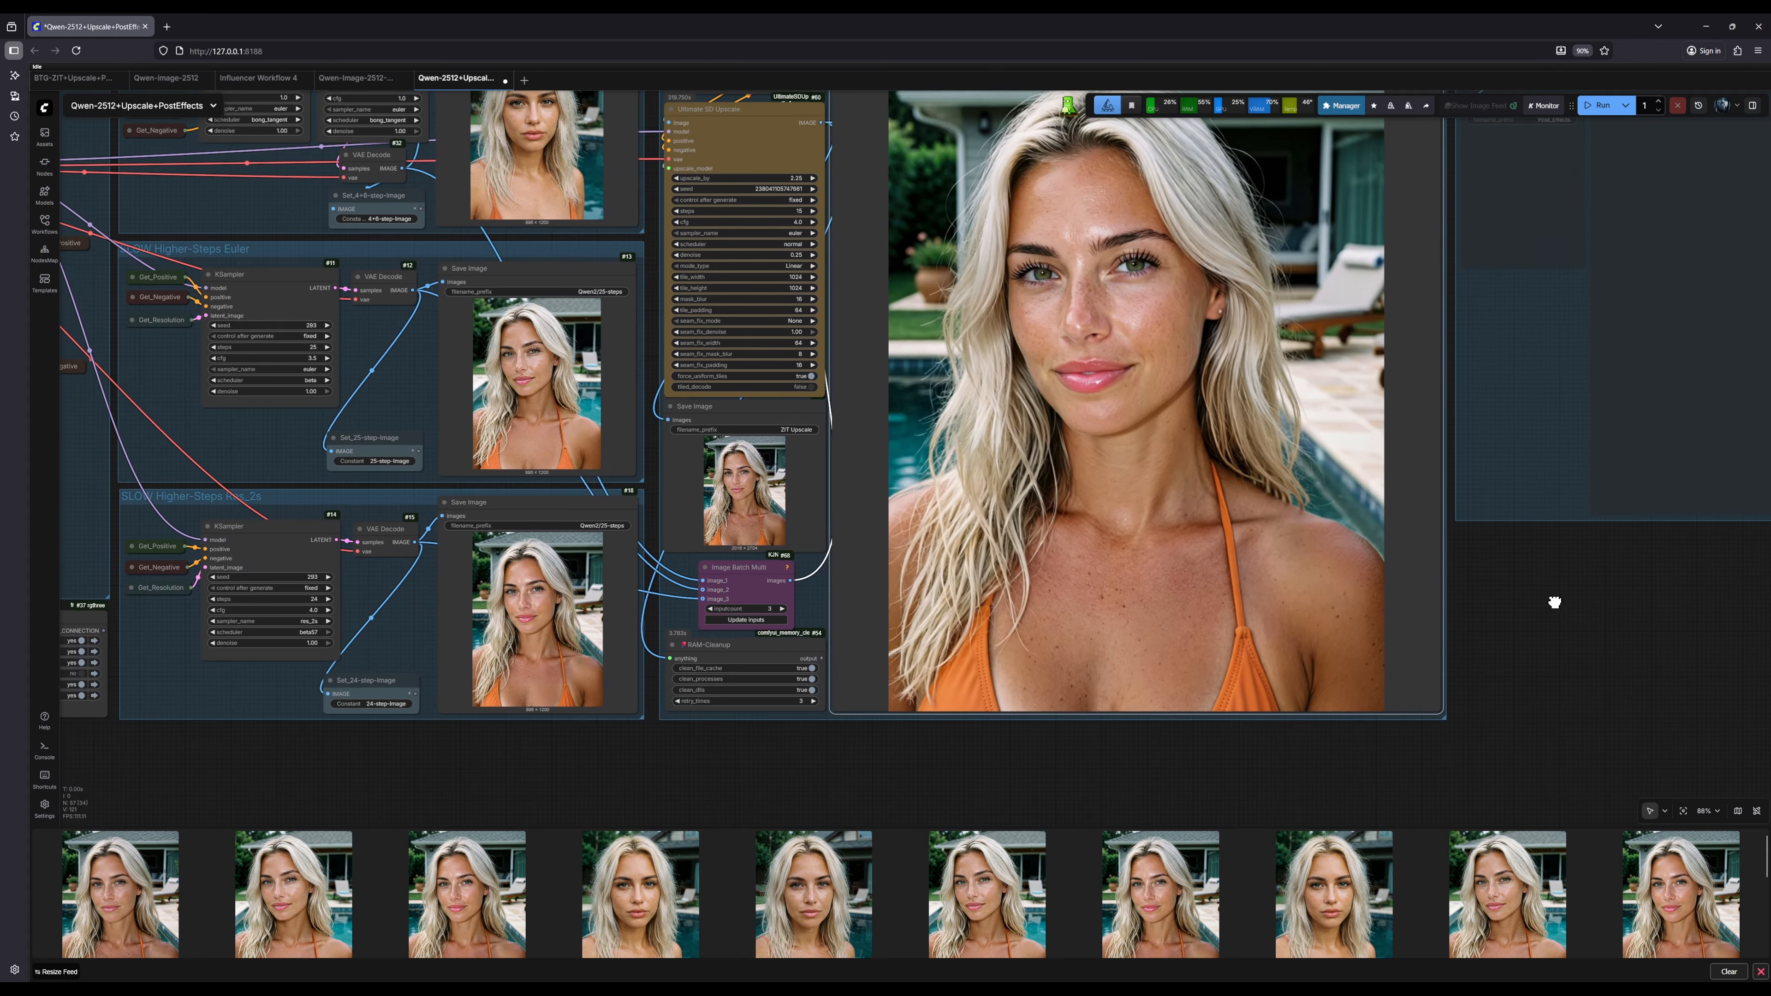
pyautogui.moveTo(620, 806); pyautogui.dragTo(842, 819)
pyautogui.moveTo(423, 795); pyautogui.dragTo(595, 800)
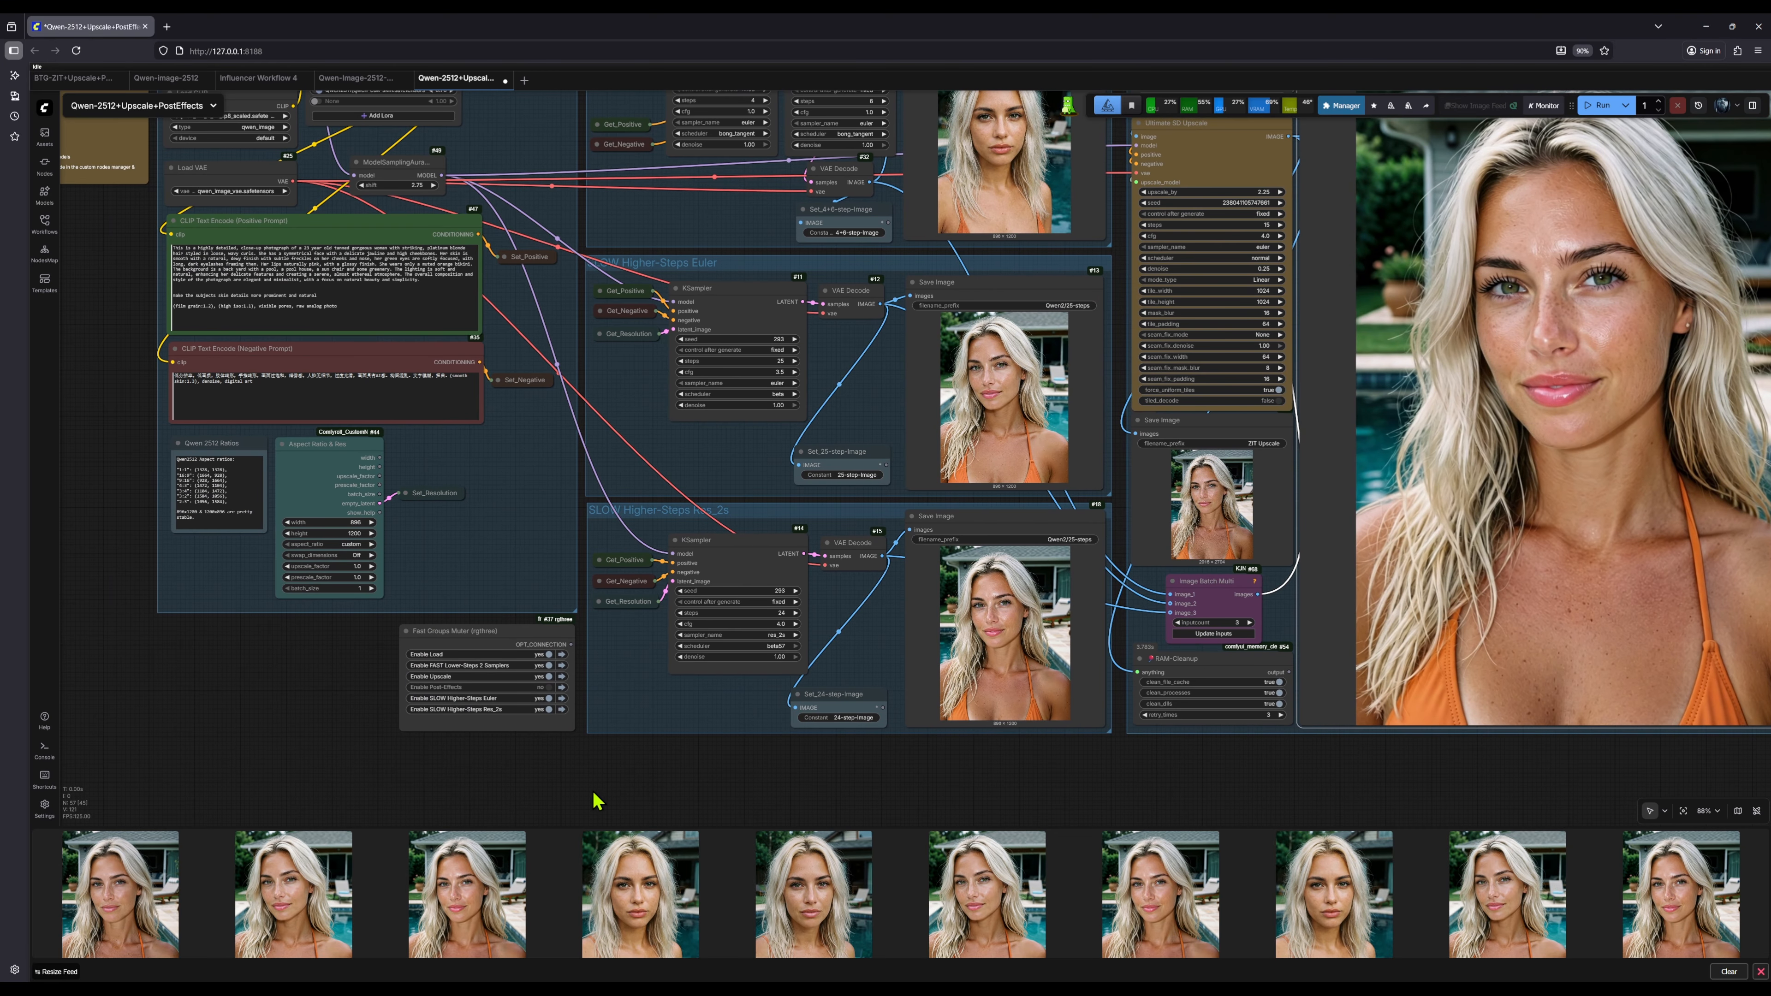
pyautogui.scroll(-3, 851, 783)
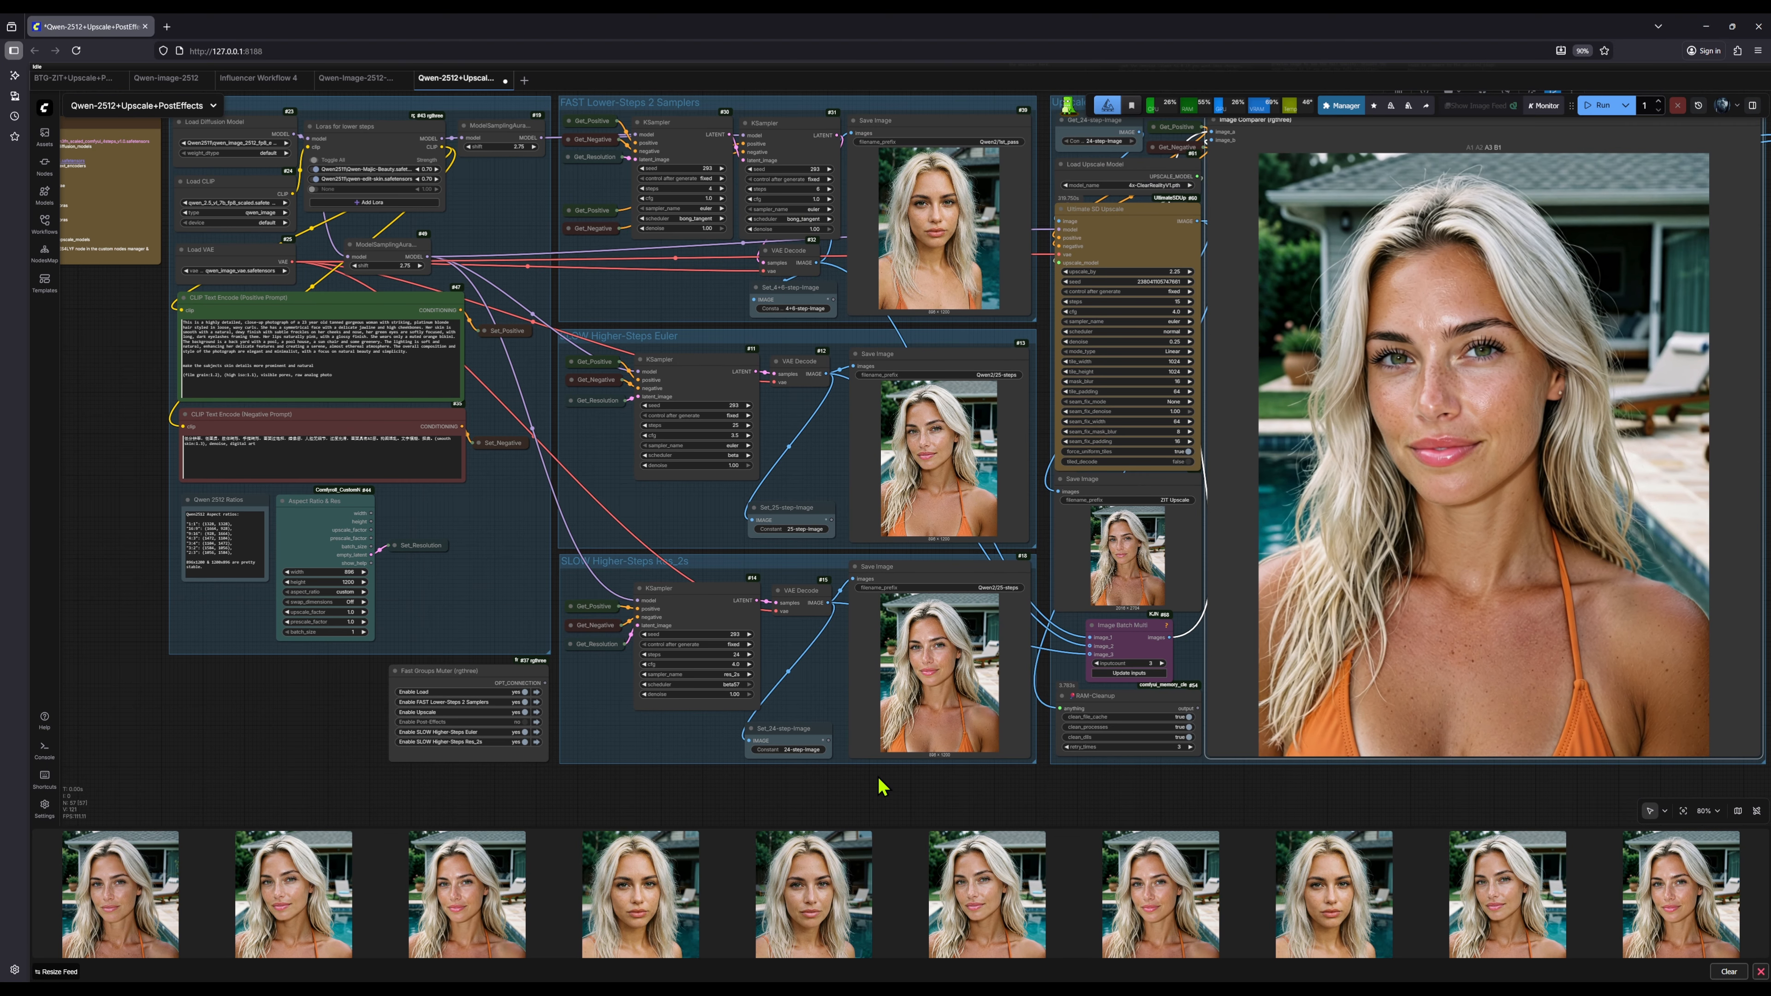
pyautogui.click(522, 732)
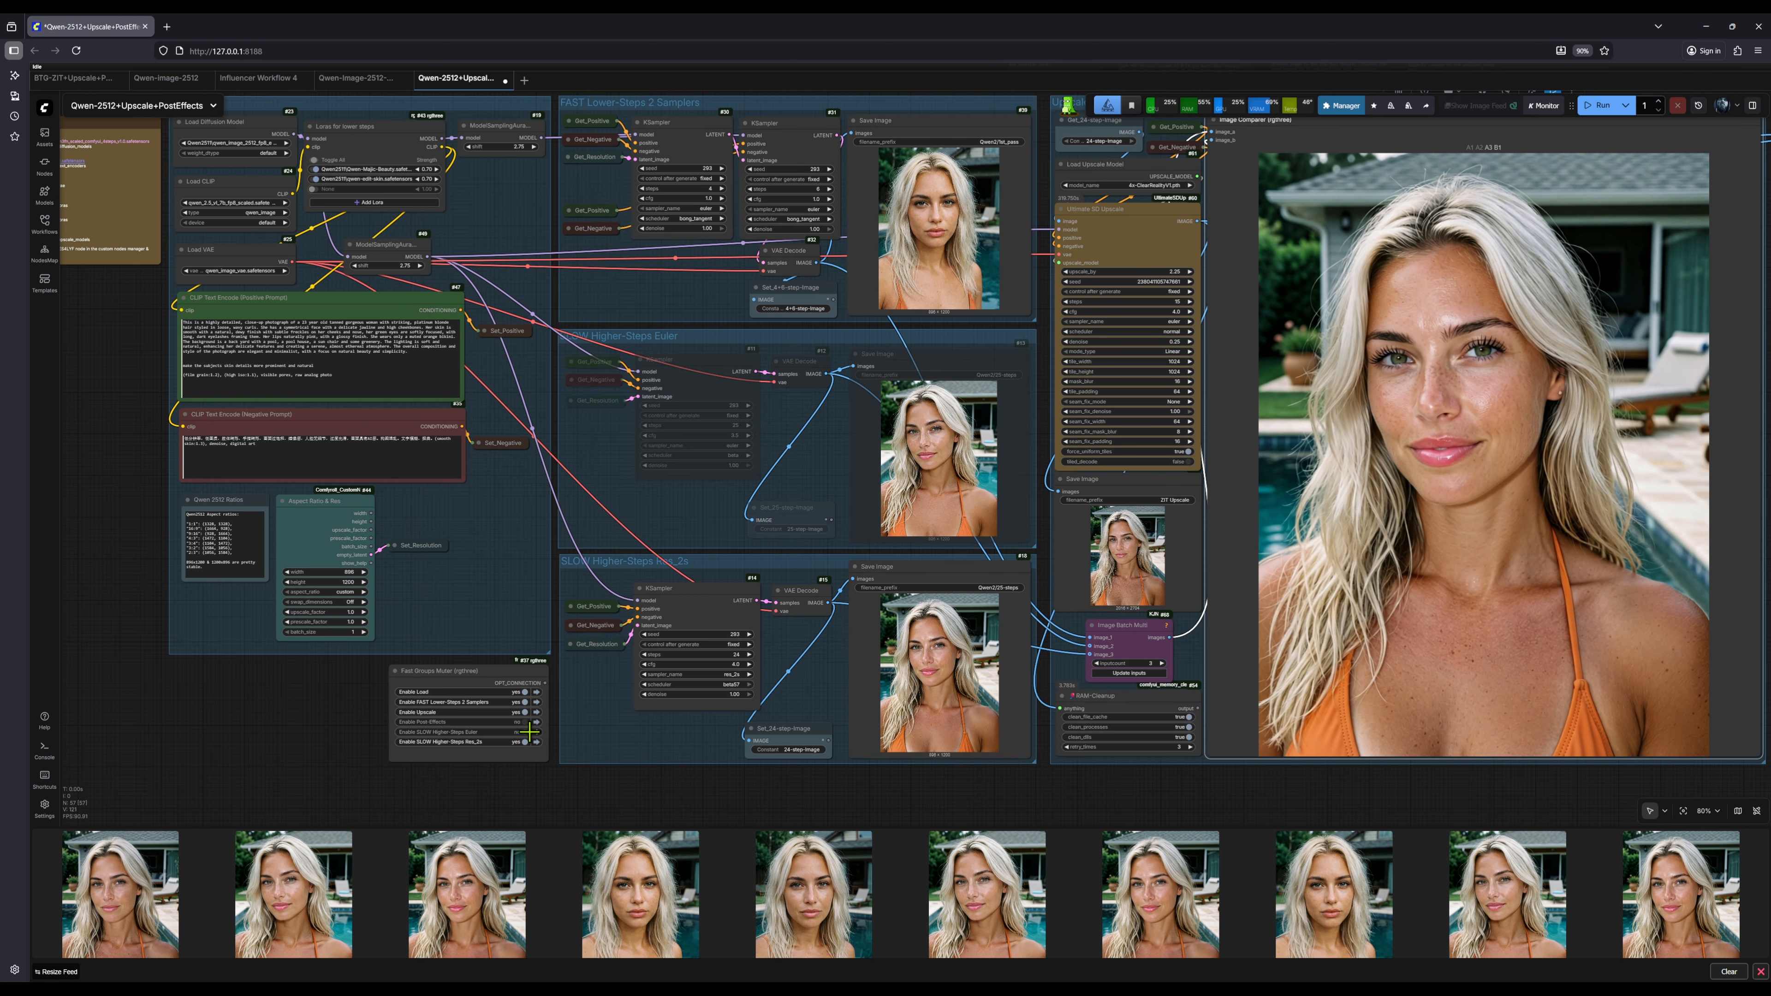
pyautogui.click(526, 742)
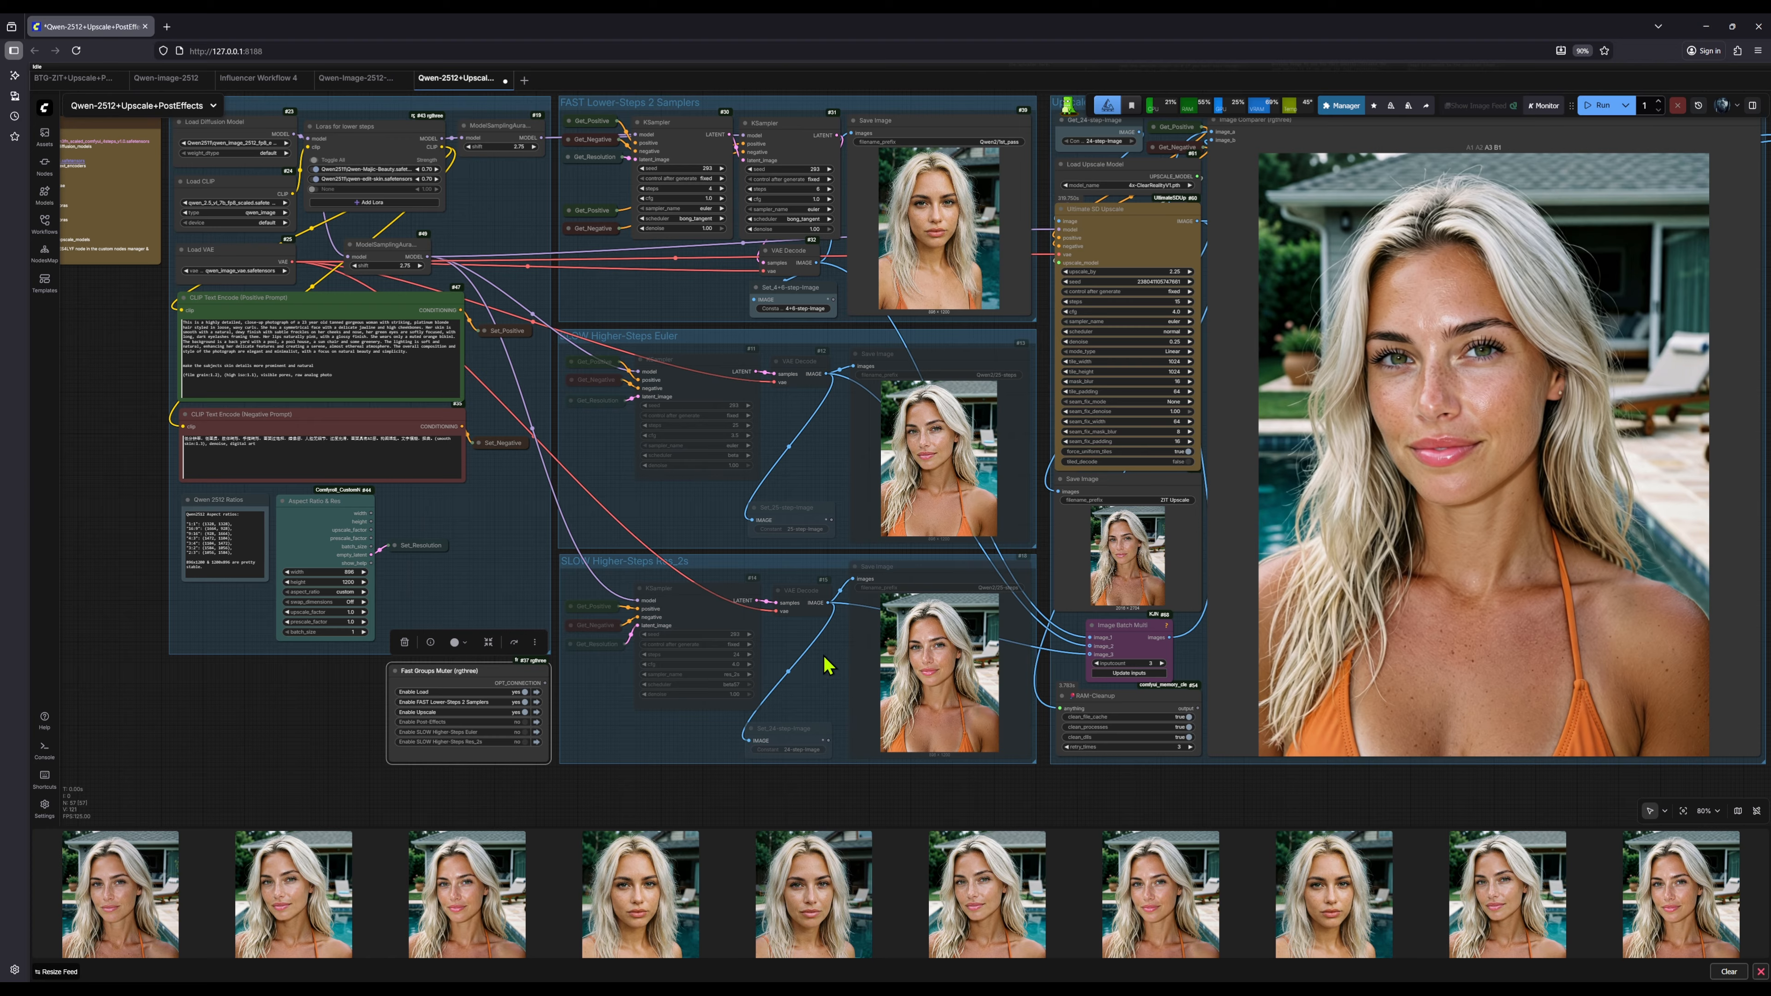
# Step: Enable the Upscale, Post-Effects and SLOW Higher-Steps Res_2s groups and run the workflow
pyautogui.moveTo(334, 692); pyautogui.dragTo(332, 699)
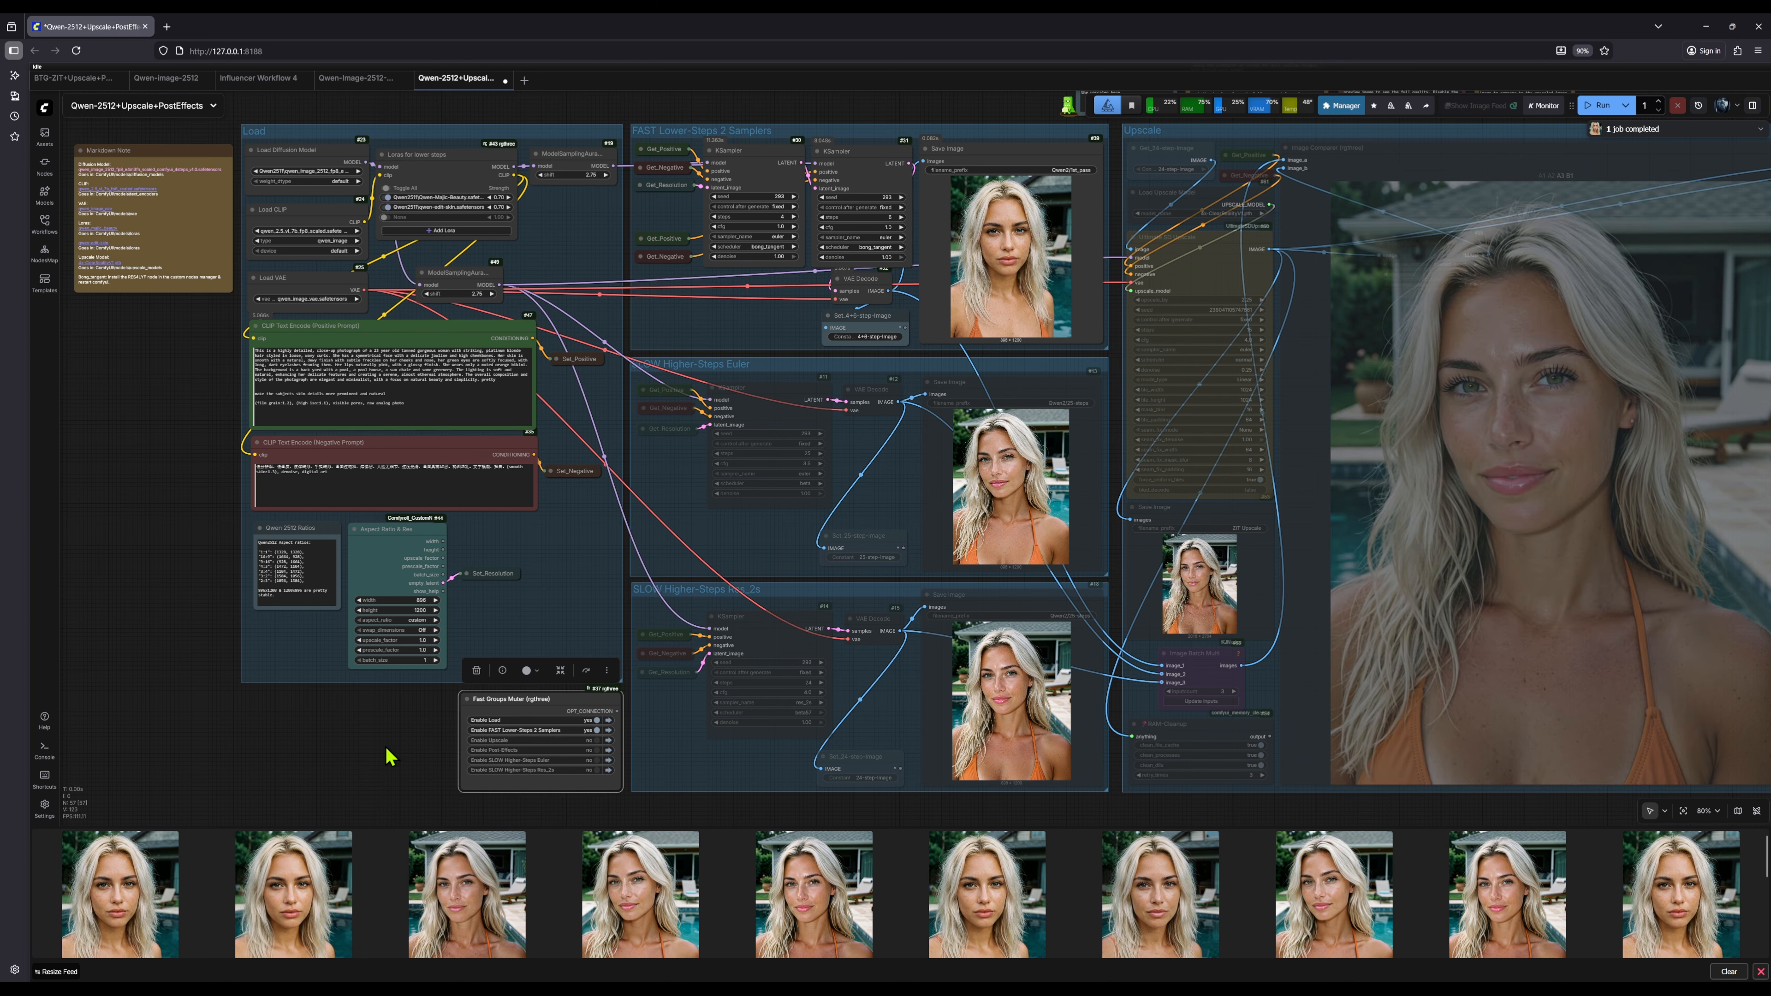
pyautogui.moveTo(387, 750); pyautogui.dragTo(352, 764)
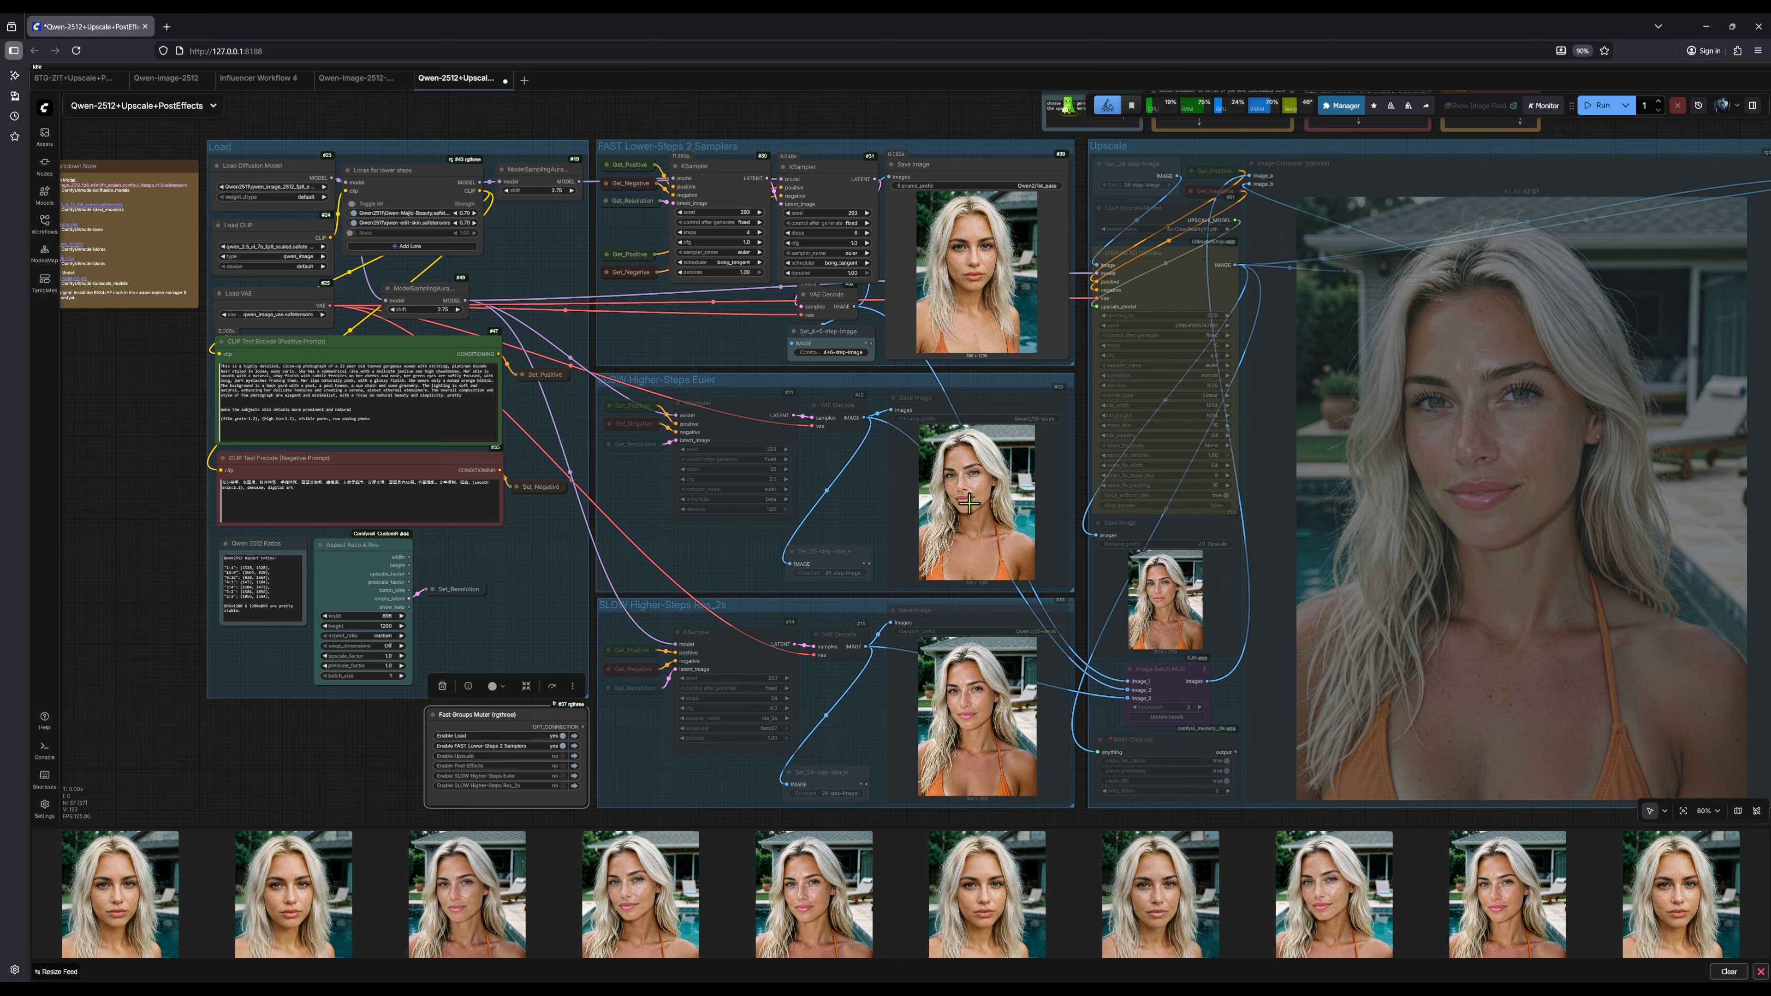
pyautogui.moveTo(373, 755); pyautogui.dragTo(367, 749)
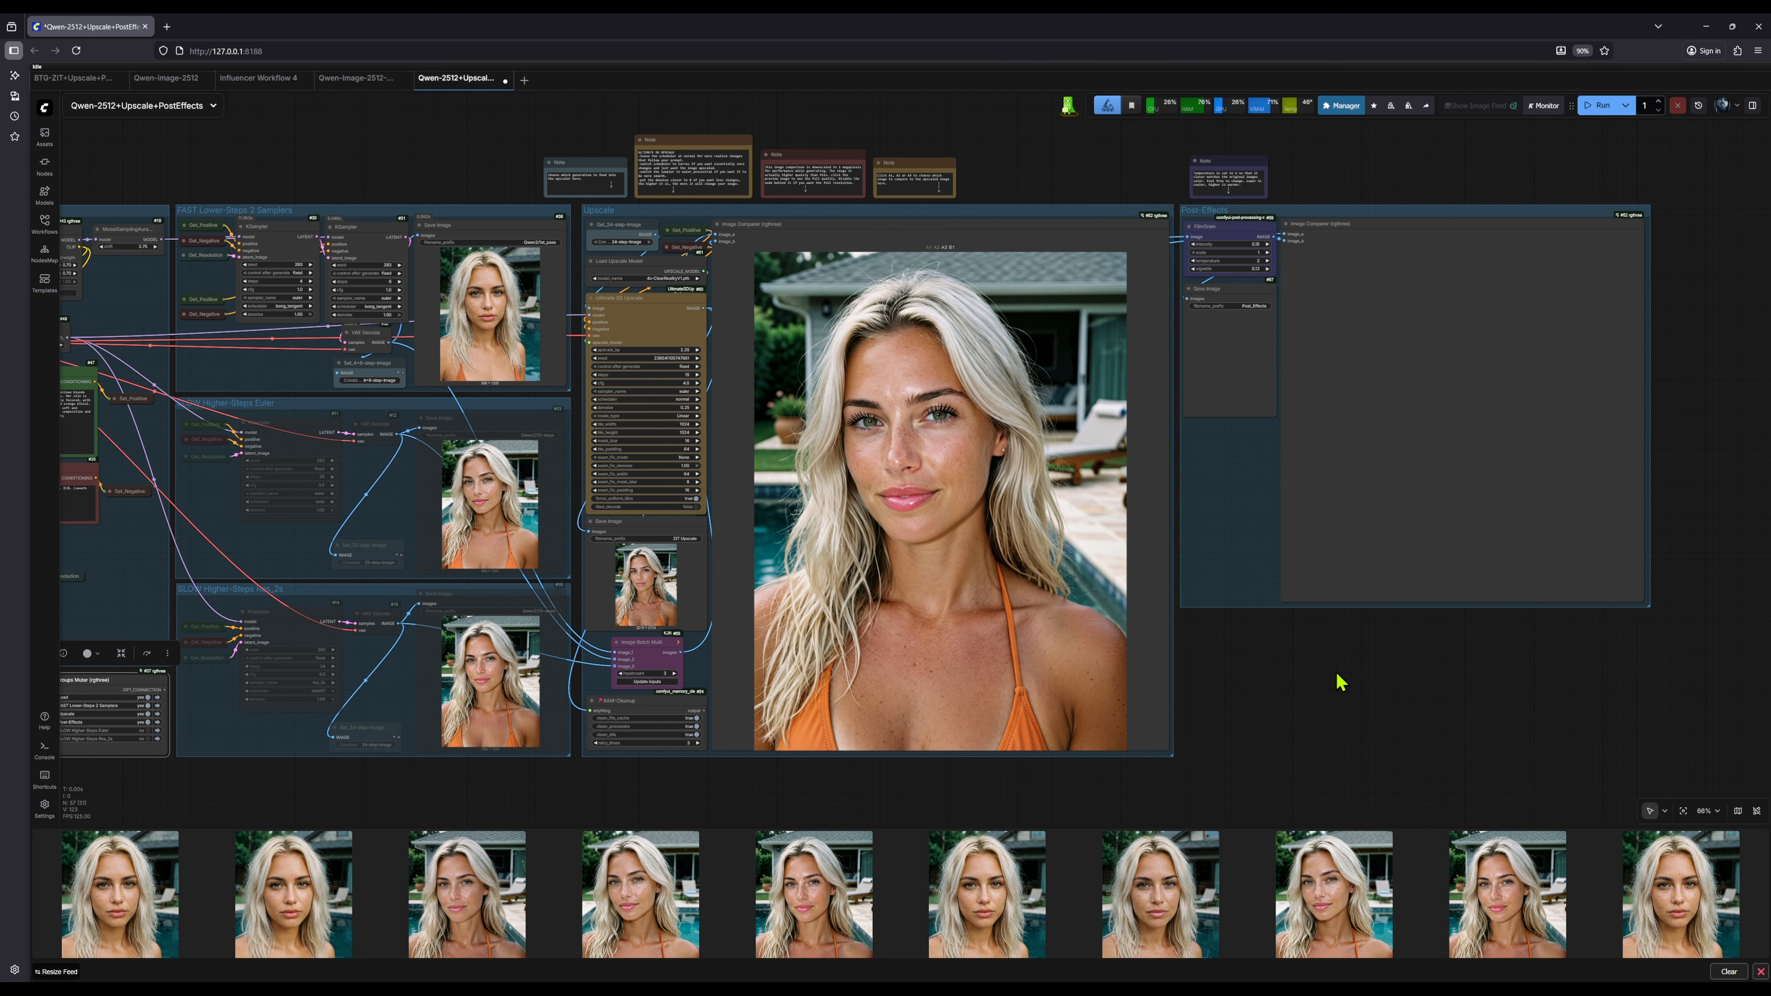
pyautogui.moveTo(1335, 675); pyautogui.dragTo(1184, 709)
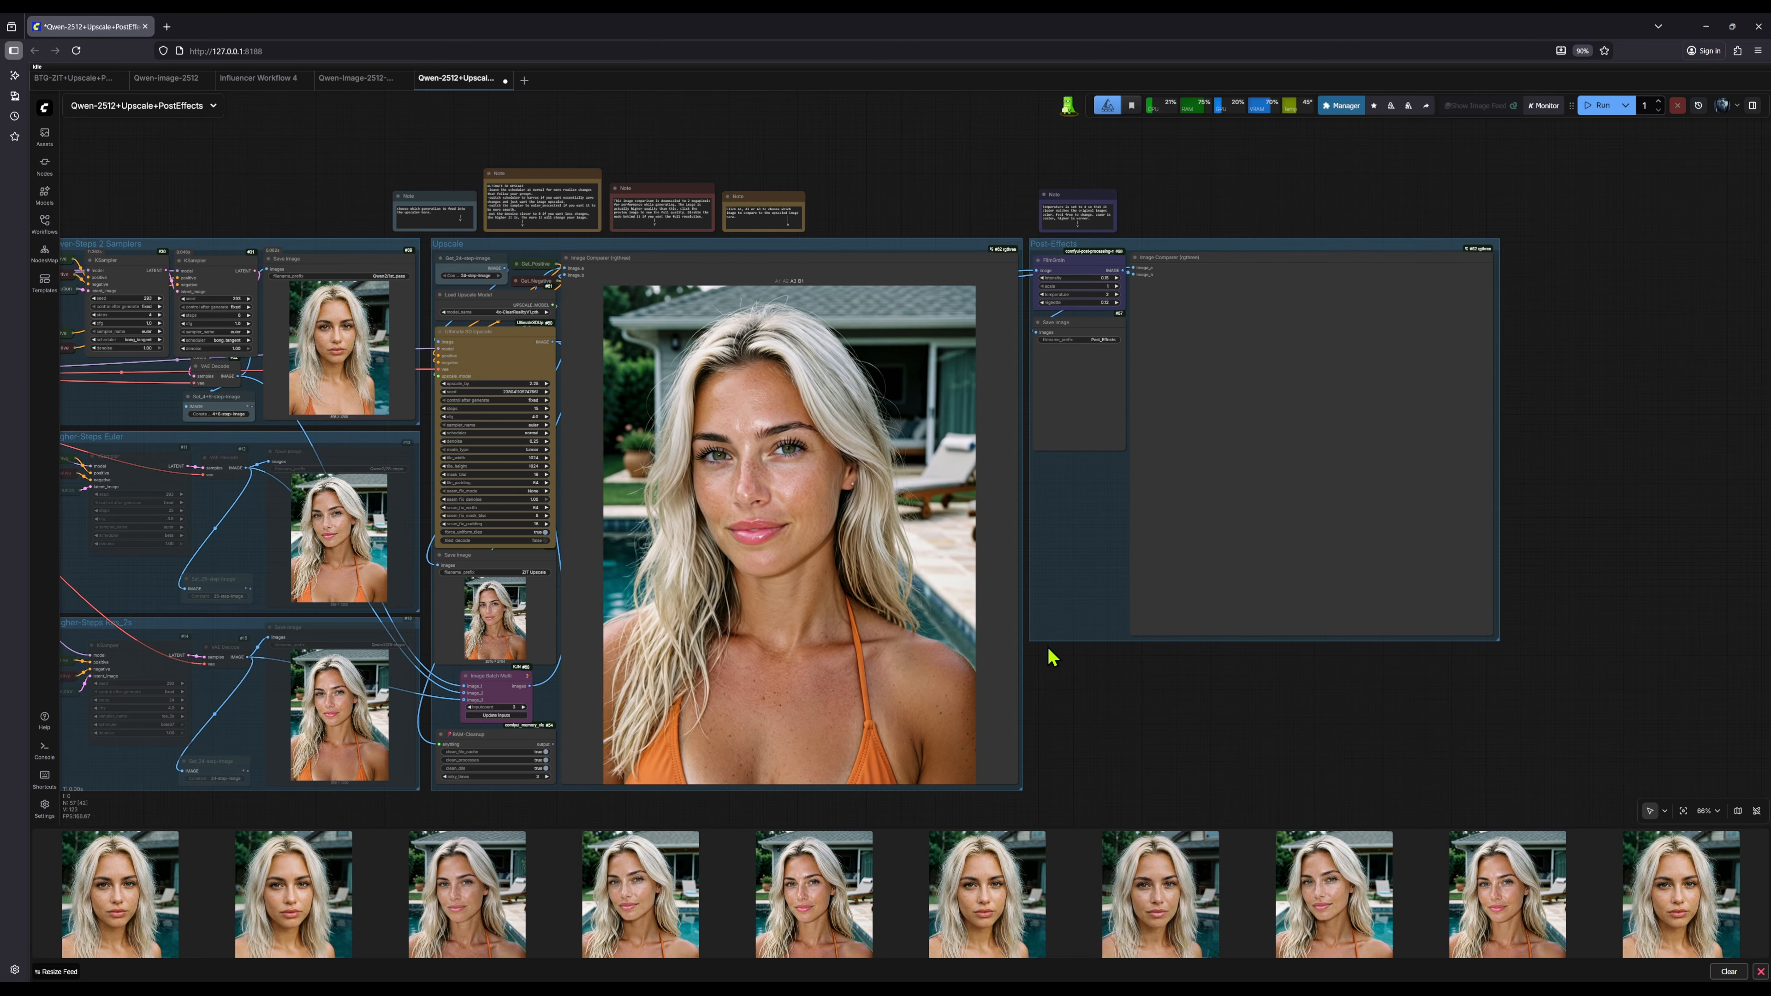
pyautogui.click(1598, 105)
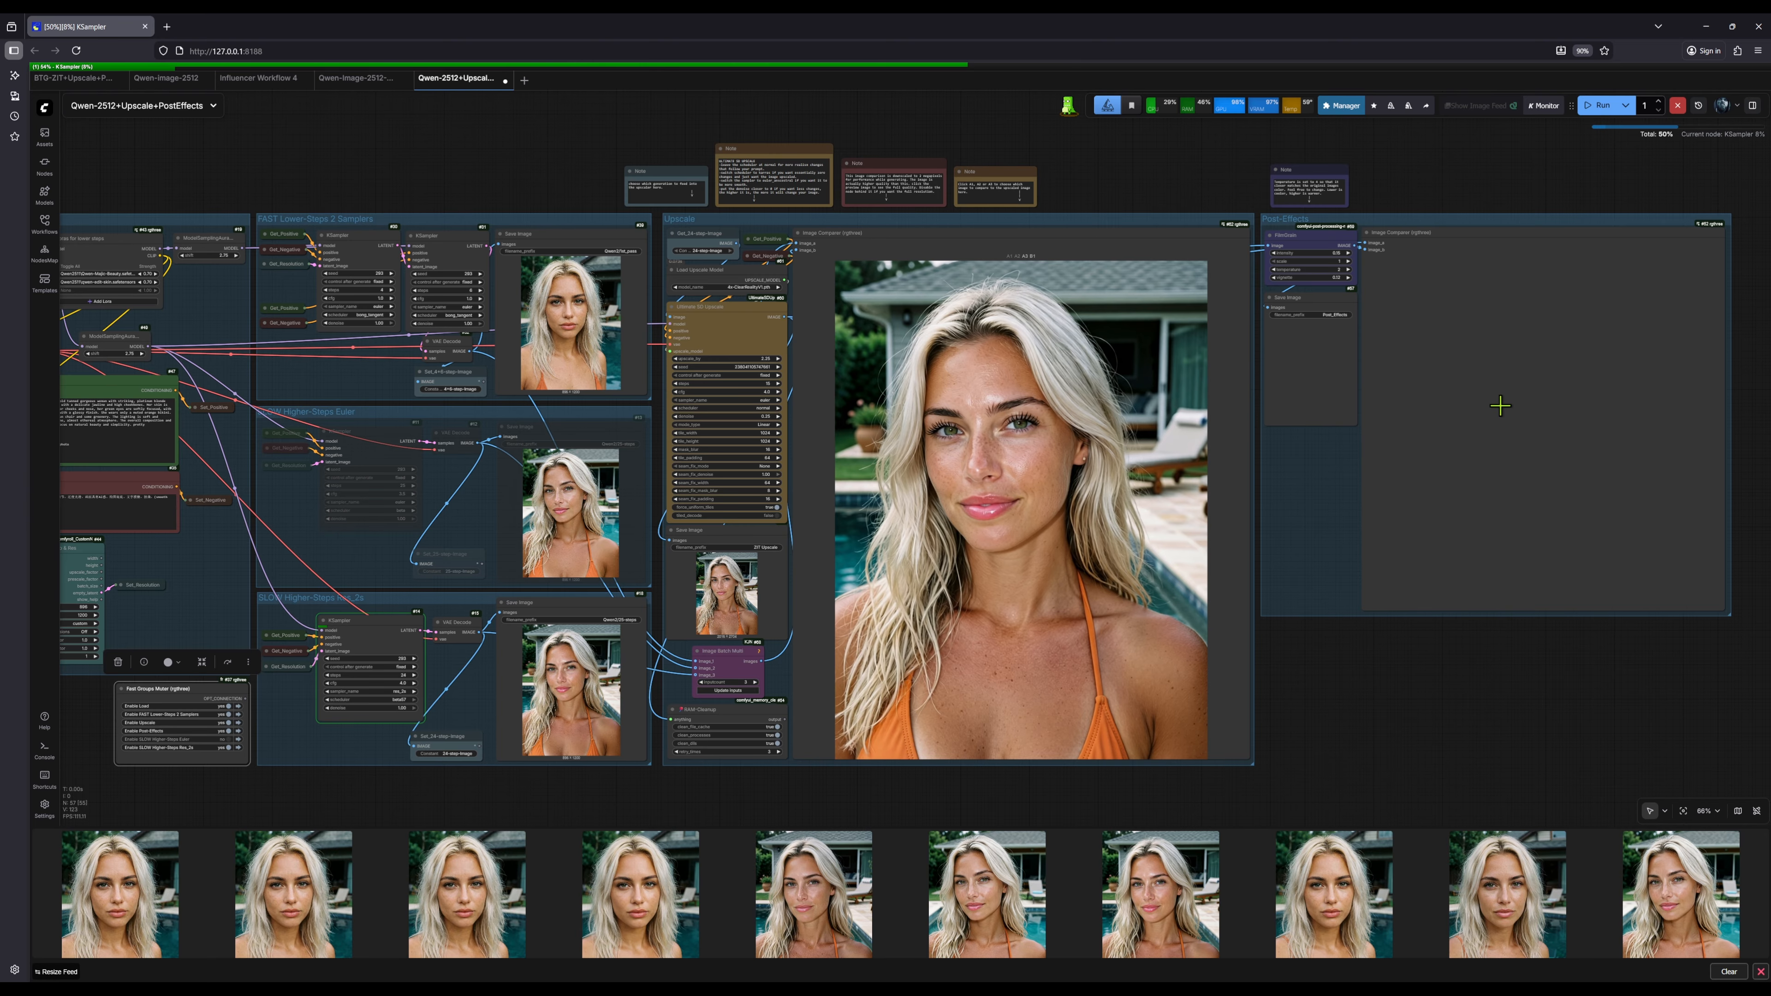
# Step: Read the notes above the Upscale group and view the source choices of its Get_24-step-Image node
pyautogui.moveTo(1167, 188); pyautogui.dragTo(1083, 217)
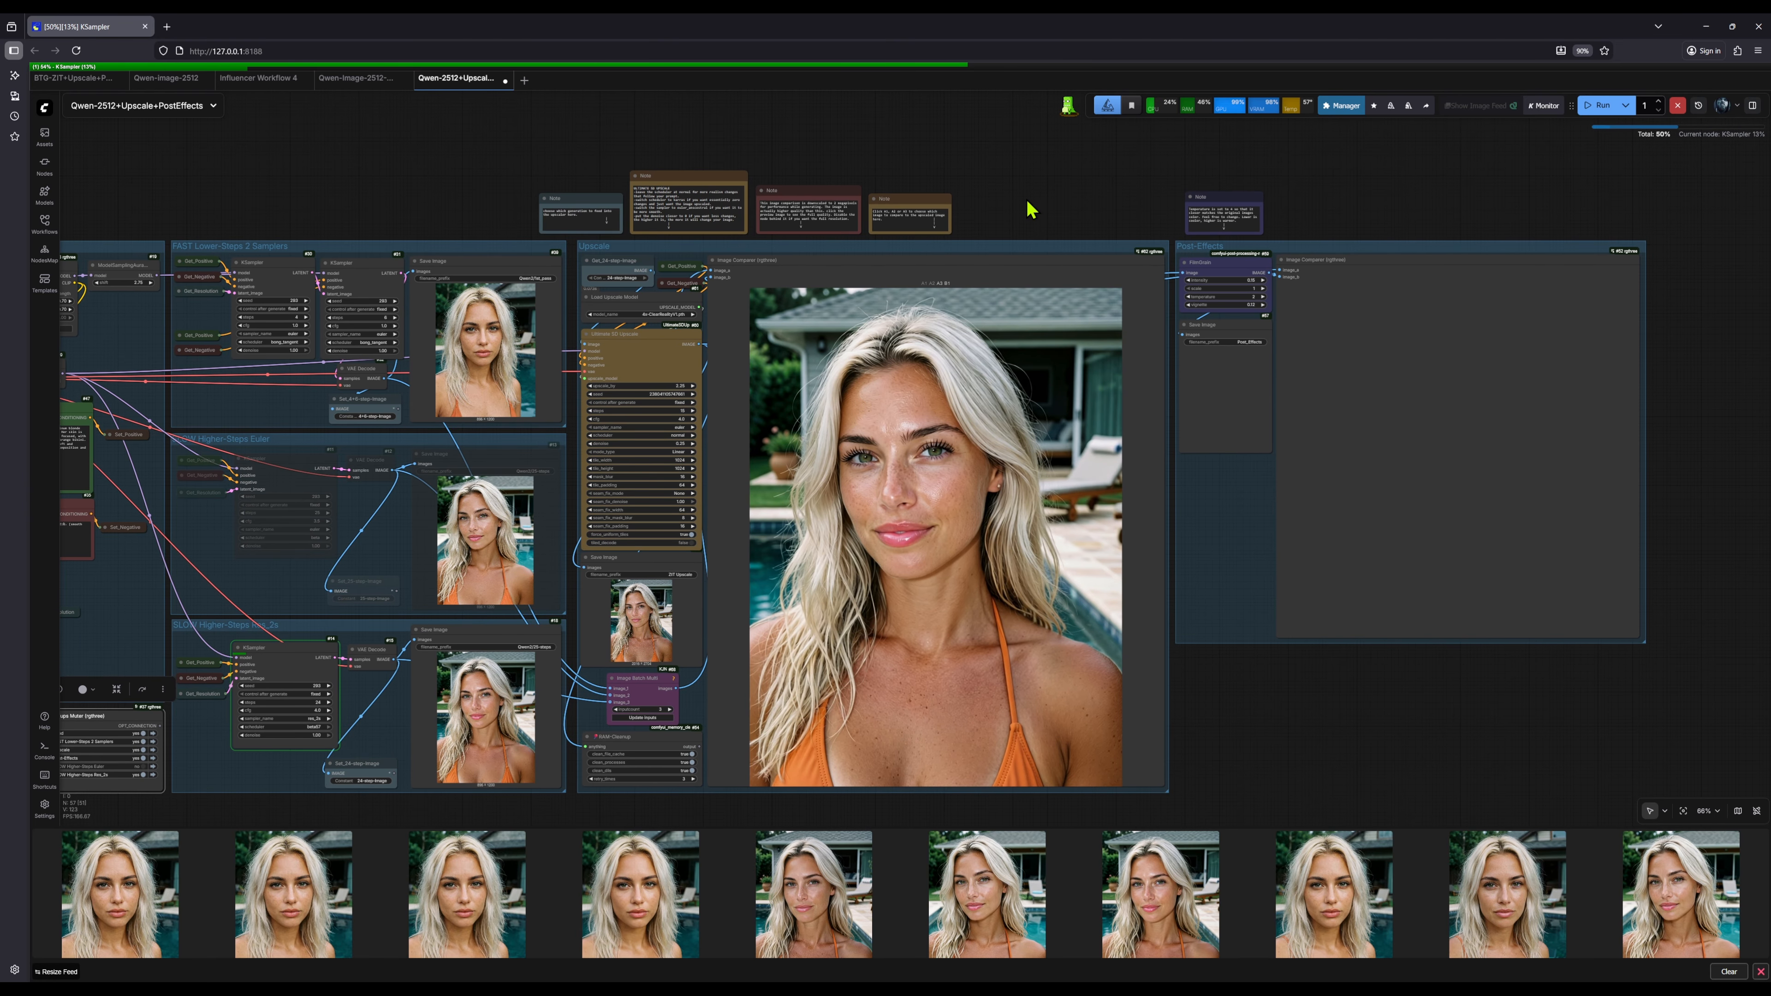
pyautogui.scroll(2, 986, 207)
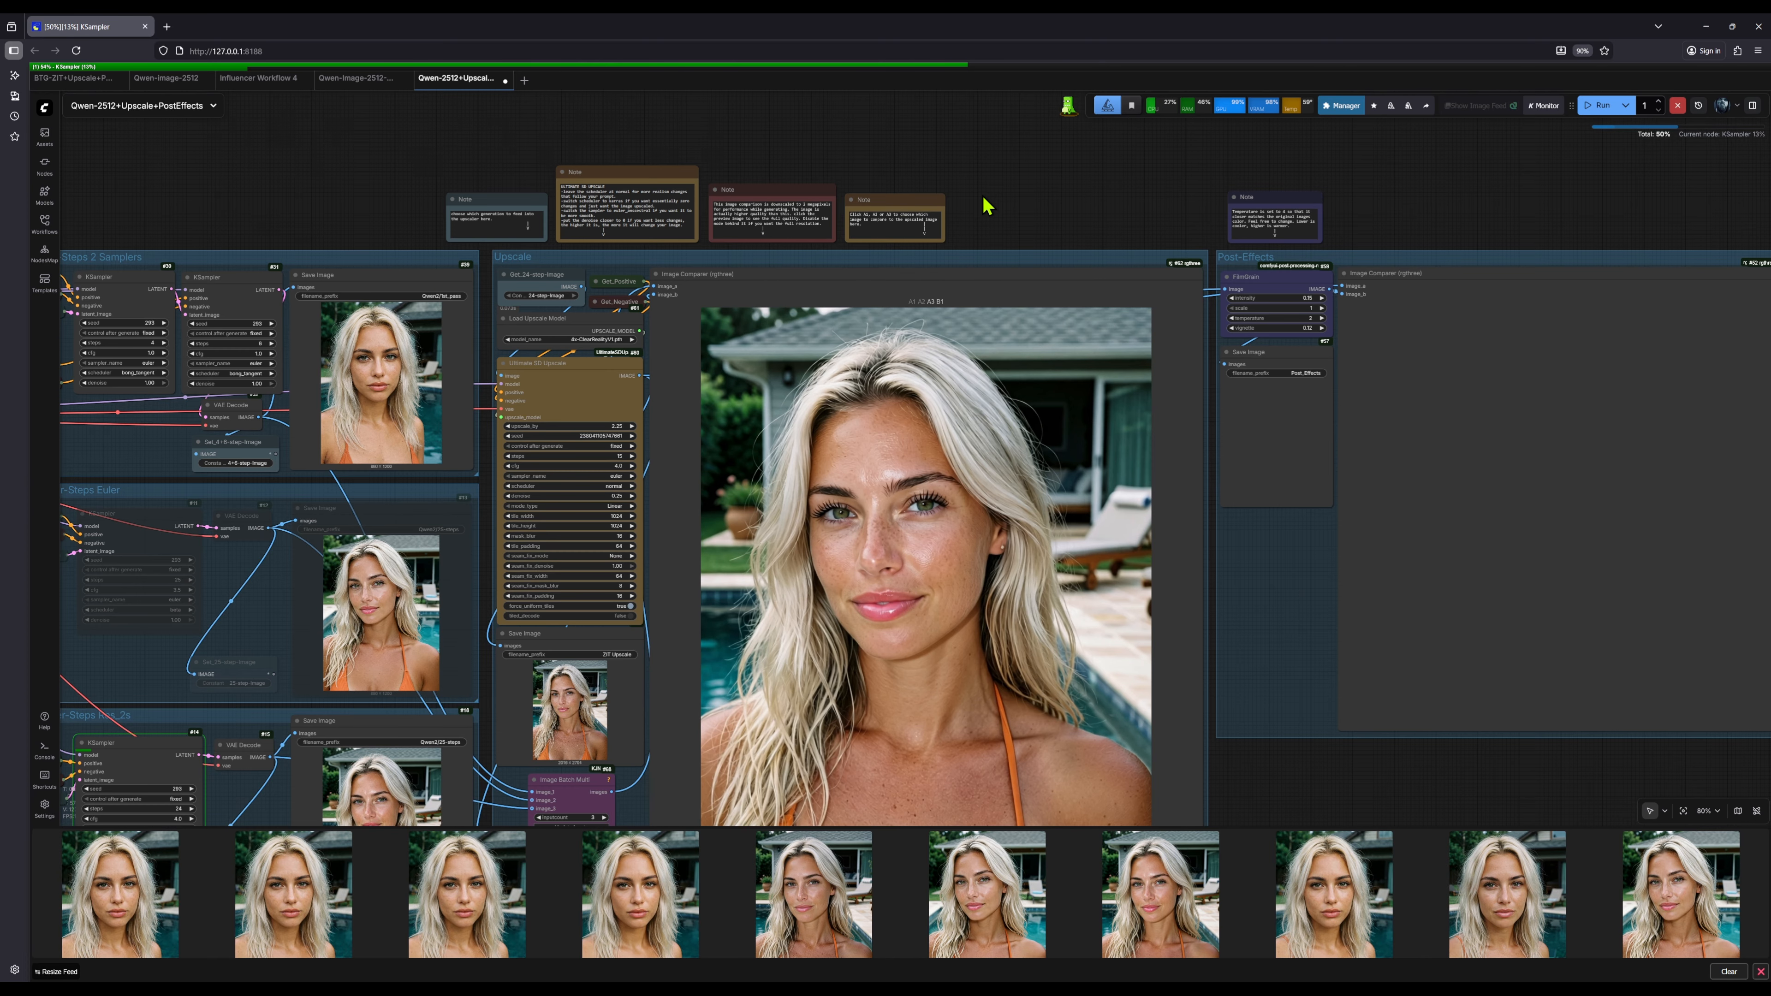
pyautogui.scroll(6, 986, 206)
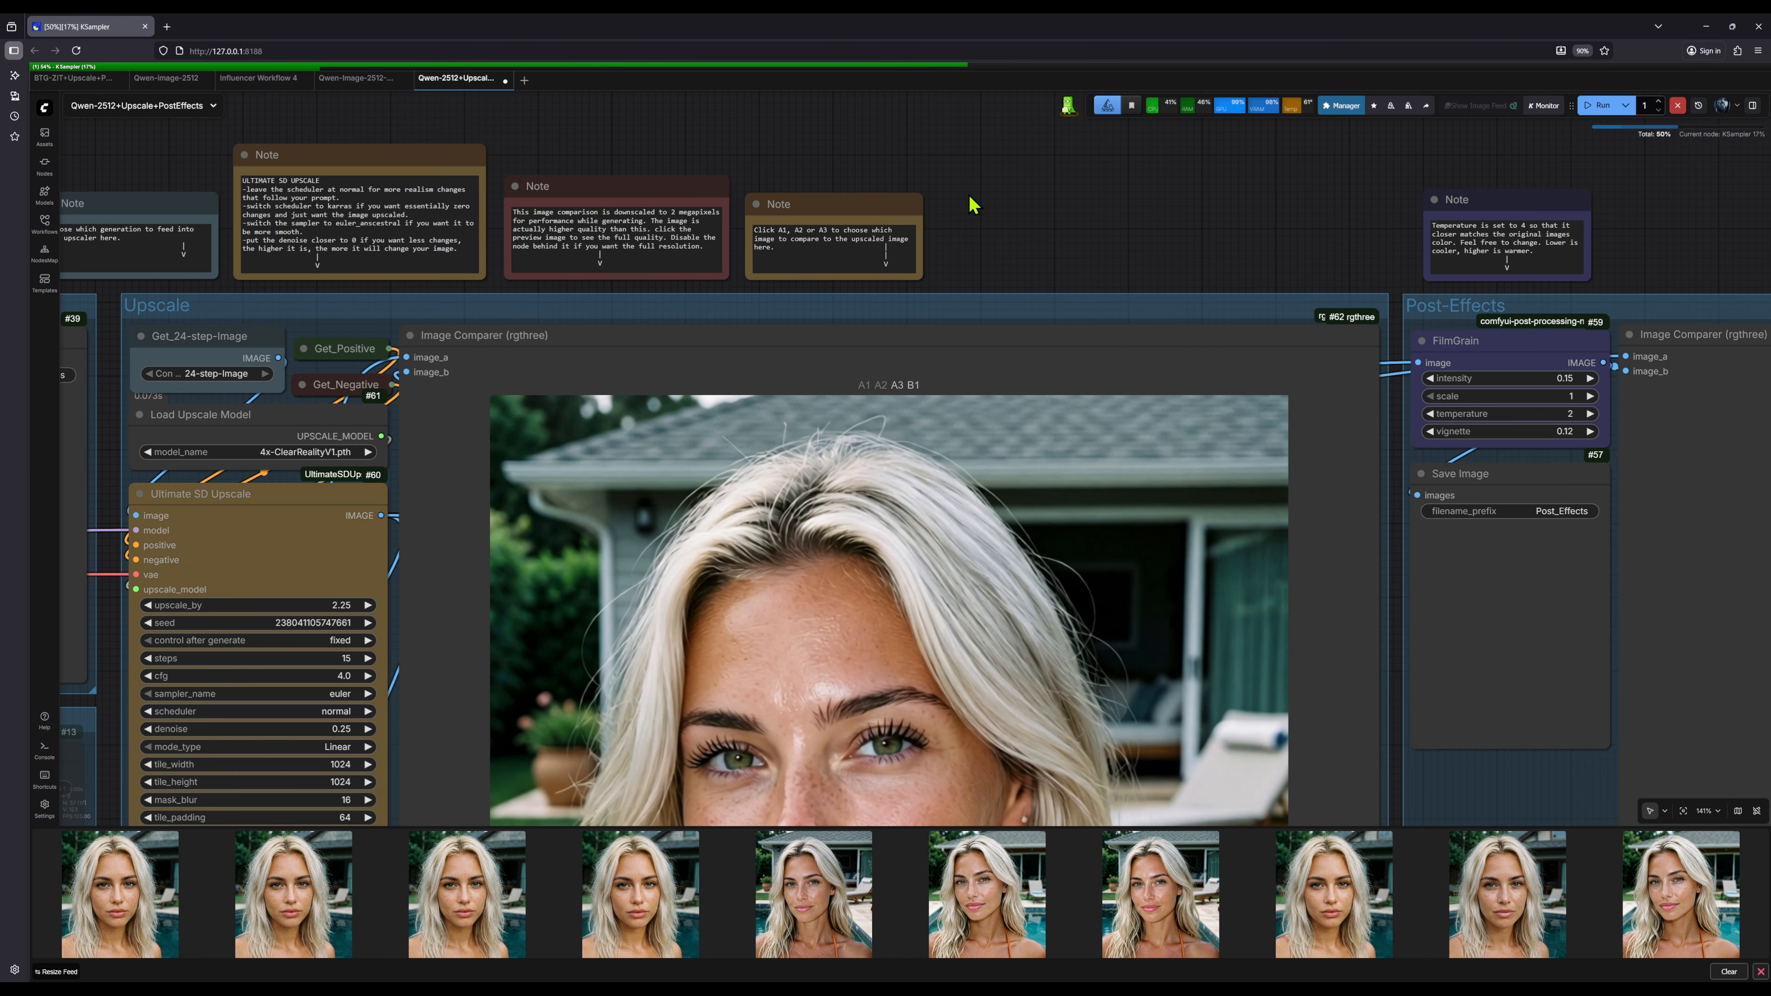
pyautogui.moveTo(974, 206); pyautogui.dragTo(1413, 247)
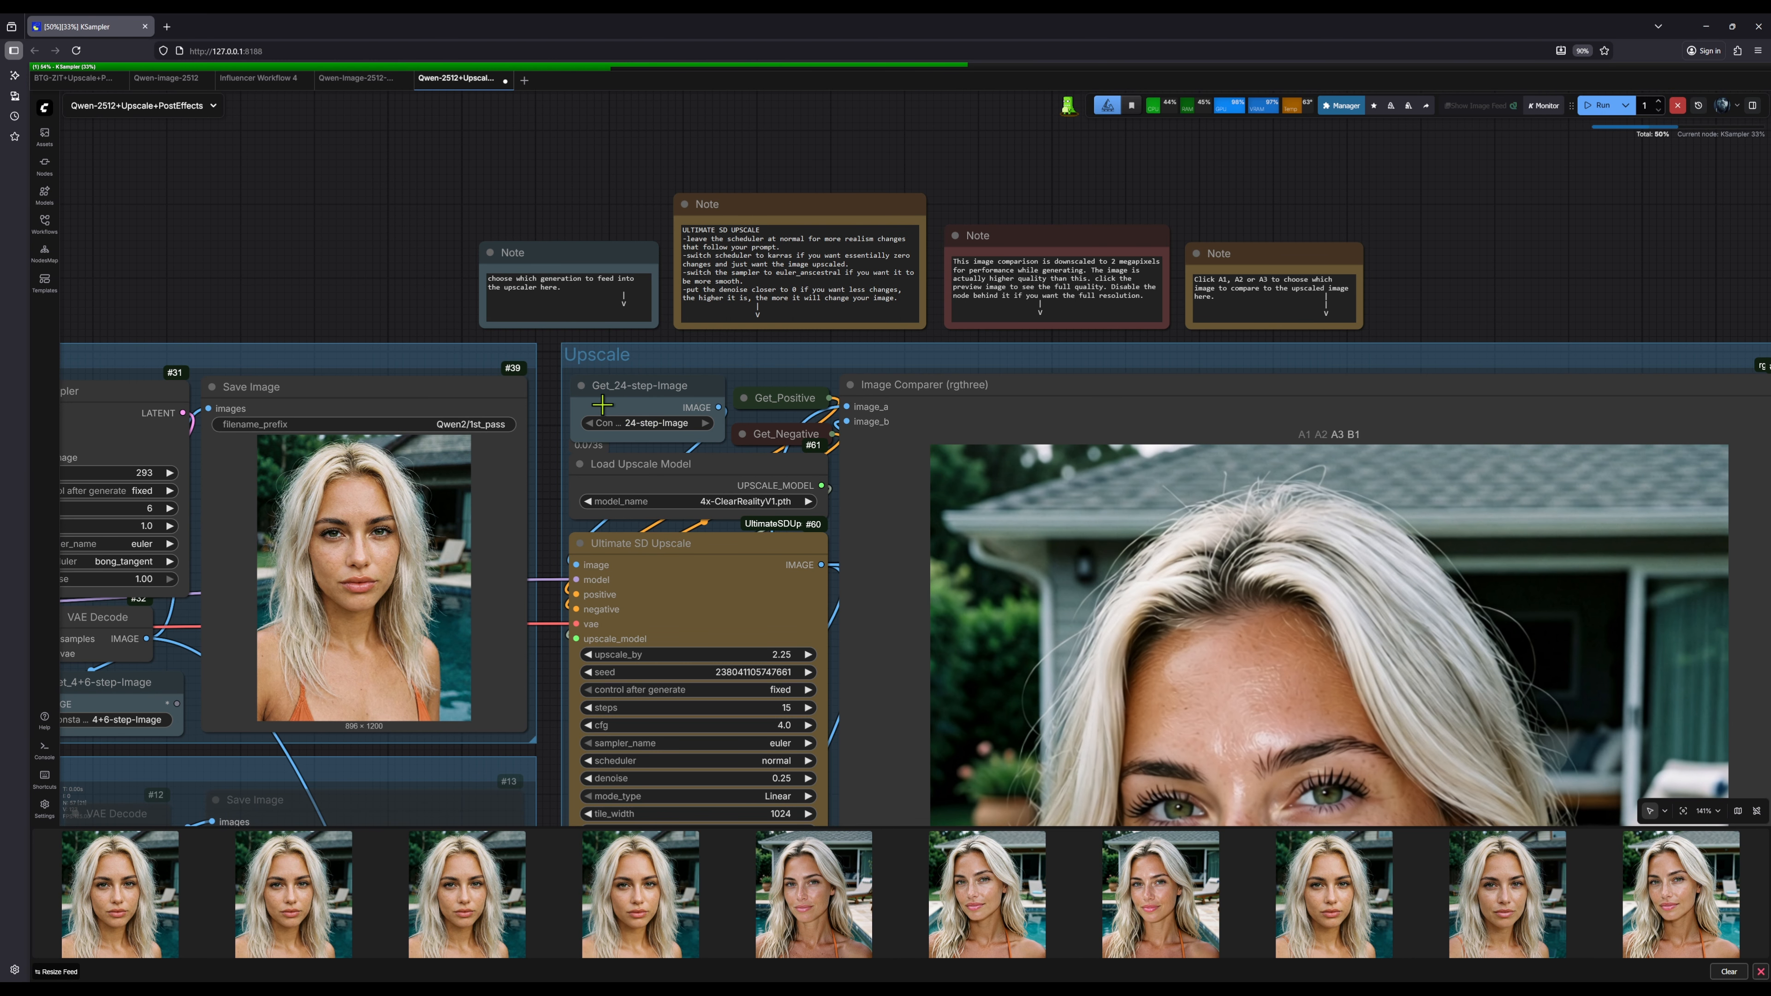
pyautogui.click(653, 423)
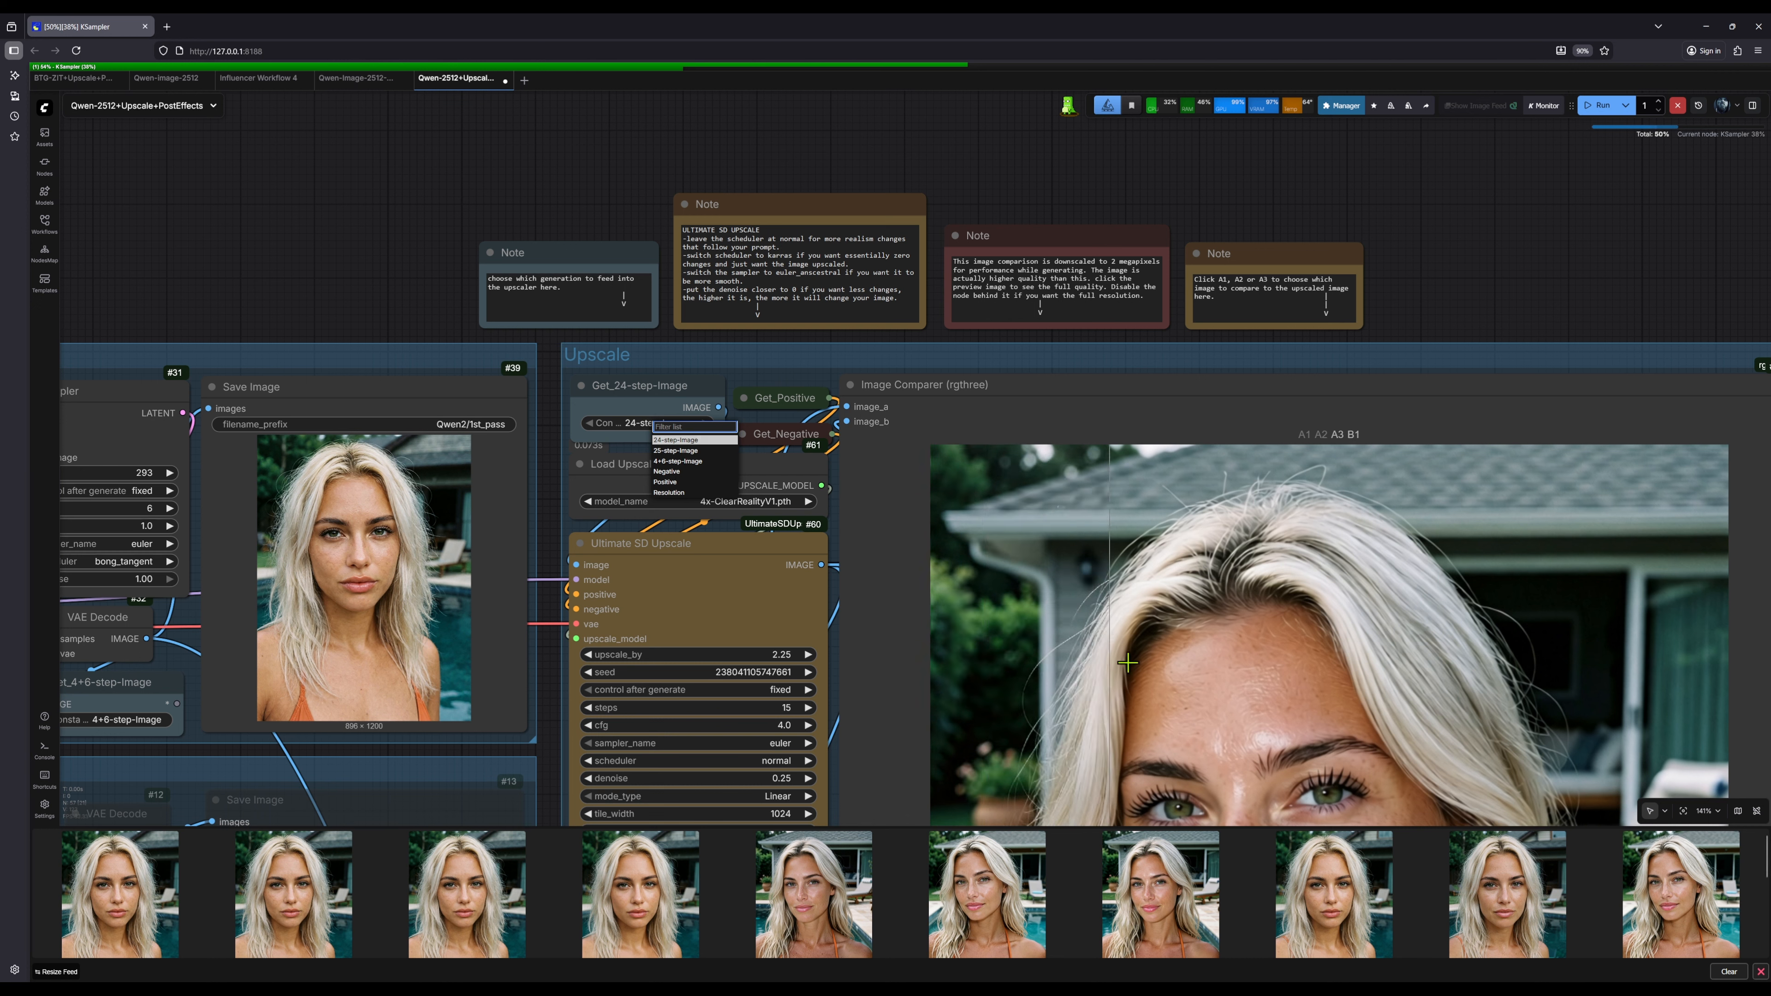
pyautogui.click(668, 360)
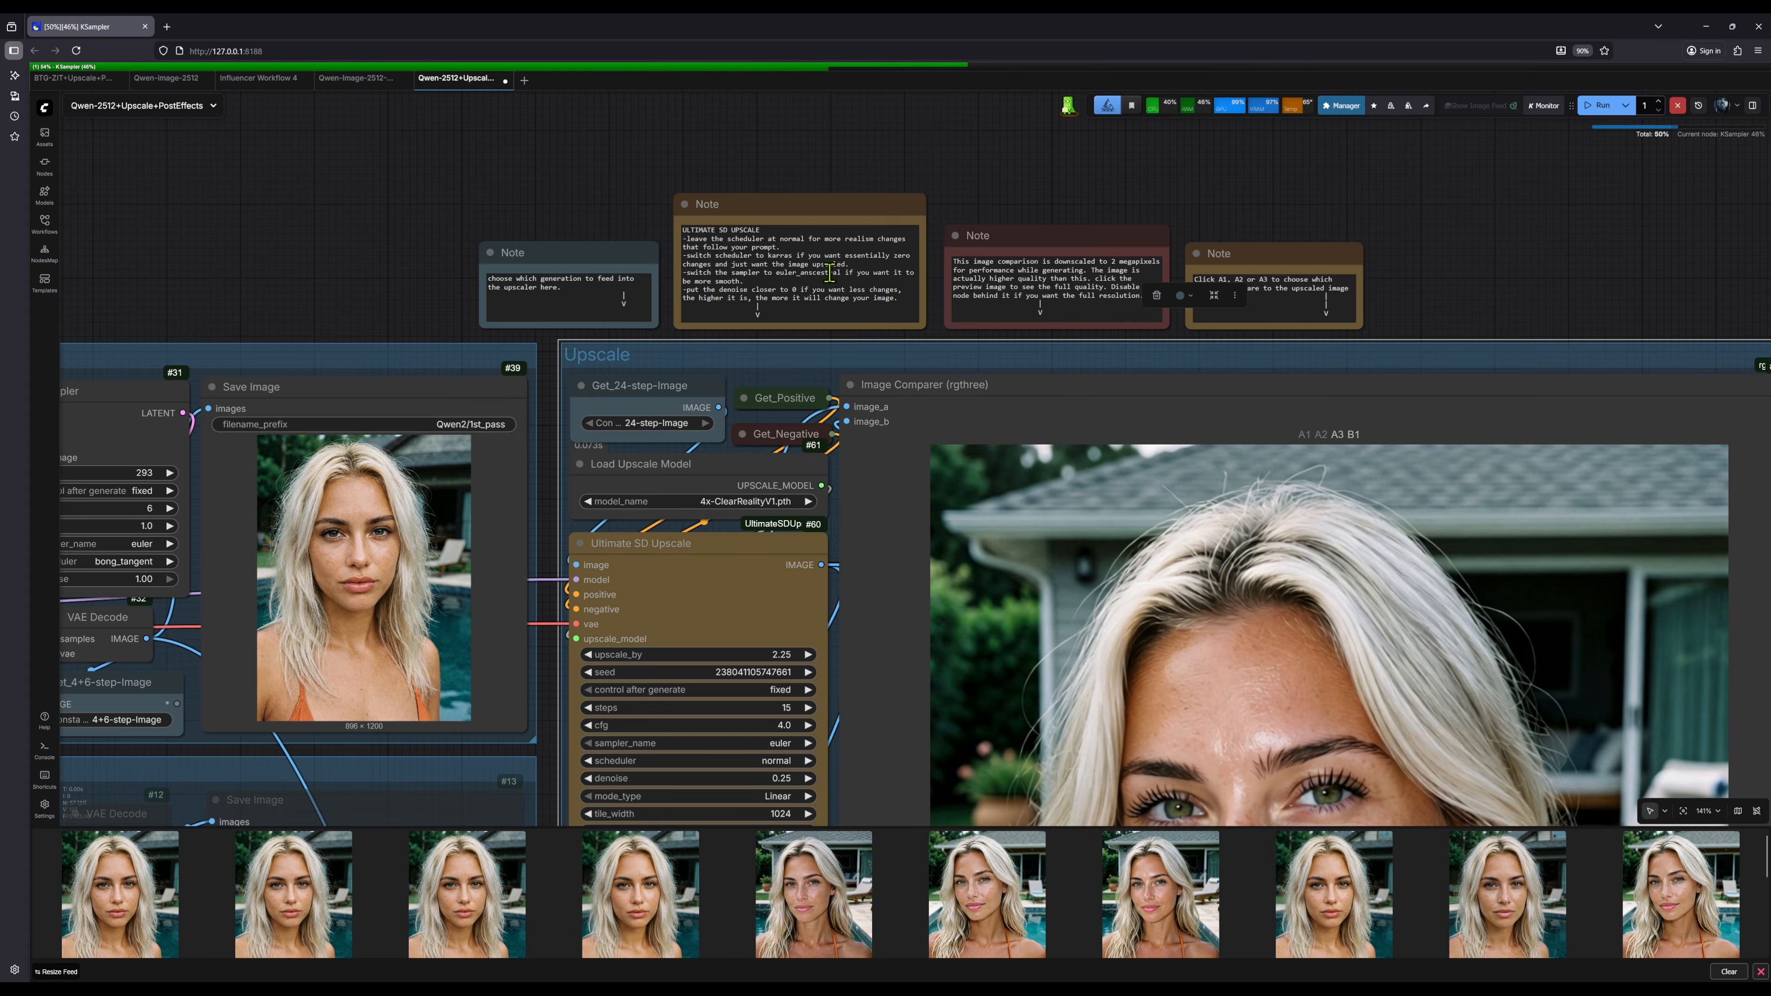
pyautogui.moveTo(1080, 202); pyautogui.dragTo(917, 150)
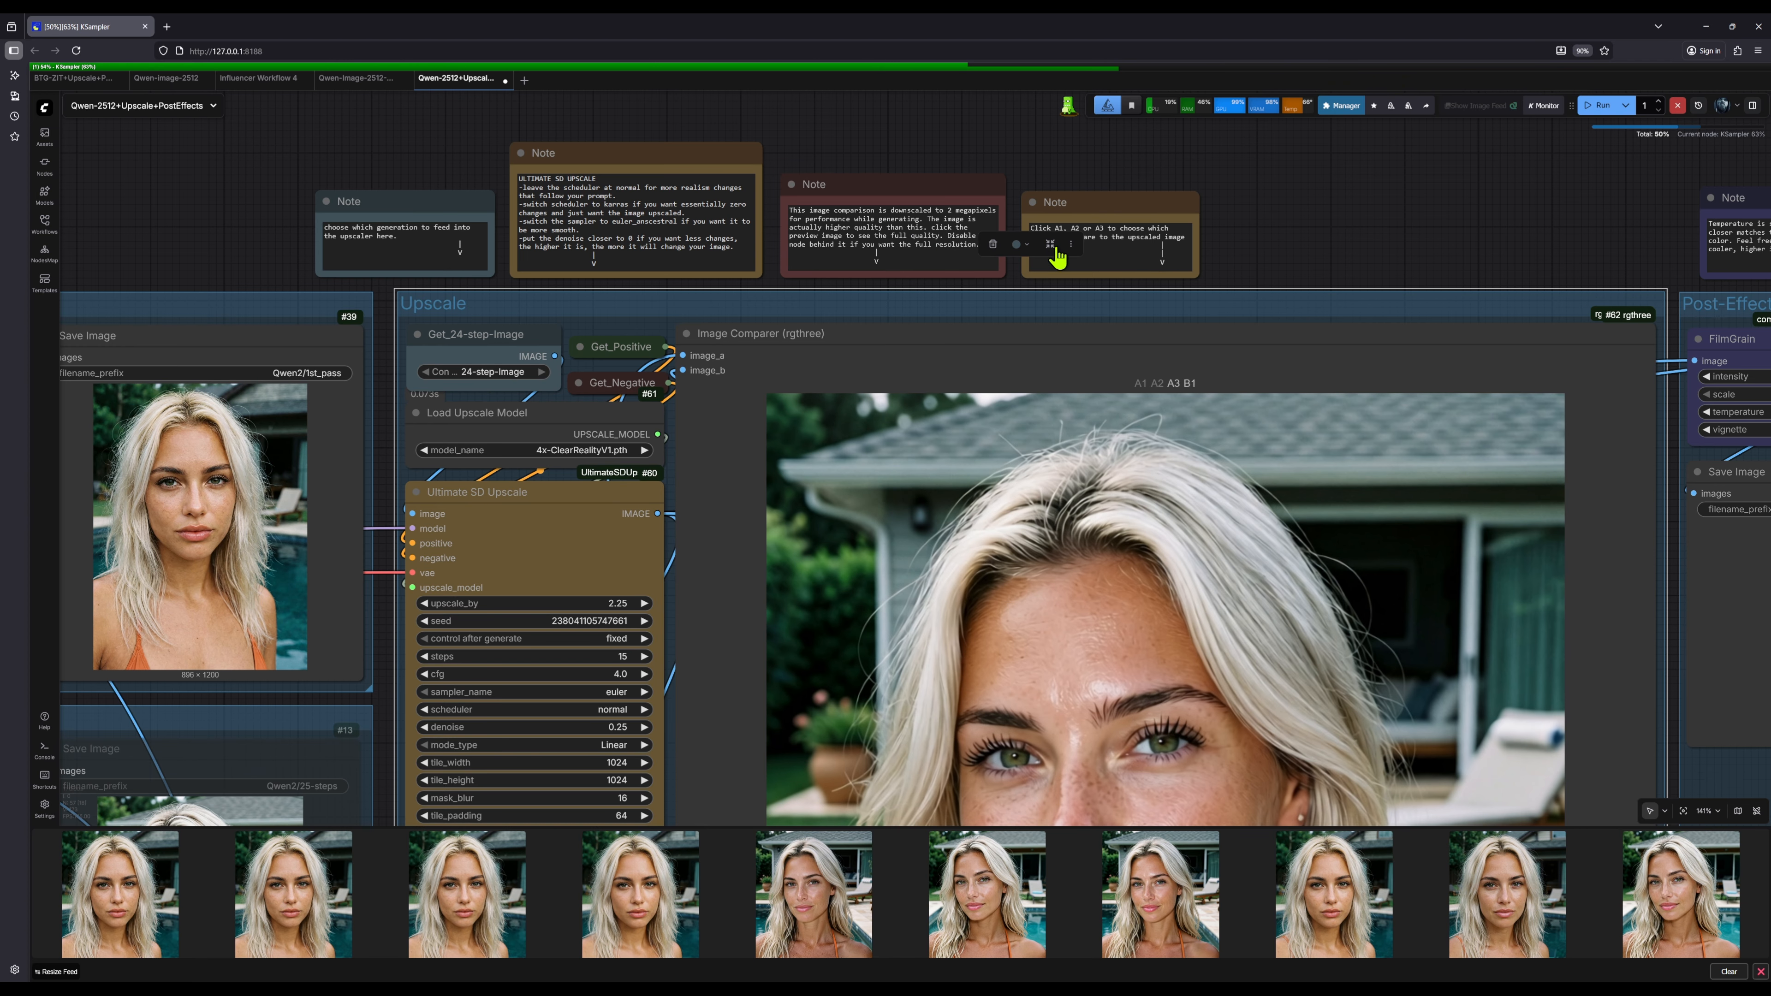
pyautogui.hscroll(3, 1265, 237)
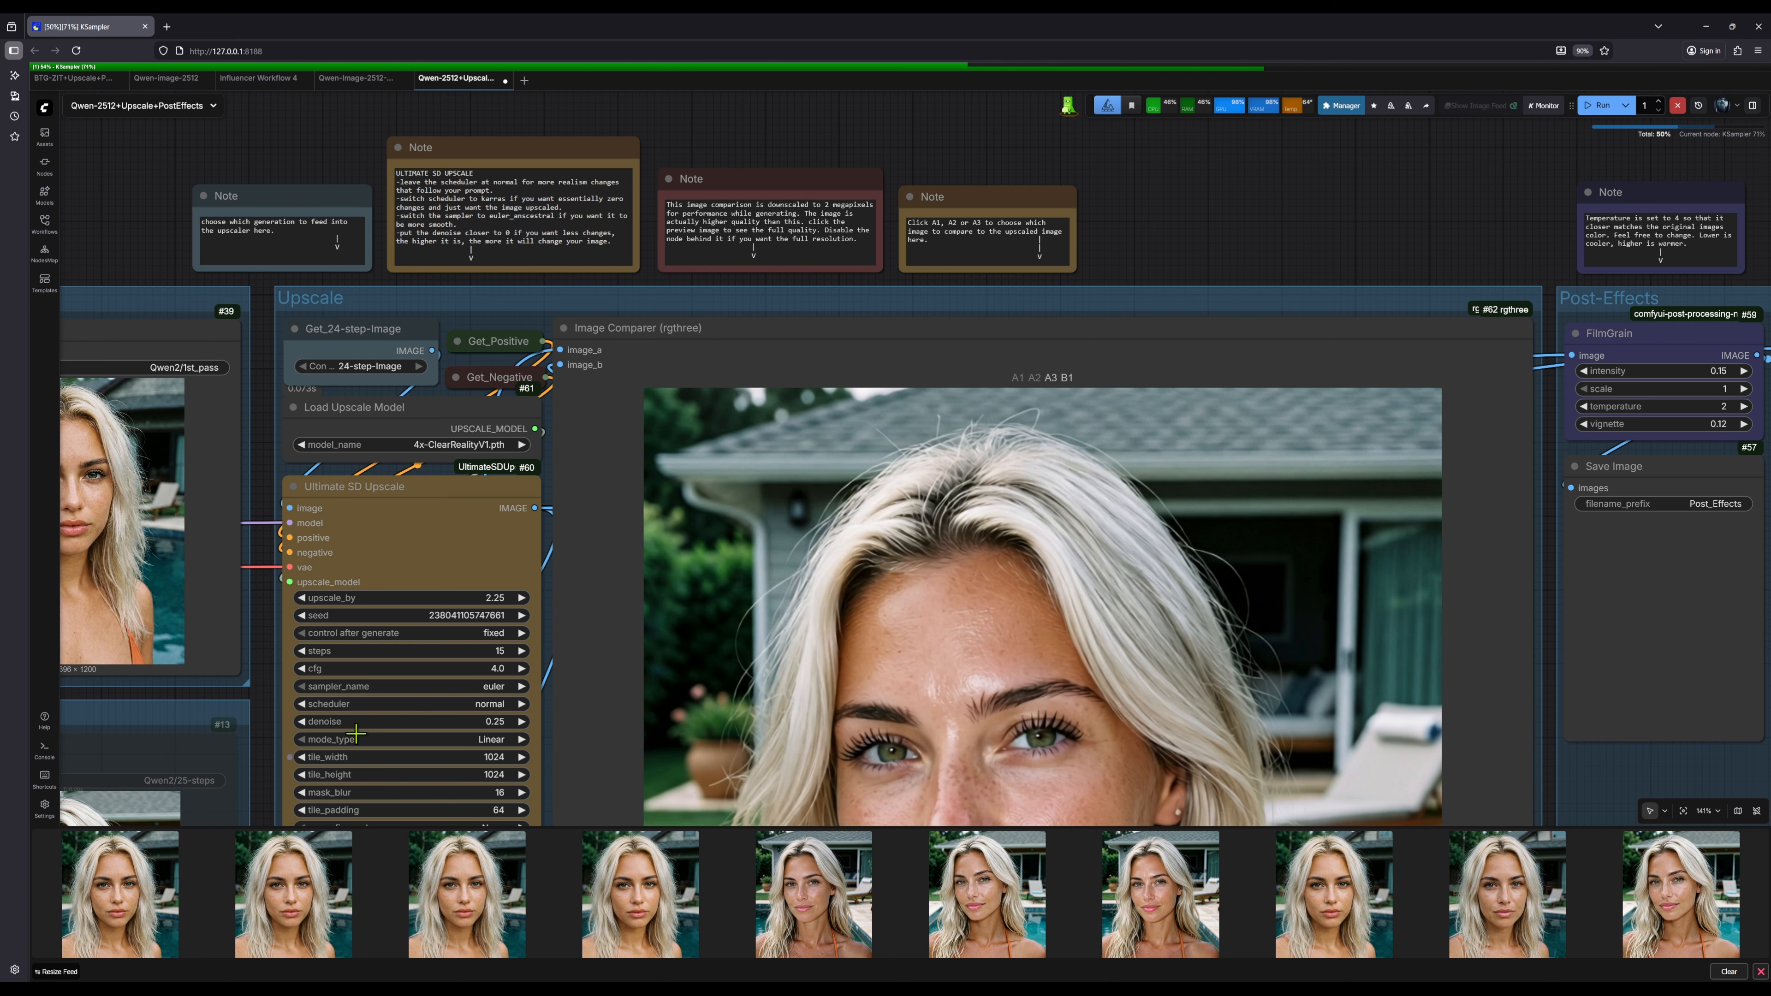
# Step: Examine the Post-Effects group's FilmGrain settings and open the text of its temperature note for editing
pyautogui.moveTo(1255, 211); pyautogui.dragTo(836, 220)
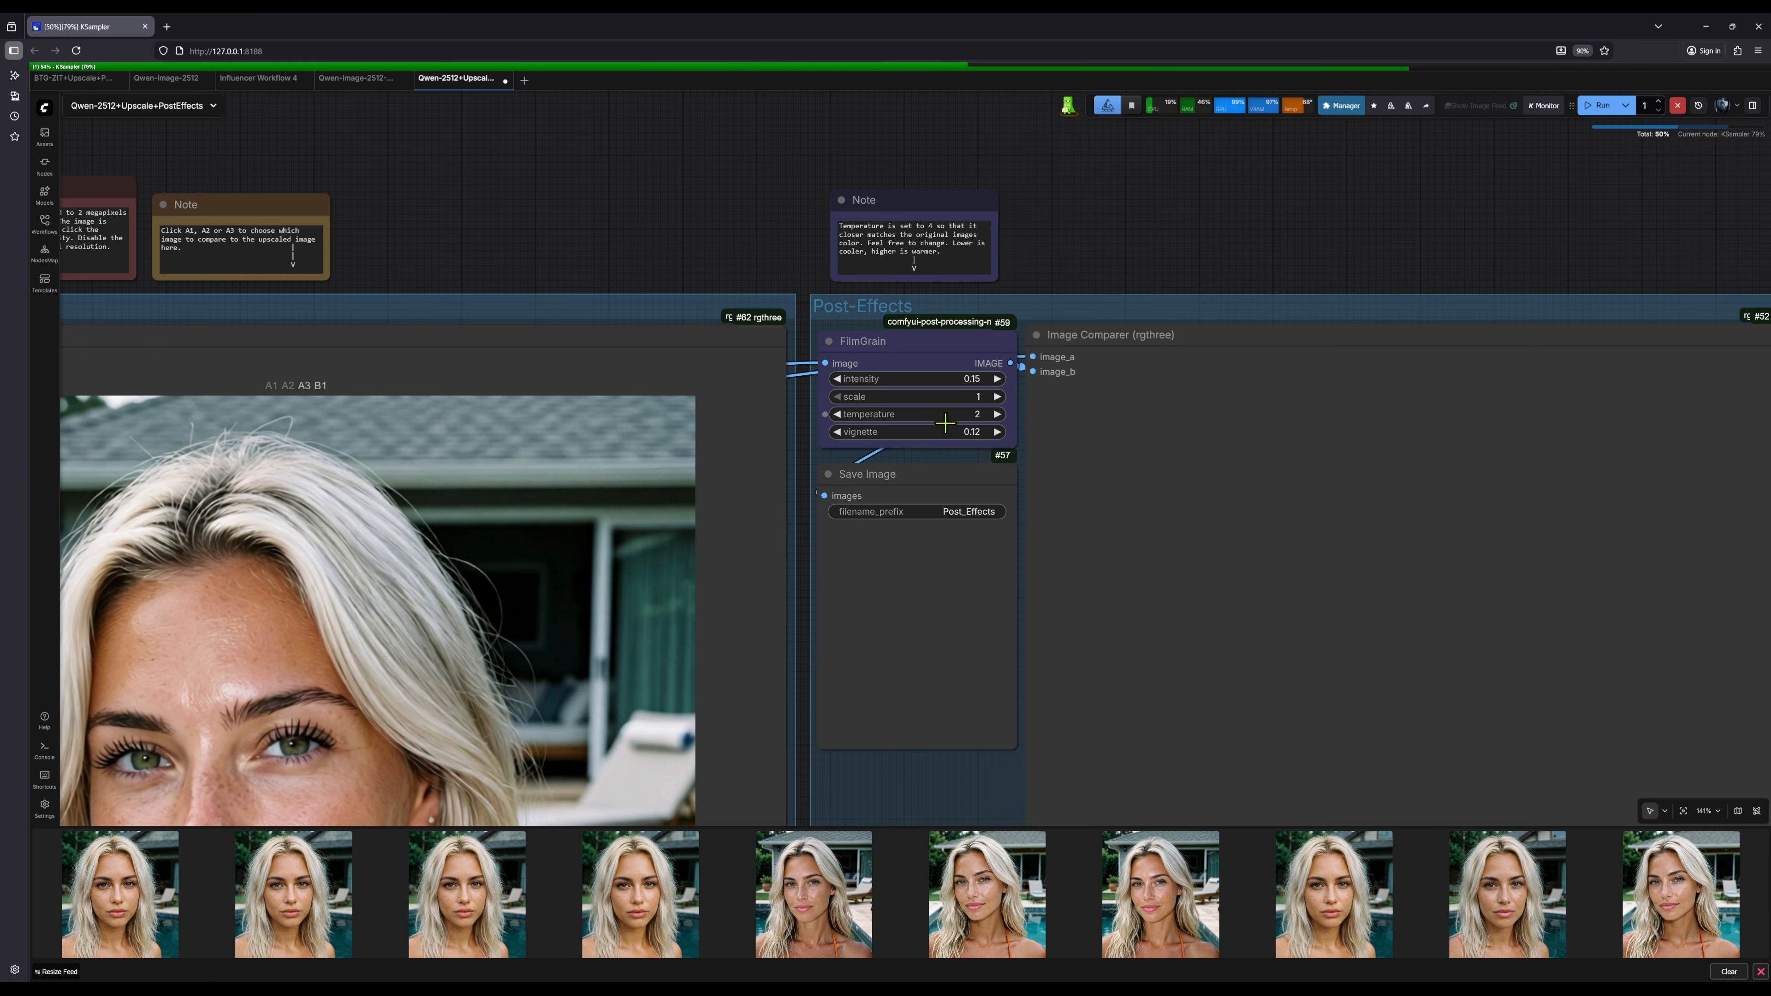
pyautogui.click(933, 226)
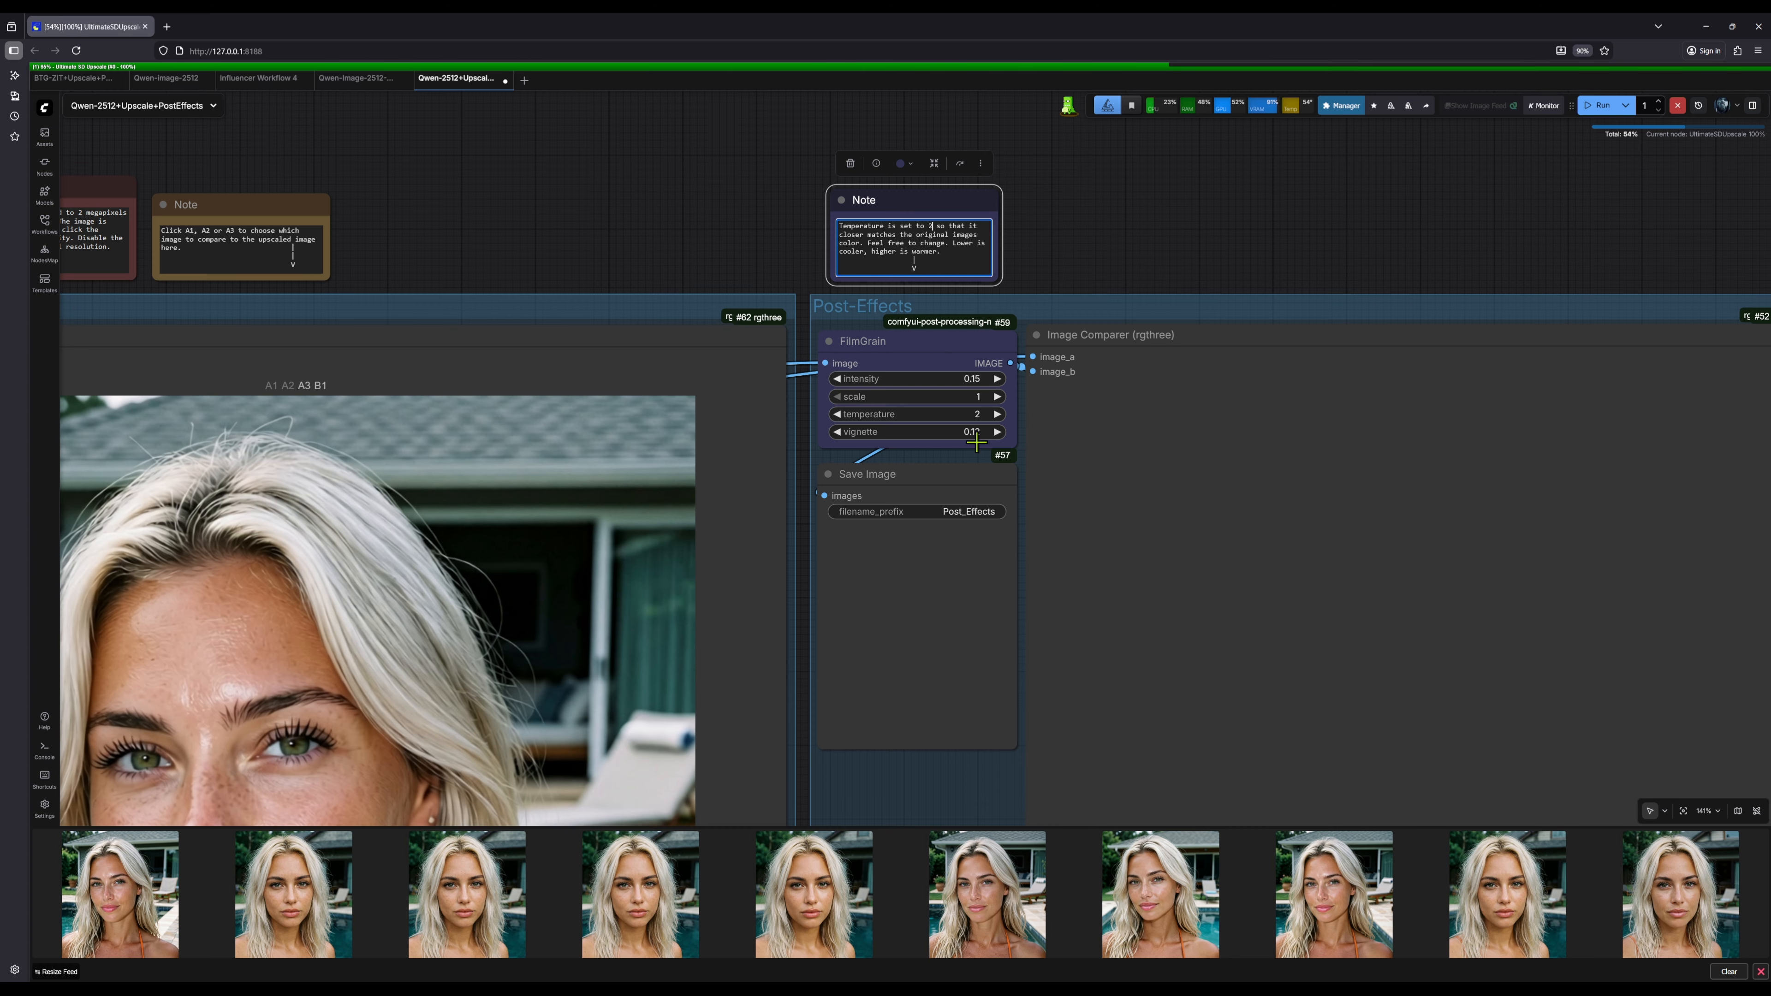
pyautogui.moveTo(975, 438); pyautogui.dragTo(990, 431)
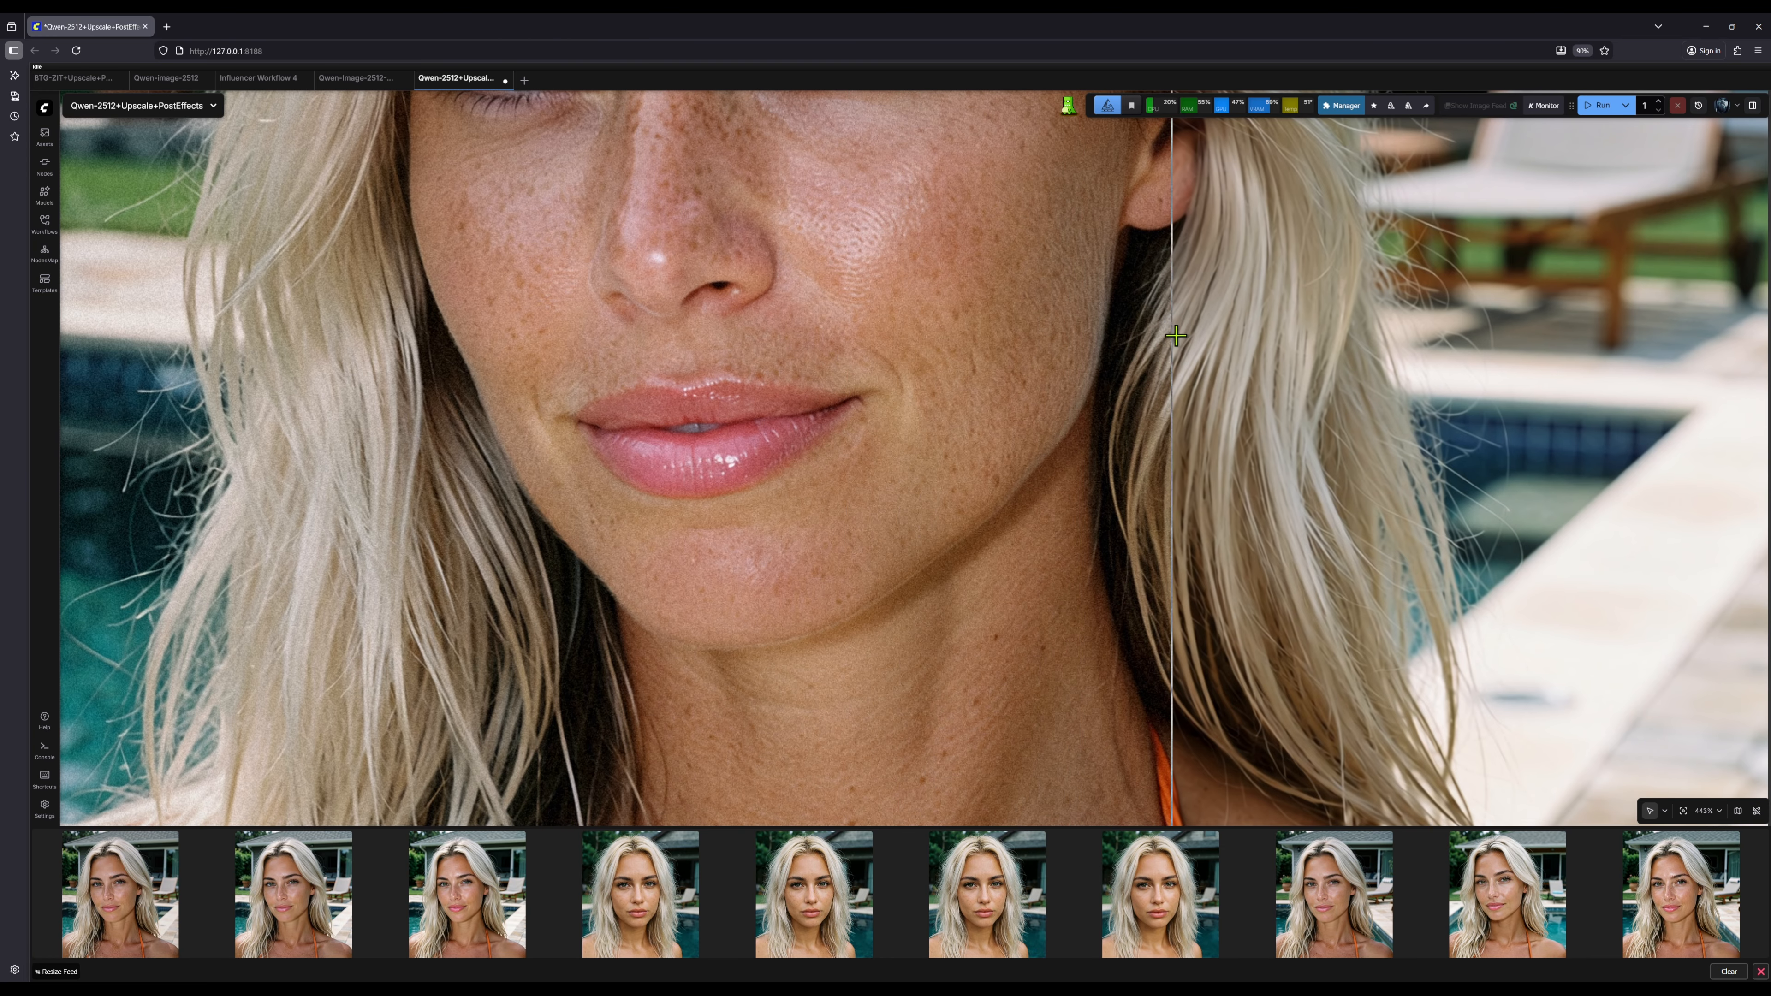
# Step: Examine the Post_Effects portrait in the Post-Effects Image Comparer and enlarged from the image feed
pyautogui.scroll(-6, 1233, 345)
pyautogui.scroll(-4, 1593, 370)
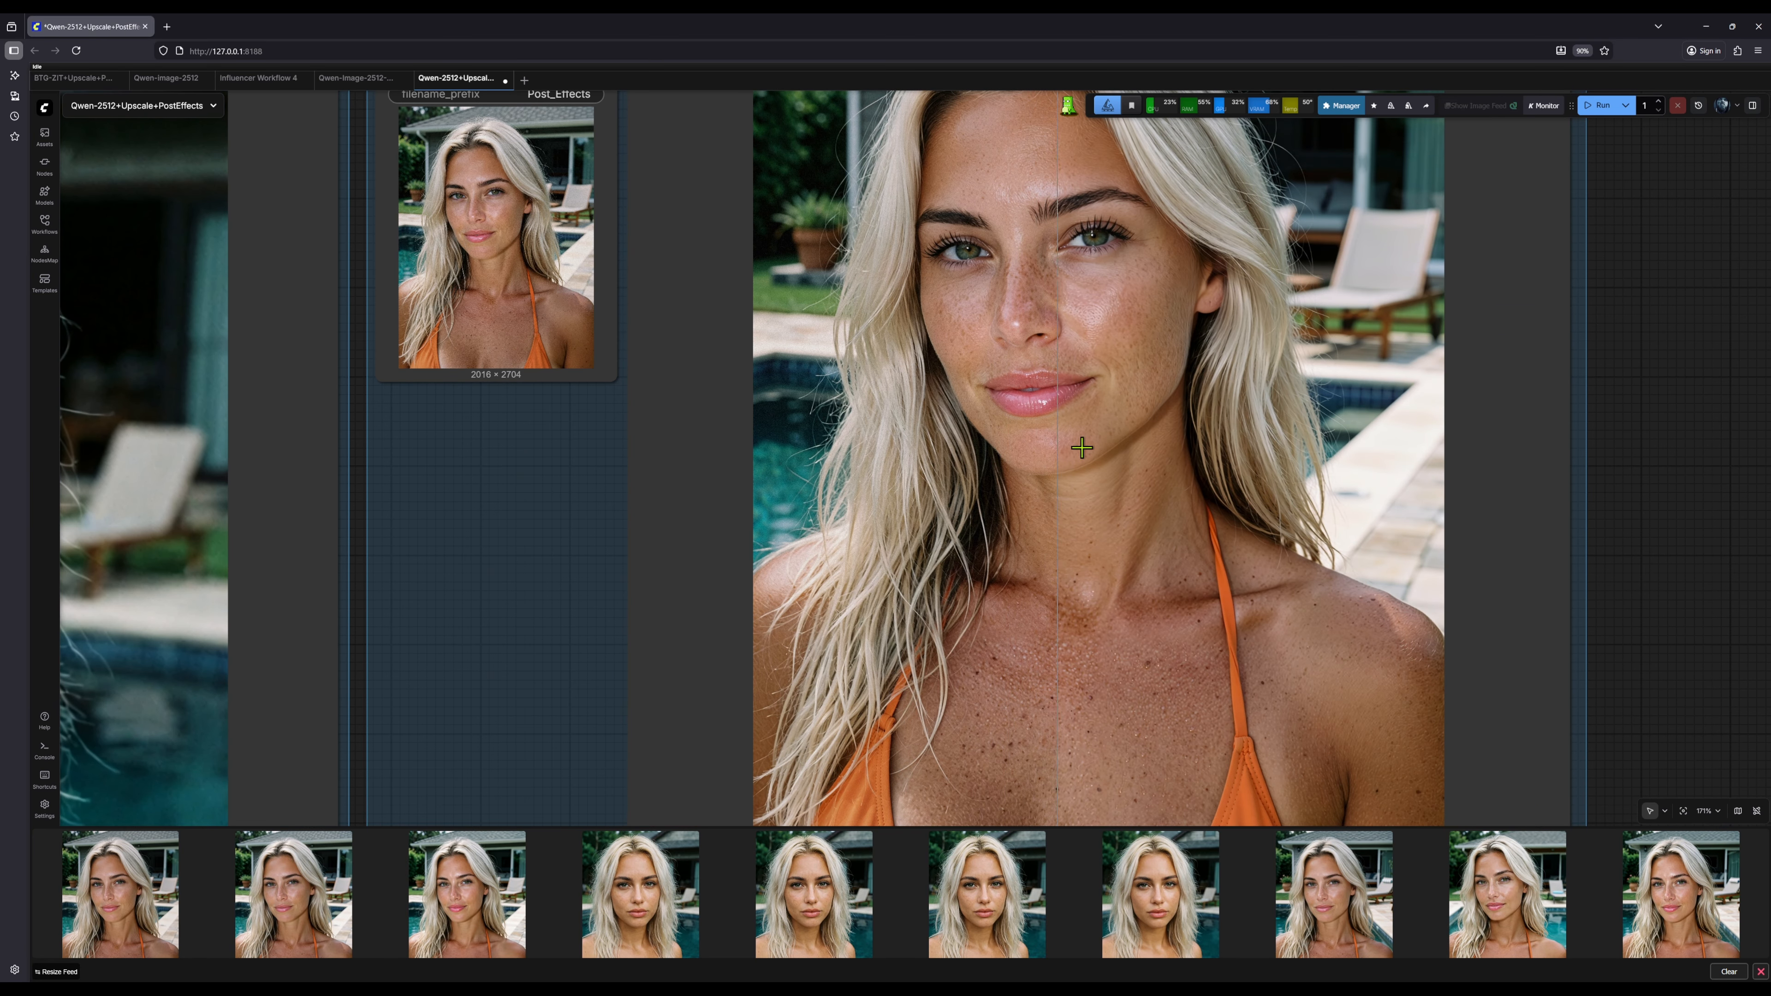
pyautogui.moveTo(1660, 317); pyautogui.dragTo(1478, 442)
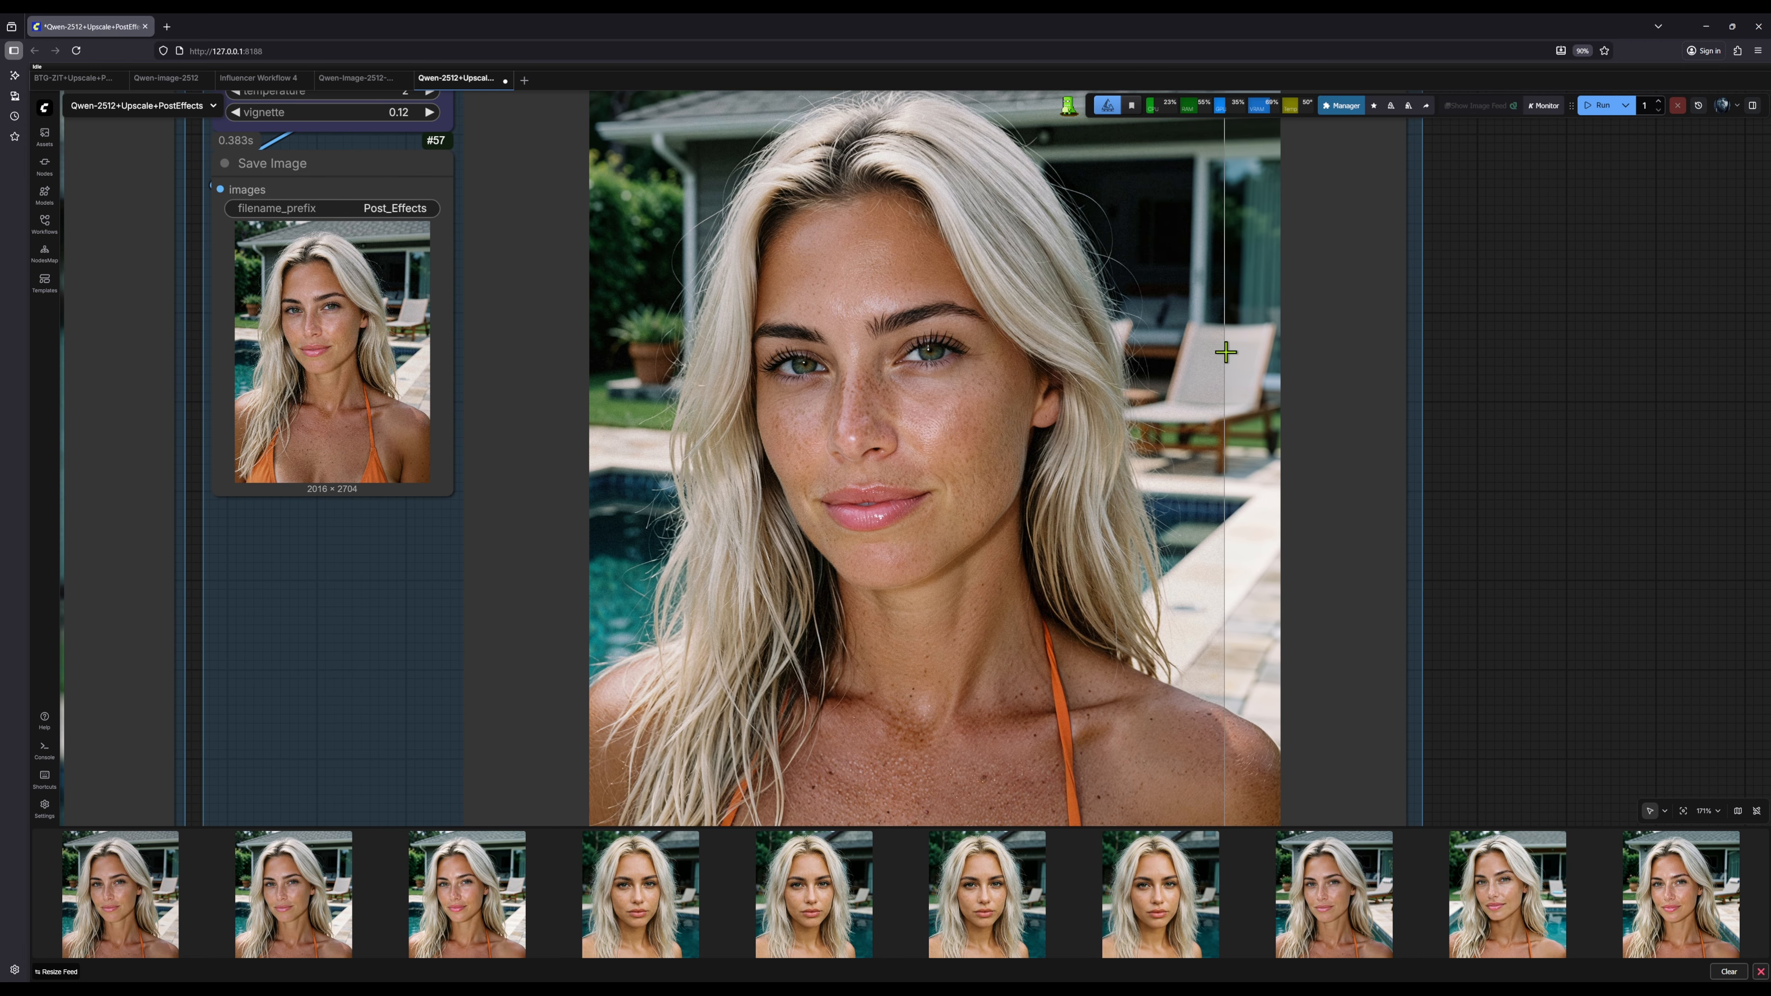
pyautogui.click(110, 907)
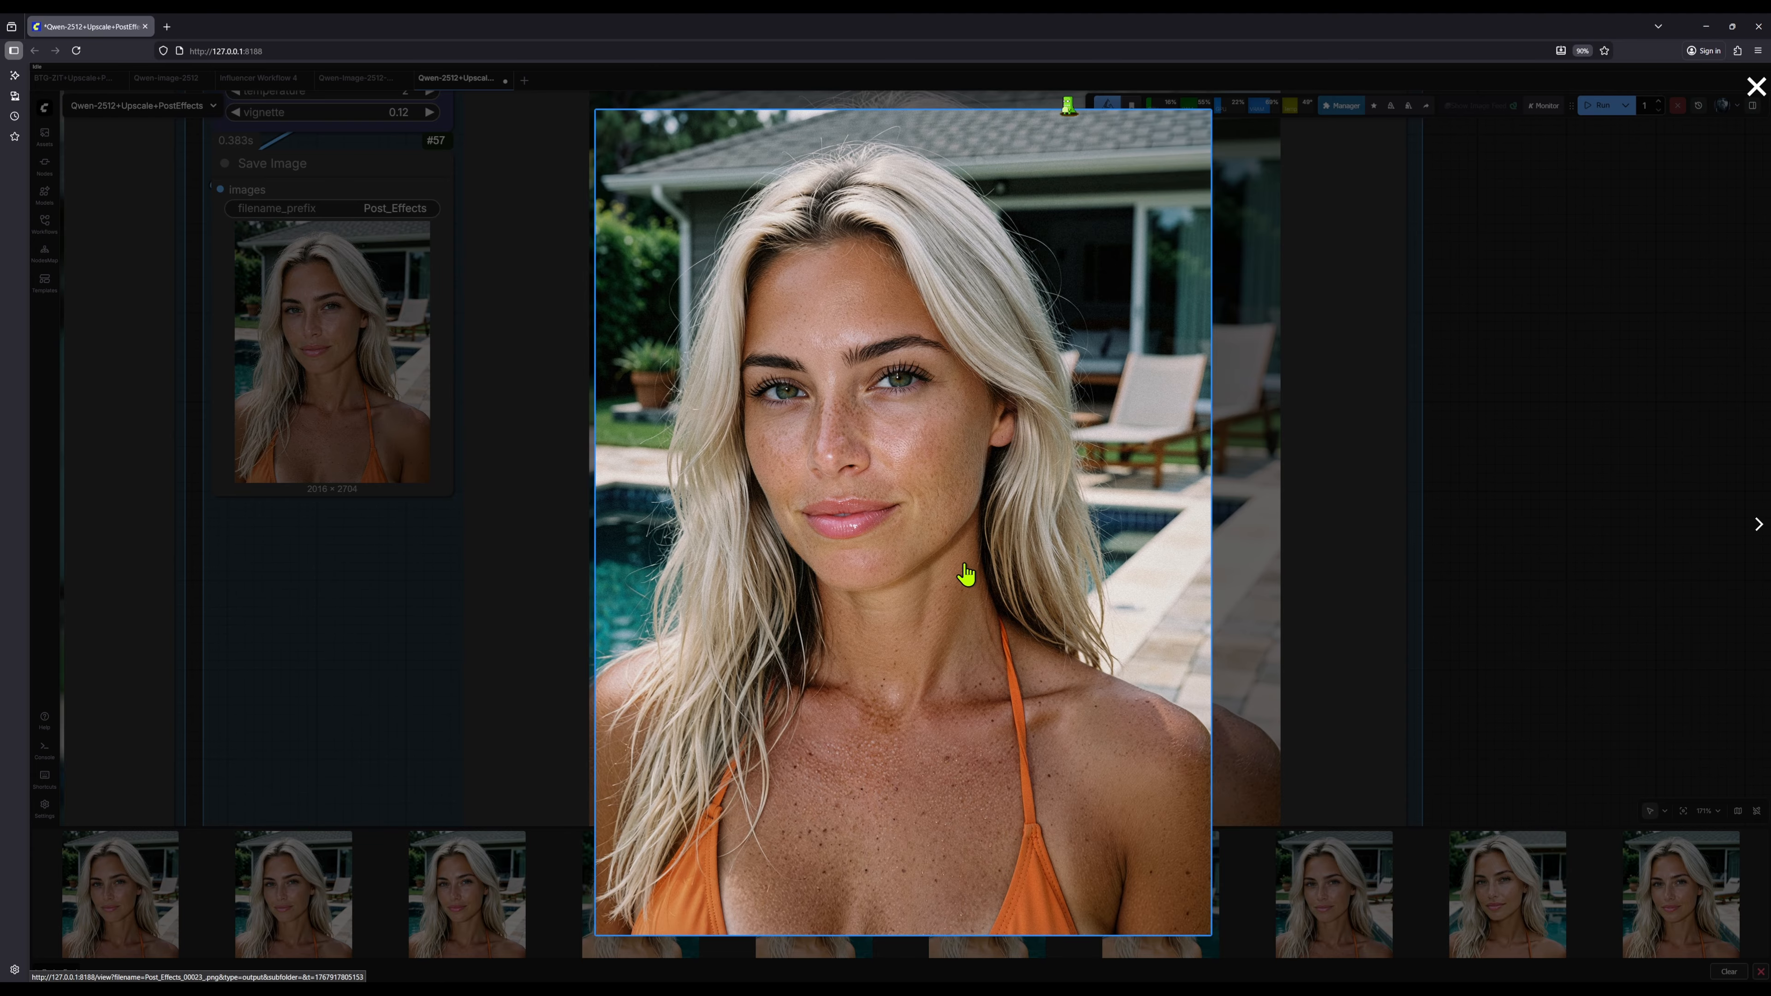
pyautogui.click(1575, 675)
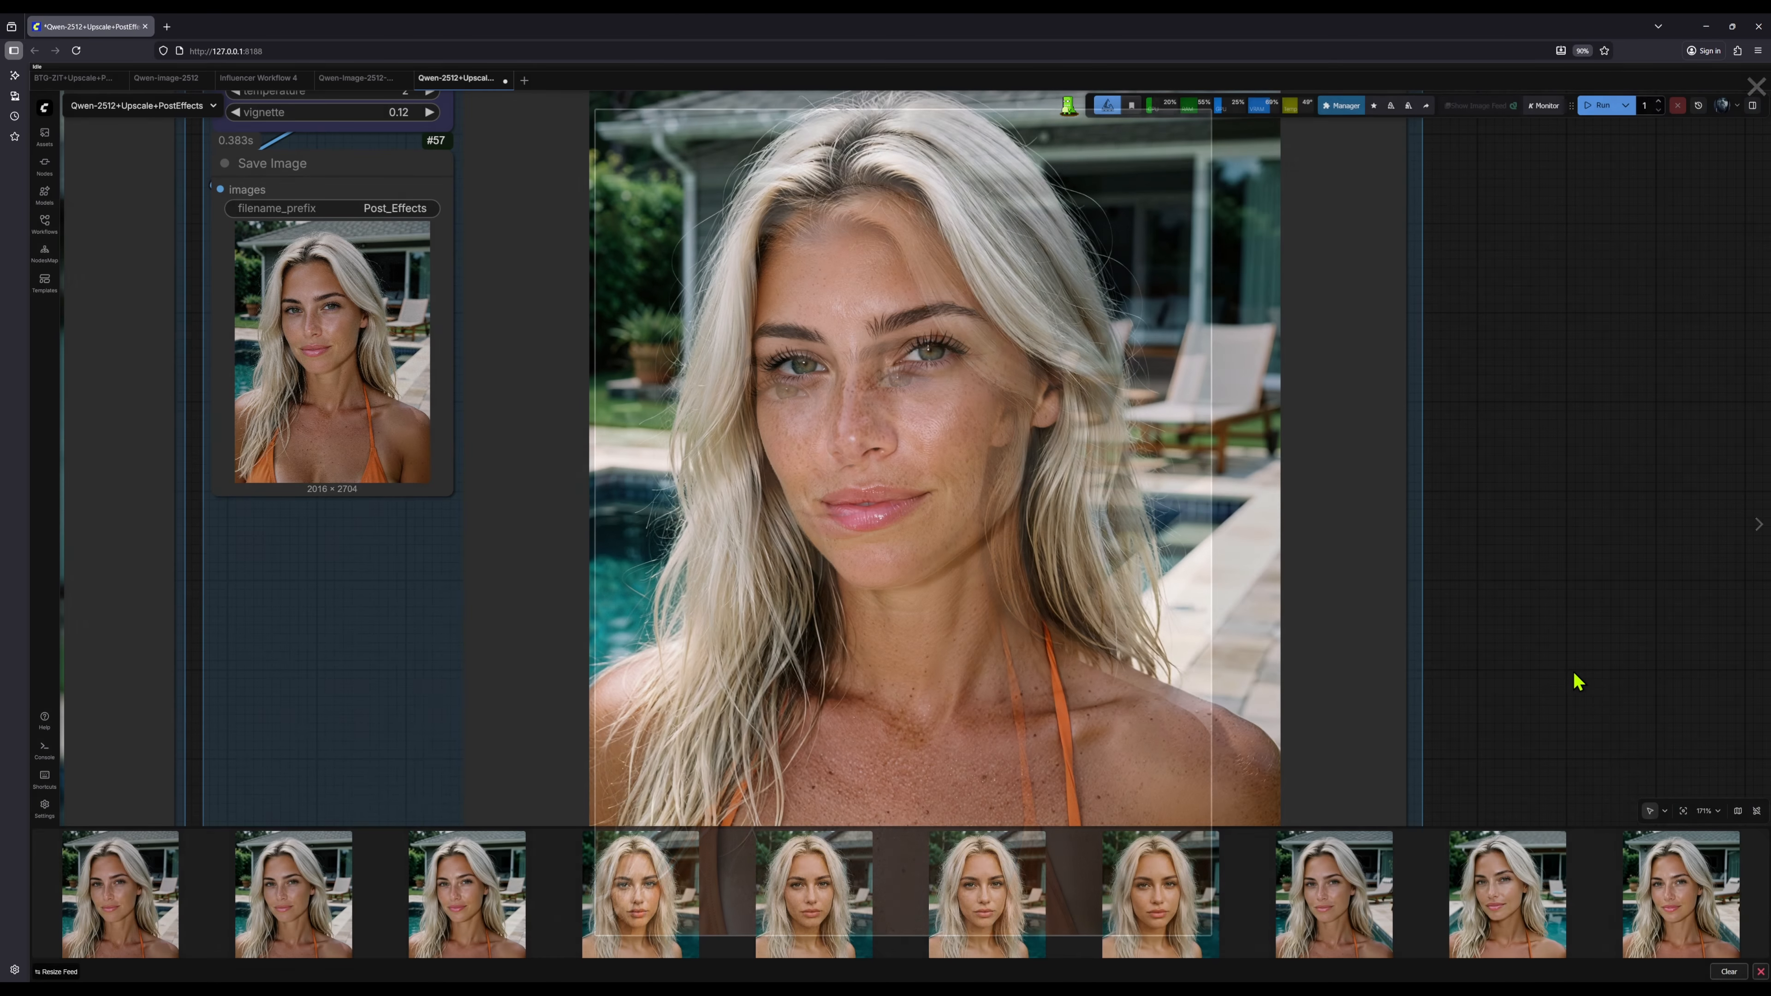
pyautogui.scroll(-5, 1562, 655)
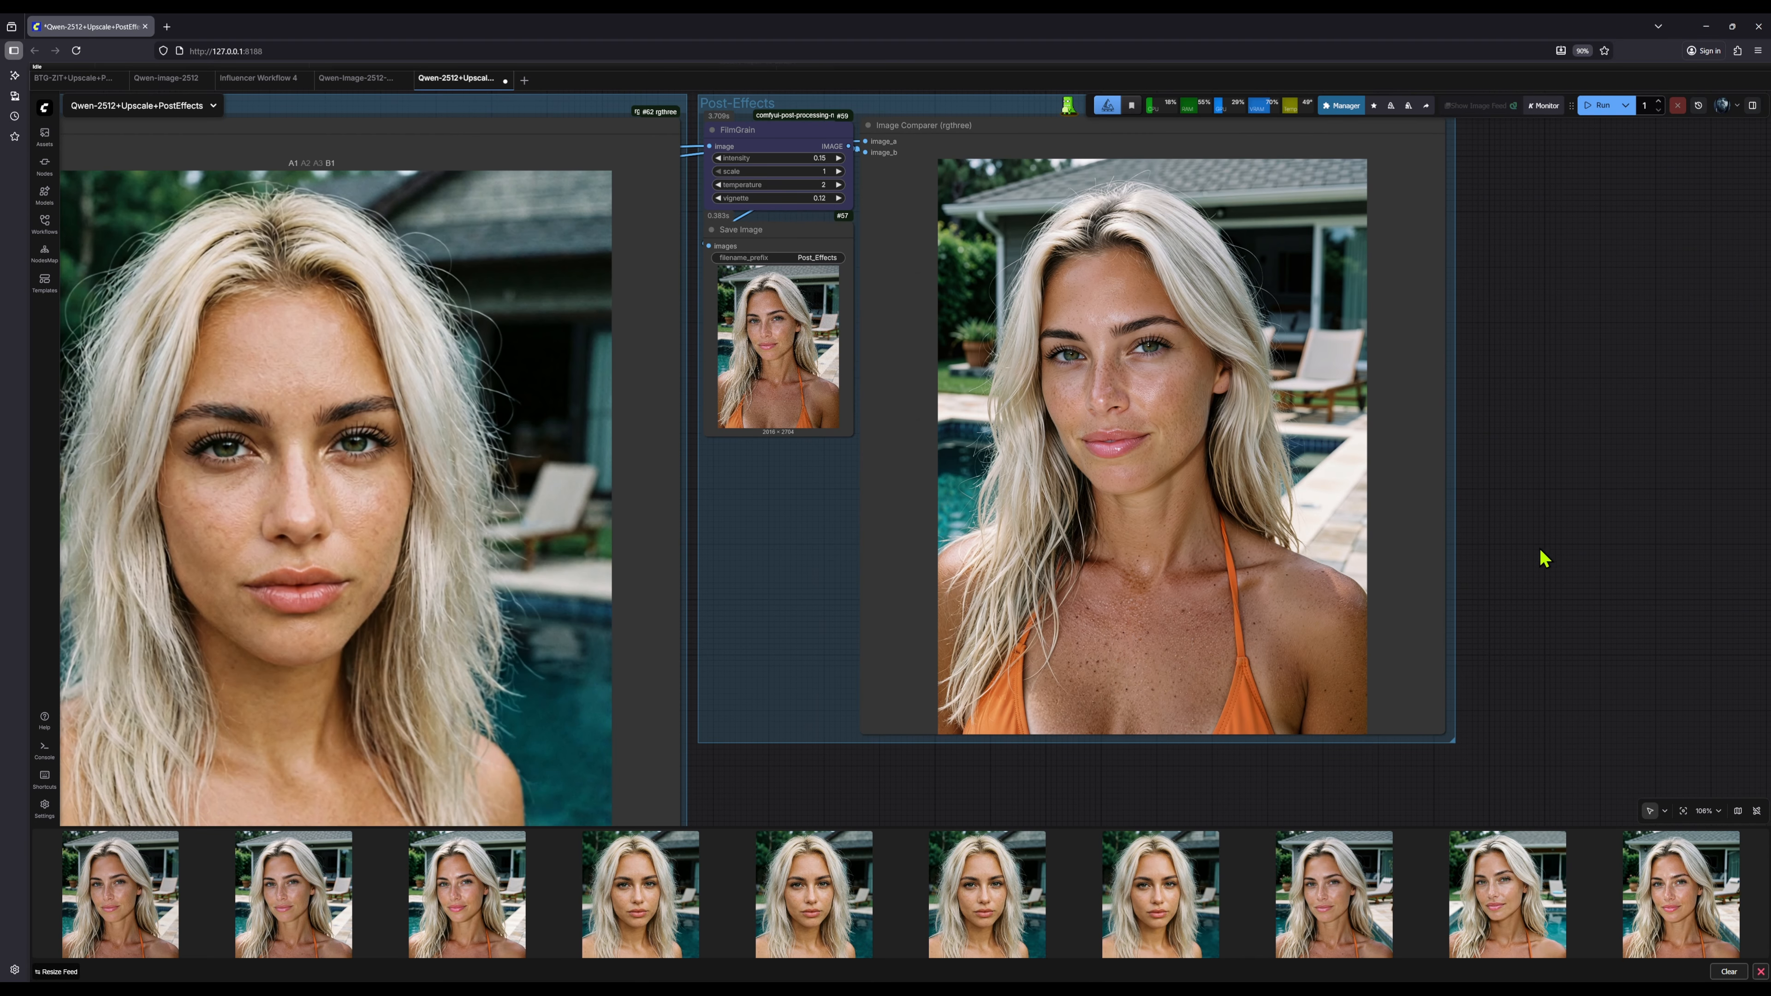
# Step: Look over the complete workflow, from the Load group through the sampler groups to Upscale and Post-Effects
pyautogui.scroll(-4, 1534, 551)
pyautogui.scroll(-3, 1193, 729)
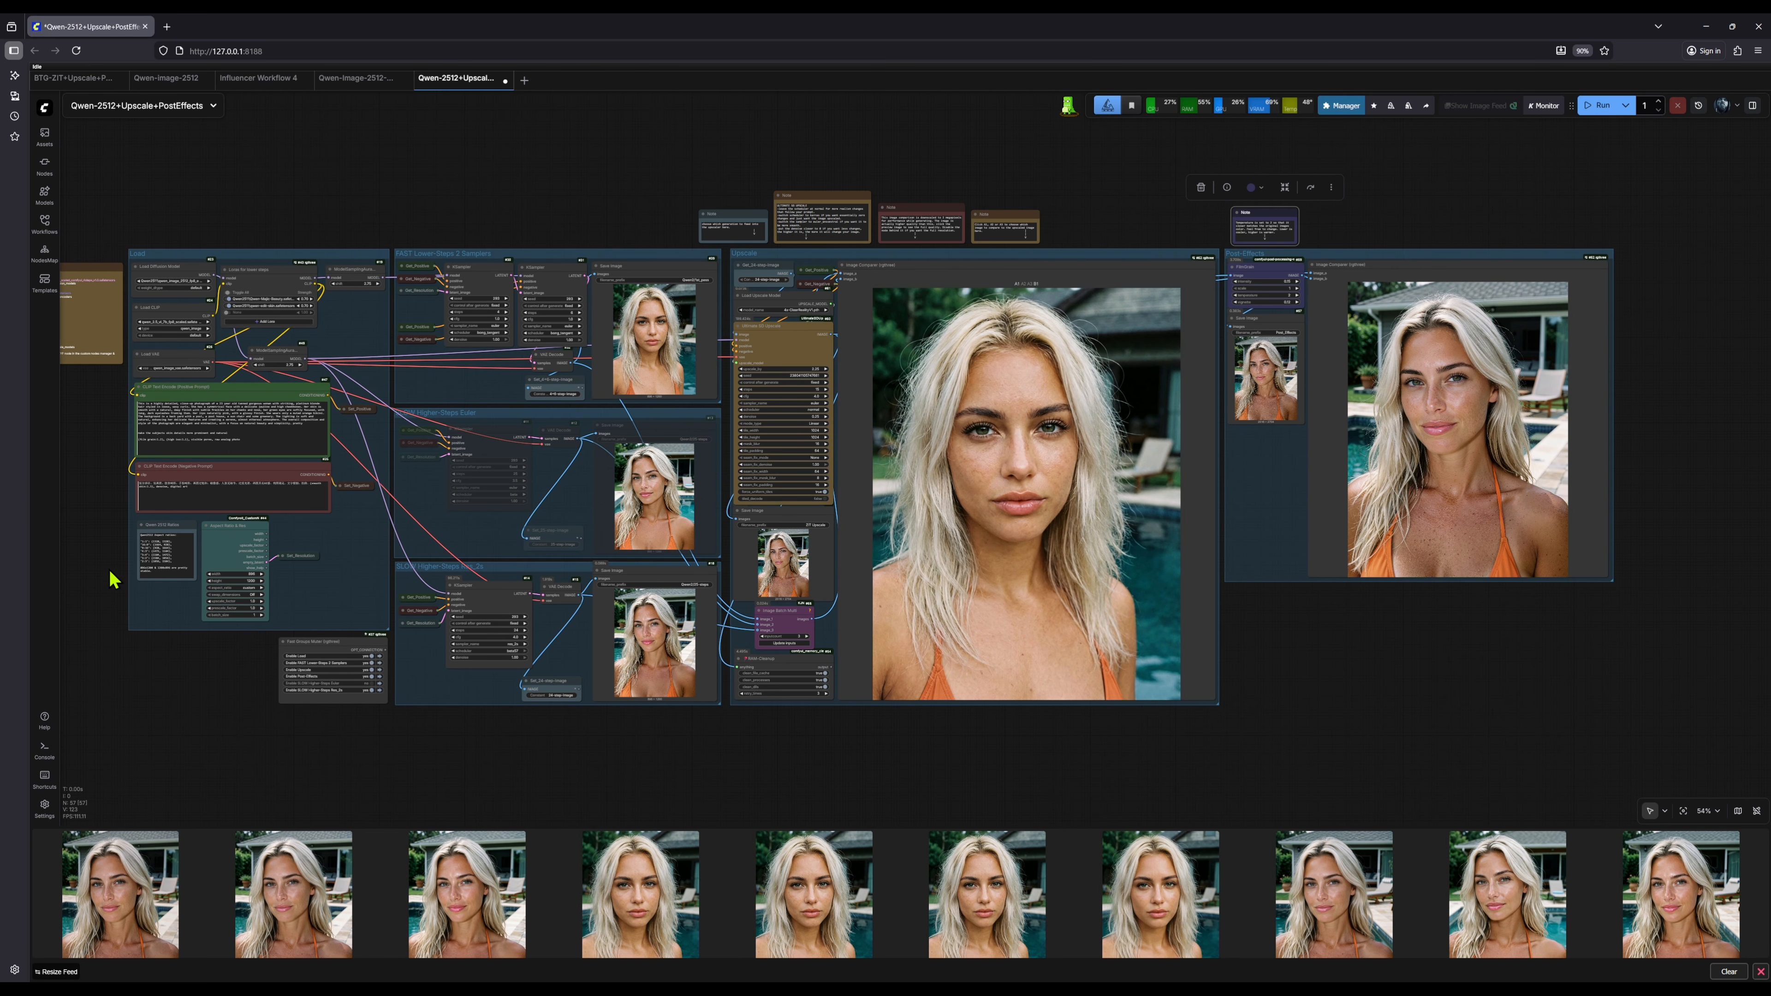
pyautogui.scroll(7, 185, 554)
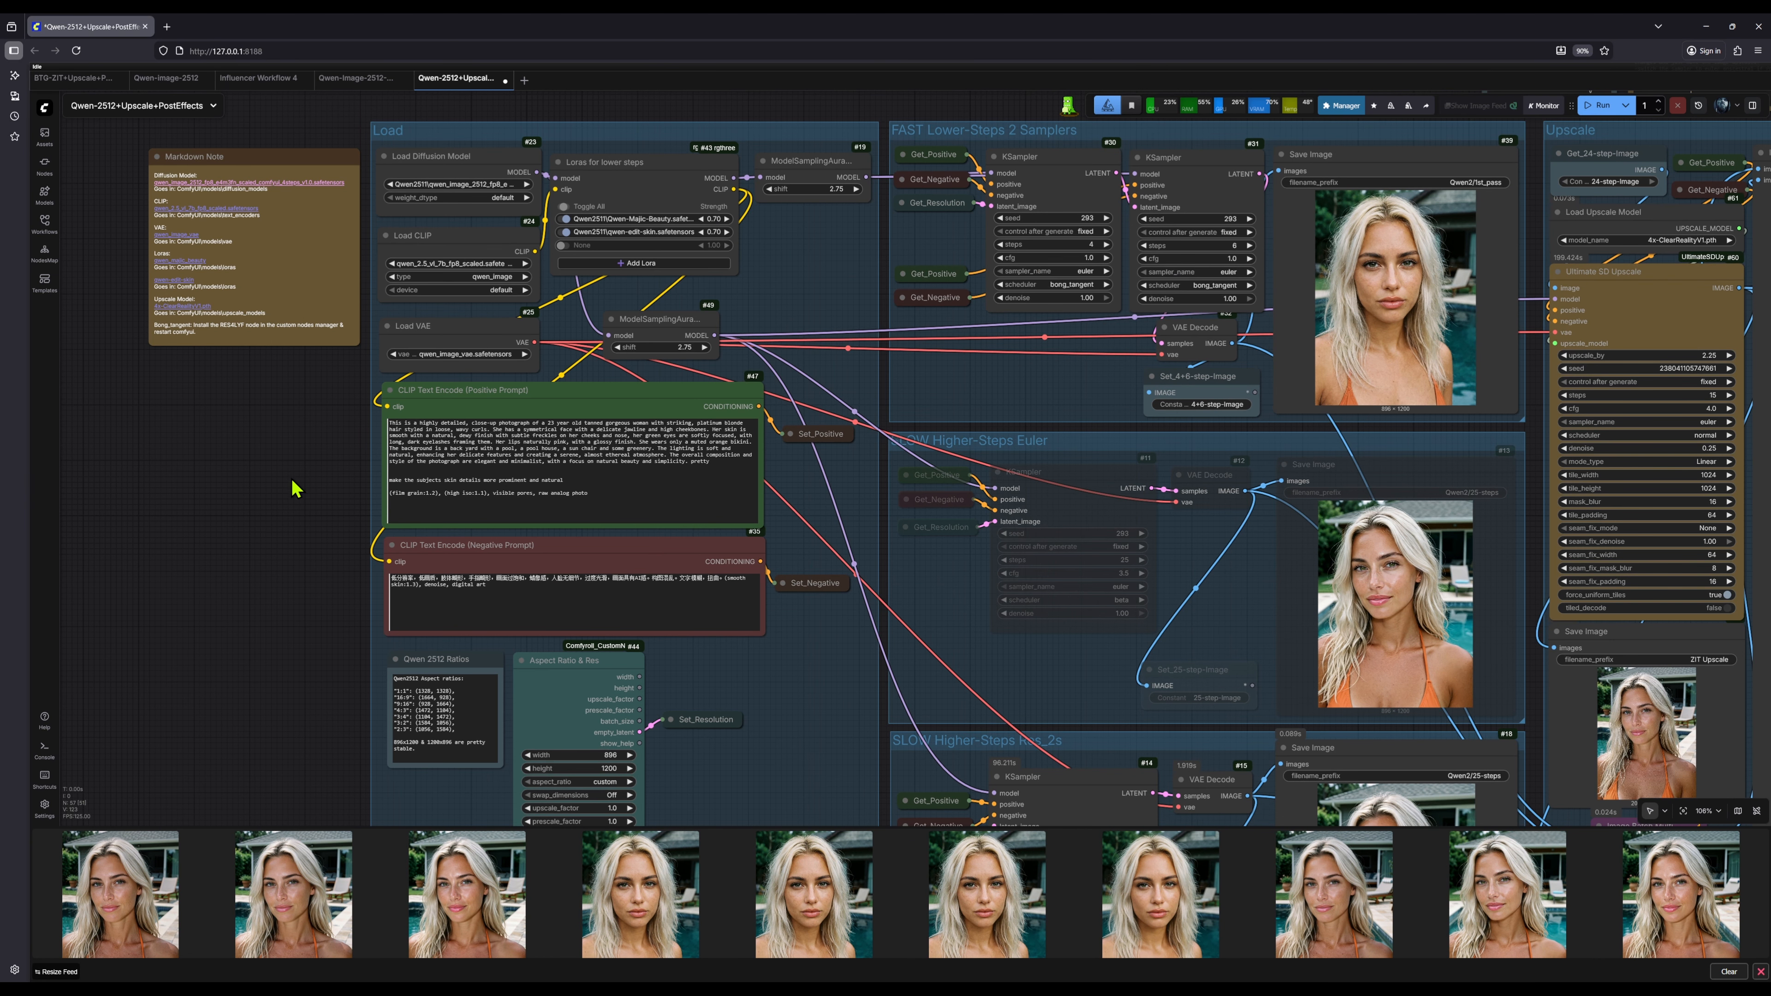
pyautogui.scroll(-2, 296, 488)
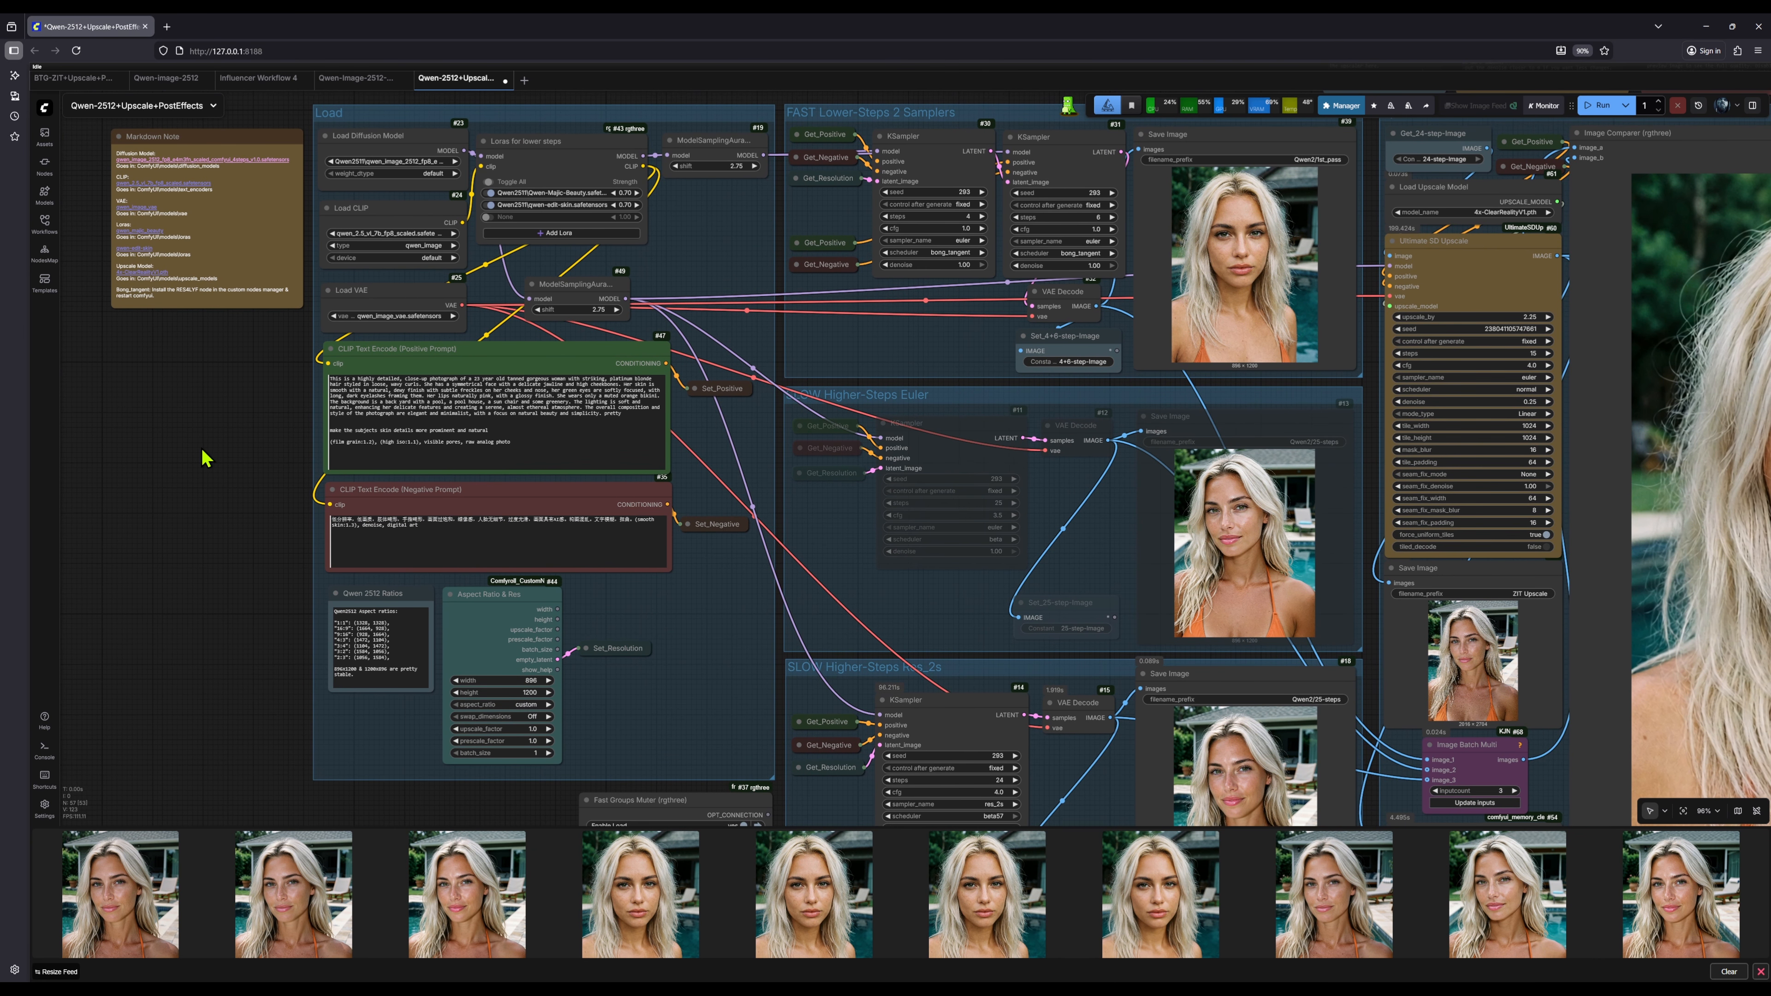
pyautogui.scroll(-2, 214, 498)
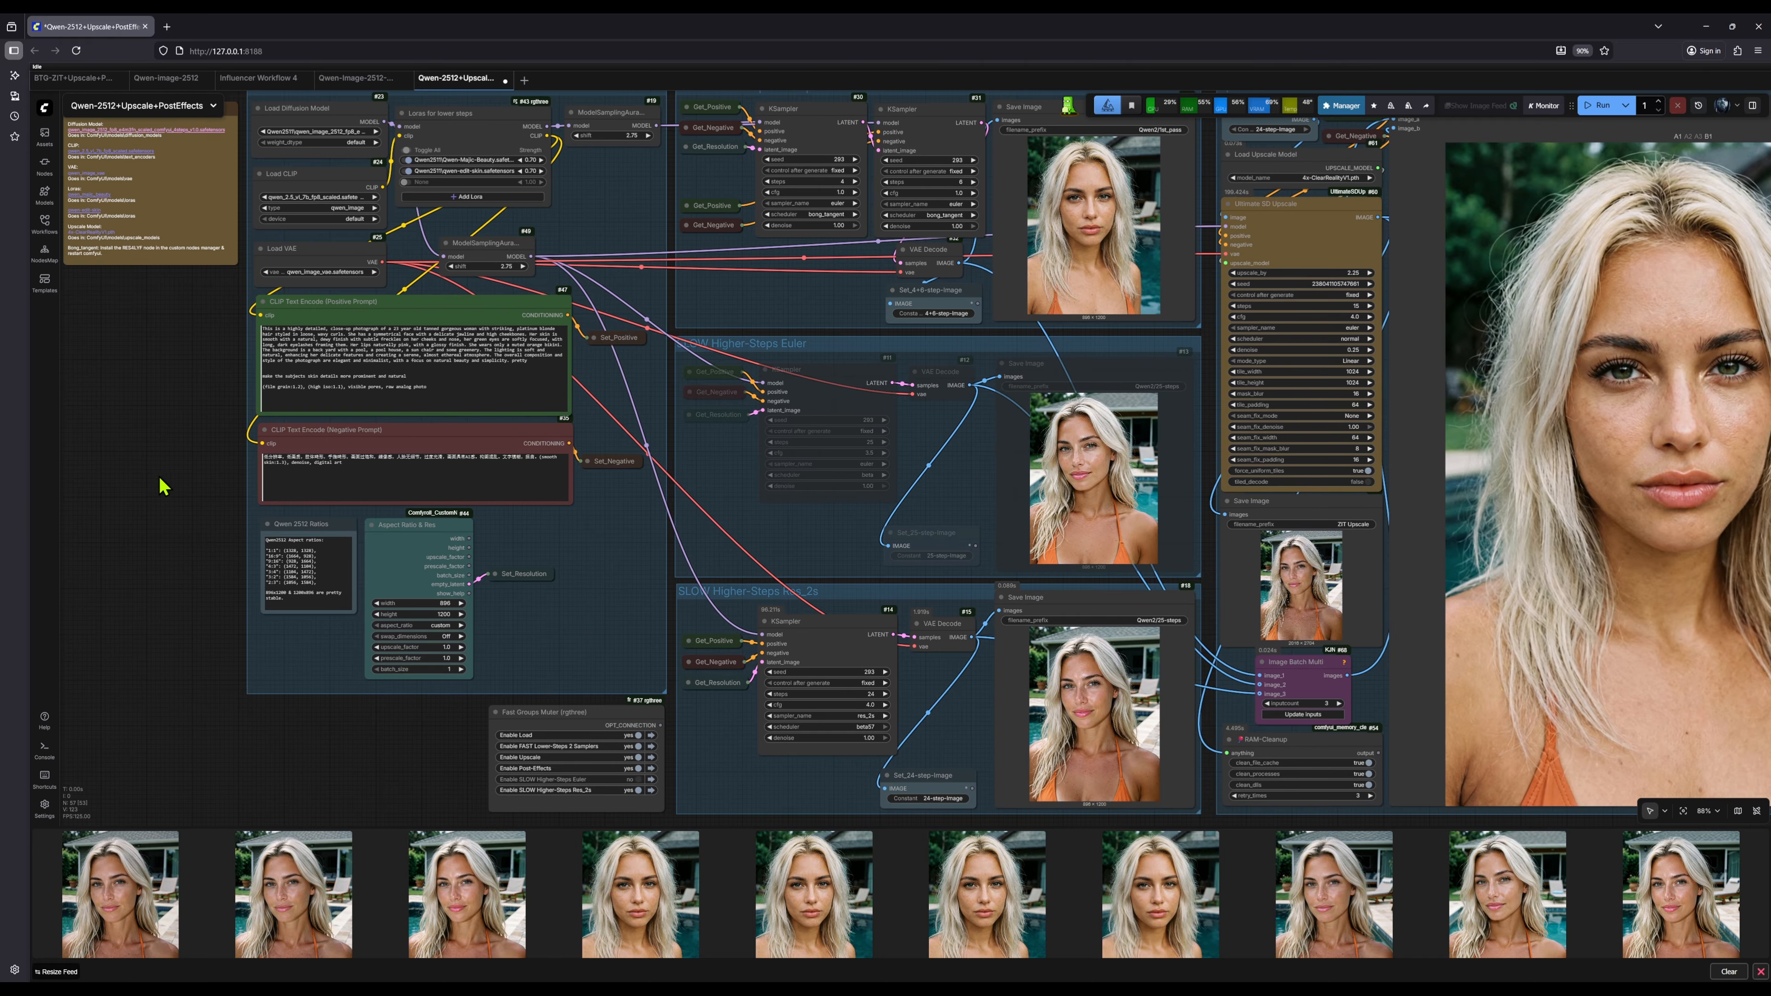
pyautogui.moveTo(437, 769); pyautogui.dragTo(321, 775)
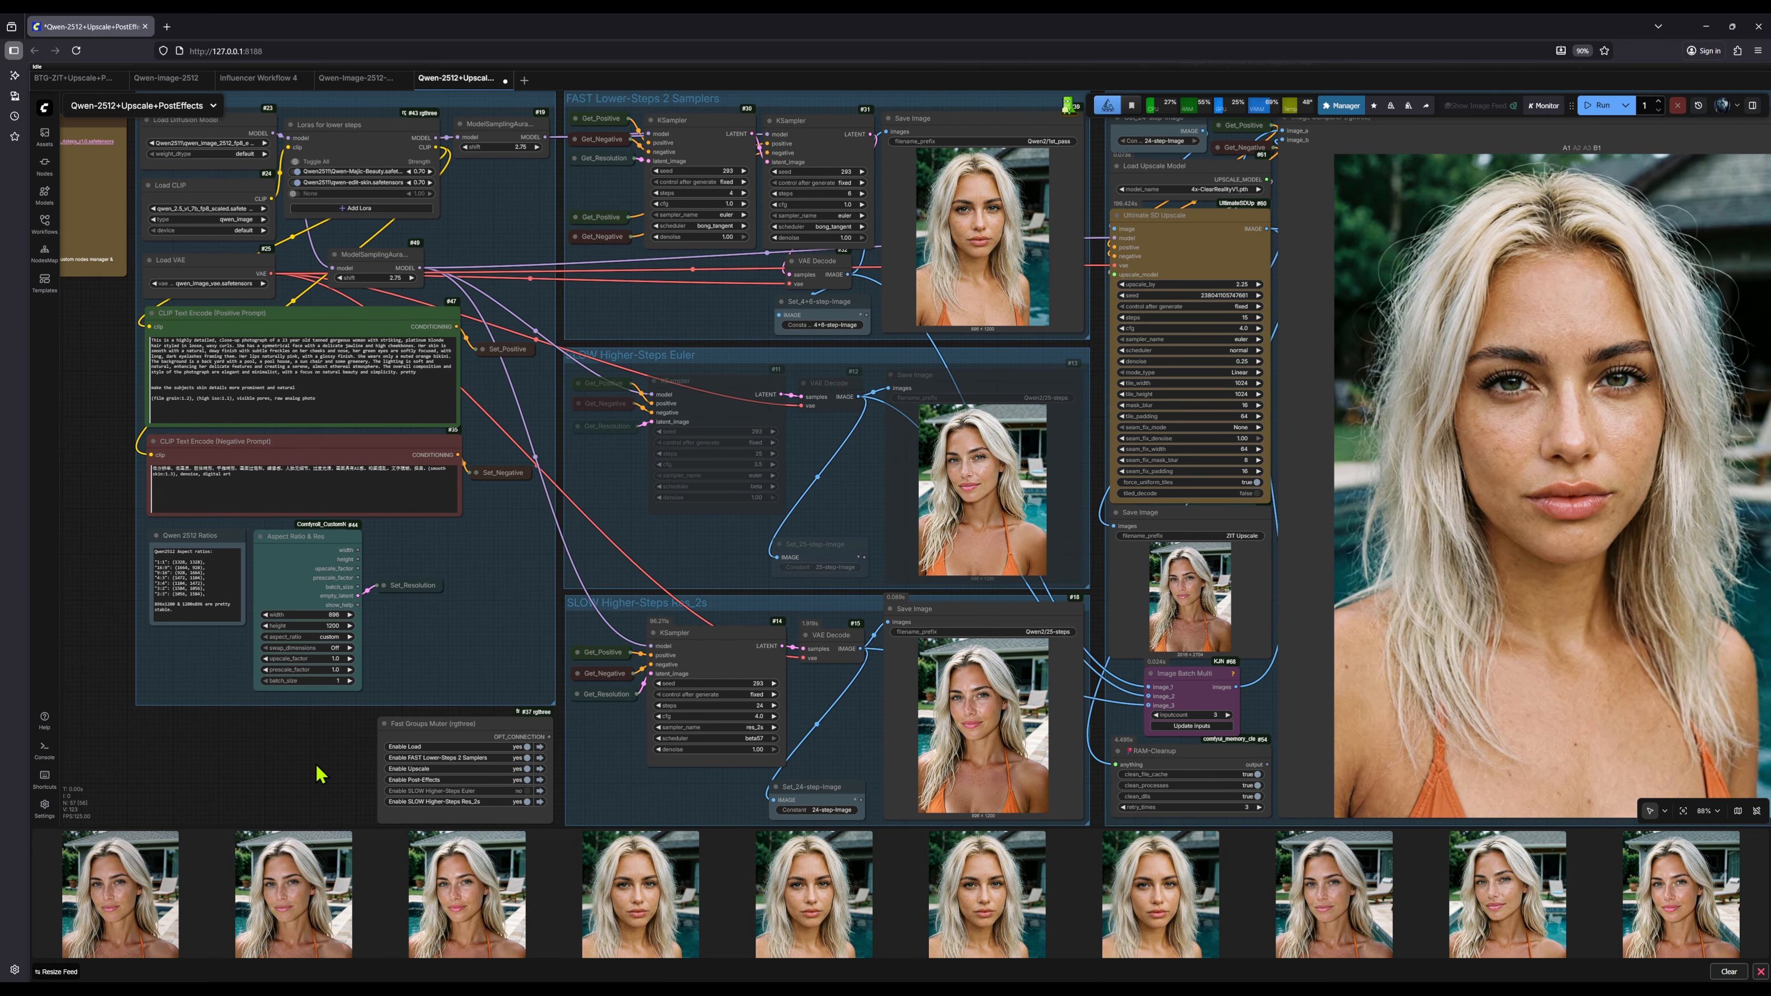
pyautogui.moveTo(558, 812); pyautogui.dragTo(399, 738)
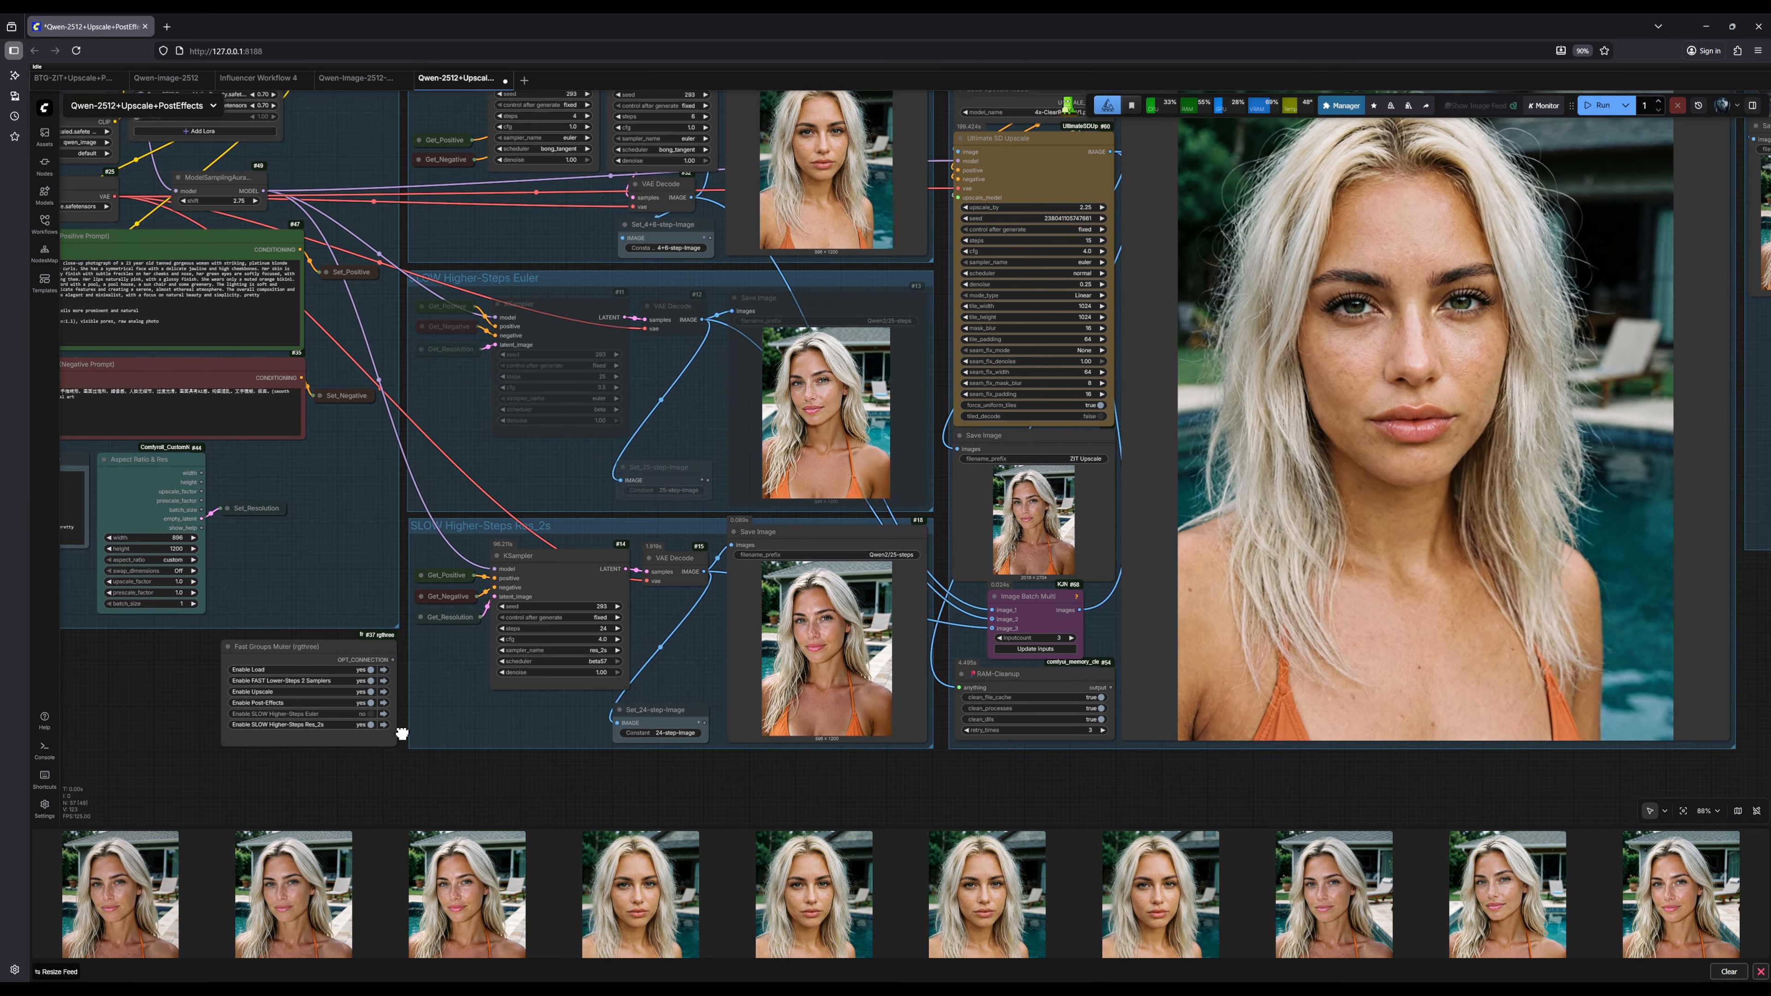
pyautogui.moveTo(889, 771); pyautogui.dragTo(597, 832)
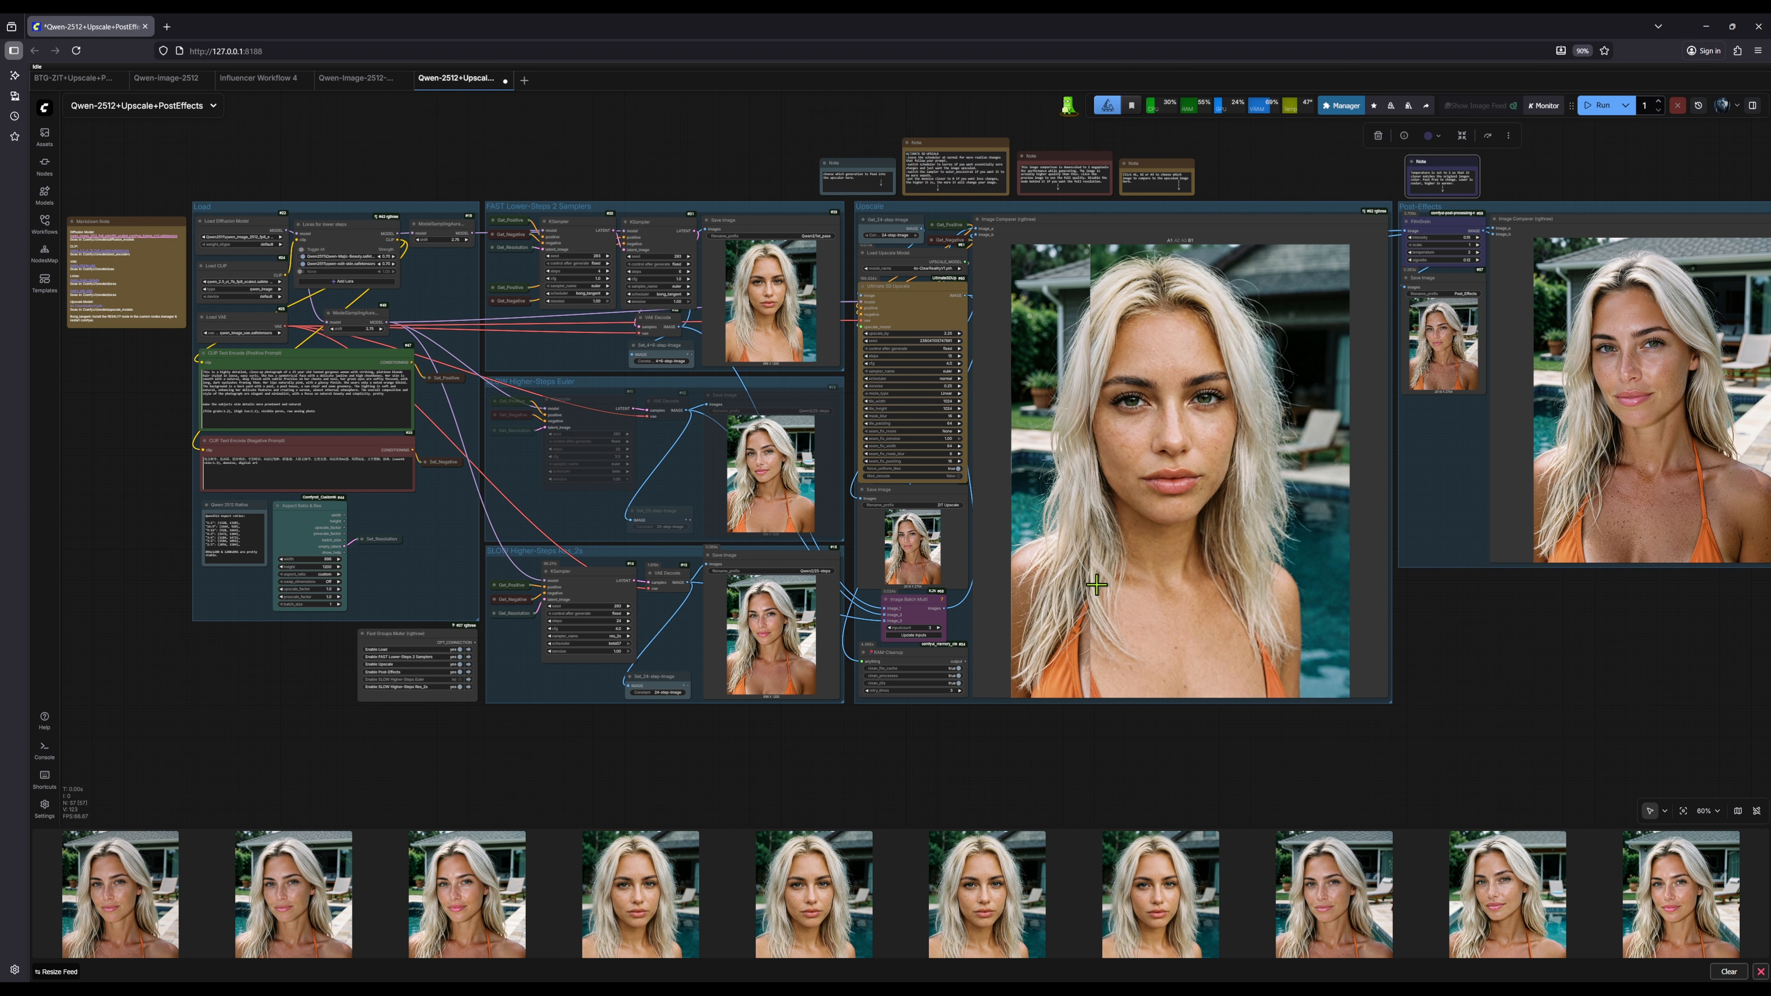
# Step: Run all three sampler groups with a short-haired hot-spring portrait prompt, leaving Upscale and Post-Effects disabled
pyautogui.moveTo(1504, 636); pyautogui.dragTo(1312, 683)
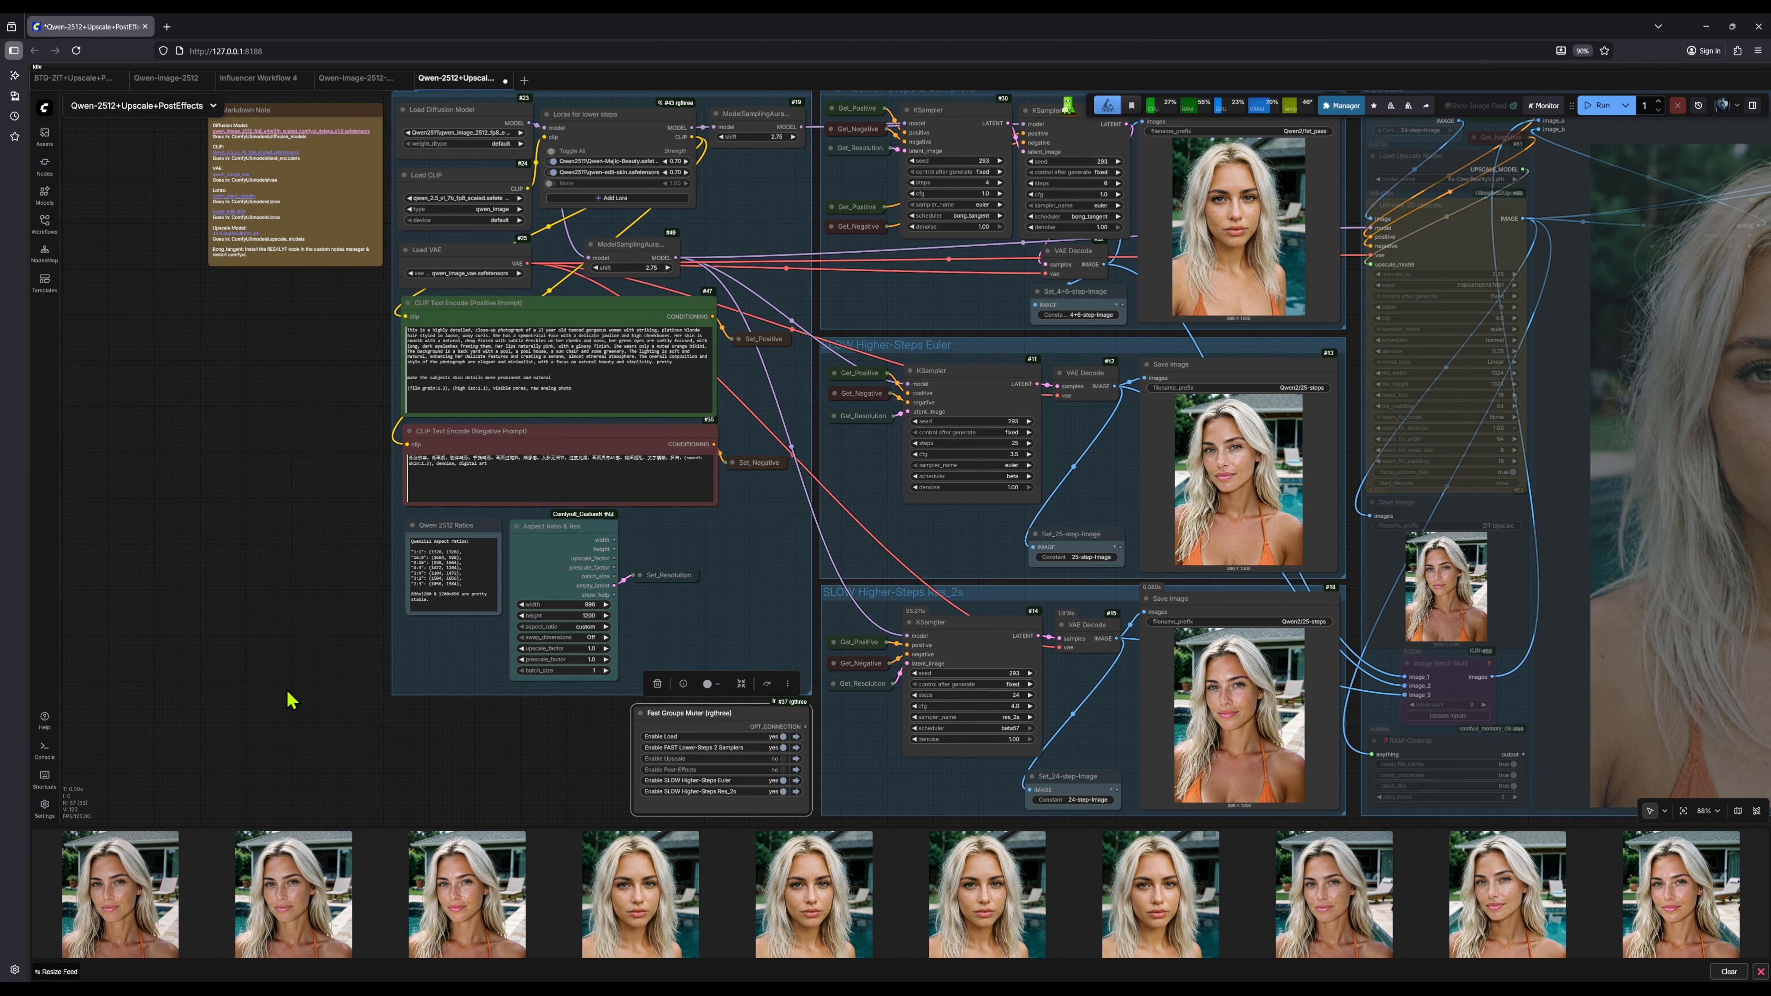
pyautogui.scroll(-3, 281, 652)
pyautogui.moveTo(258, 554); pyautogui.dragTo(180, 539)
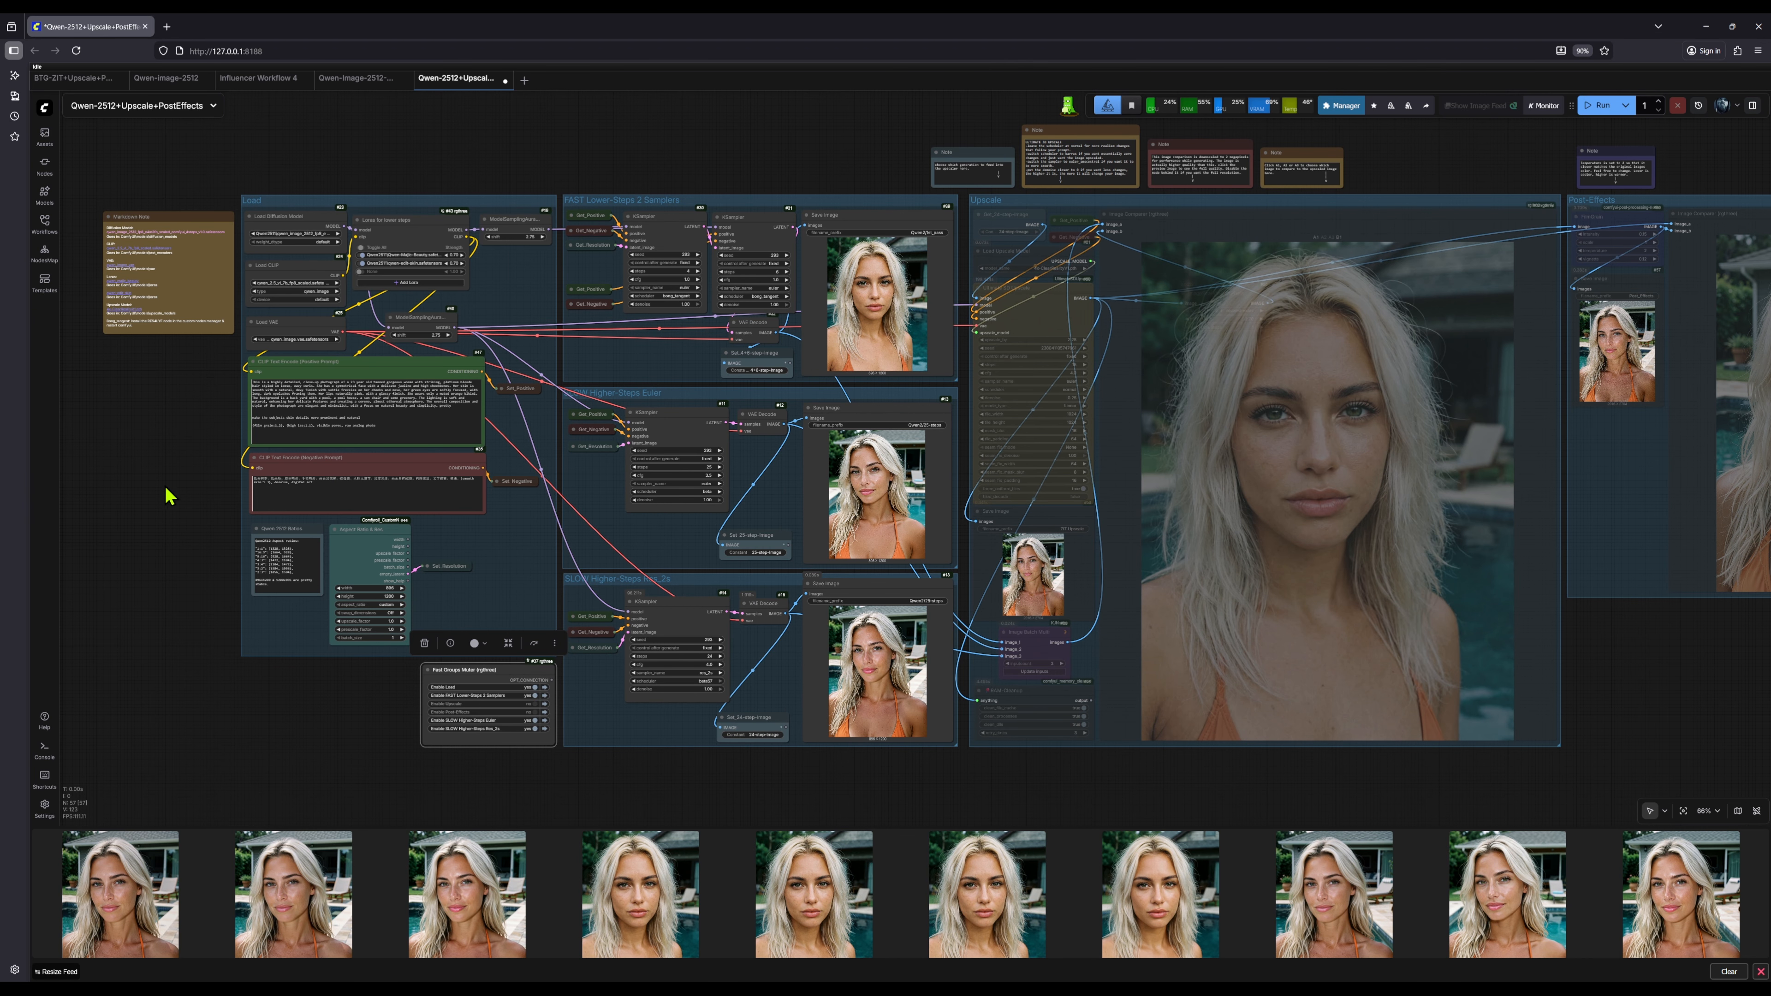
pyautogui.scroll(5, 183, 467)
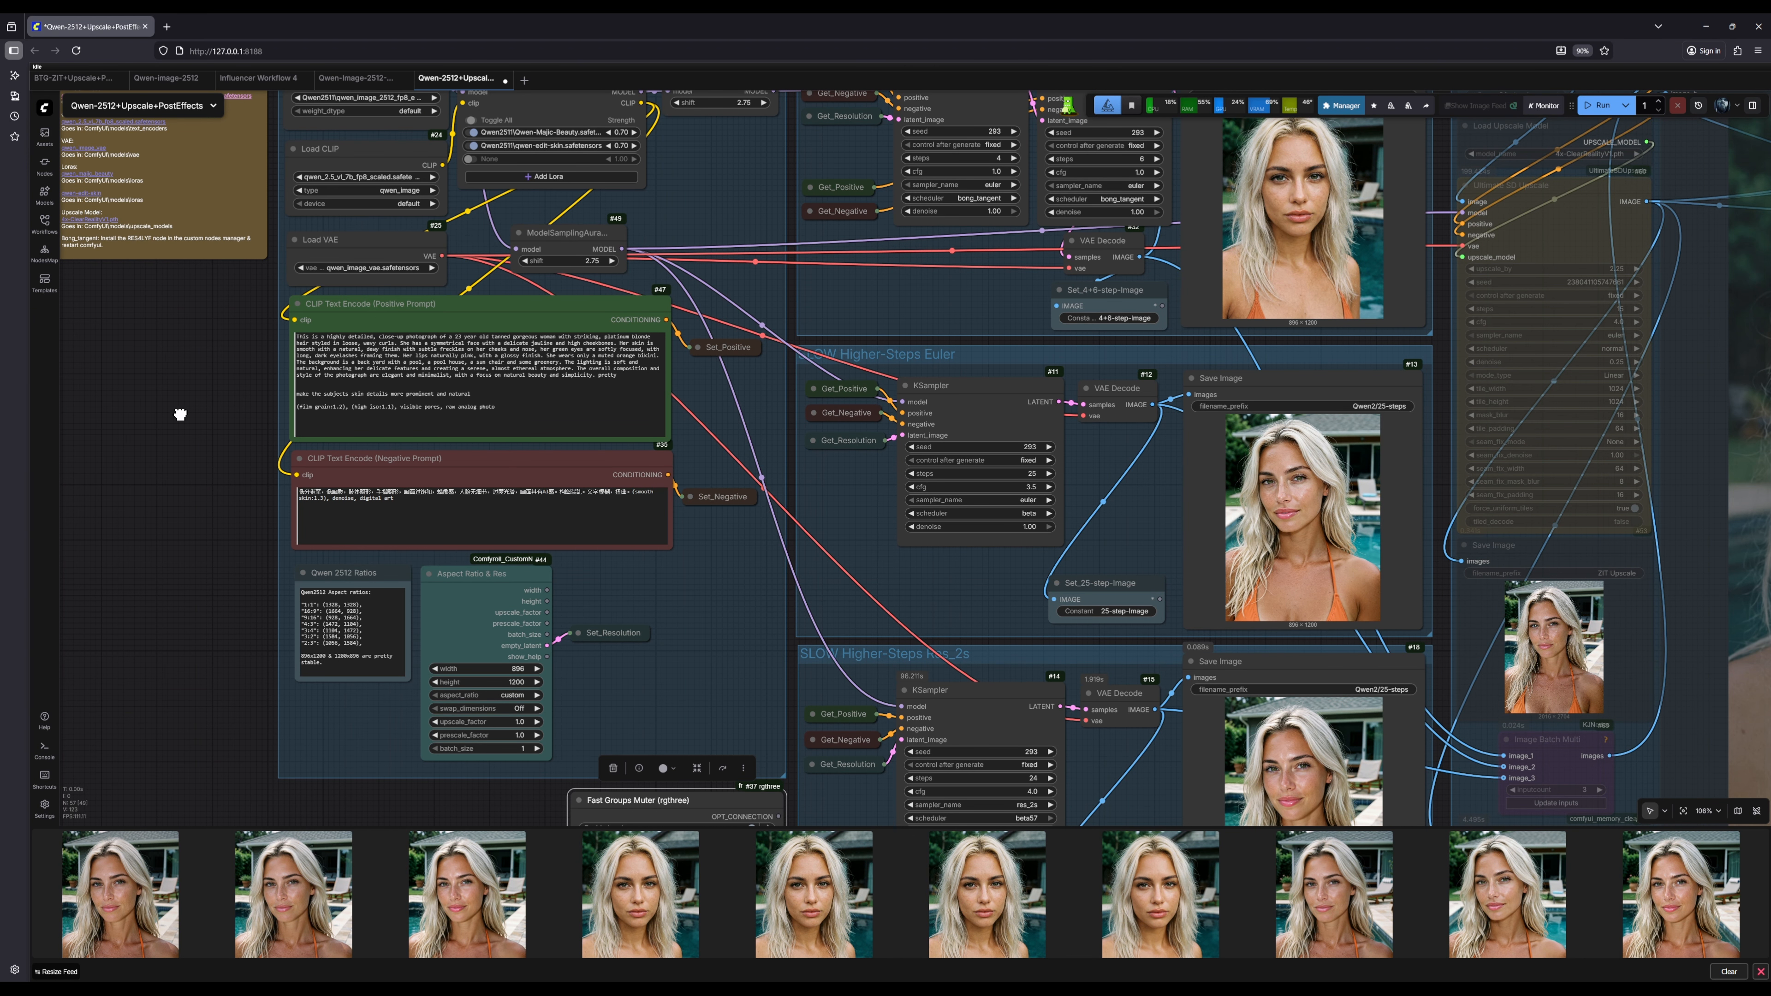
pyautogui.moveTo(179, 414); pyautogui.dragTo(256, 493)
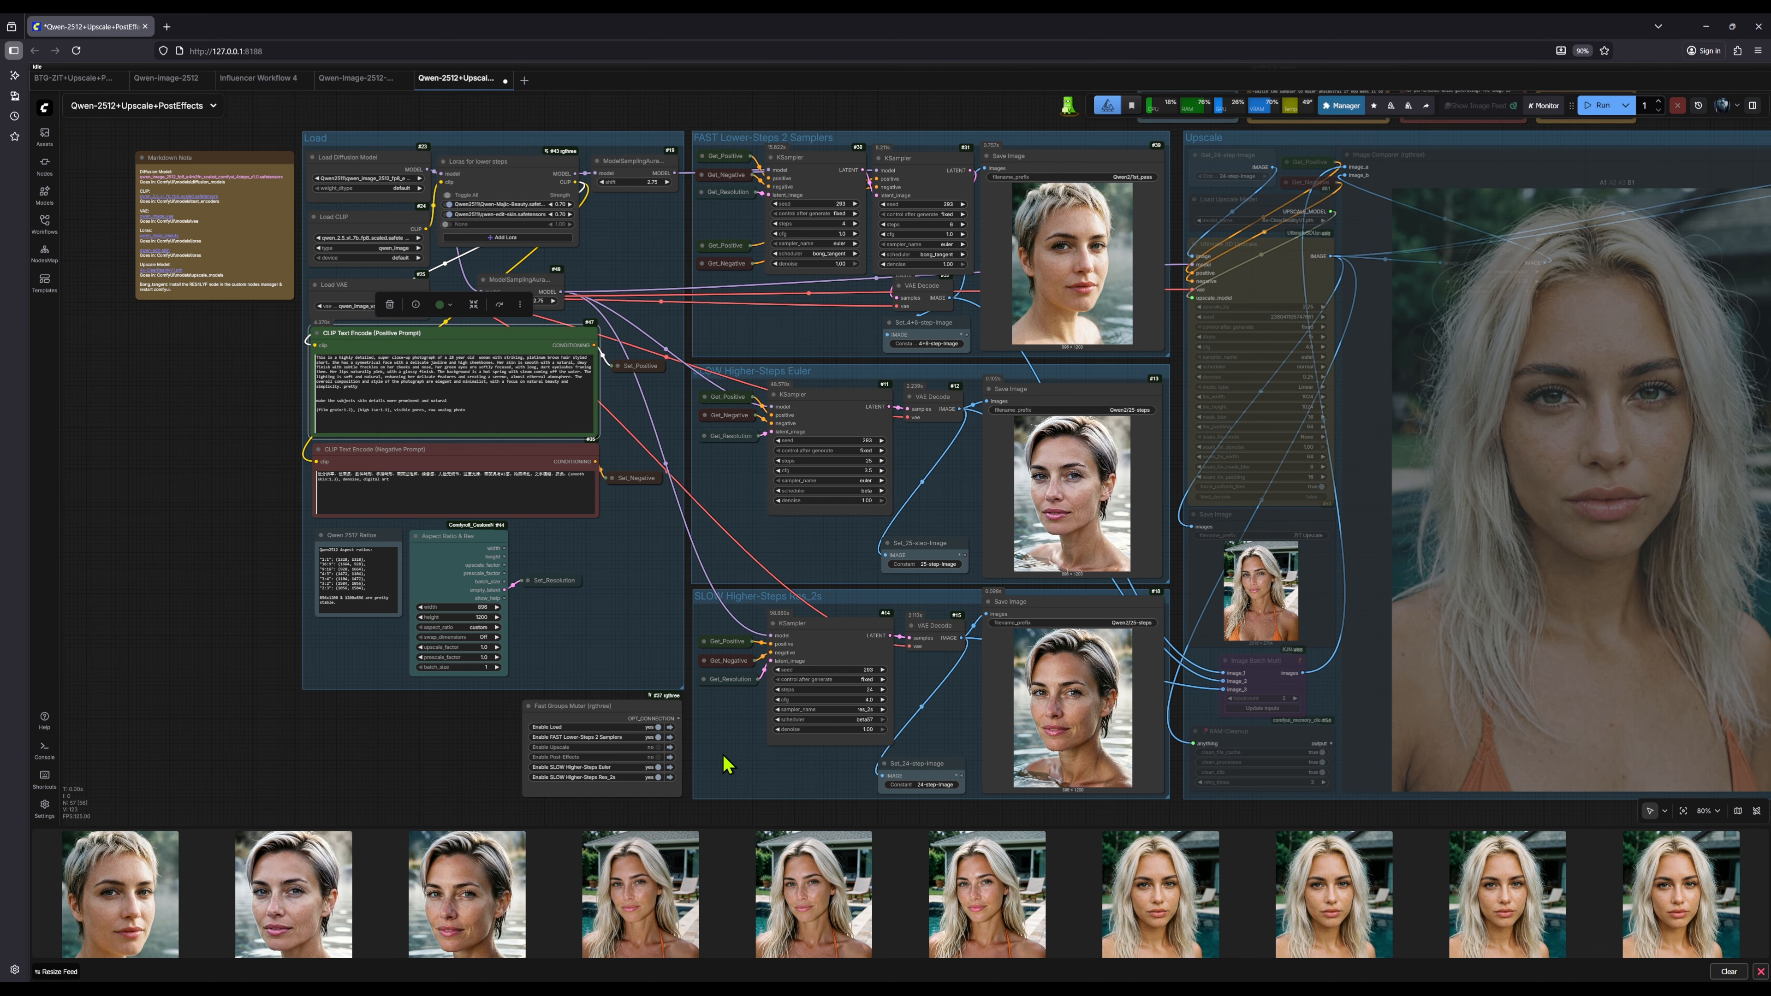
# Step: Enable the Upscale and Post-Effects groups with 24-step-image as the upscale source and run the workflow
pyautogui.click(671, 747)
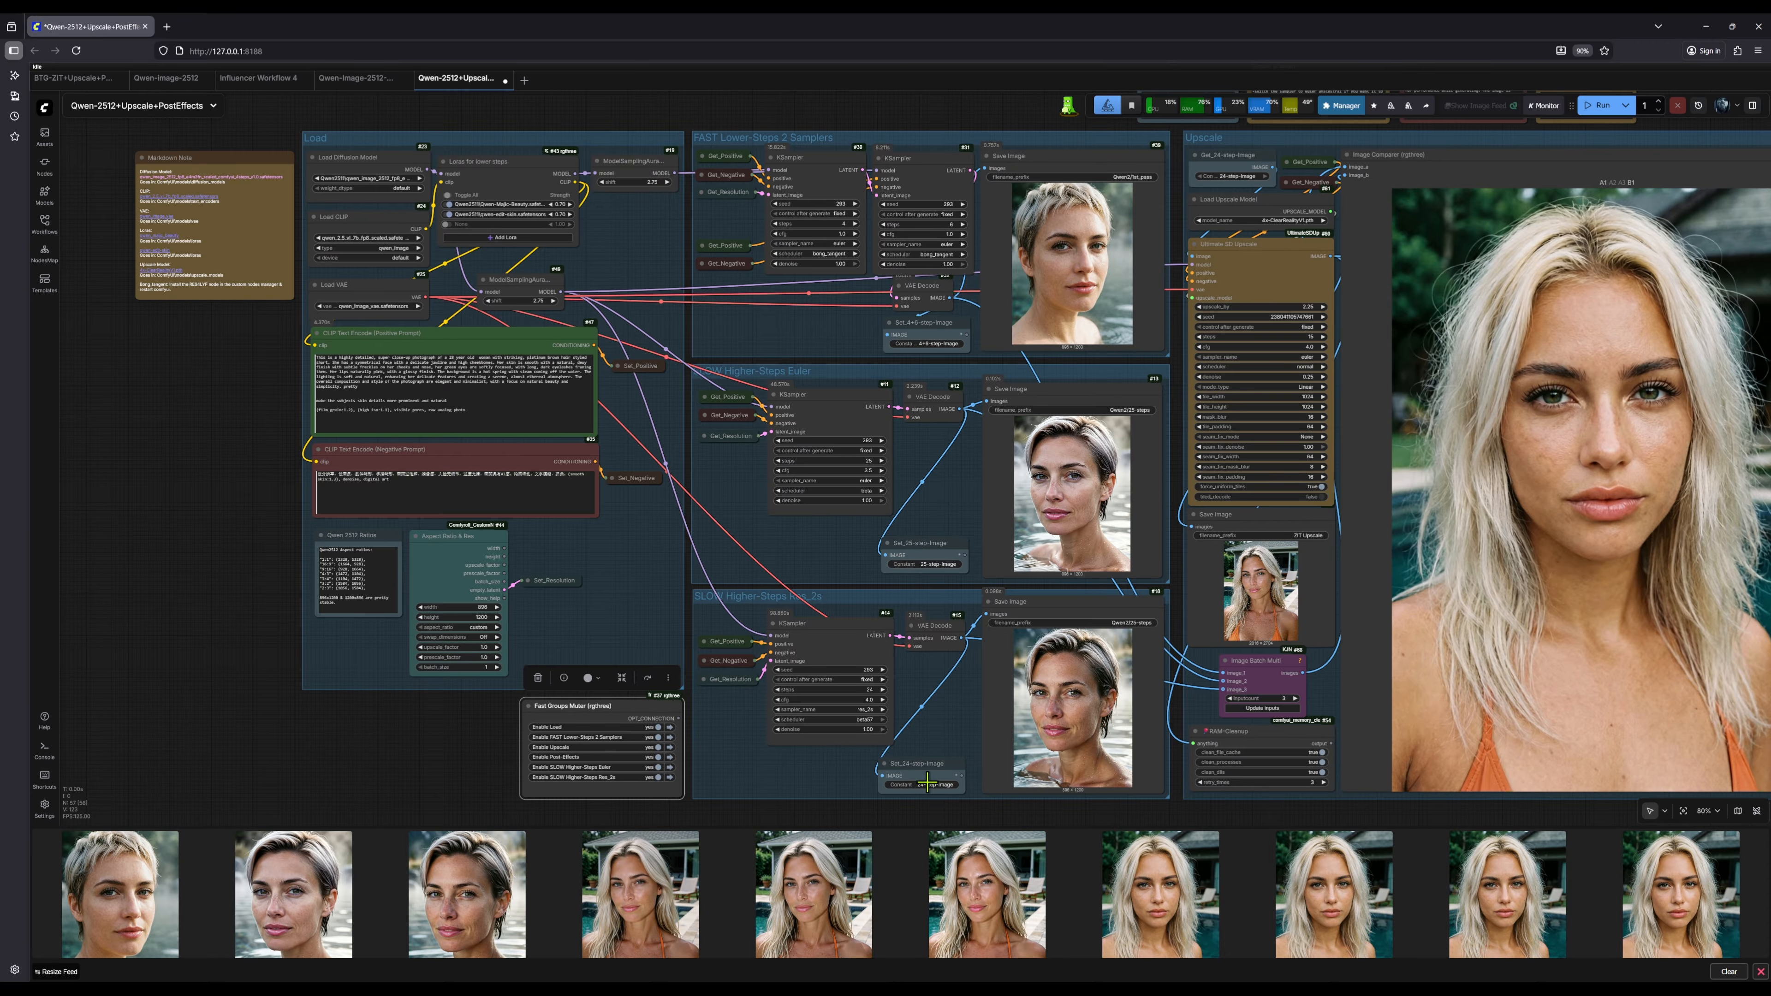
pyautogui.click(1234, 175)
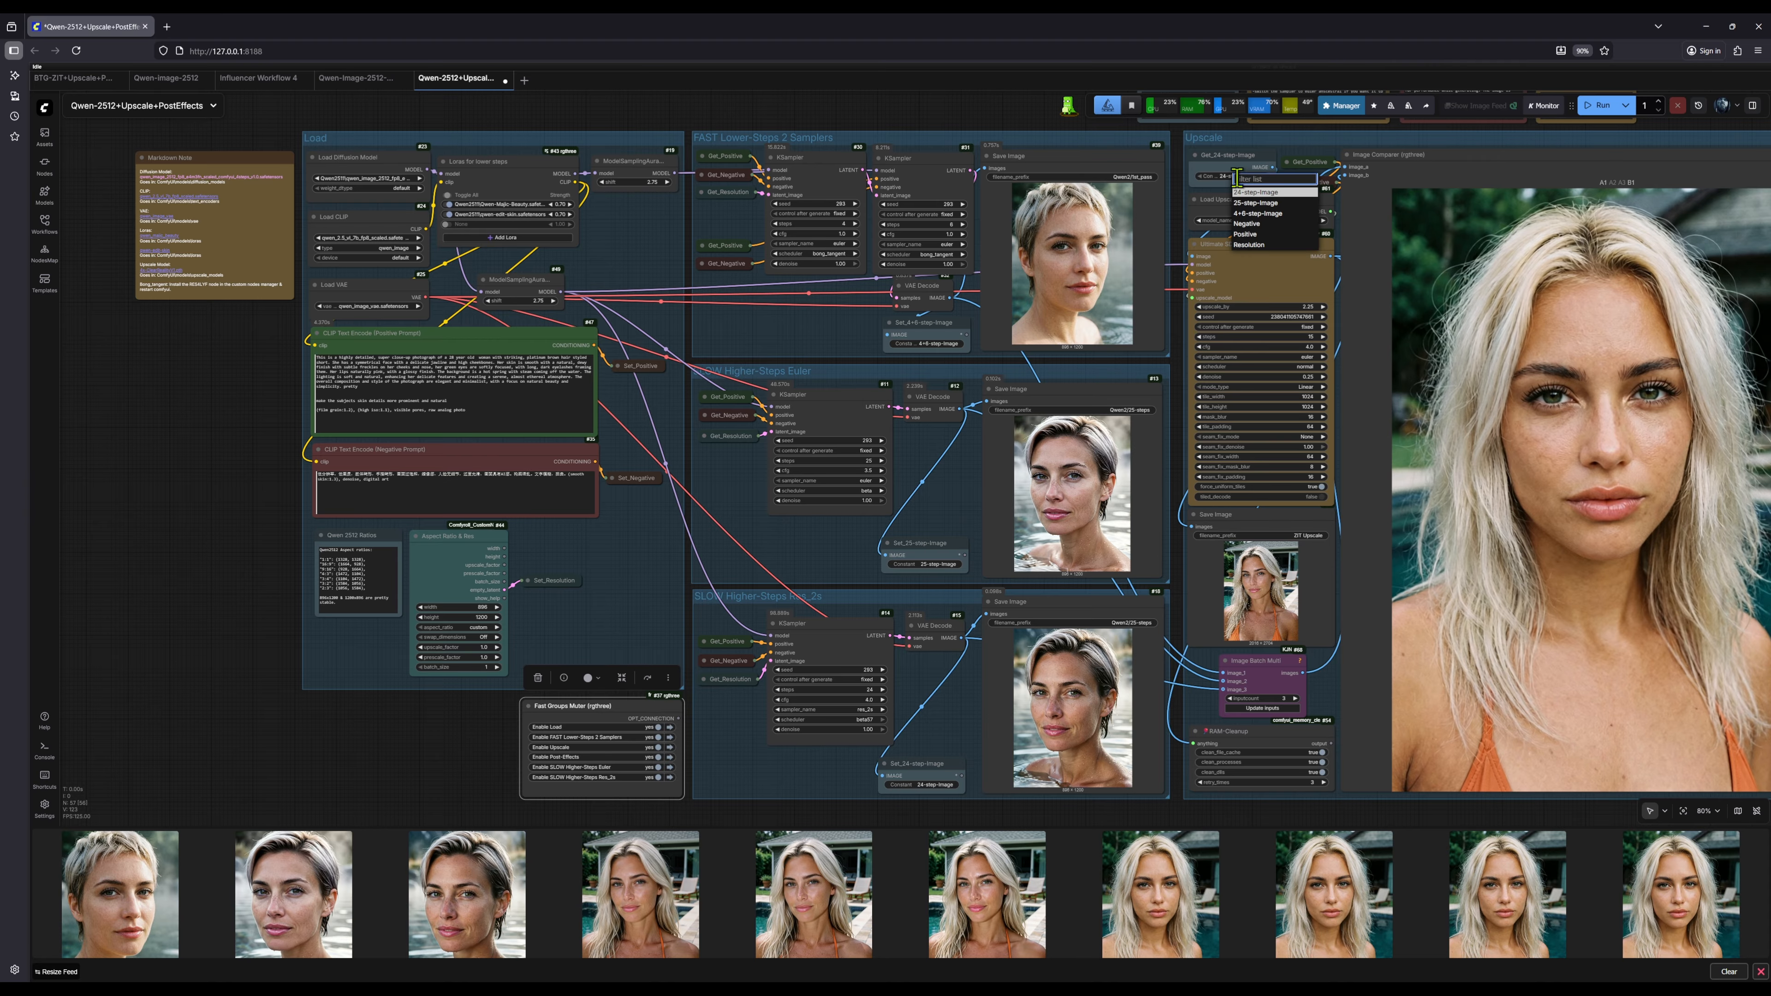
pyautogui.click(1253, 189)
pyautogui.moveTo(1084, 821); pyautogui.dragTo(1083, 824)
# Step: Read the positive and negative prompts used for the hot-spring portrait
pyautogui.scroll(9, 492, 362)
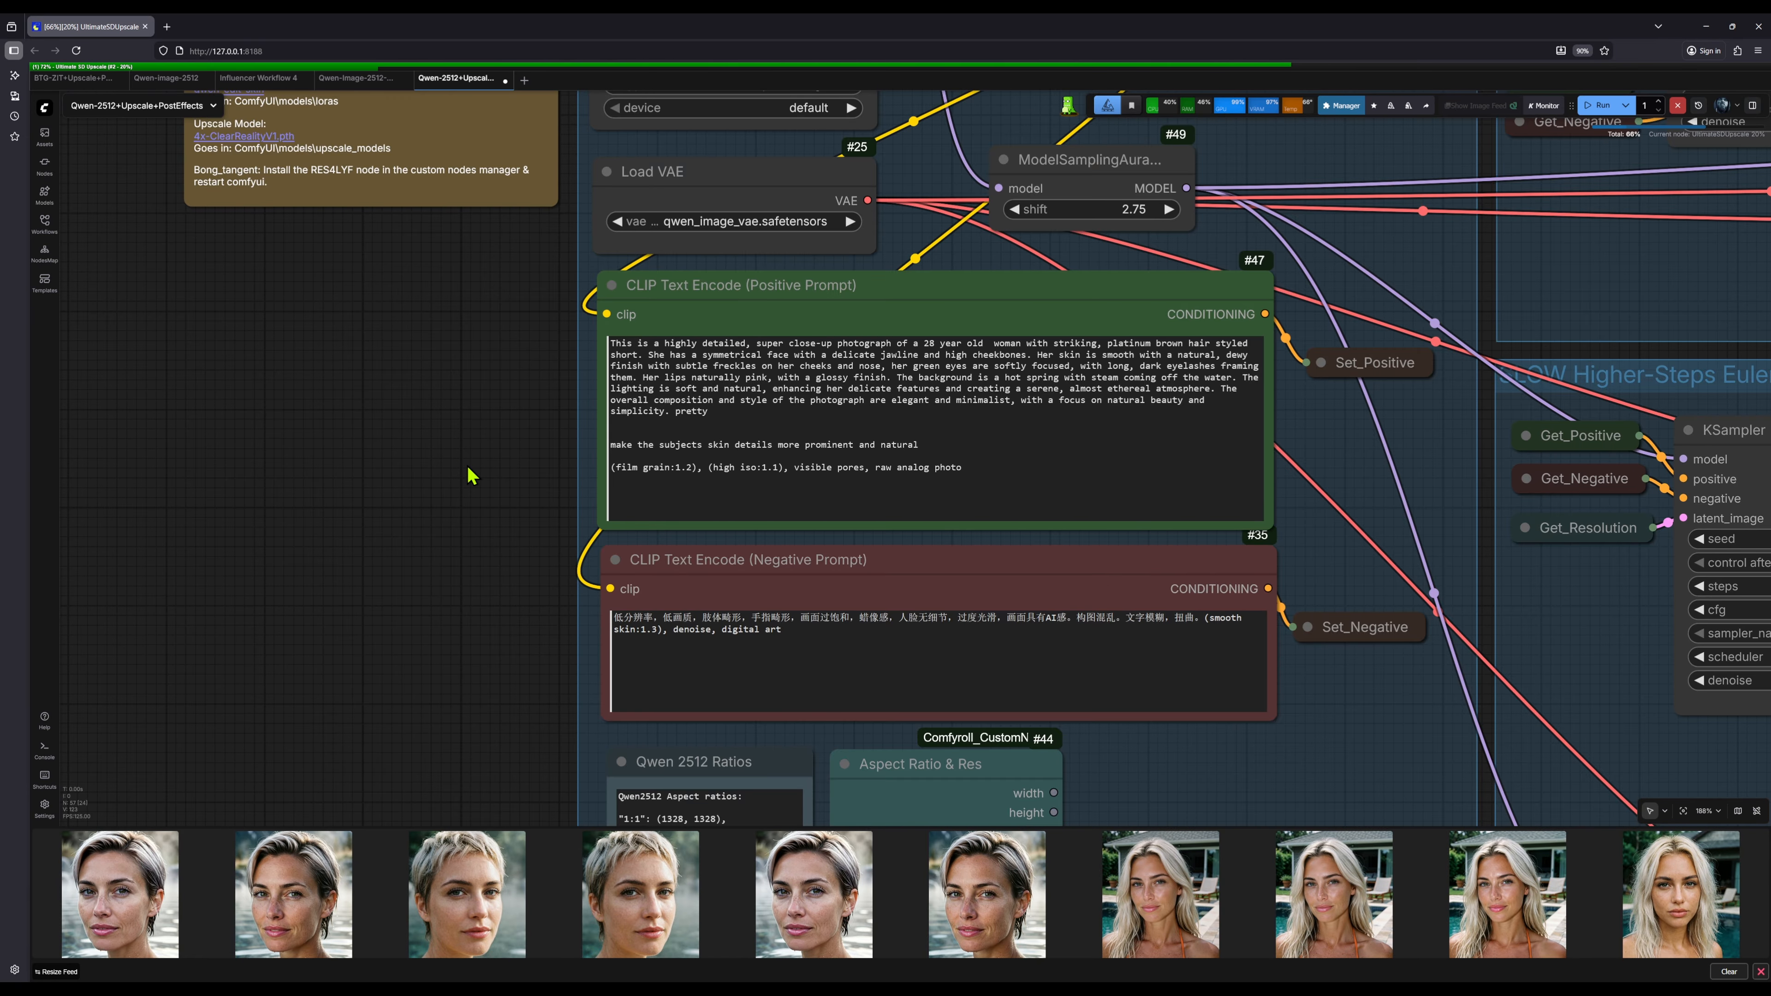
pyautogui.scroll(-1, 469, 476)
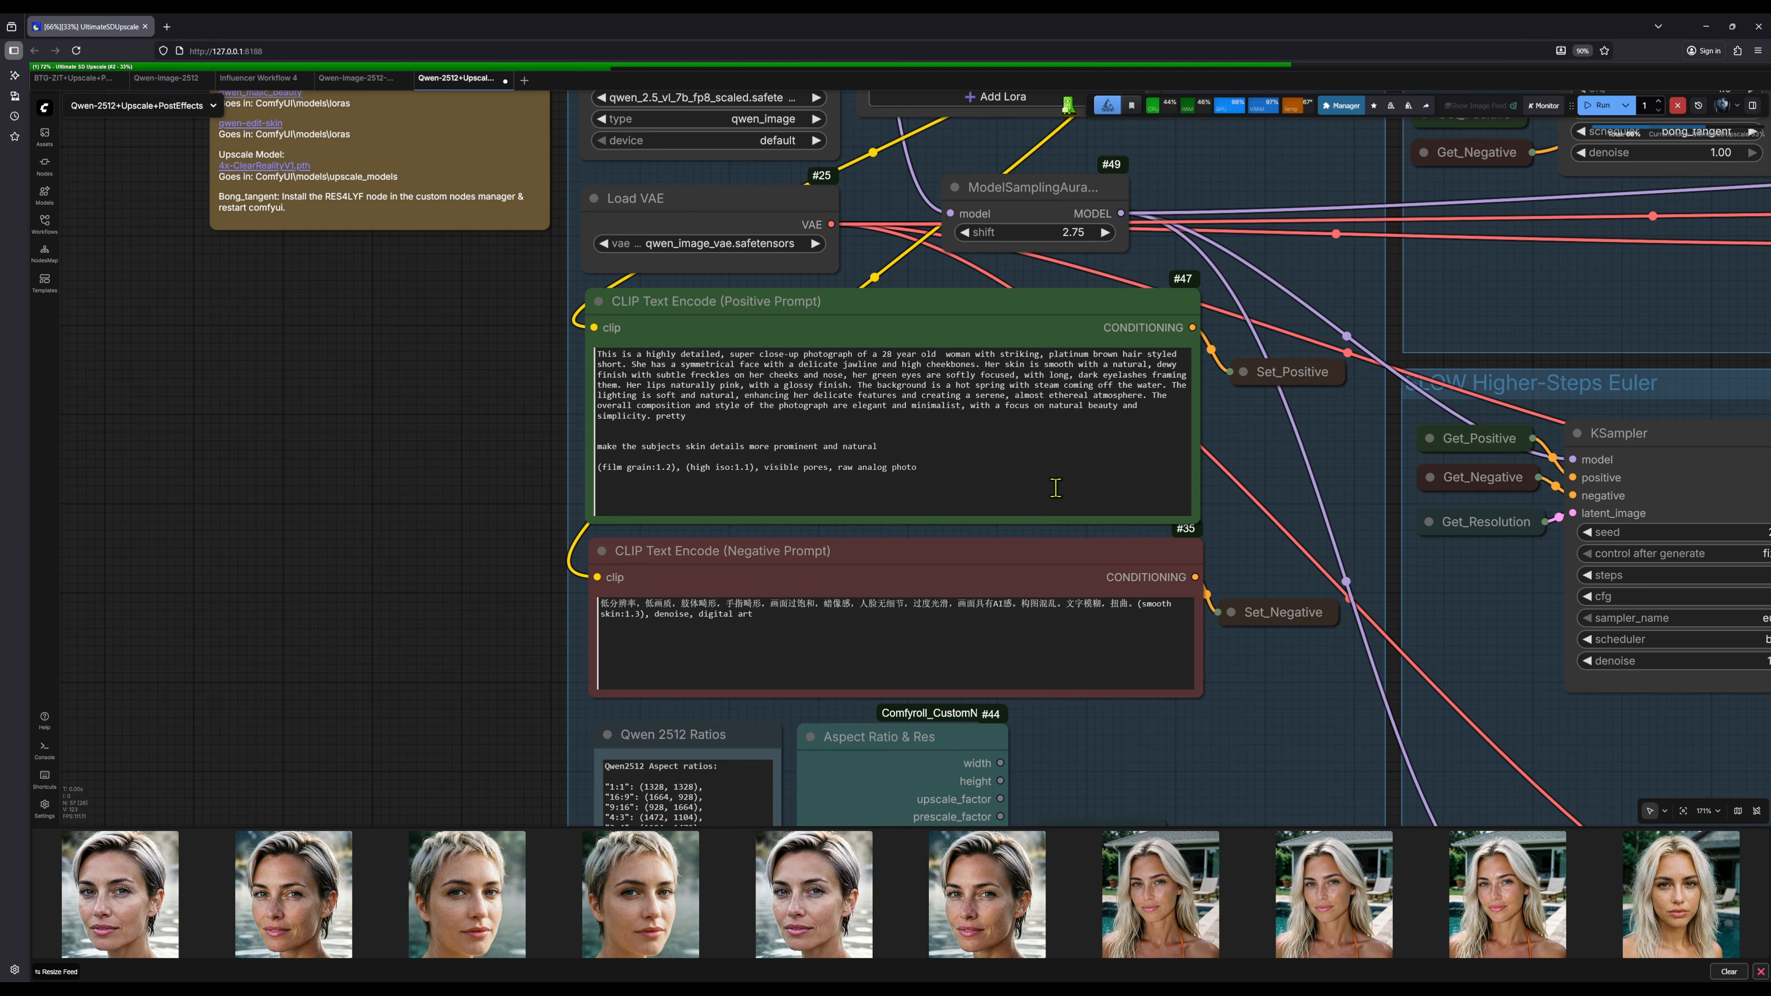
pyautogui.scroll(-6, 441, 650)
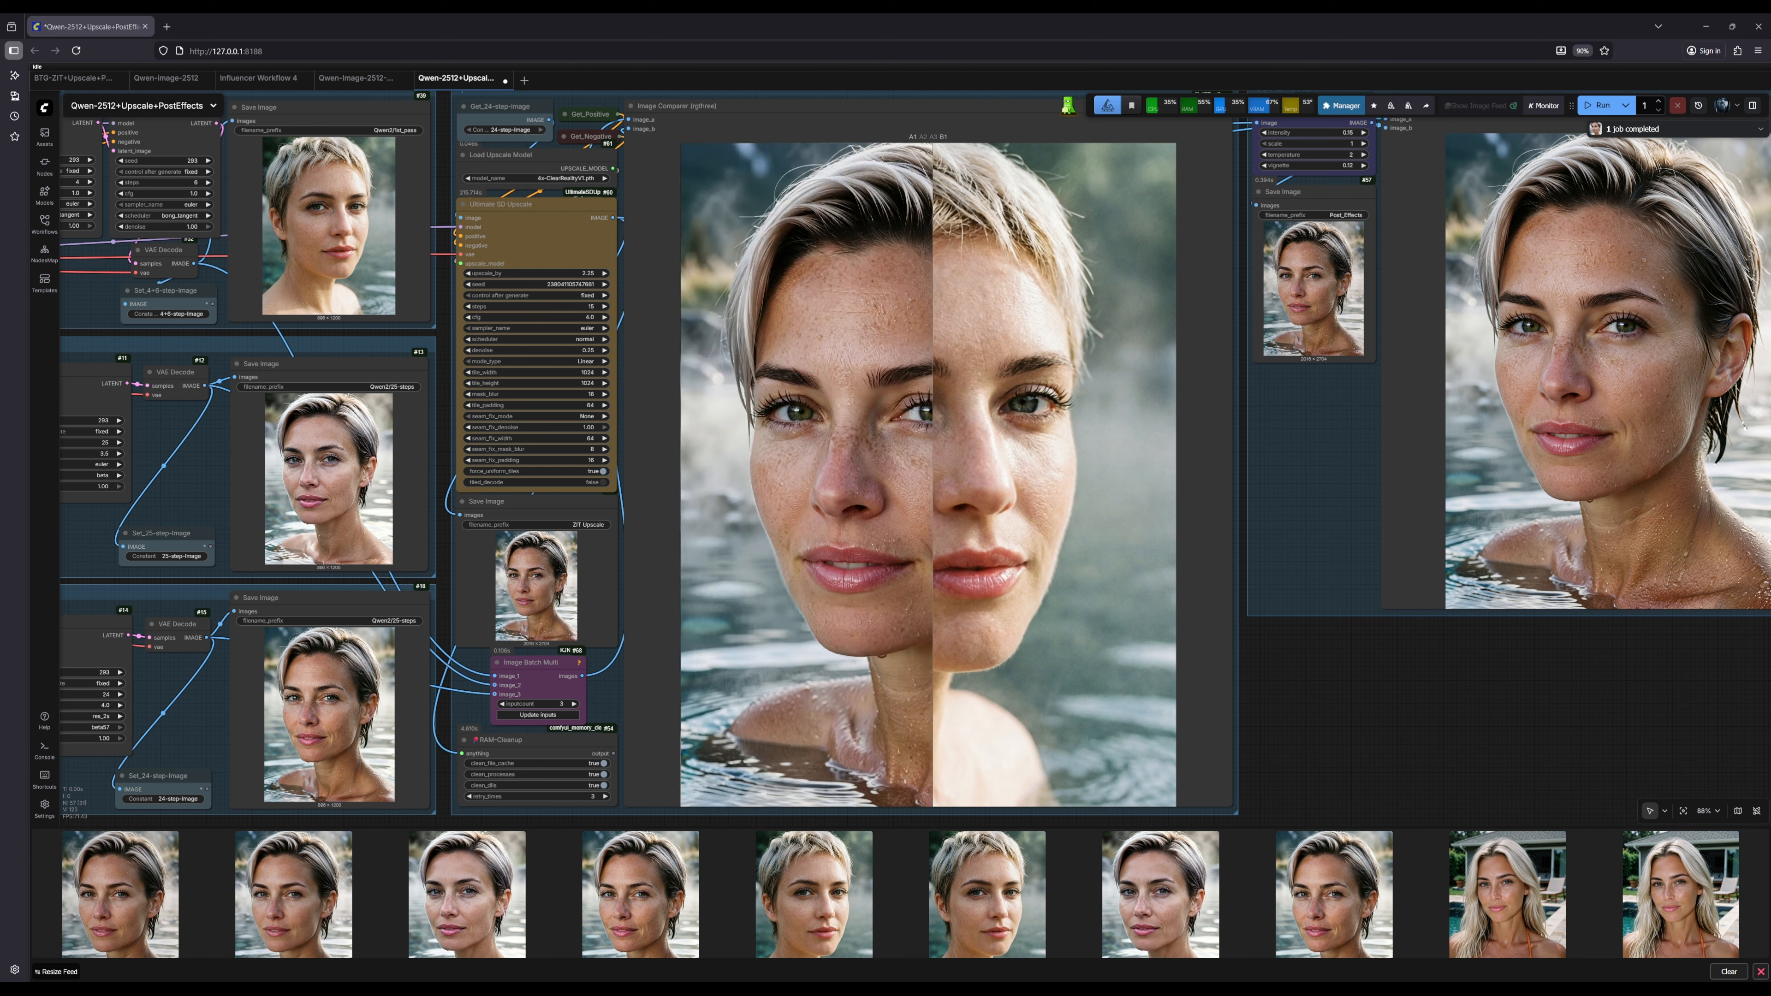
# Step: Compare the hot-spring source image A3 in the Upscale Image Comparer and view the Post_Effects portrait enlarged from the image feed
pyautogui.click(933, 137)
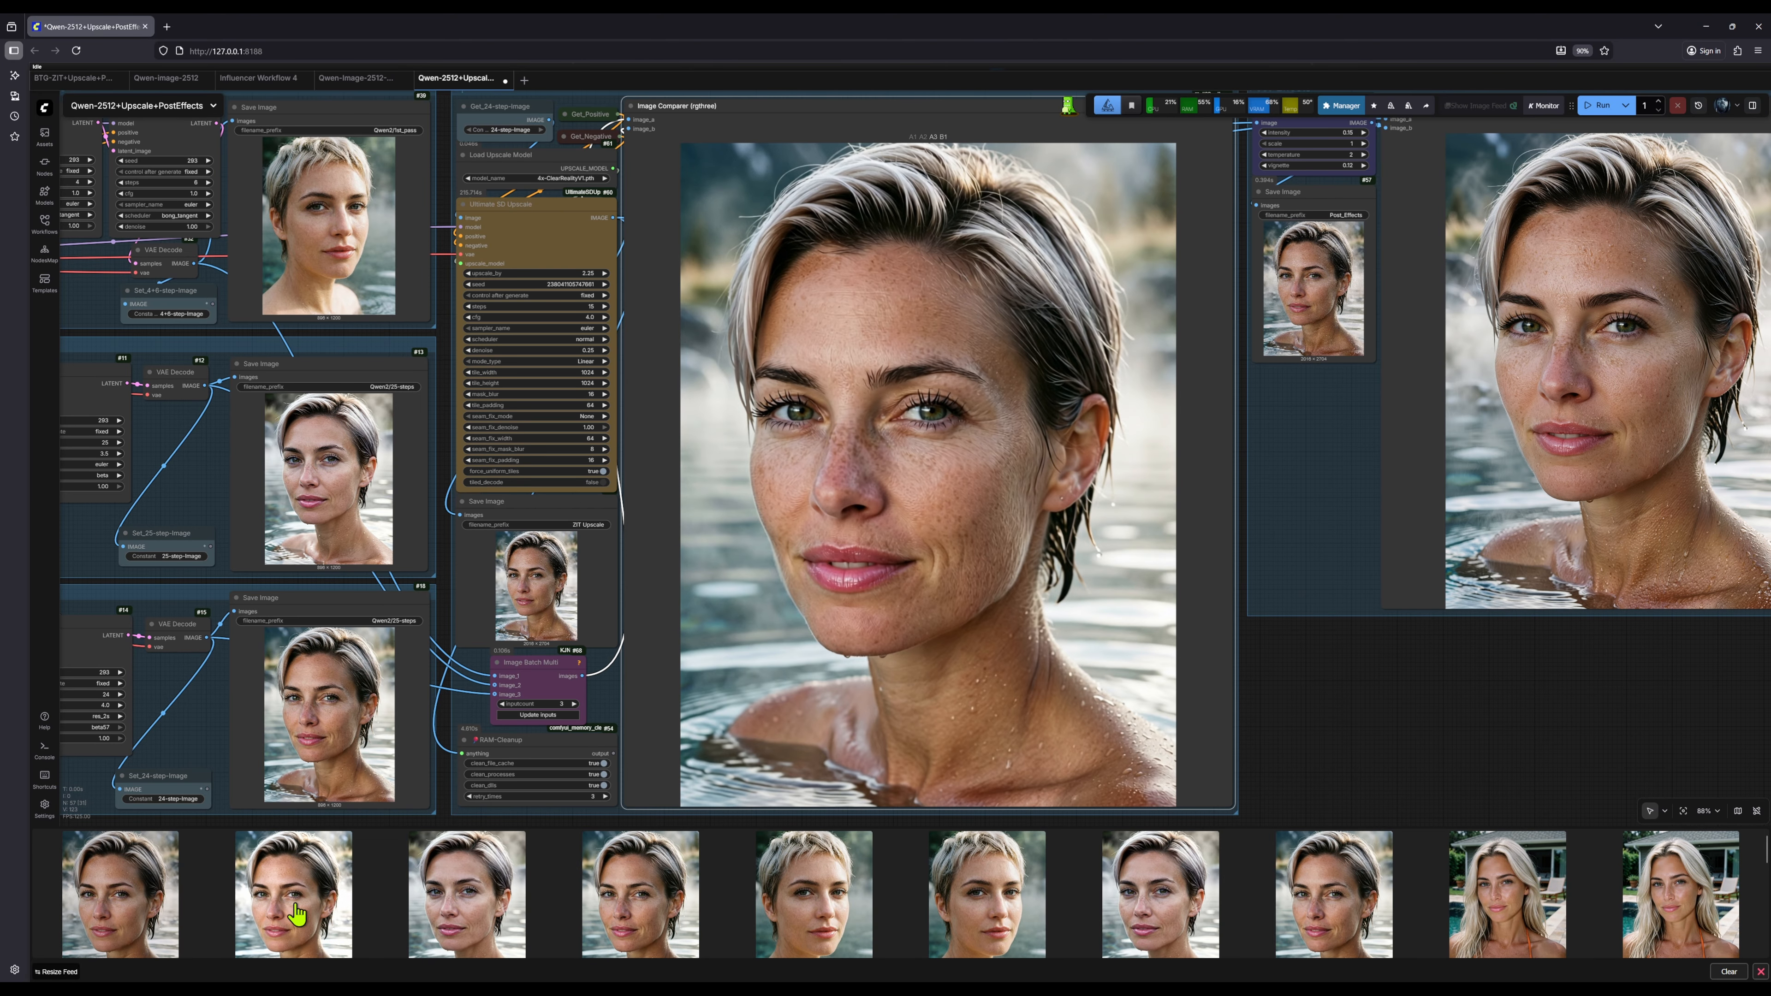
pyautogui.click(128, 909)
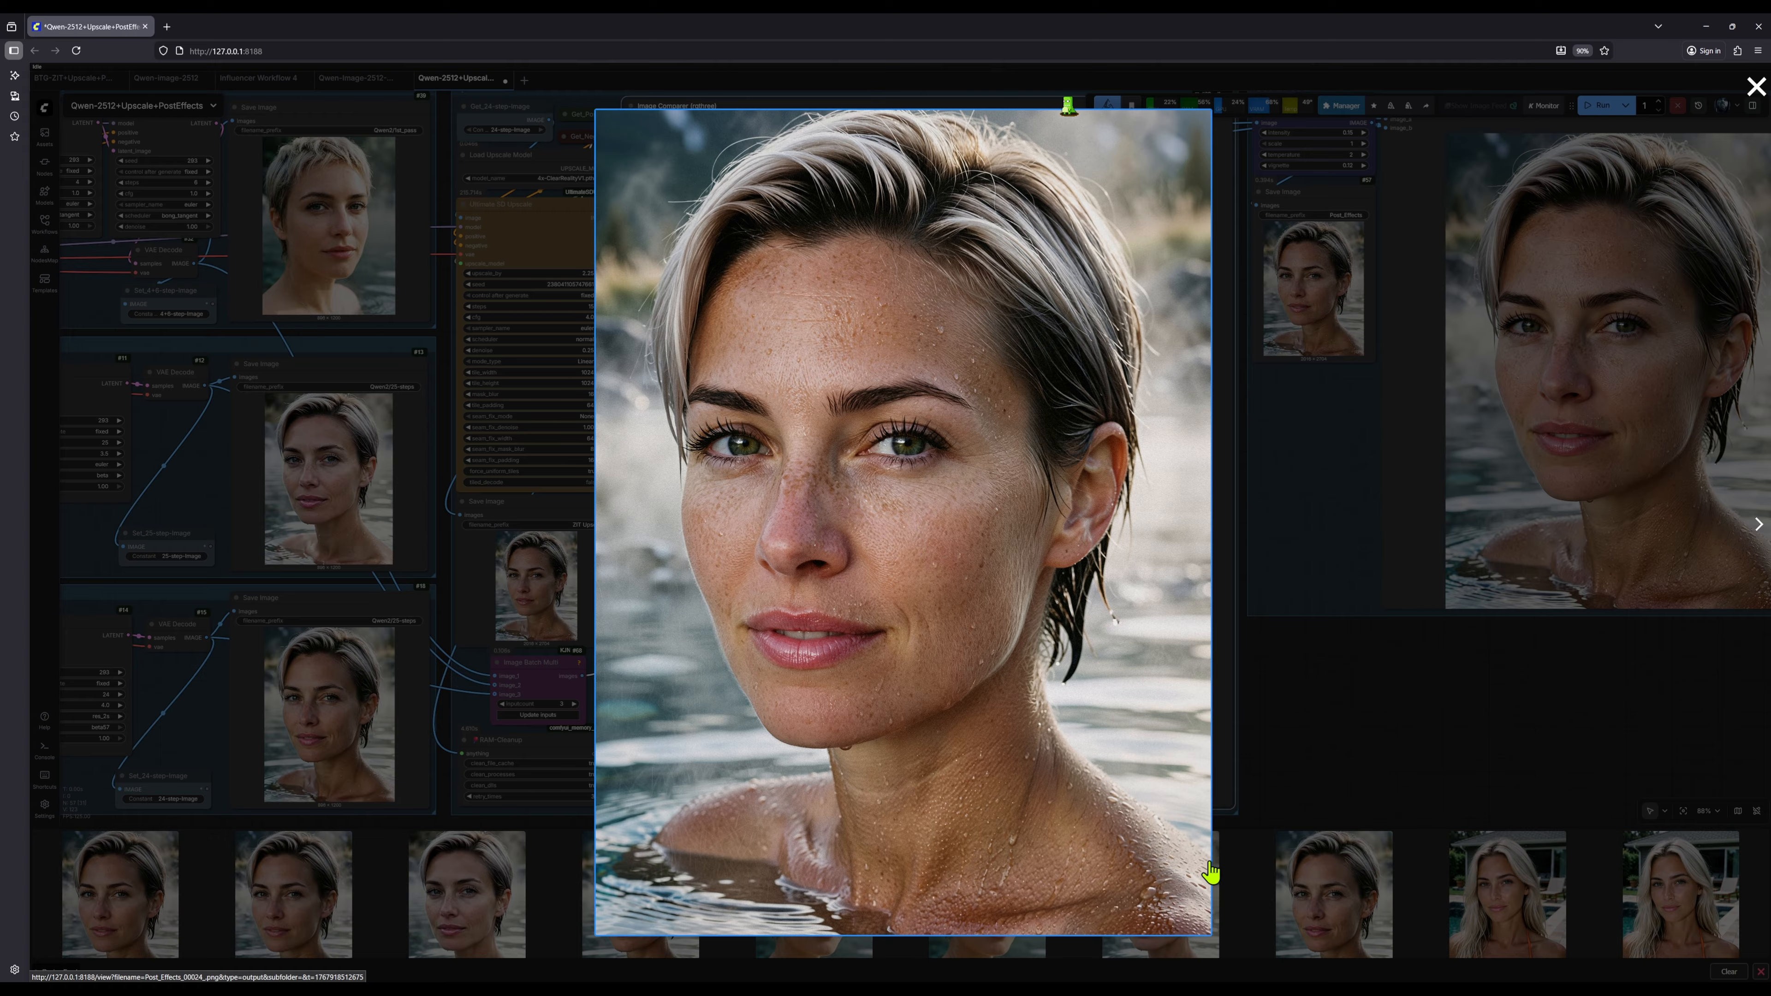
pyautogui.click(1311, 774)
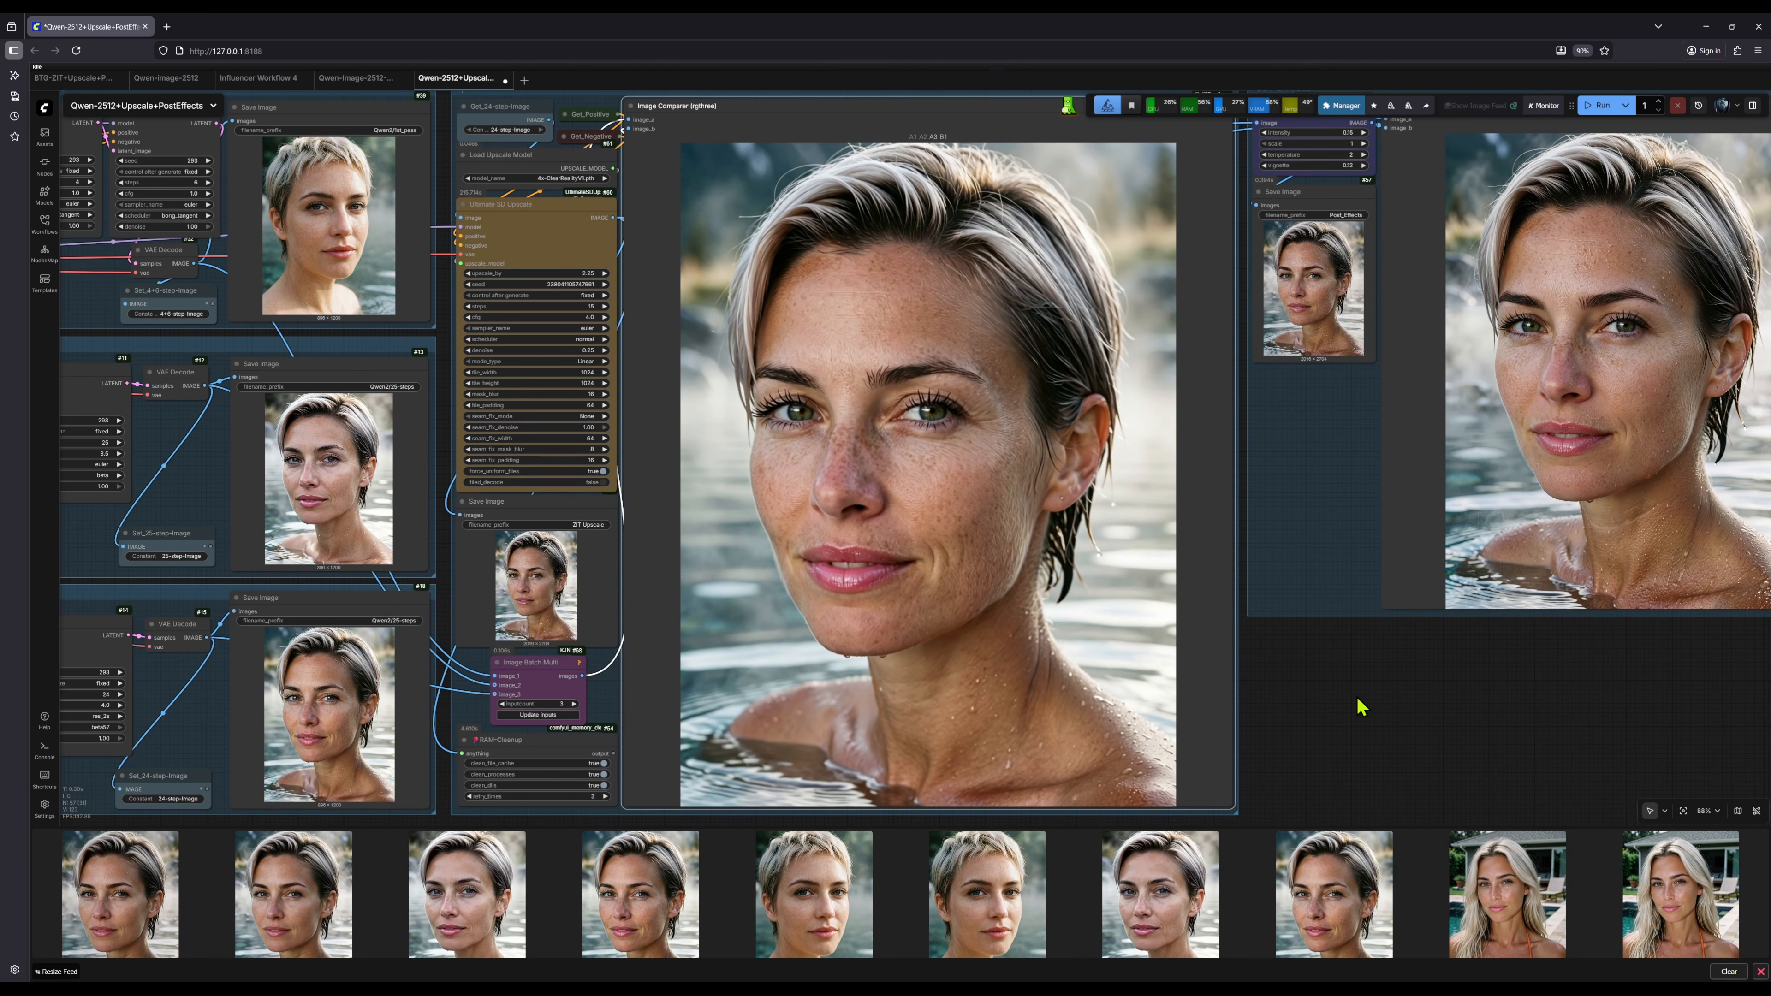
# Step: Disable the Upscale and Post-Effects groups in the Fast Groups Muter
pyautogui.scroll(-4, 1360, 708)
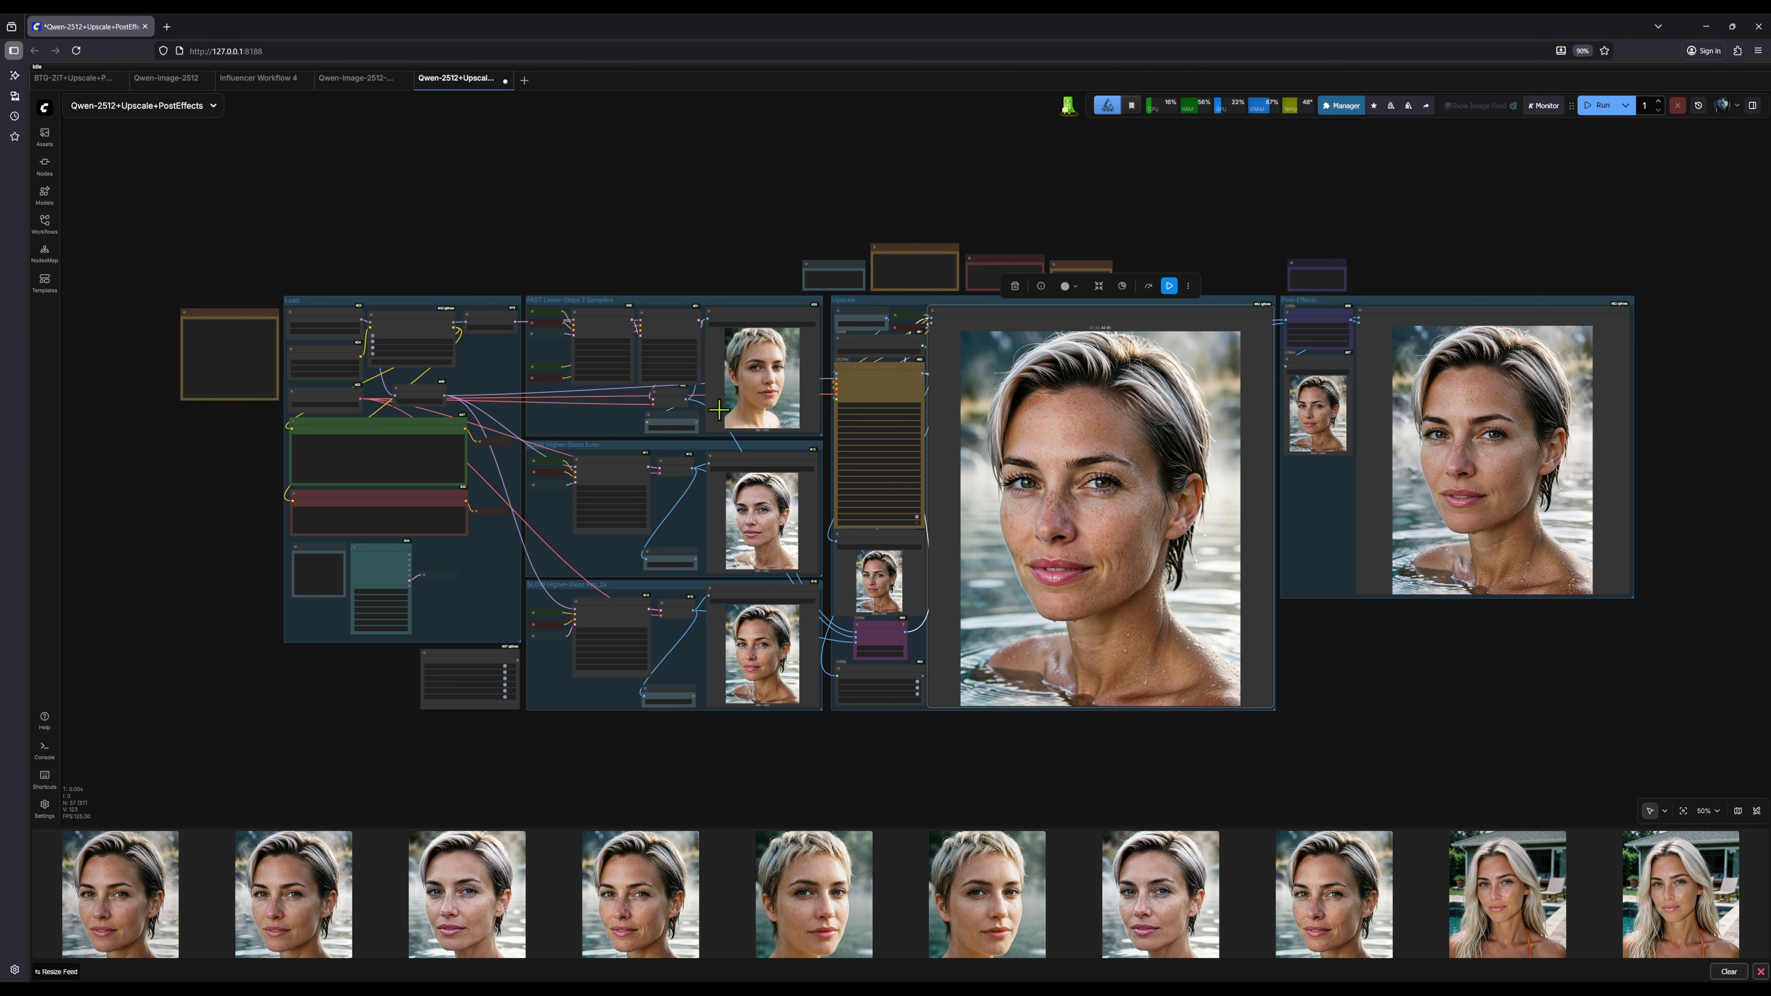
pyautogui.scroll(2, 226, 633)
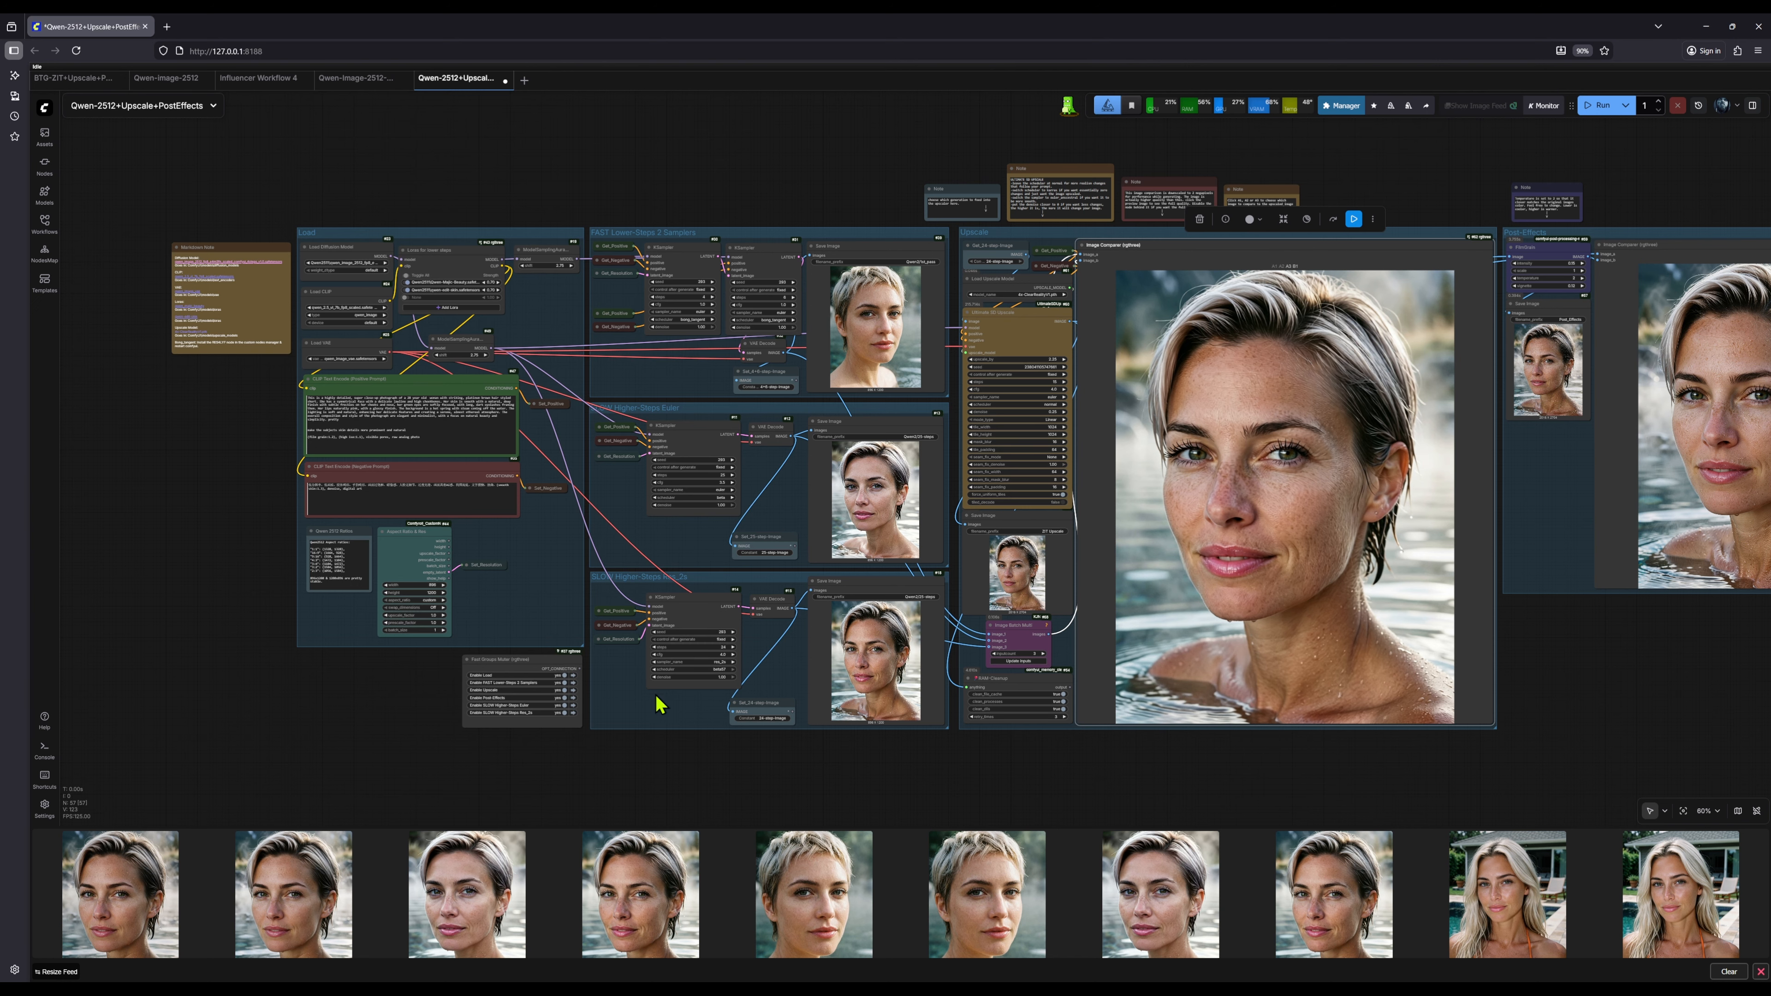
pyautogui.click(566, 697)
pyautogui.click(566, 689)
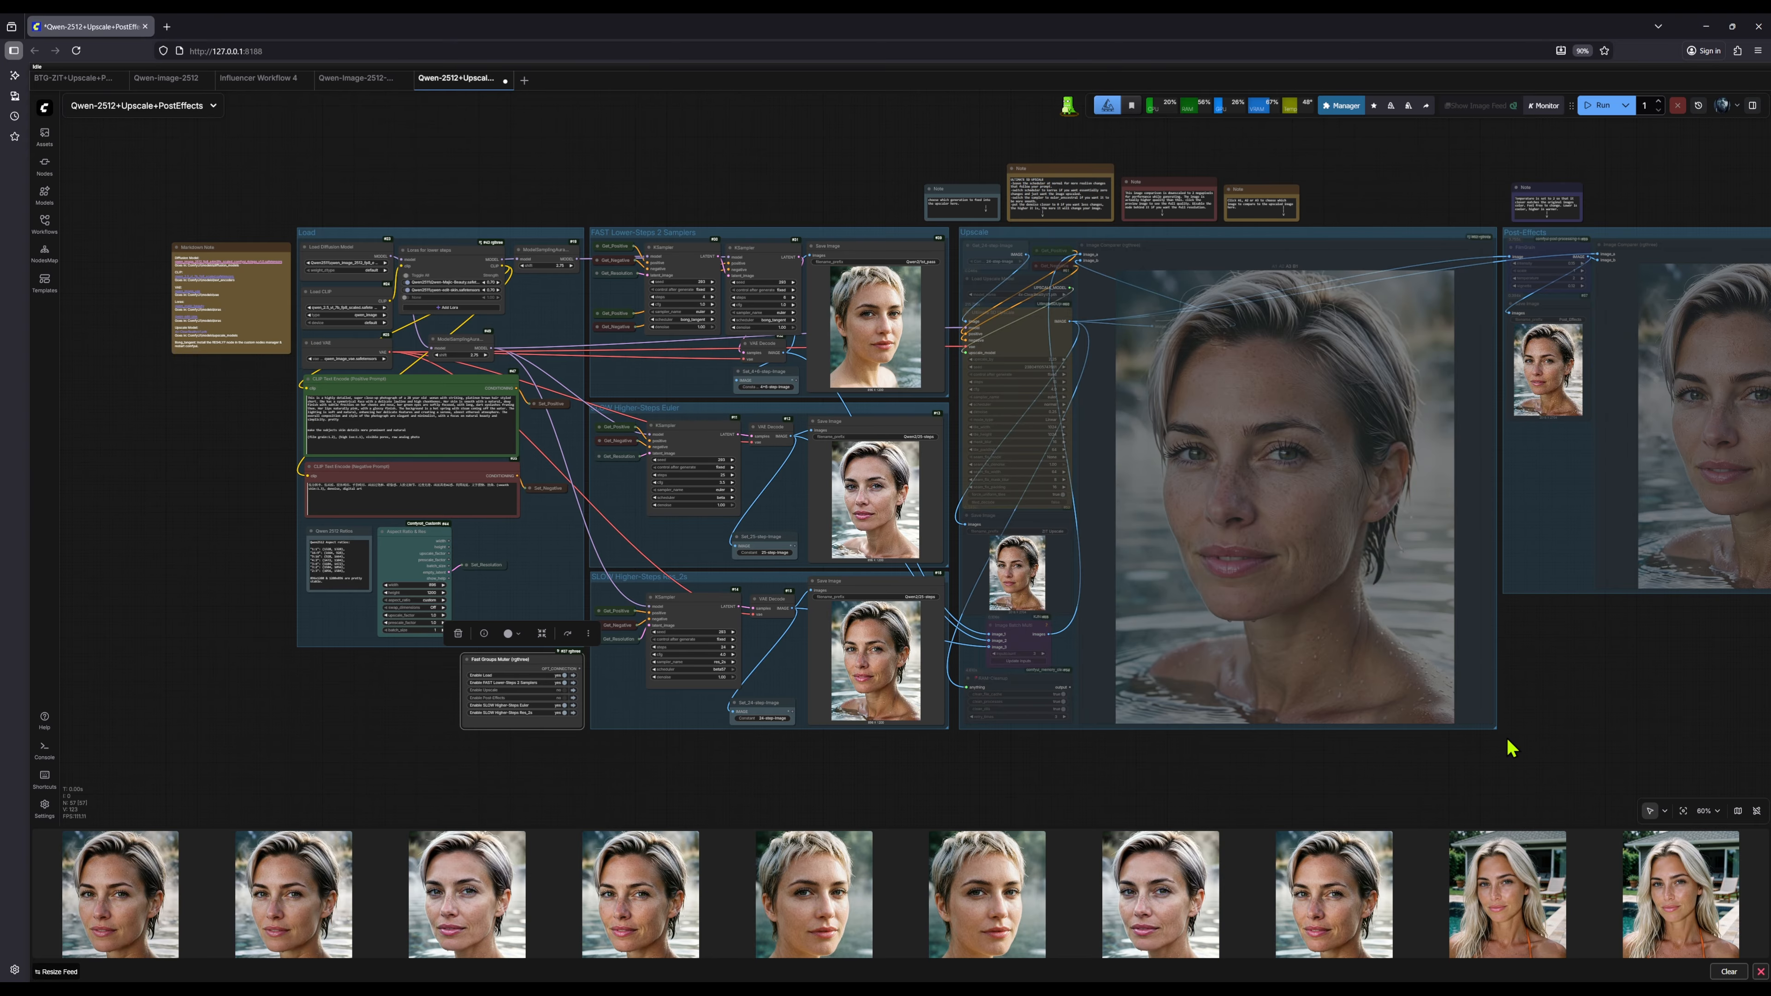
# Step: Disable the SLOW Higher-Steps Euler and SLOW Higher-Steps Res_2s groups, leaving Load and FAST Lower-Steps 2 Samplers enabled
pyautogui.hscroll(5, 1464, 736)
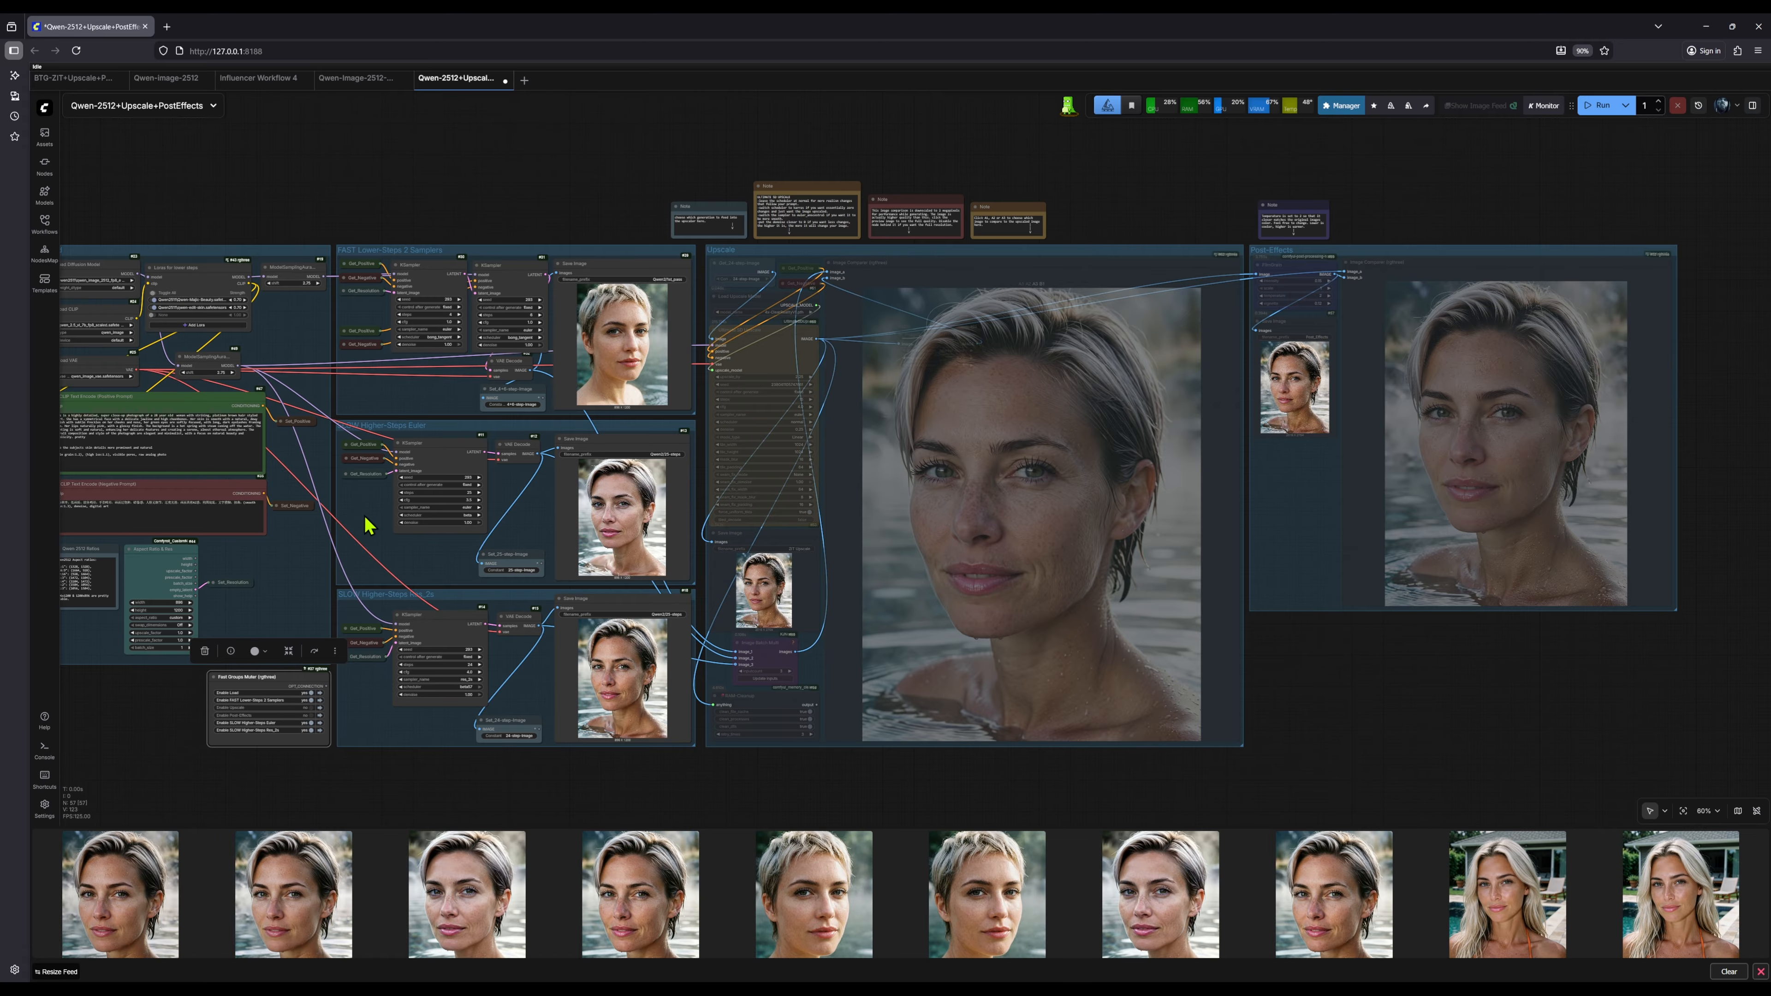
pyautogui.moveTo(446, 203); pyautogui.dragTo(727, 150)
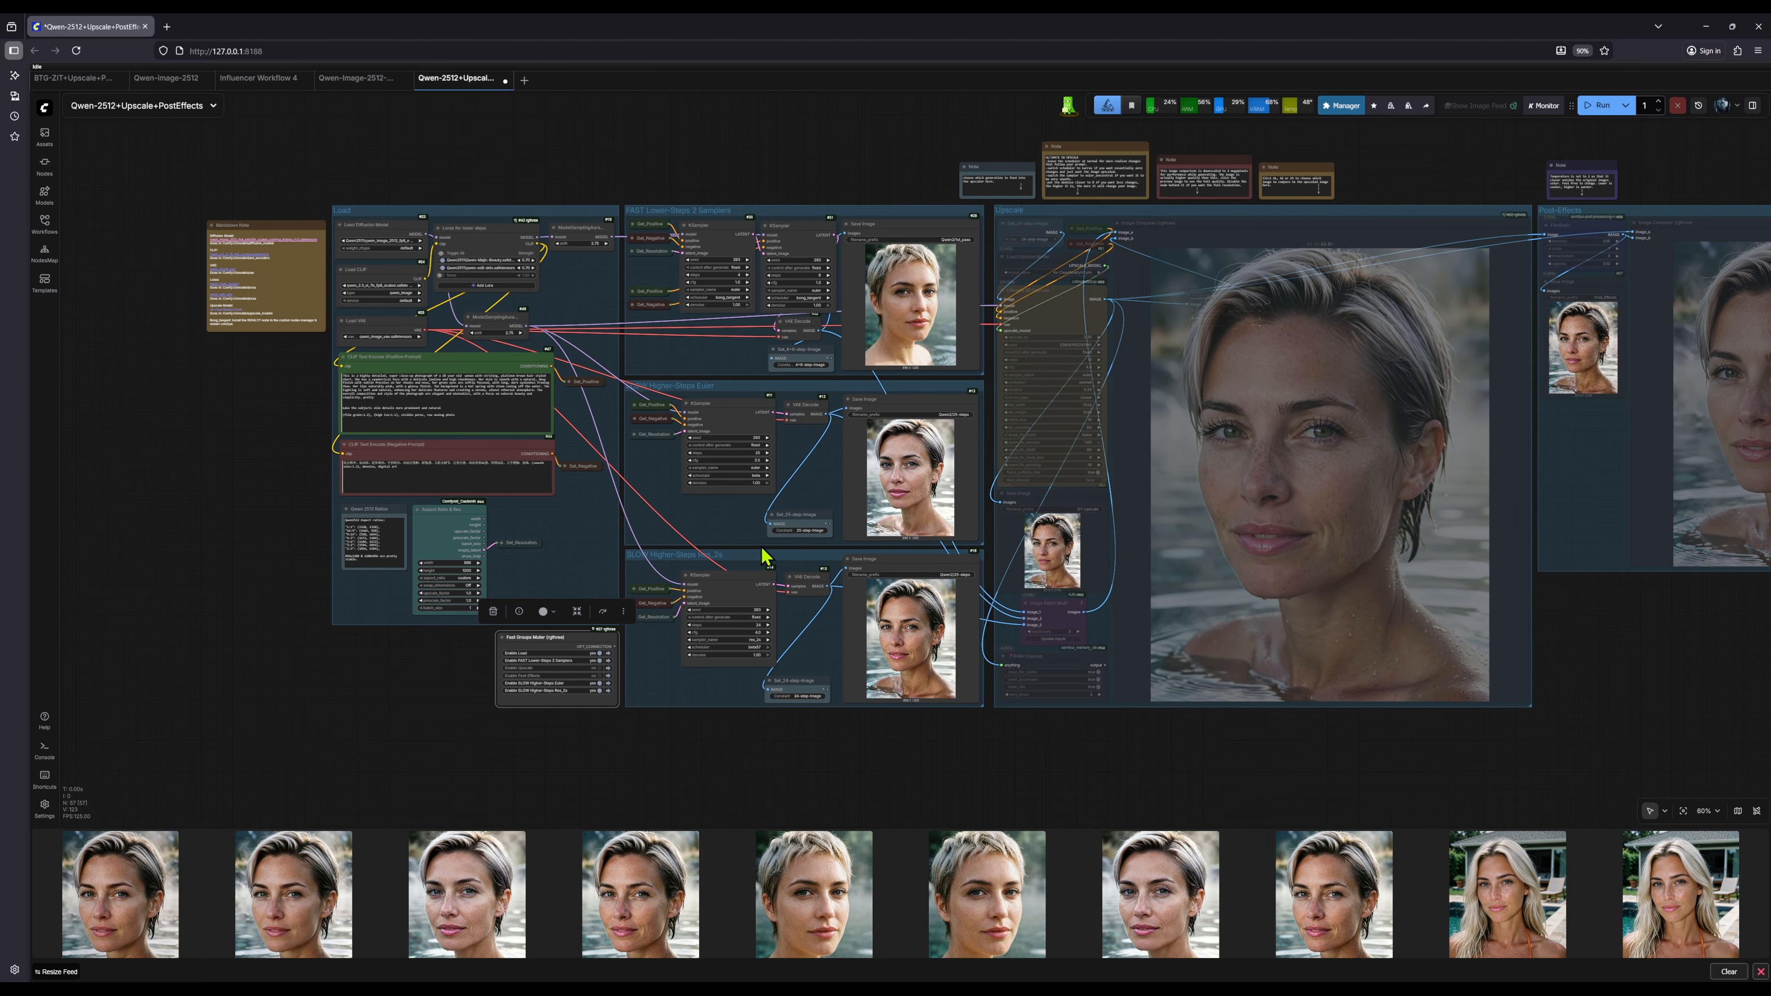
pyautogui.click(600, 683)
pyautogui.click(601, 690)
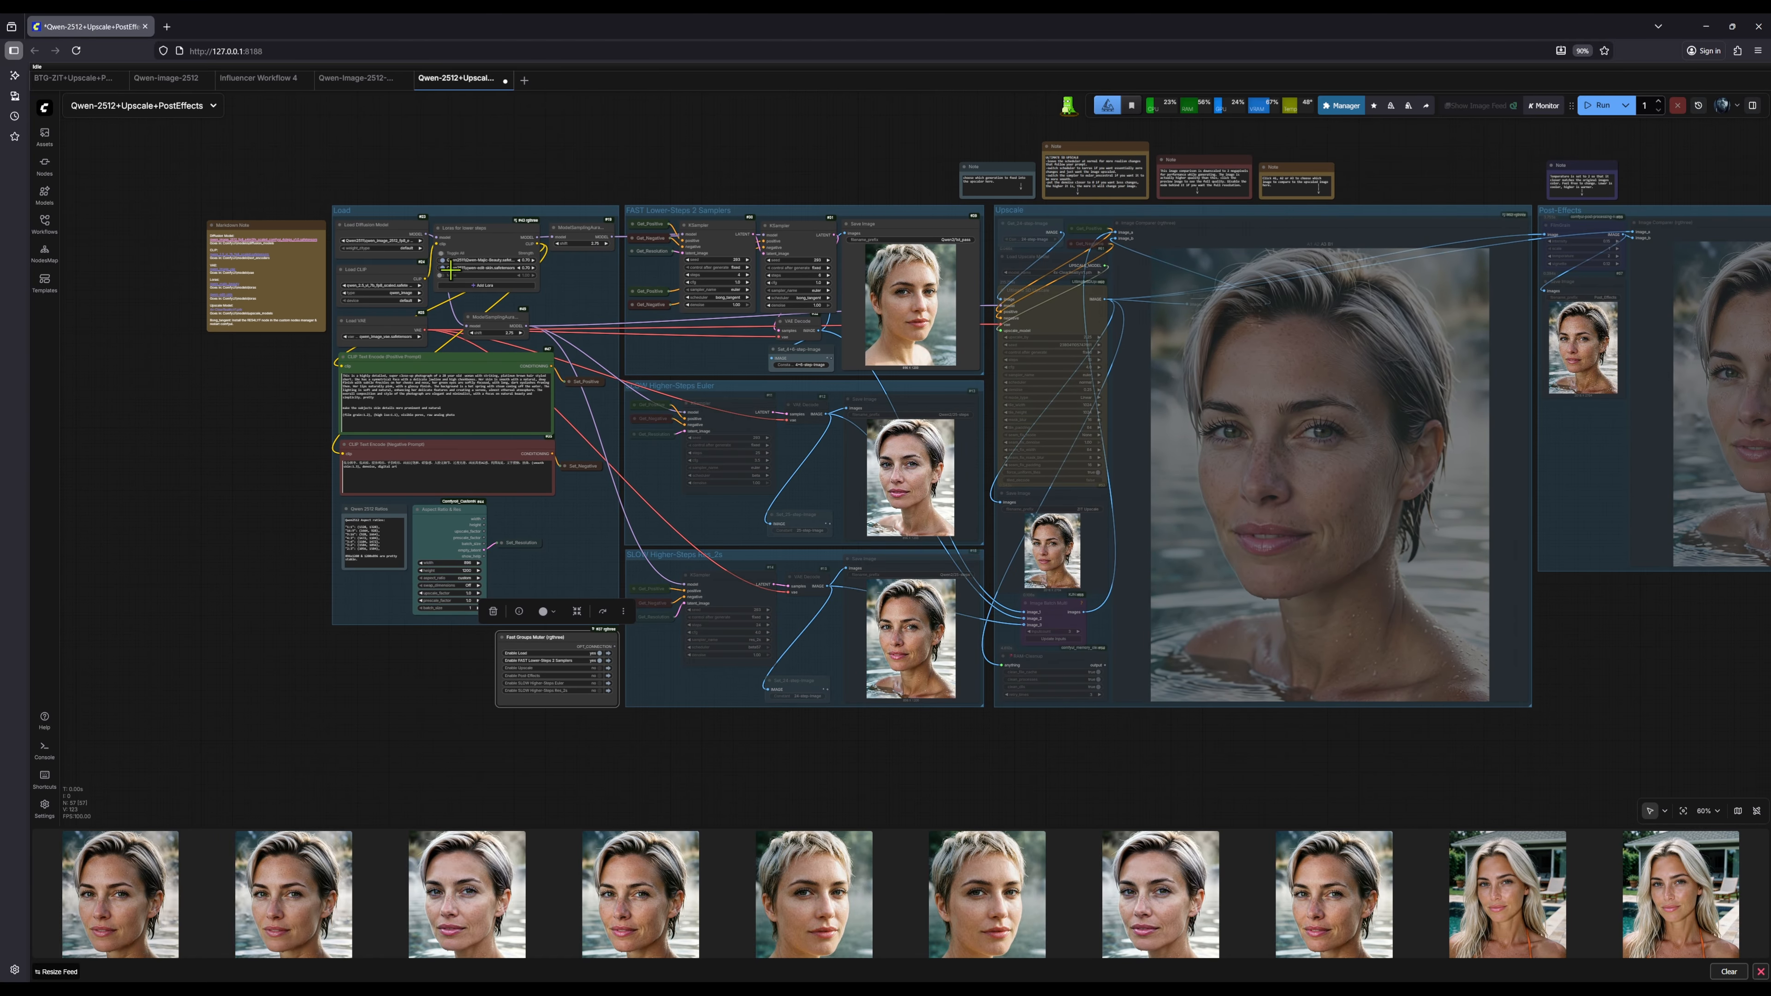
# Step: Review the Load nodes and FAST Lower-Steps 2 Samplers settings within the overall workflow layout
pyautogui.scroll(4, 623, 137)
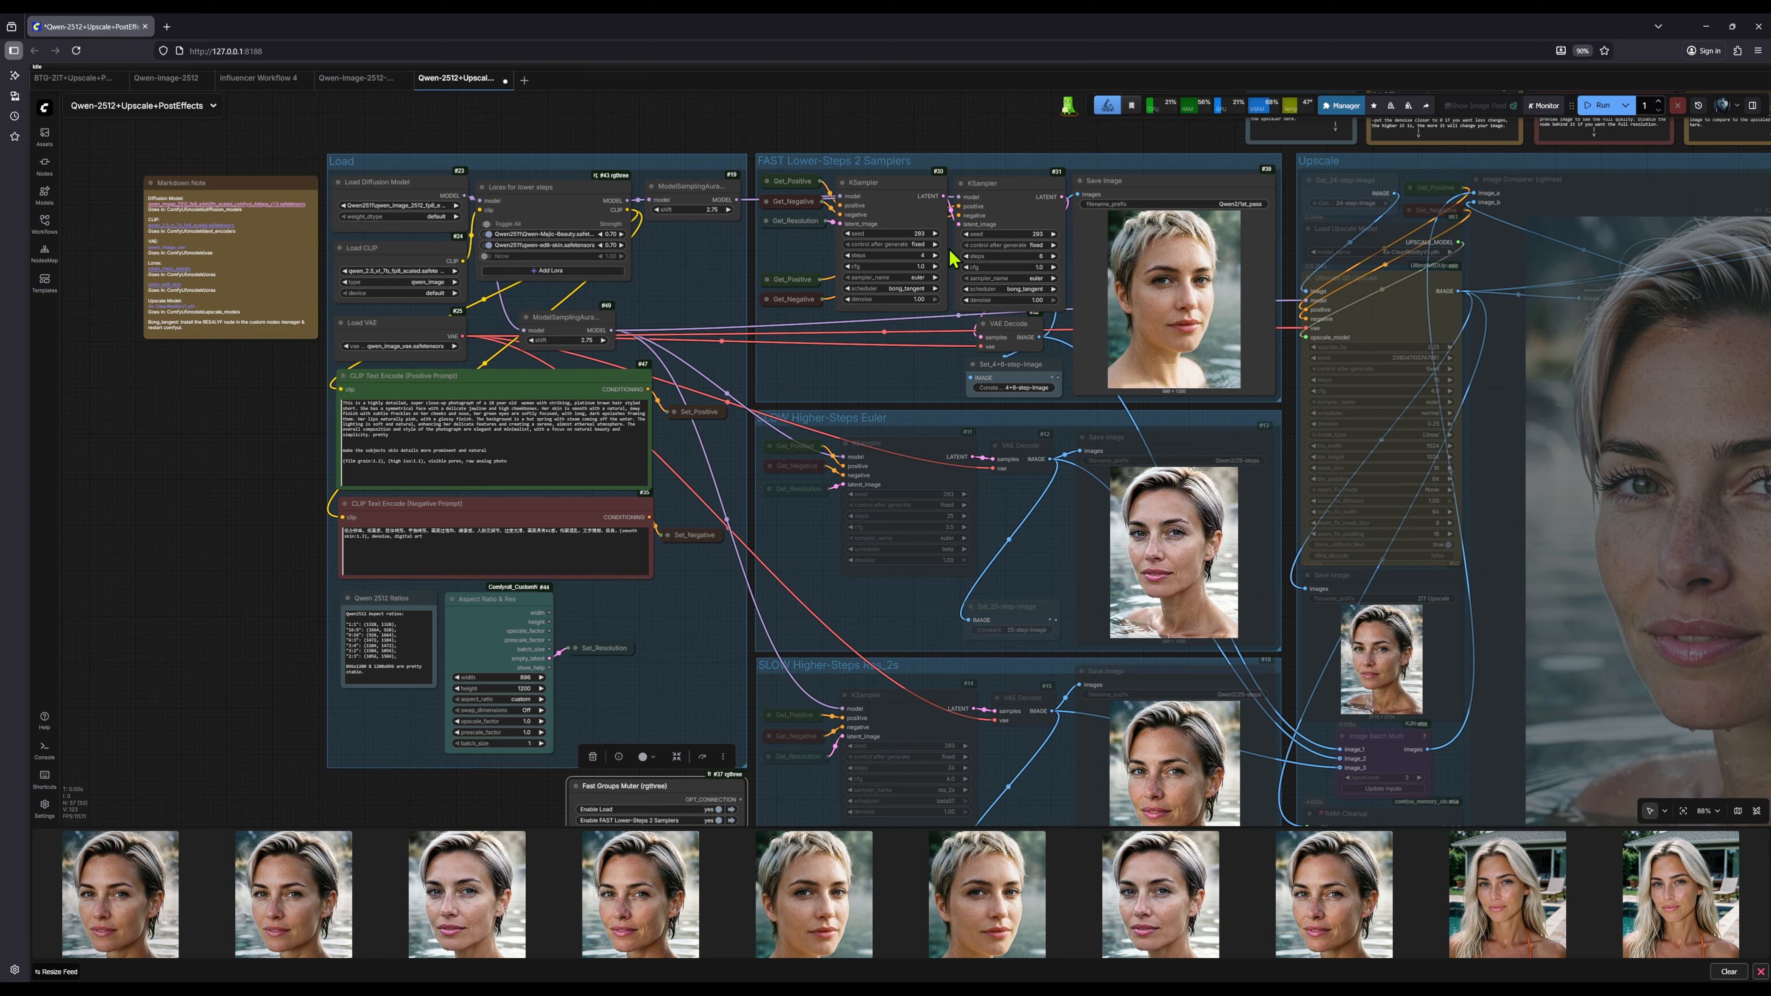
pyautogui.scroll(-4, 516, 811)
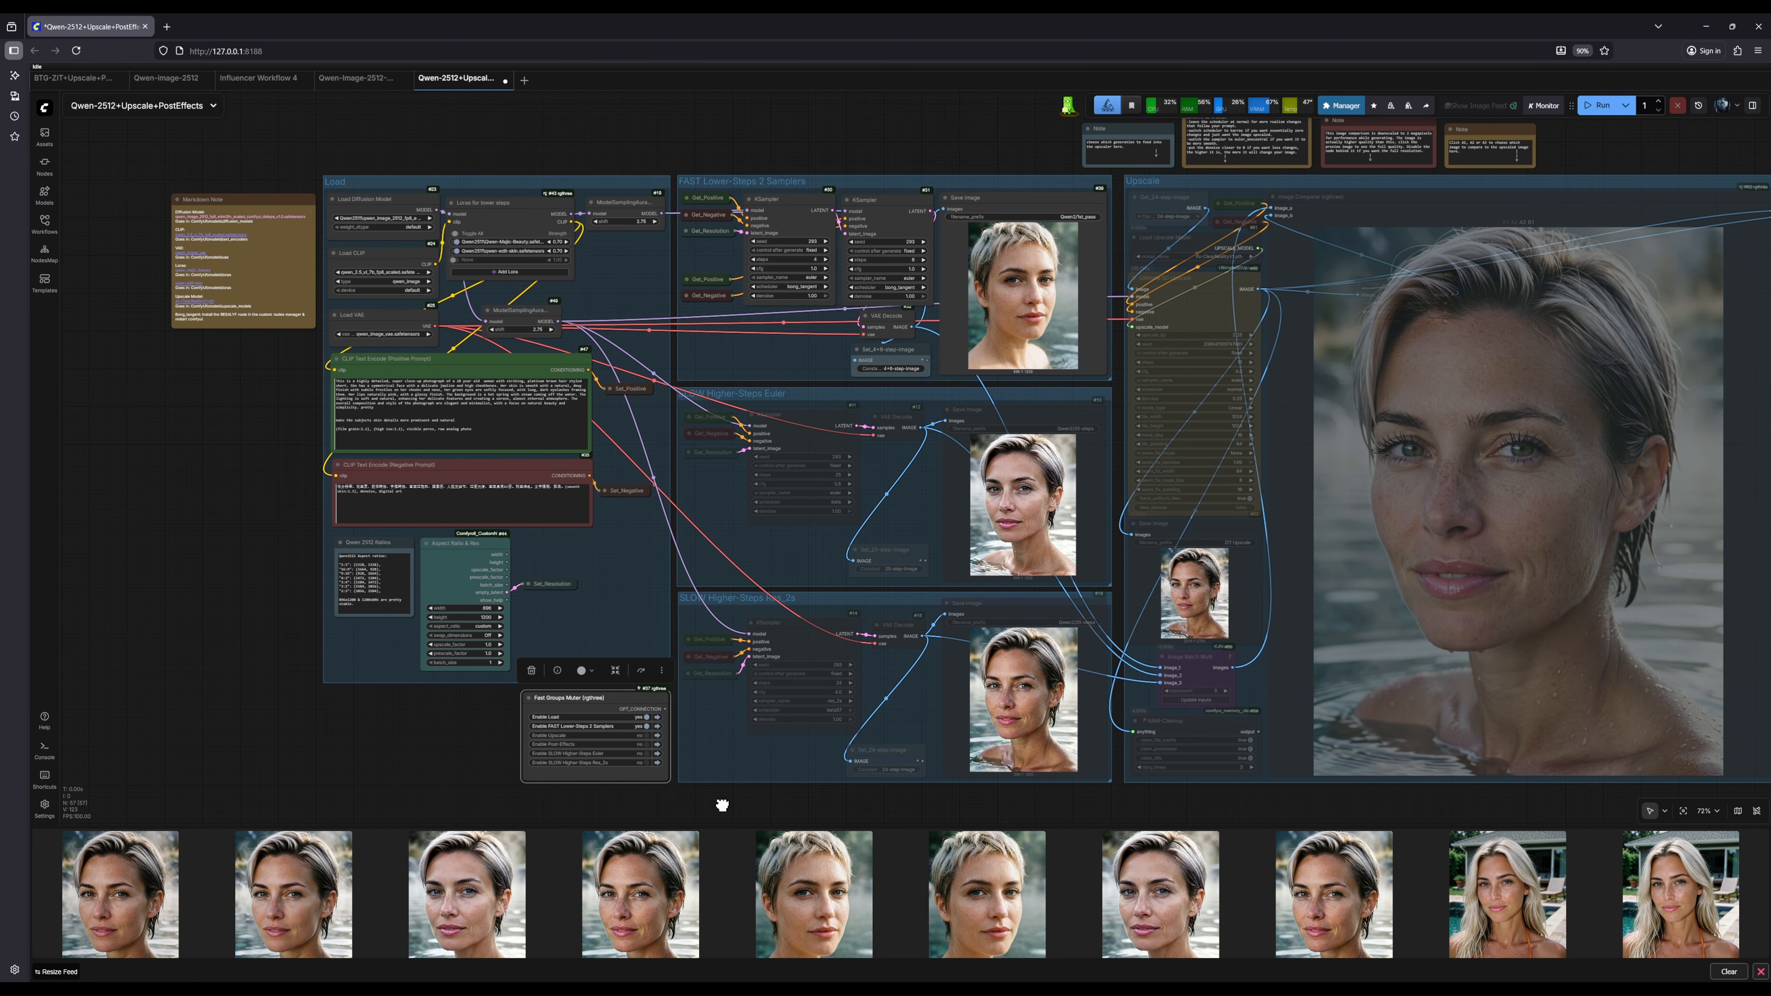
pyautogui.hscroll(3, 656, 802)
pyautogui.moveTo(673, 809); pyautogui.dragTo(699, 811)
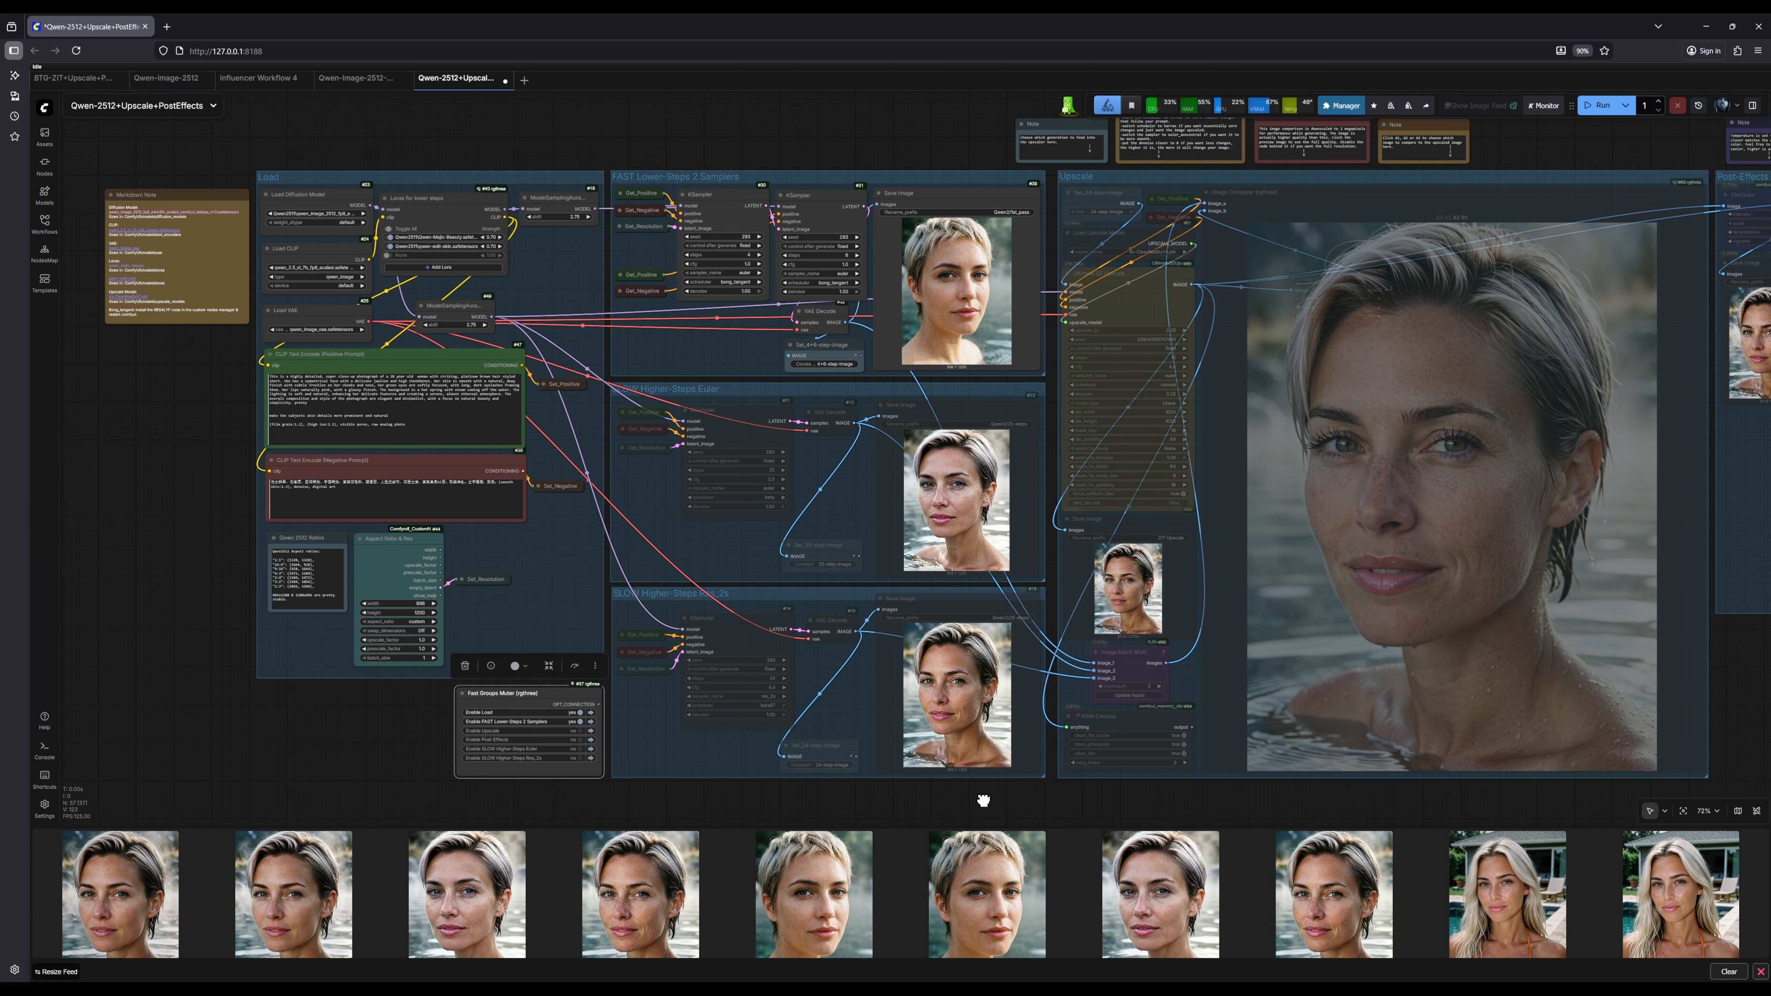
pyautogui.moveTo(983, 802); pyautogui.dragTo(933, 793)
pyautogui.scroll(-1, 1039, 797)
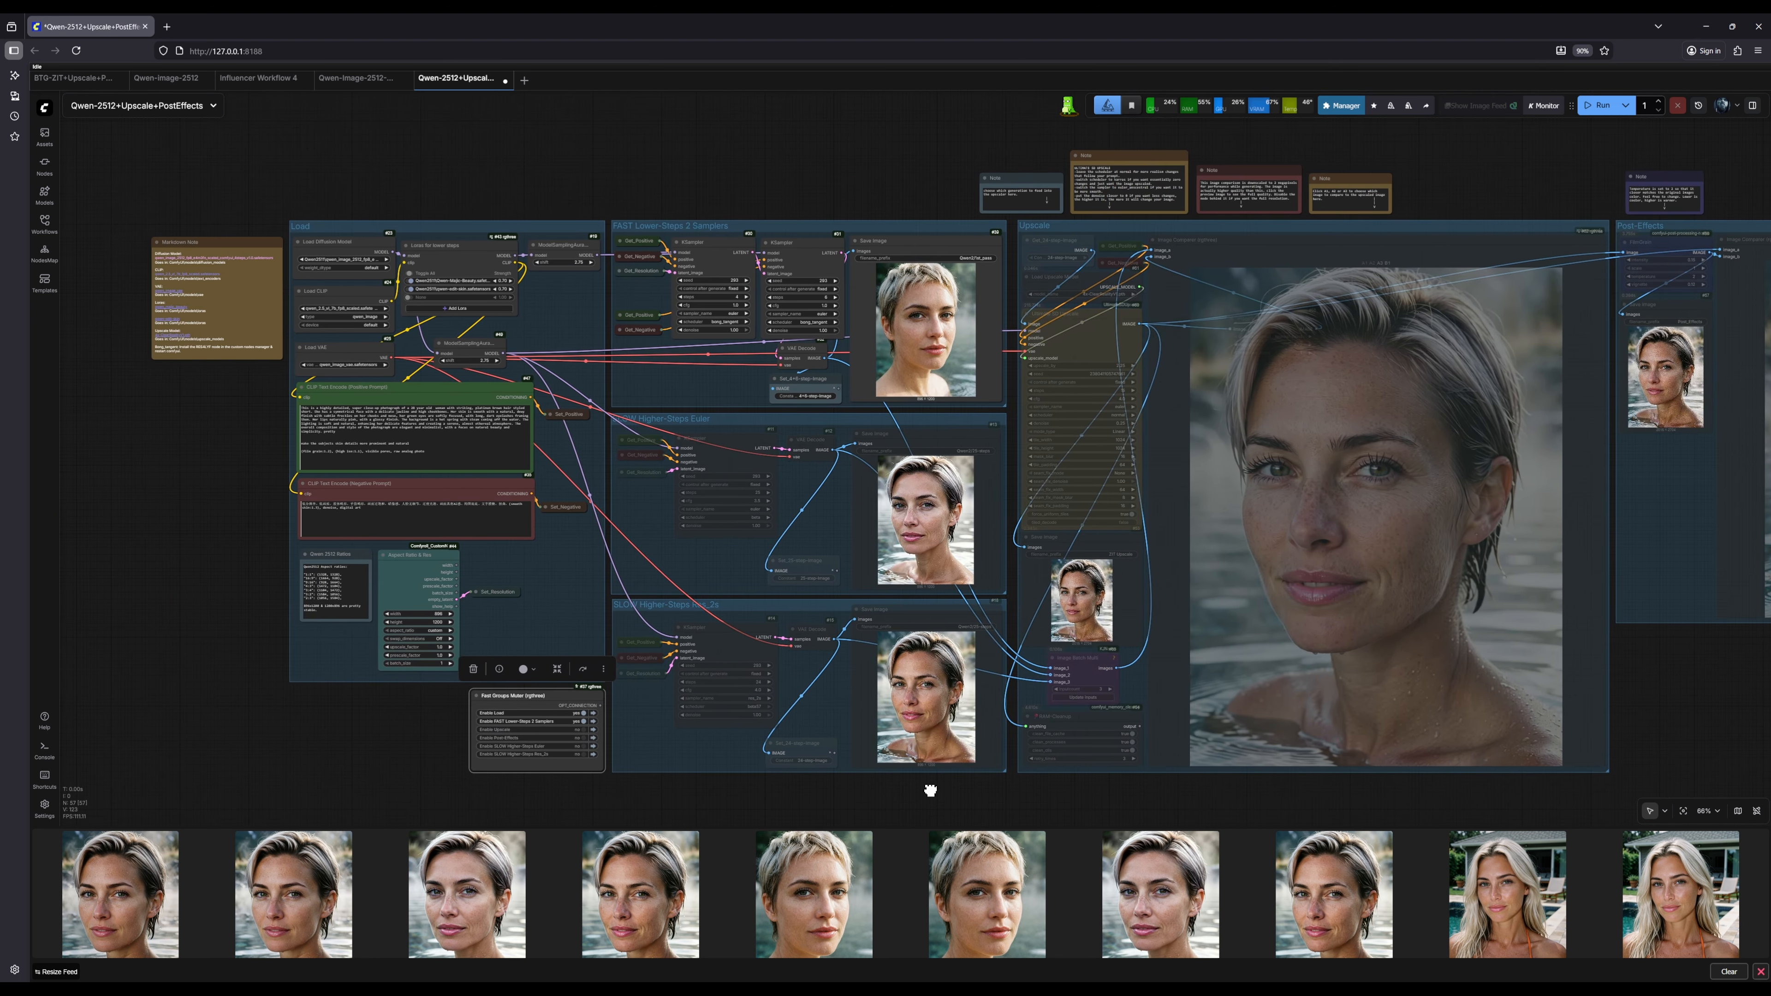